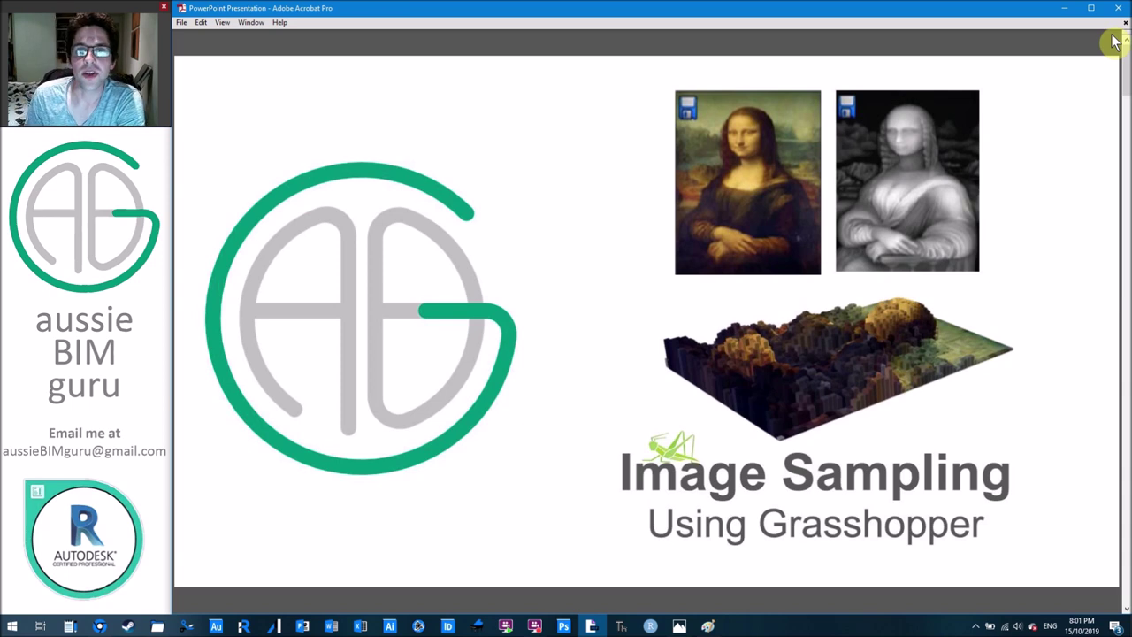
pyautogui.press('Right')
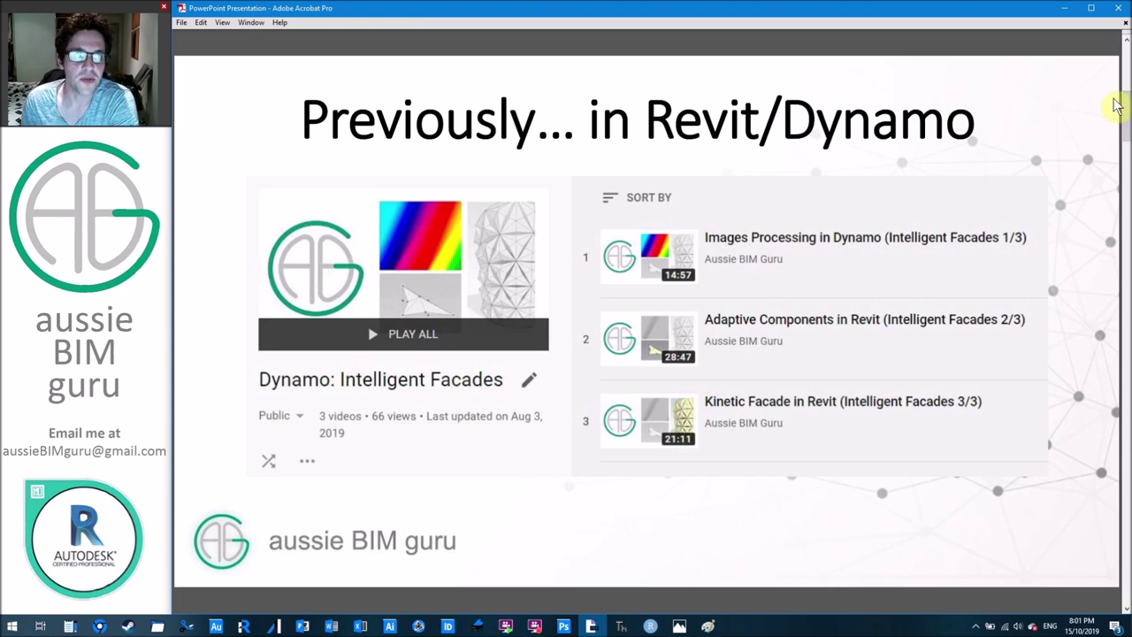
pyautogui.scroll(-1, 1114, 105)
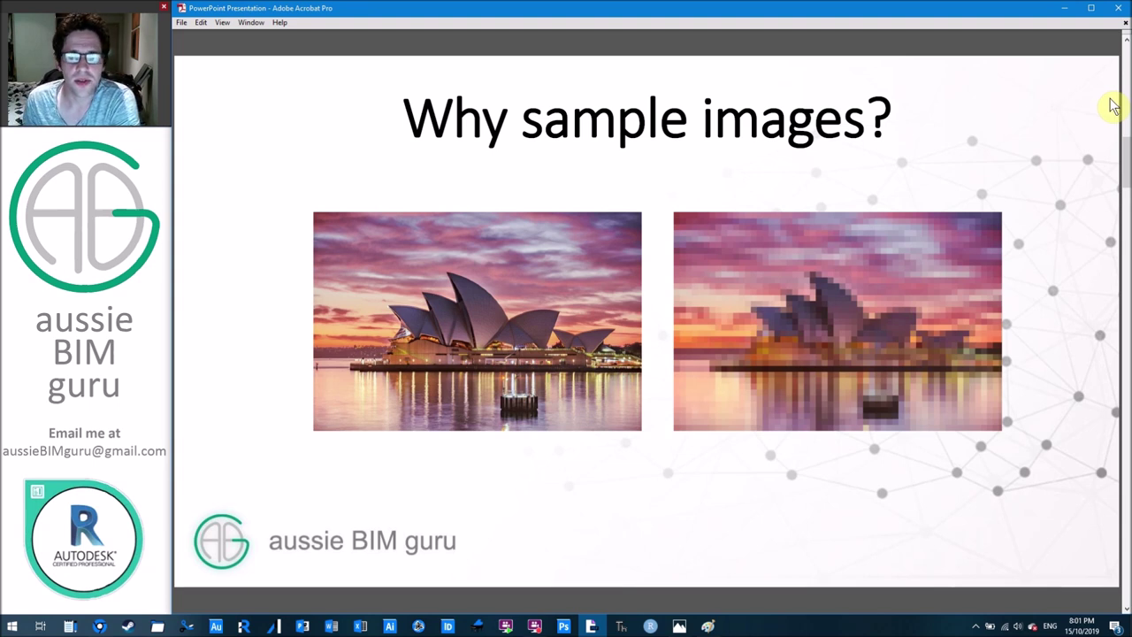
pyautogui.scroll(-1, 1114, 106)
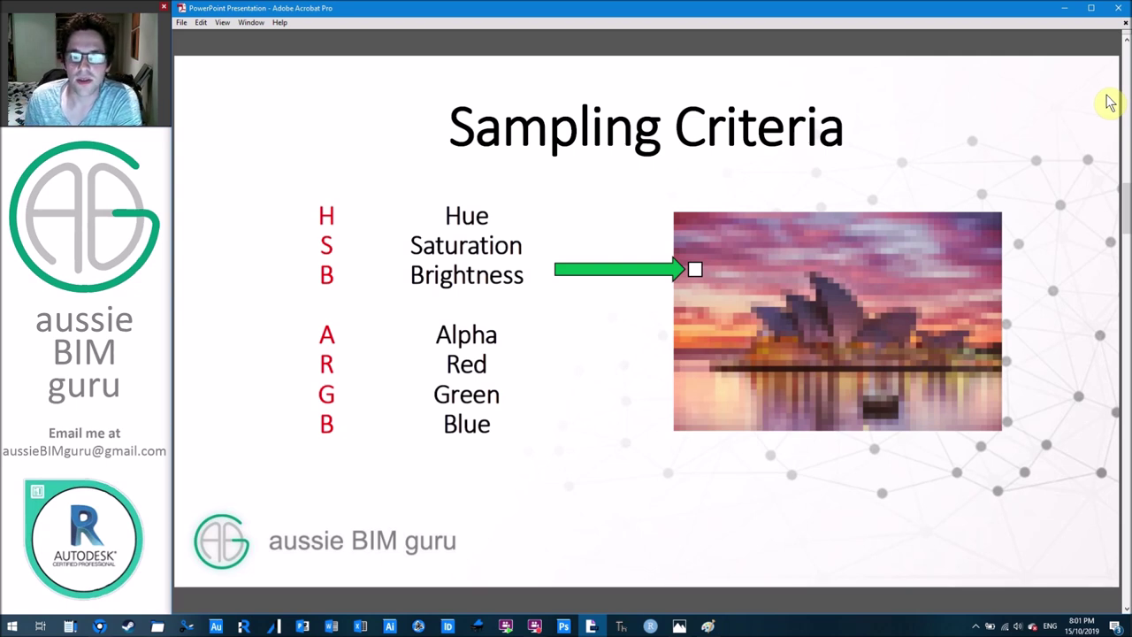
pyautogui.scroll(-1, 1106, 101)
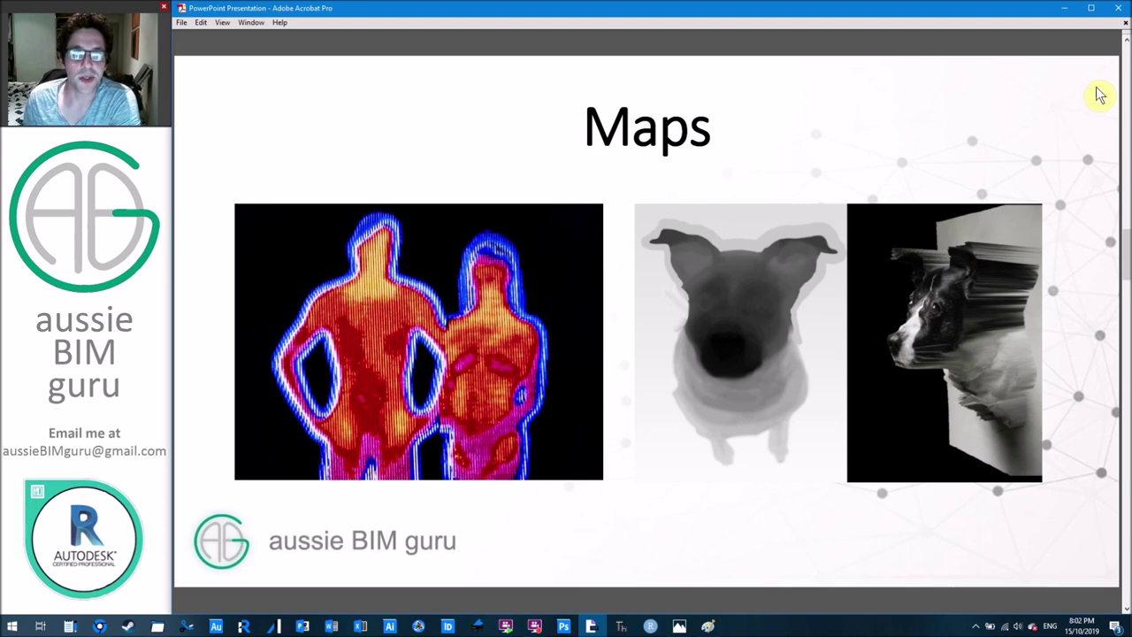
pyautogui.press('Right')
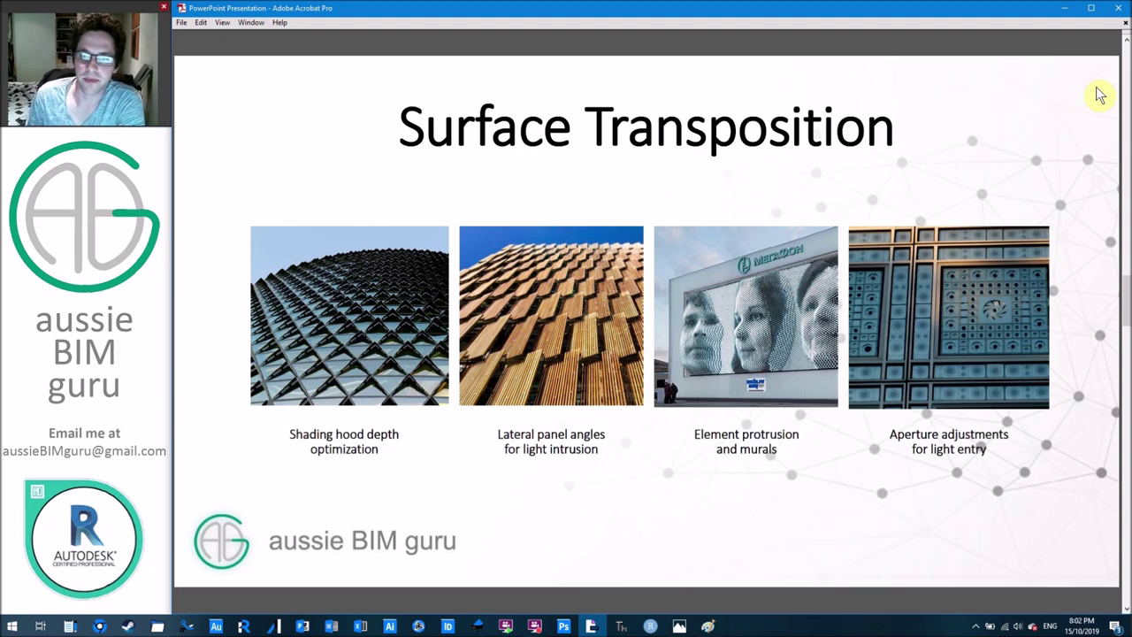
pyautogui.scroll(-1, 1032, 121)
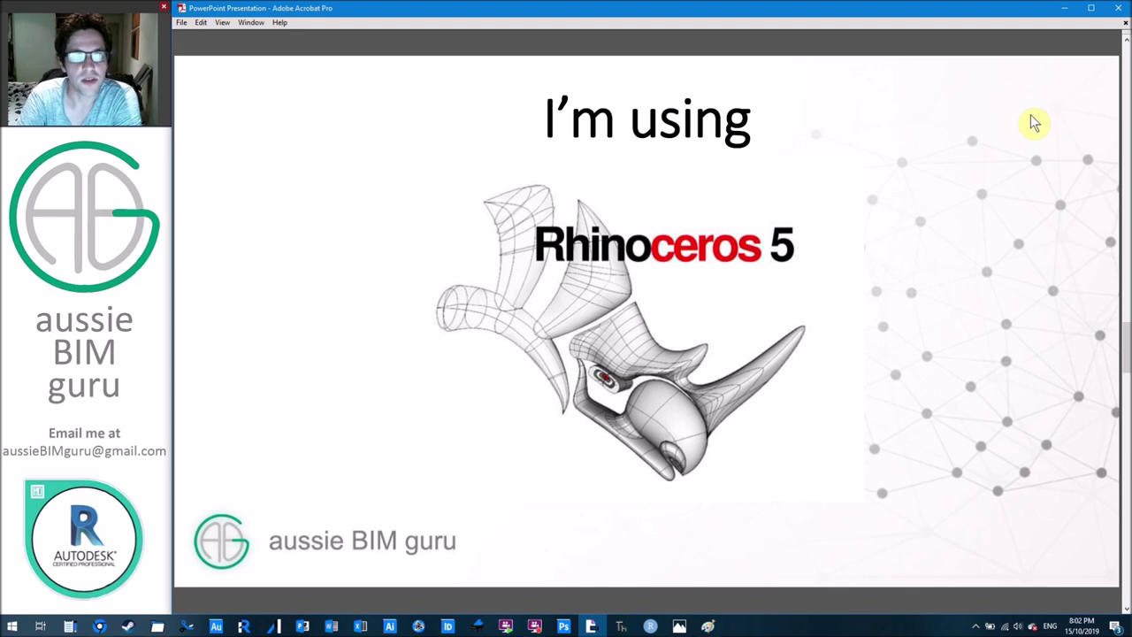
pyautogui.press('Right')
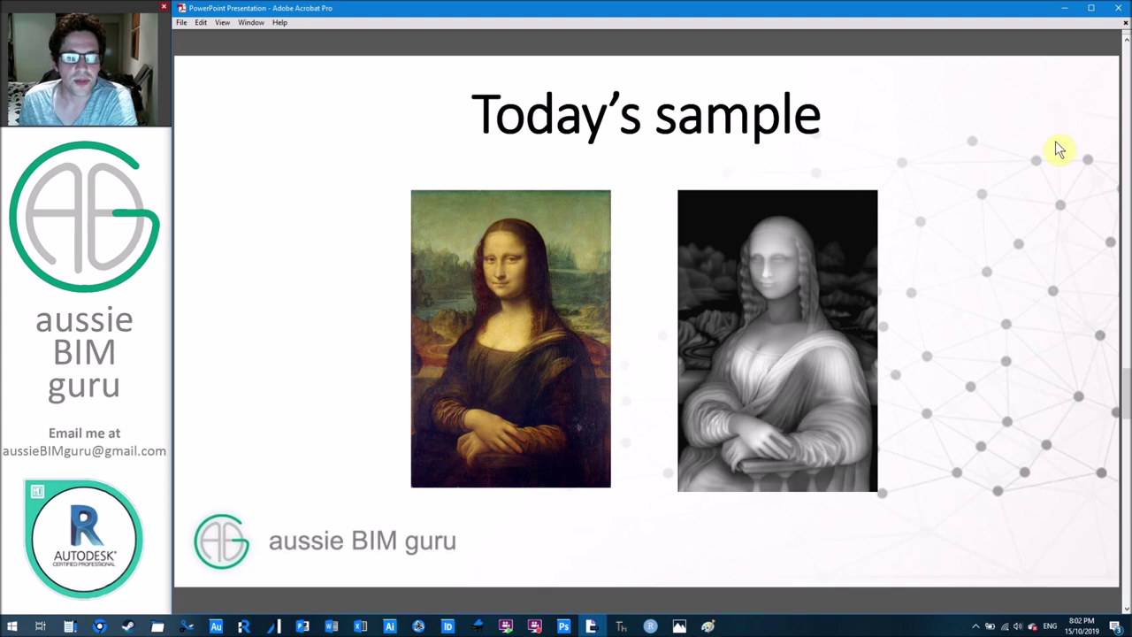
pyautogui.scroll(-1, 1056, 143)
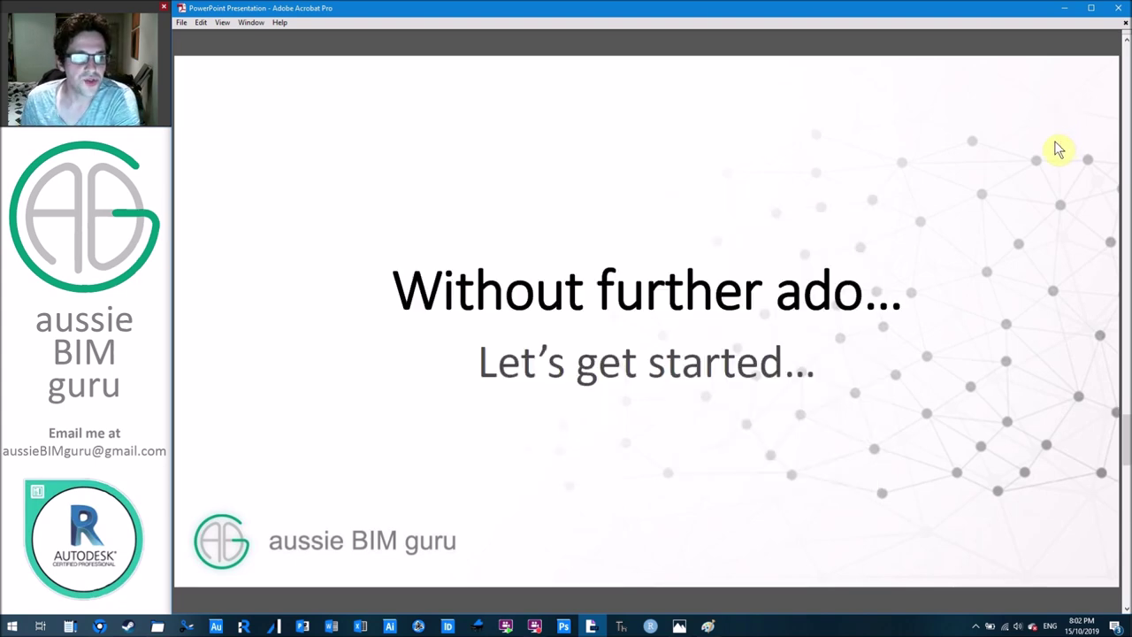
# Switch to the remote desktop session with Rhino and Grasshopper, and add a Construct Point component to the empty canvas
pyautogui.click(99, 626)
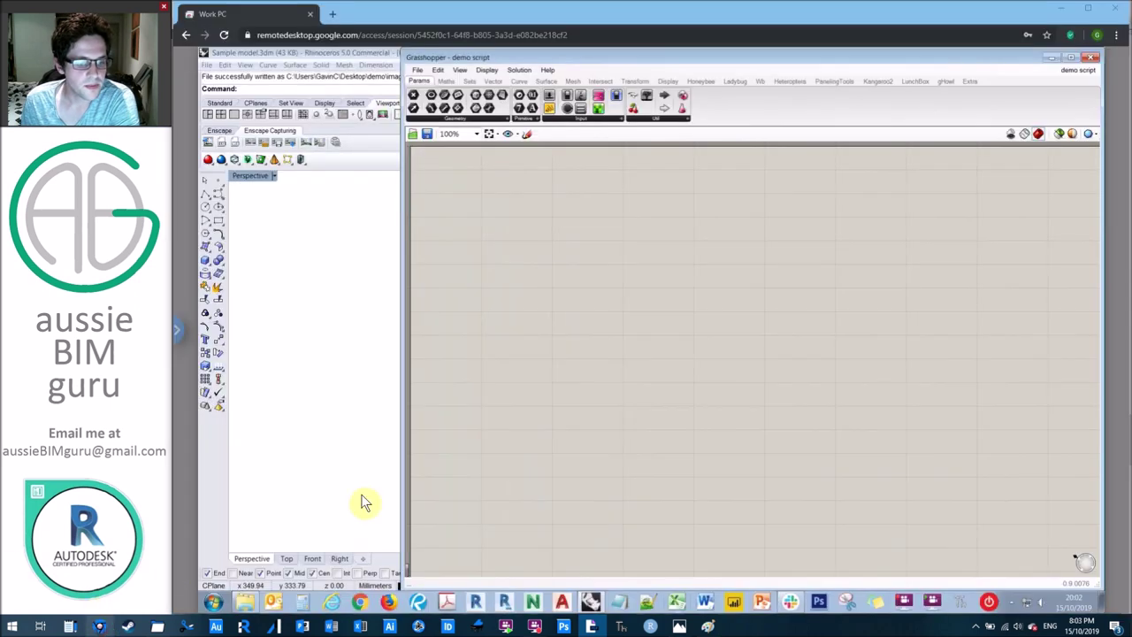
pyautogui.doubleClick(563, 266)
pyautogui.write('construct')
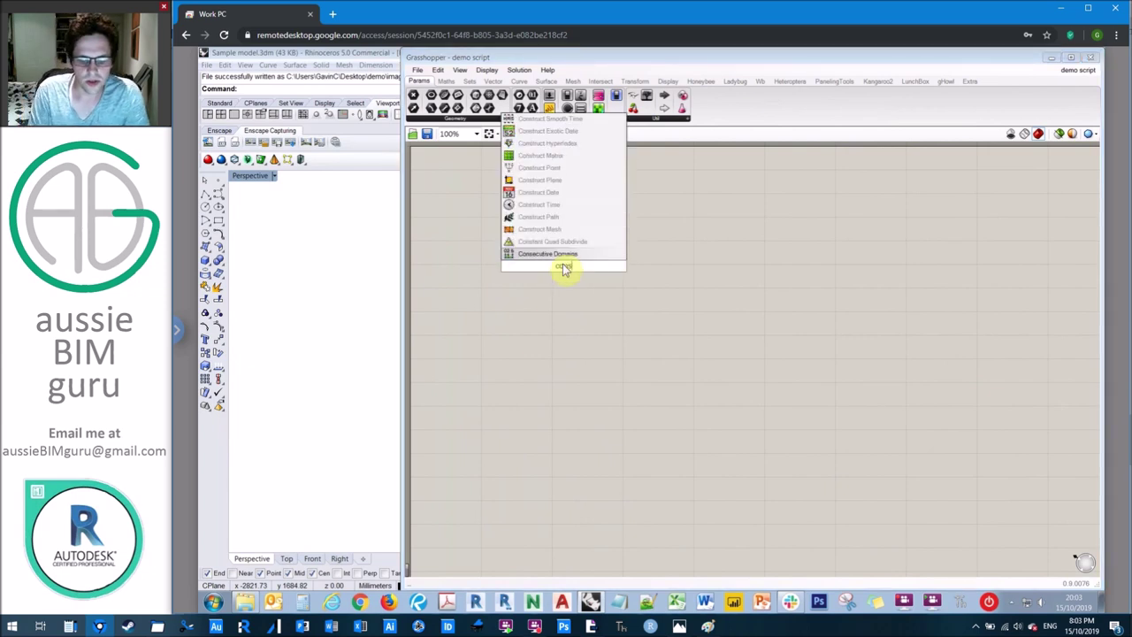
pyautogui.write(' point')
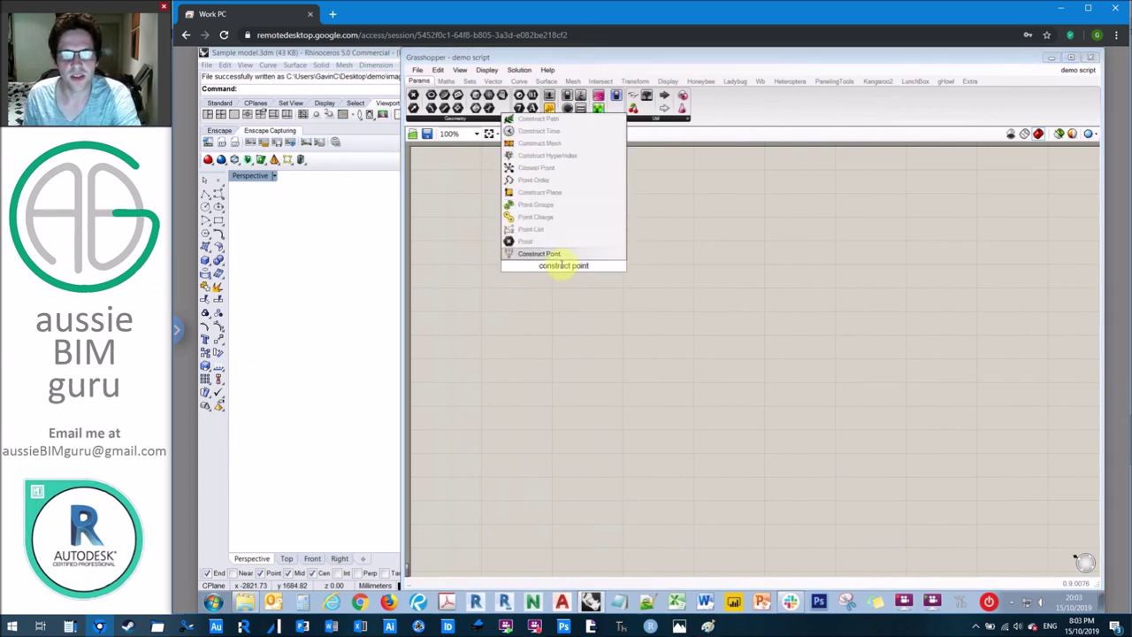
pyautogui.click(571, 254)
pyautogui.moveTo(571, 264); pyautogui.dragTo(543, 291)
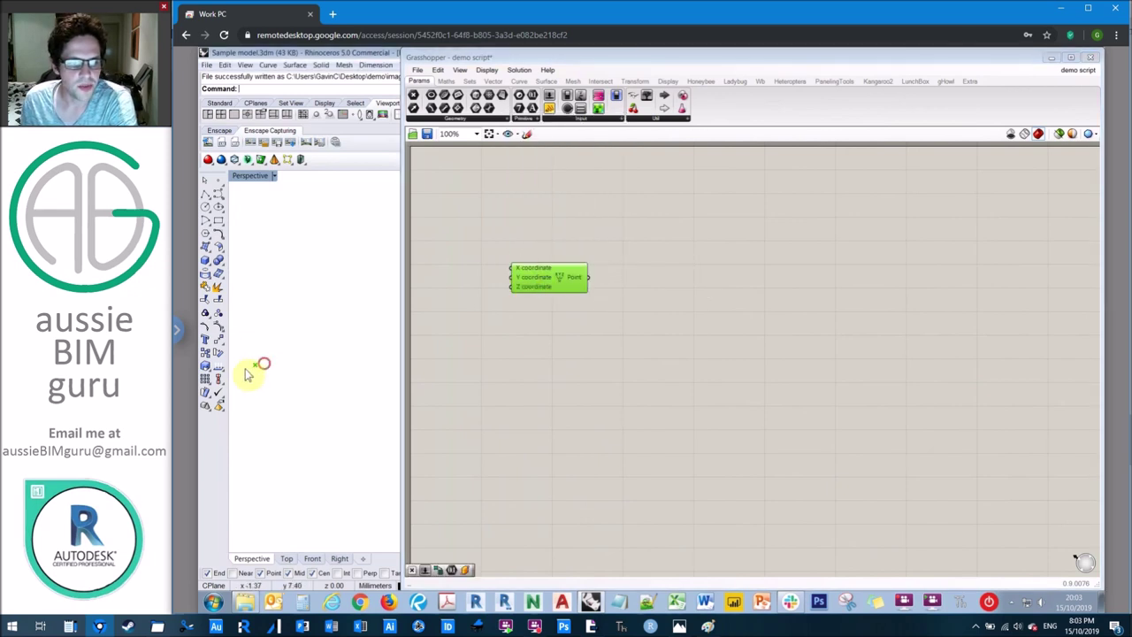
pyautogui.click(601, 350)
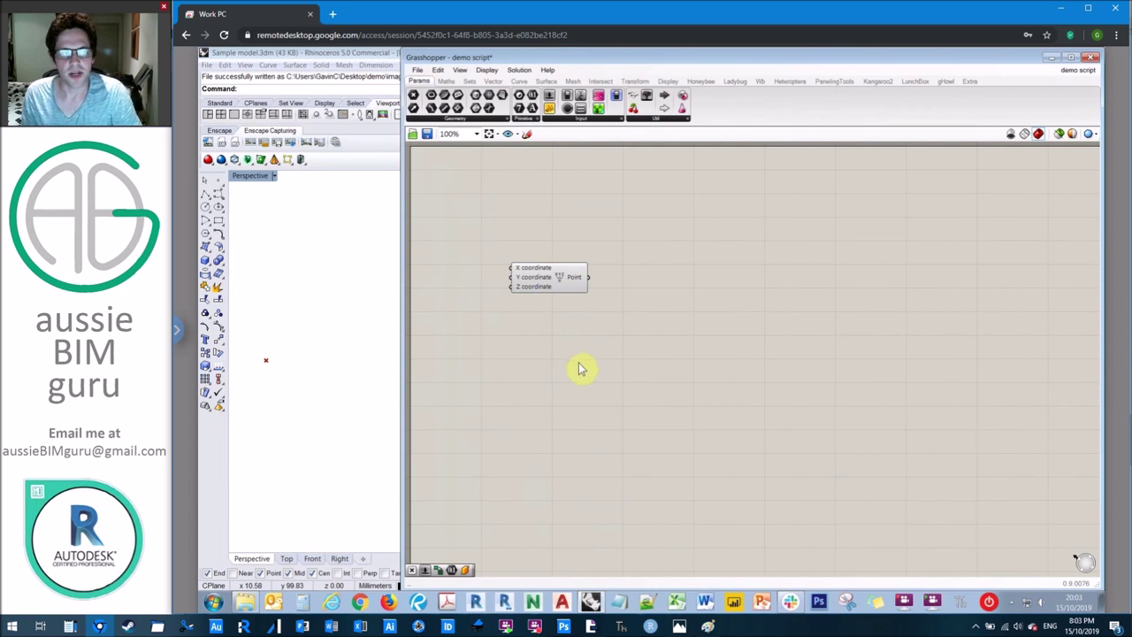
# Add a Rectangular Array component to the right of the Construct Point component
pyautogui.doubleClick(713, 302)
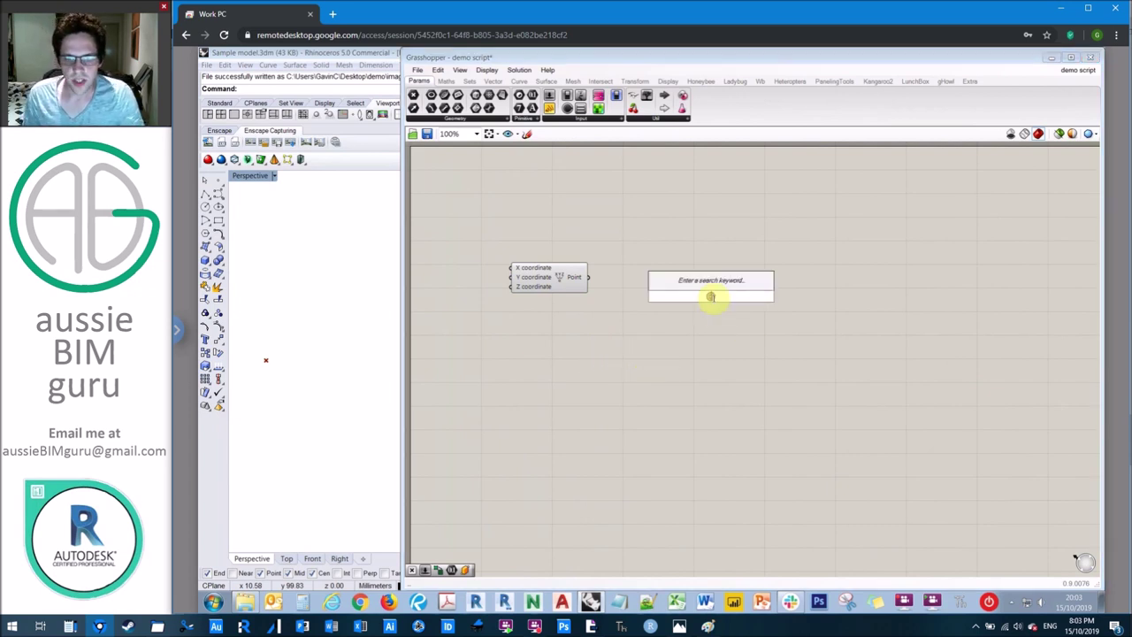
pyautogui.write('rect')
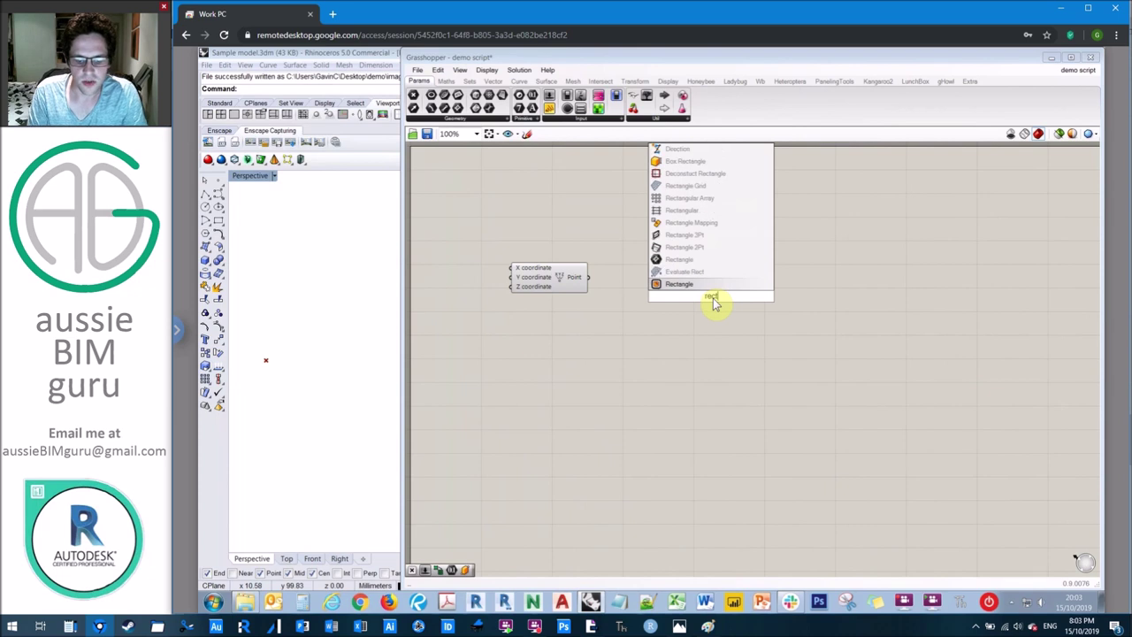
pyautogui.write('angular array')
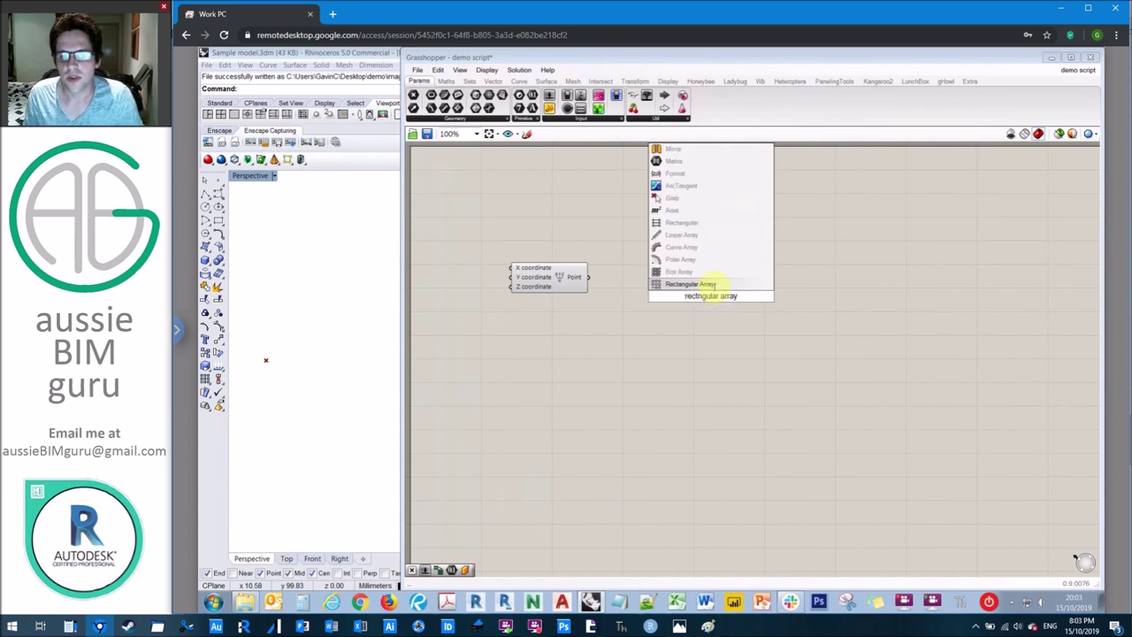
pyautogui.click(716, 292)
pyautogui.moveTo(718, 295); pyautogui.dragTo(813, 284)
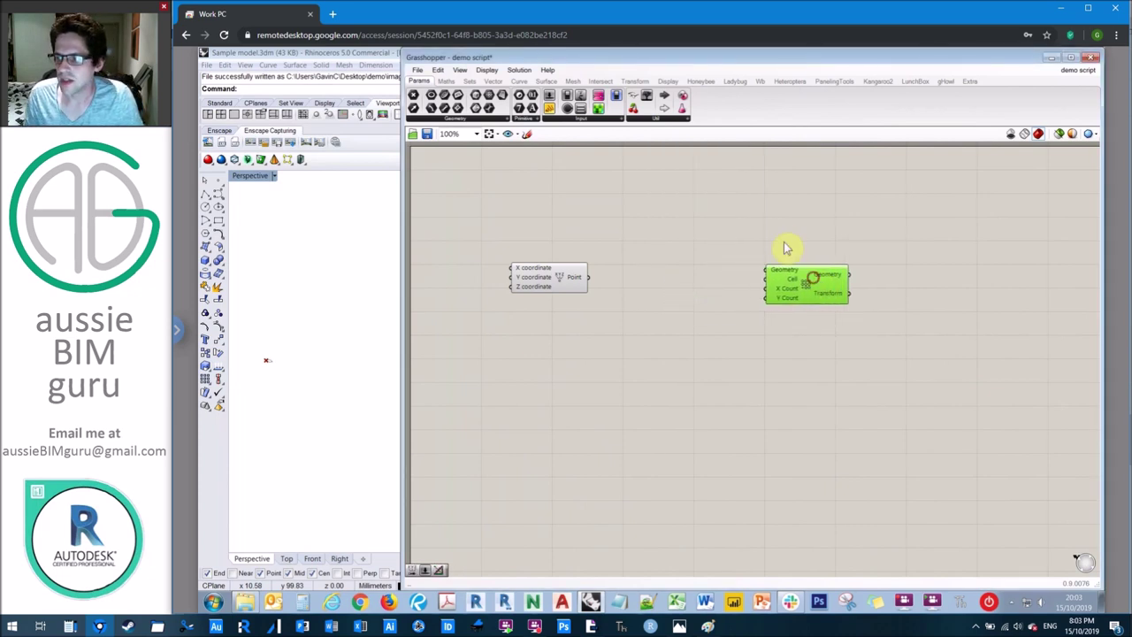
pyautogui.click(784, 241)
pyautogui.click(683, 263)
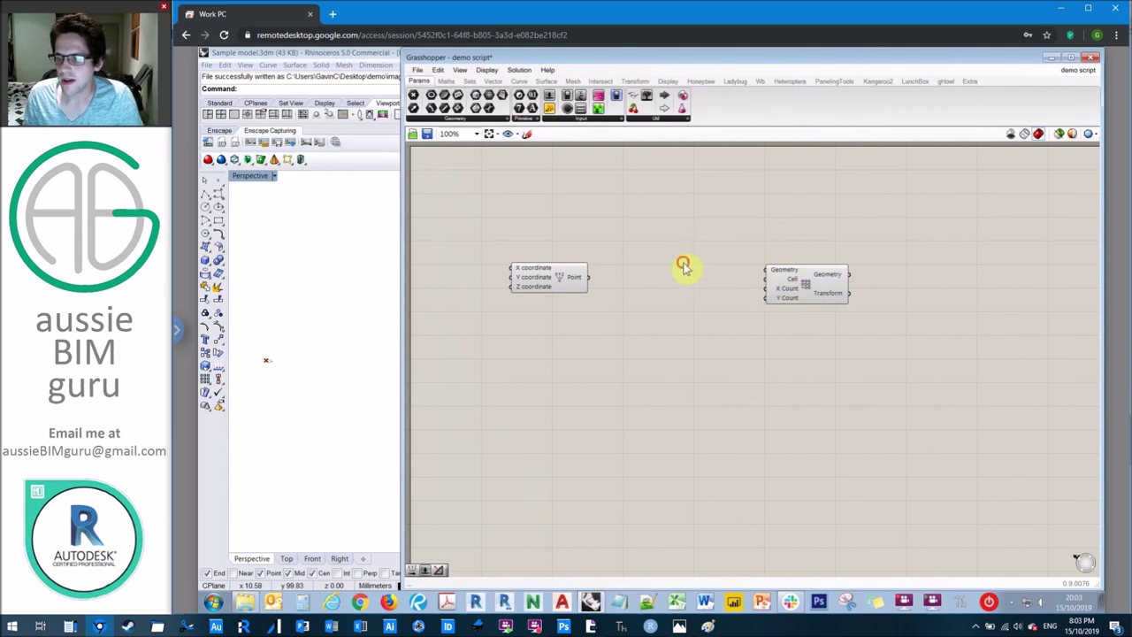
# Connect the Construct Point output to the Rectangular Array's Geometry input and check the point grid in the Rhino viewport
pyautogui.moveTo(589, 278); pyautogui.dragTo(764, 284)
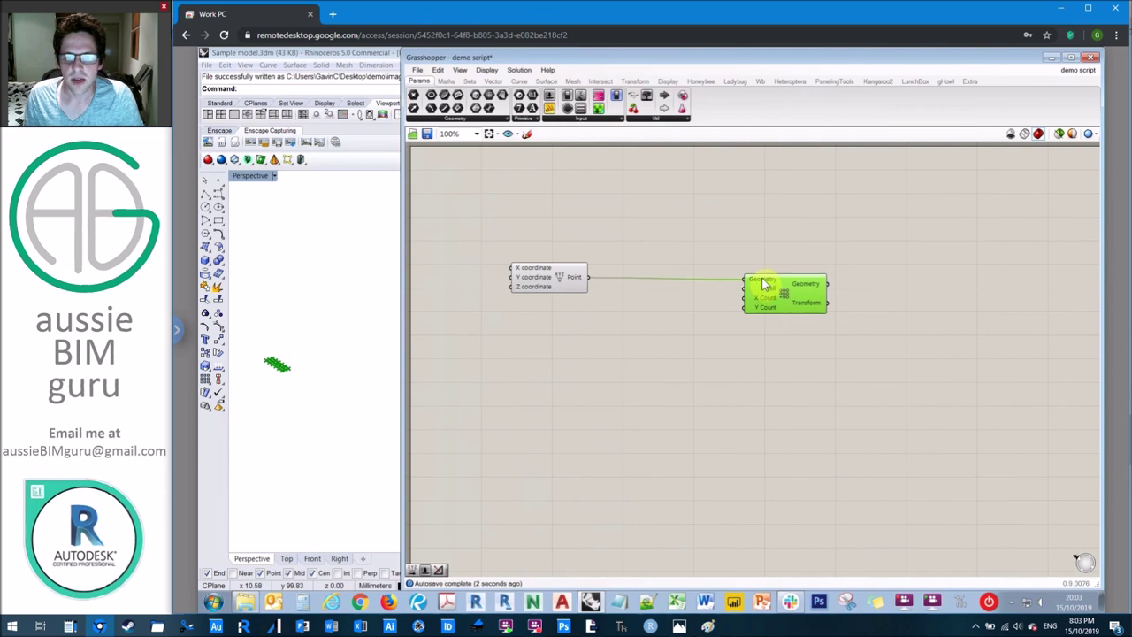
pyautogui.click(705, 231)
pyautogui.scroll(5, 276, 366)
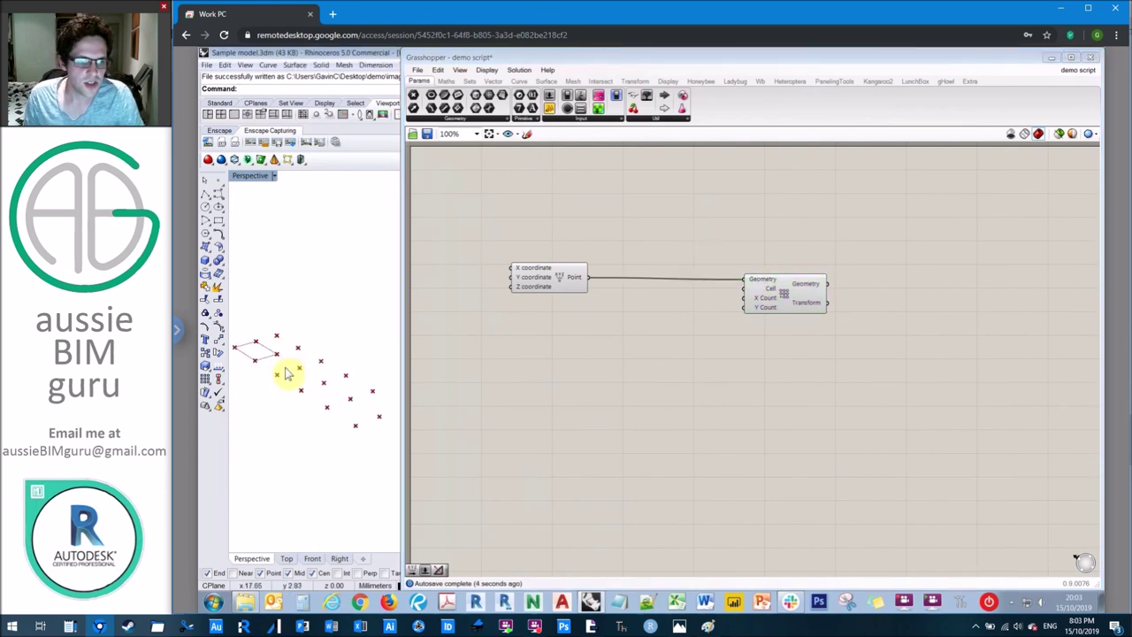
pyautogui.scroll(-3, 319, 373)
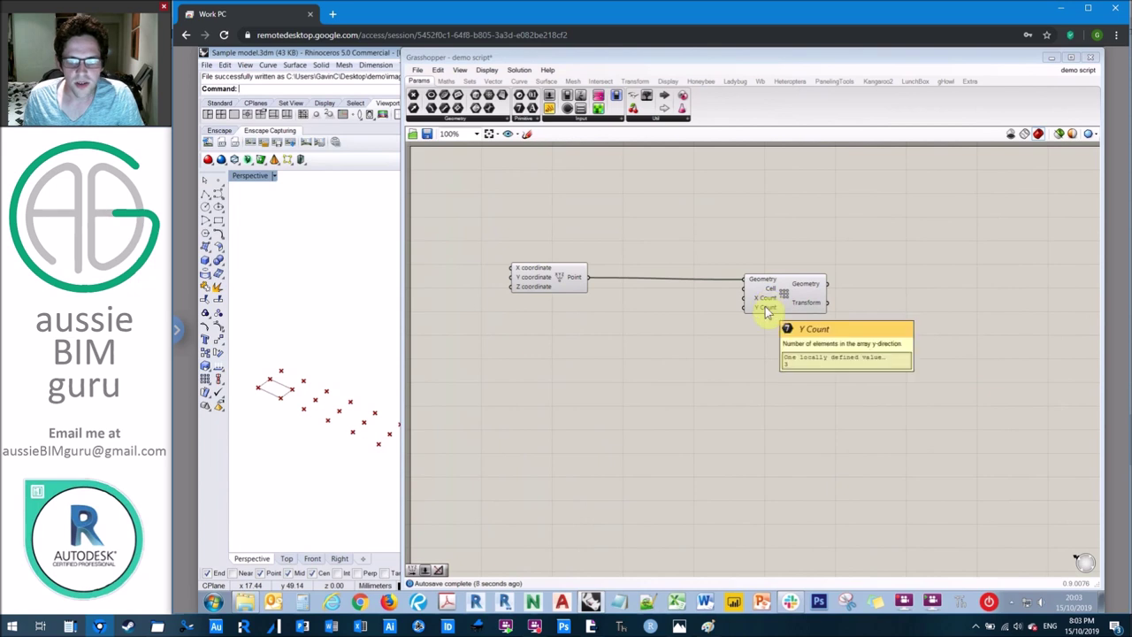
# Add a Rectangle component below the point and connect its Rectangle output to the array's Cell input
pyautogui.moveTo(767, 301)
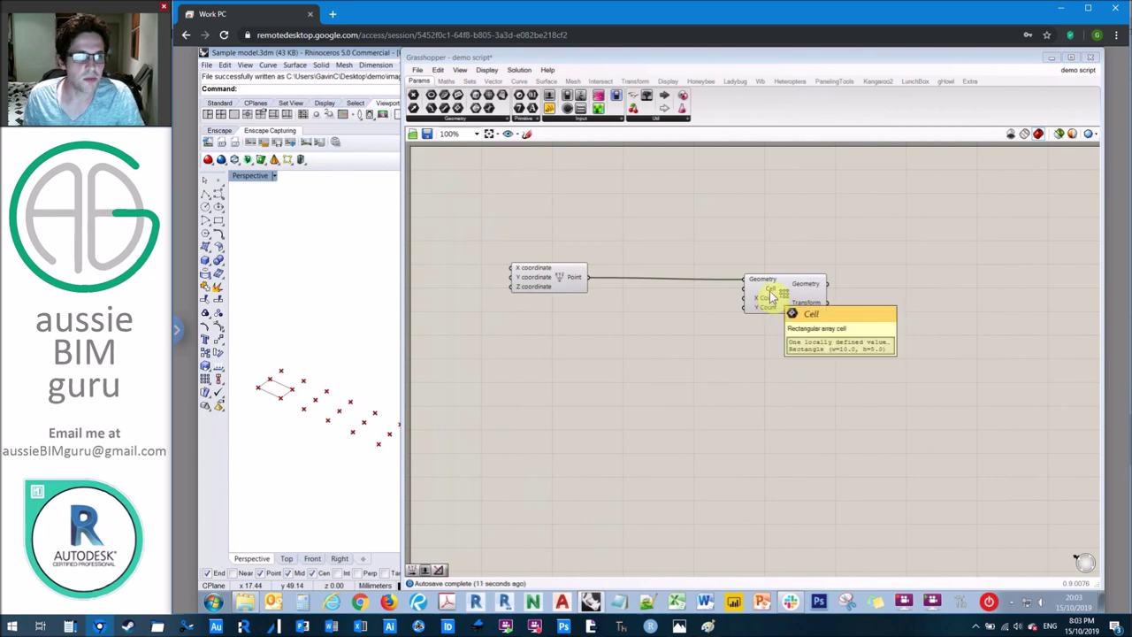
pyautogui.doubleClick(567, 344)
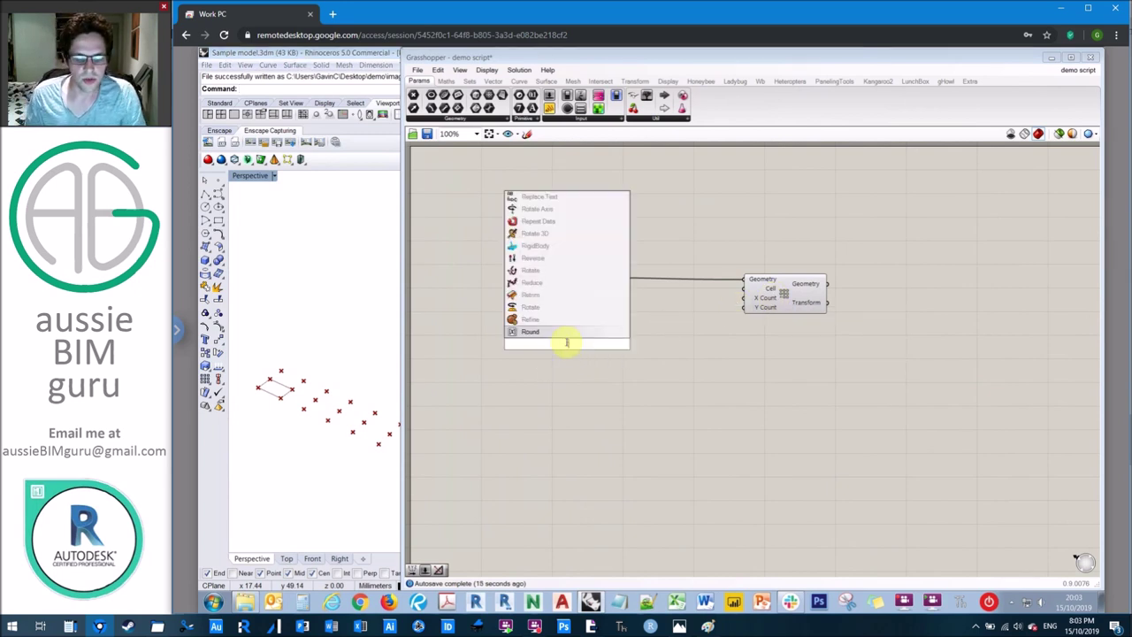
pyautogui.write('rectangl')
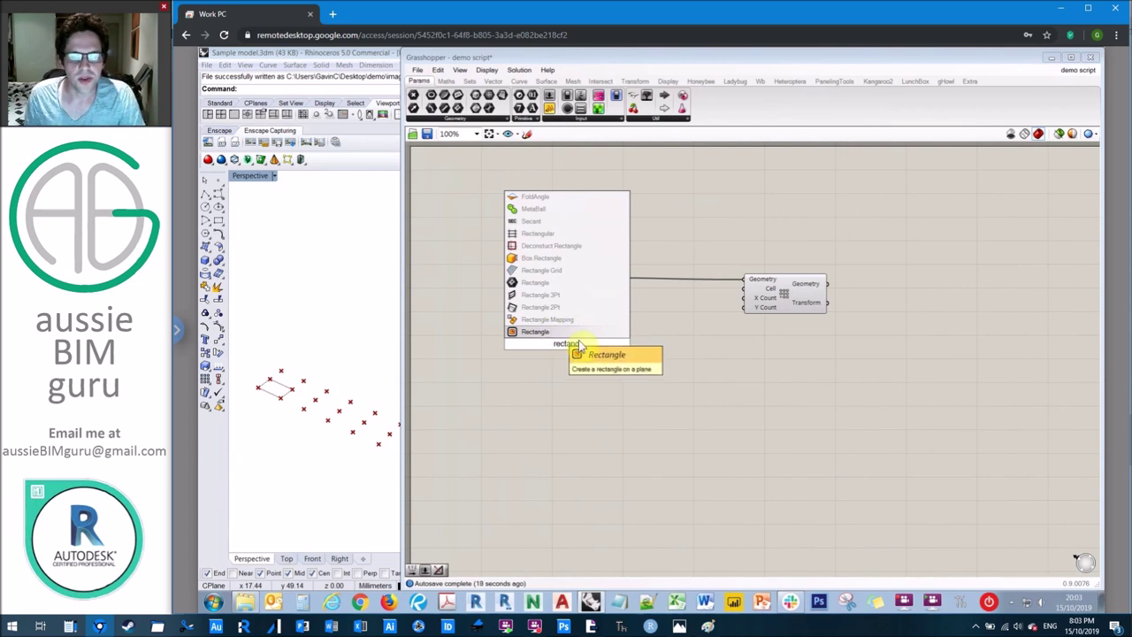
pyautogui.press('Return')
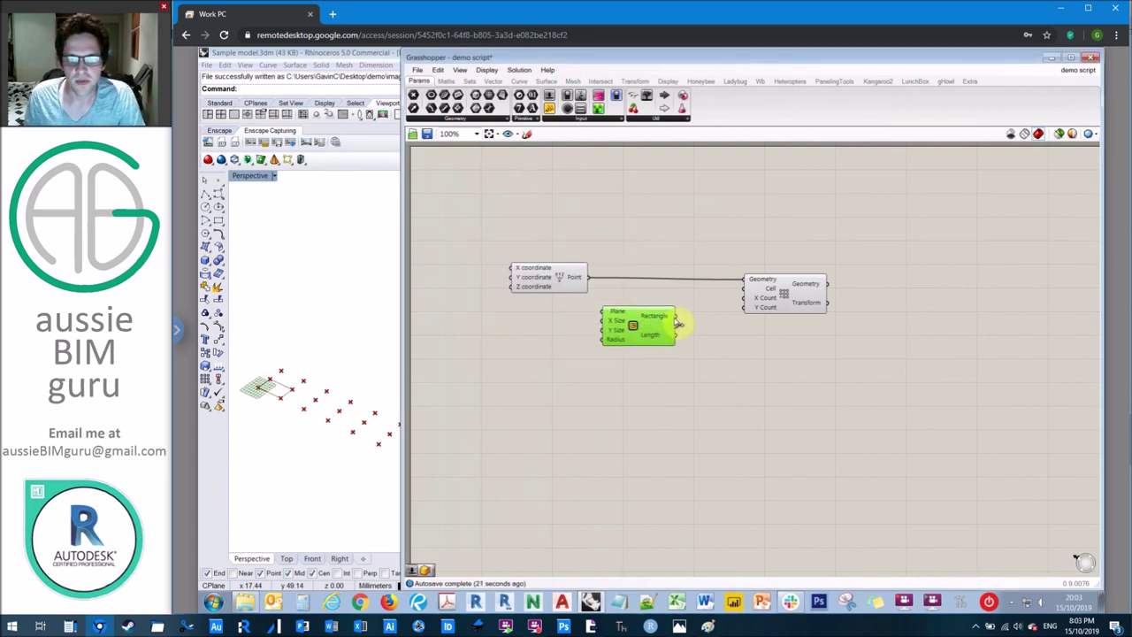
pyautogui.moveTo(674, 316); pyautogui.dragTo(746, 291)
pyautogui.click(710, 240)
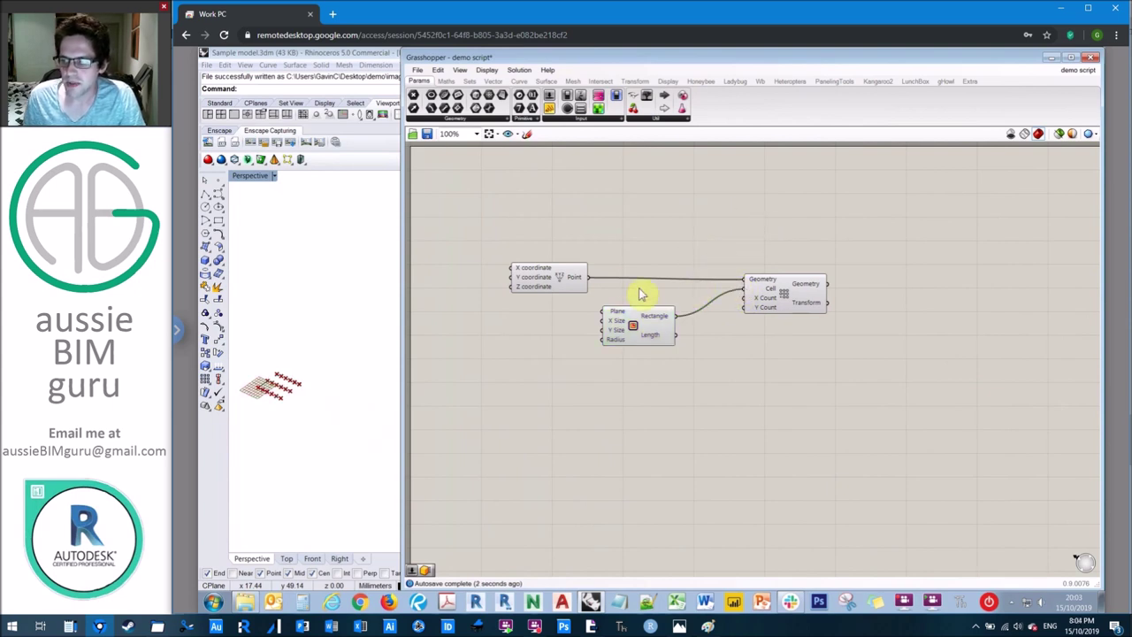
# Create a number slider defined as 0<15<100 and connect it to the rectangle's X Size and Y Size inputs
pyautogui.doubleClick(506, 358)
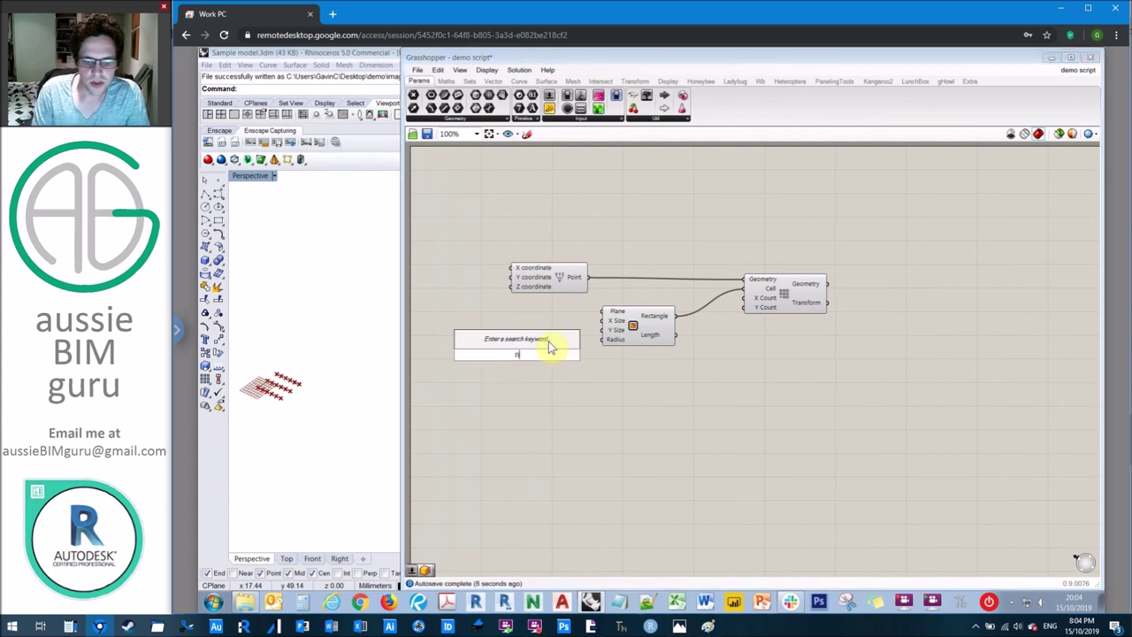
pyautogui.write('0')
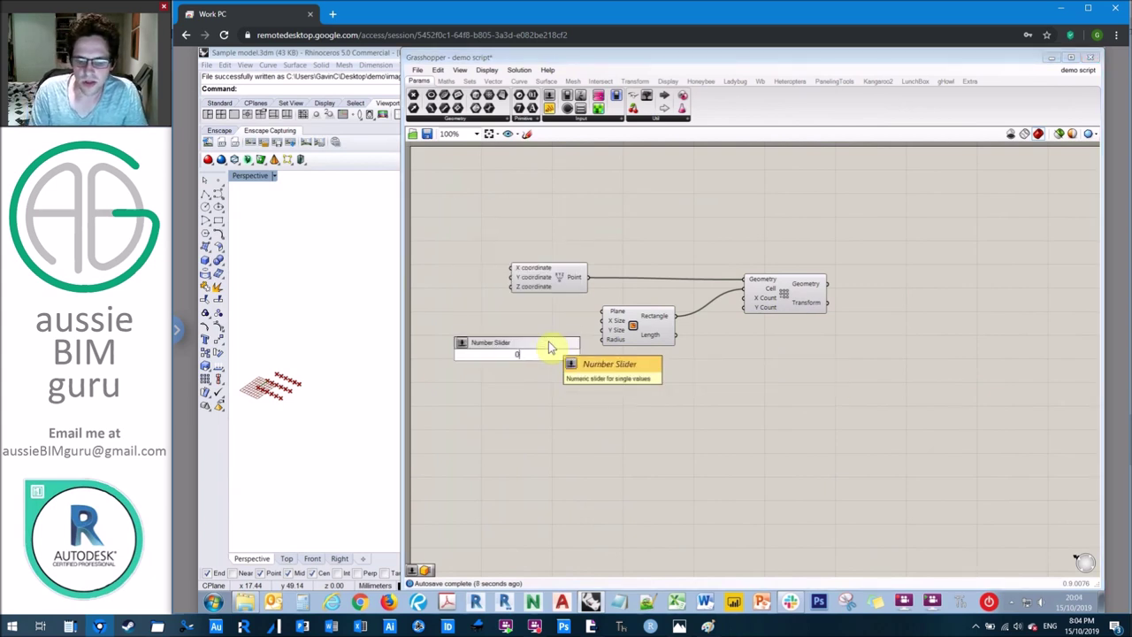
pyautogui.write('<15<100')
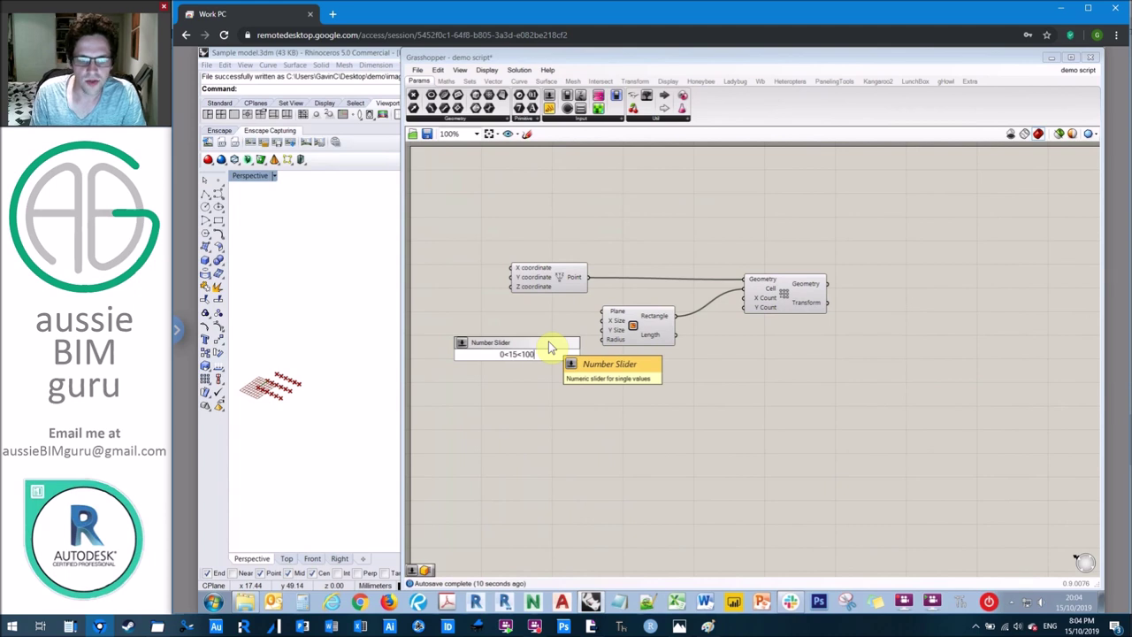
pyautogui.press('Return')
pyautogui.moveTo(571, 355); pyautogui.dragTo(604, 330)
# Set the number slider to 16 and narrow the Grasshopper window to expose more of the Rhino viewport
pyautogui.moveTo(274, 329); pyautogui.dragTo(312, 360, button='right')
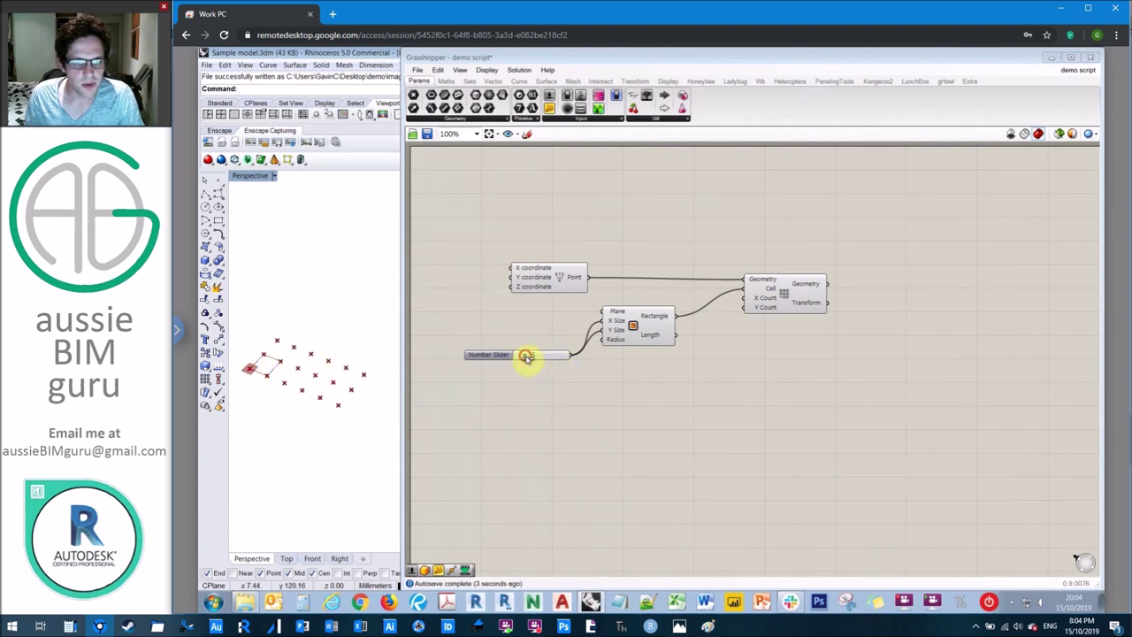
pyautogui.moveTo(526, 357)
pyautogui.mouseDown()
pyautogui.moveTo(537, 357)
pyautogui.moveTo(527, 363)
pyautogui.mouseUp()
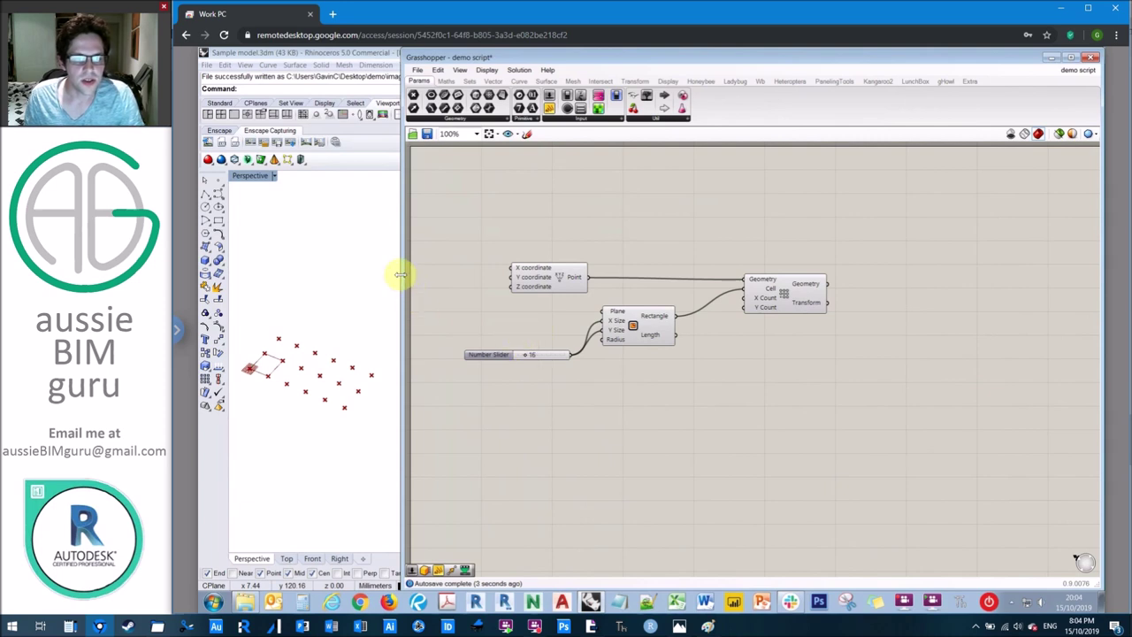
pyautogui.moveTo(400, 274); pyautogui.dragTo(456, 274)
pyautogui.moveTo(331, 319); pyautogui.dragTo(361, 324, button='right')
pyautogui.scroll(-4, 361, 325)
pyautogui.click(715, 389)
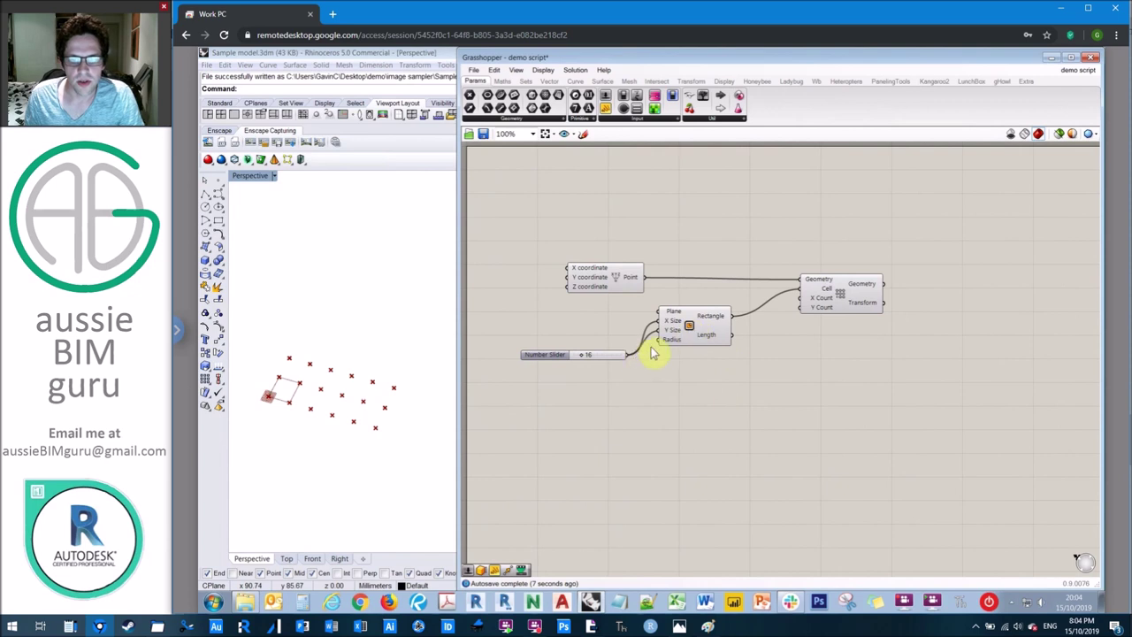
# Shift the Rectangle component and its slider slightly to tidy the layout, and connect the Point output to the rectangle's Plane input
pyautogui.click(685, 332)
pyautogui.moveTo(688, 337); pyautogui.dragTo(698, 330)
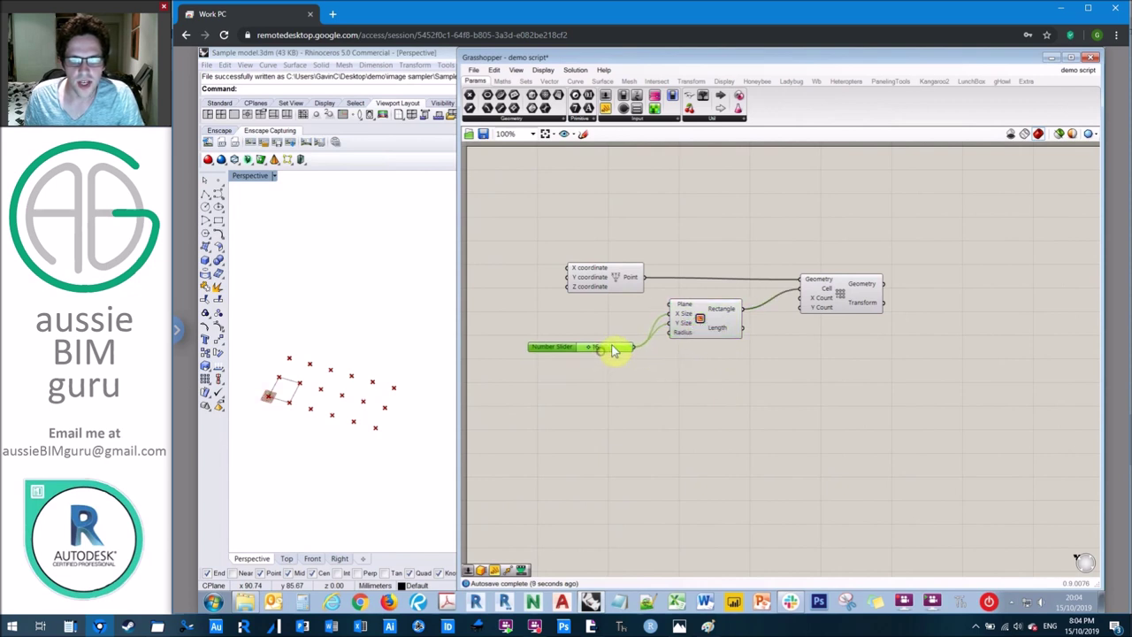
pyautogui.moveTo(613, 346); pyautogui.dragTo(614, 351)
pyautogui.click(696, 358)
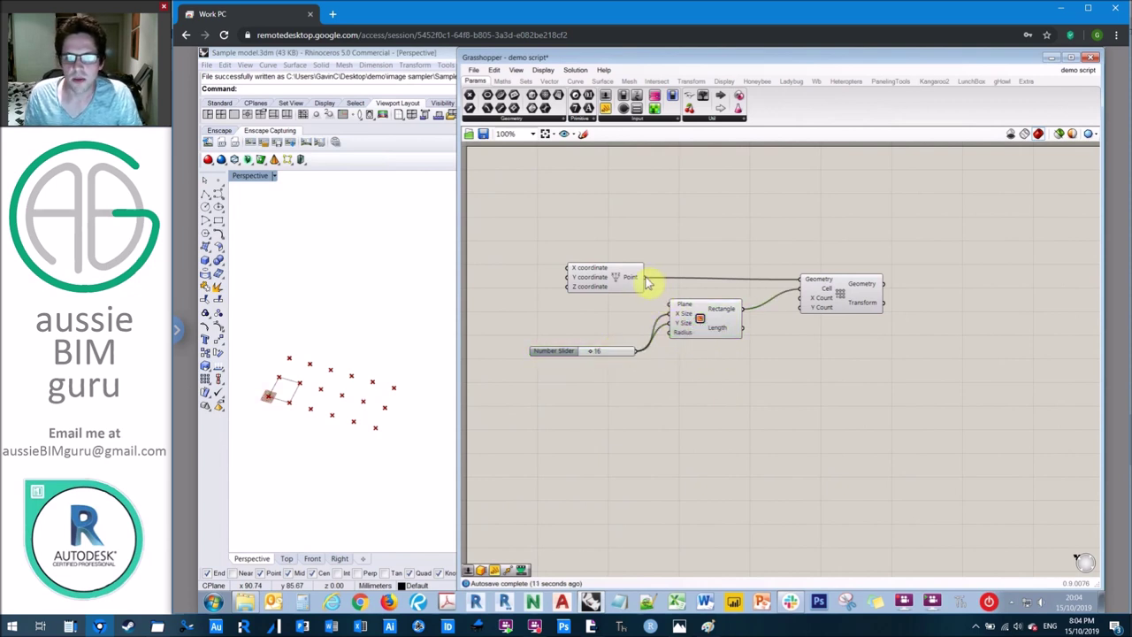
pyautogui.moveTo(646, 278); pyautogui.dragTo(670, 305)
pyautogui.click(674, 253)
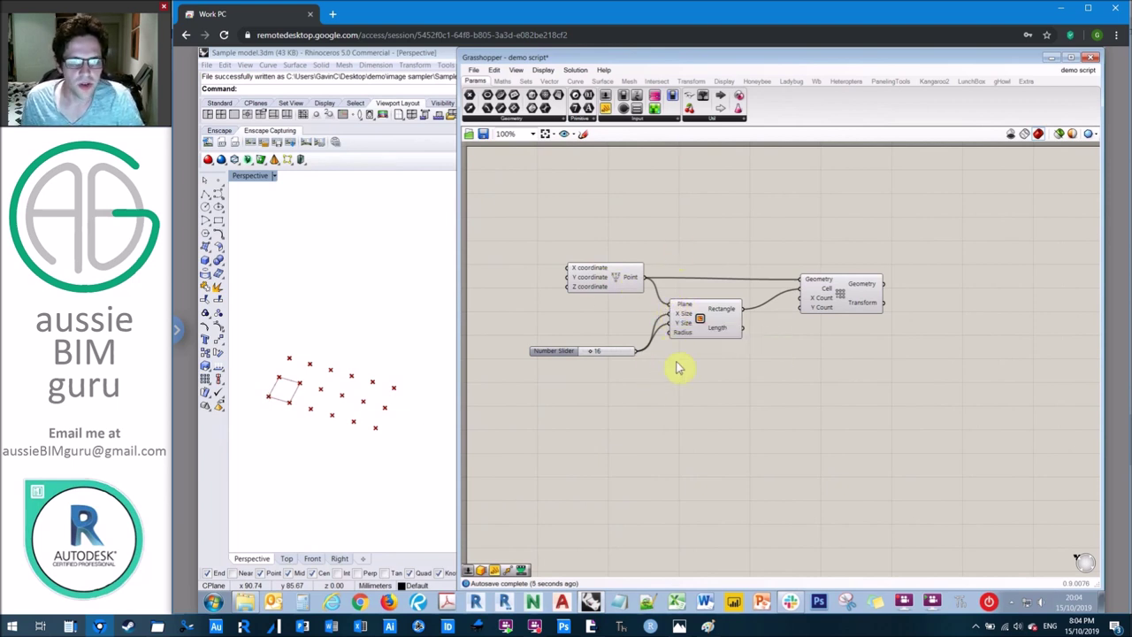
# Create a number slider set to 50 below the cell-size slider and duplicate it
pyautogui.doubleClick(624, 379)
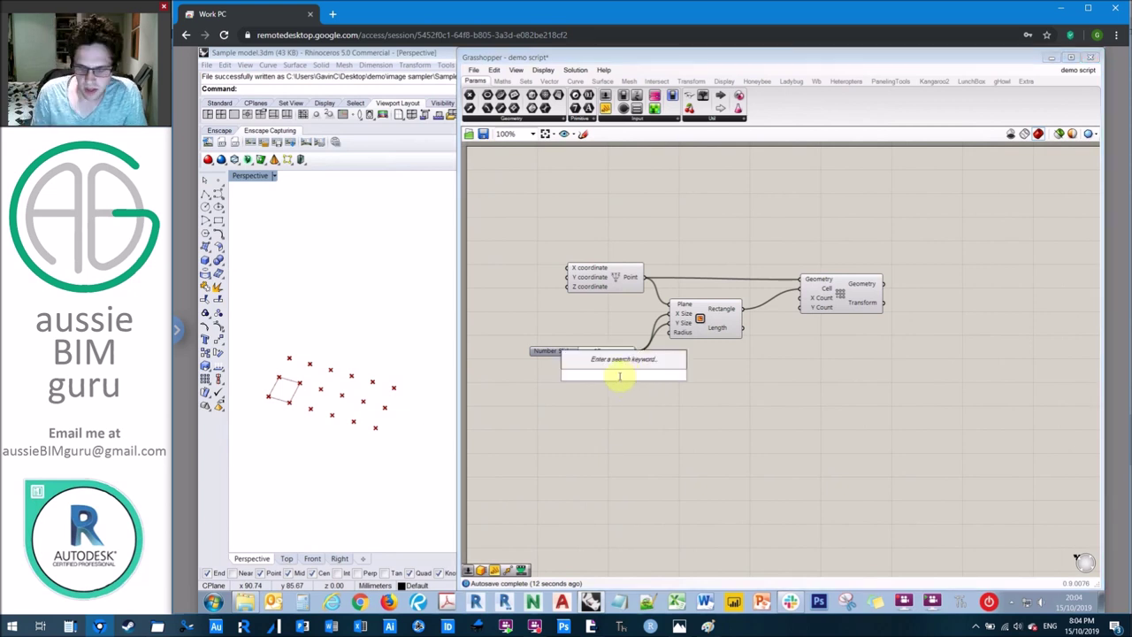
pyautogui.write('0')
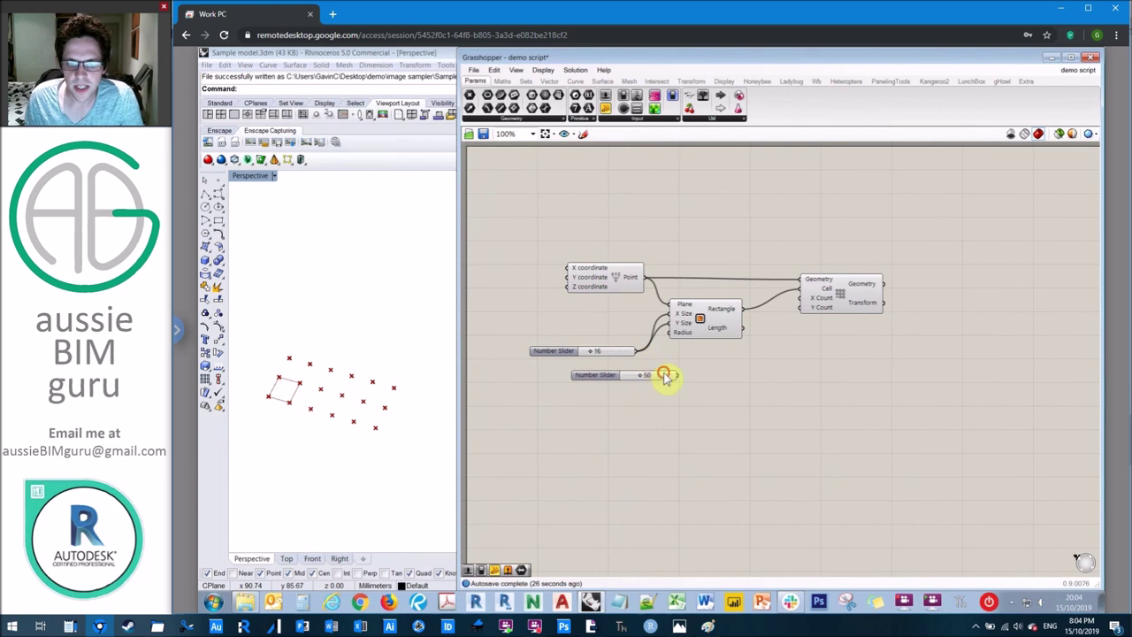
pyautogui.press('Return')
pyautogui.hotkey('ctrl', 'c')
pyautogui.hotkey('ctrl', 'v')
# Connect the two new sliders to the rectangular array's X Count and Y Count inputs and inspect the resulting point grid
pyautogui.moveTo(625, 377); pyautogui.dragTo(801, 302)
pyautogui.moveTo(641, 393); pyautogui.dragTo(800, 308)
pyautogui.scroll(-4, 303, 306)
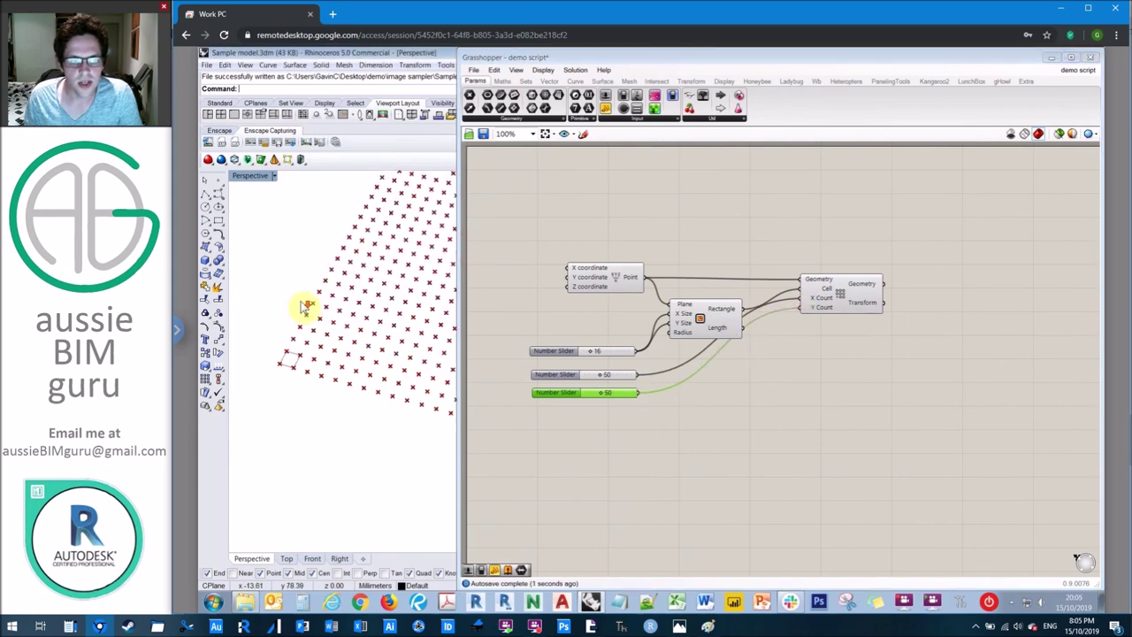
pyautogui.scroll(-4, 303, 306)
pyautogui.scroll(3, 362, 283)
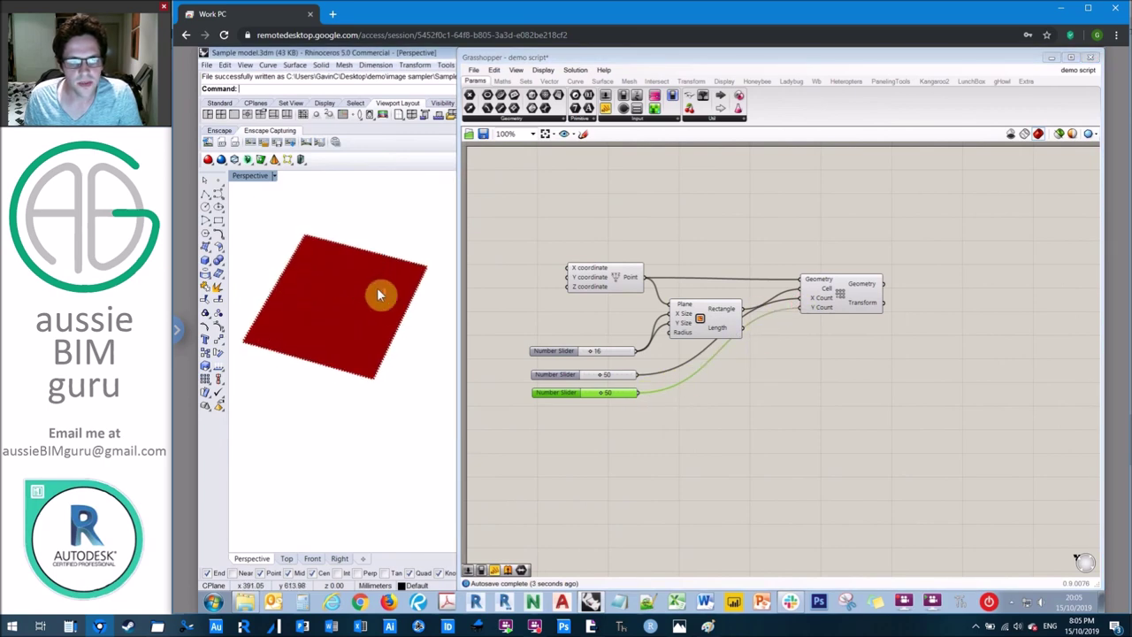
pyautogui.scroll(5, 323, 303)
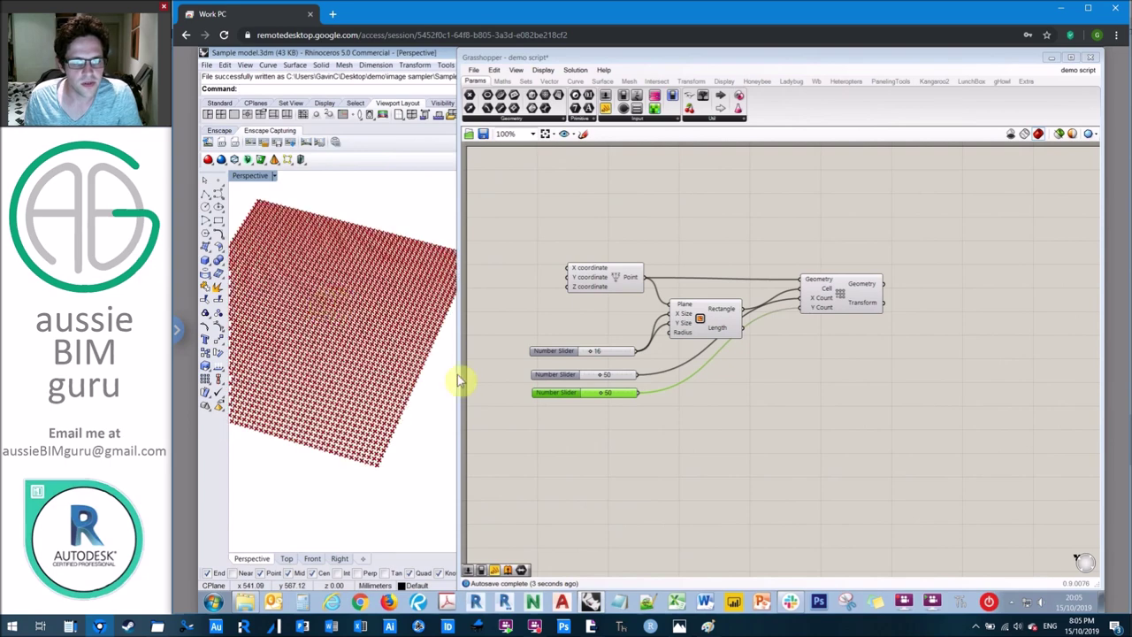
# Set both the X Count and Y Count sliders to 30
pyautogui.click(557, 426)
pyautogui.doubleClick(615, 376)
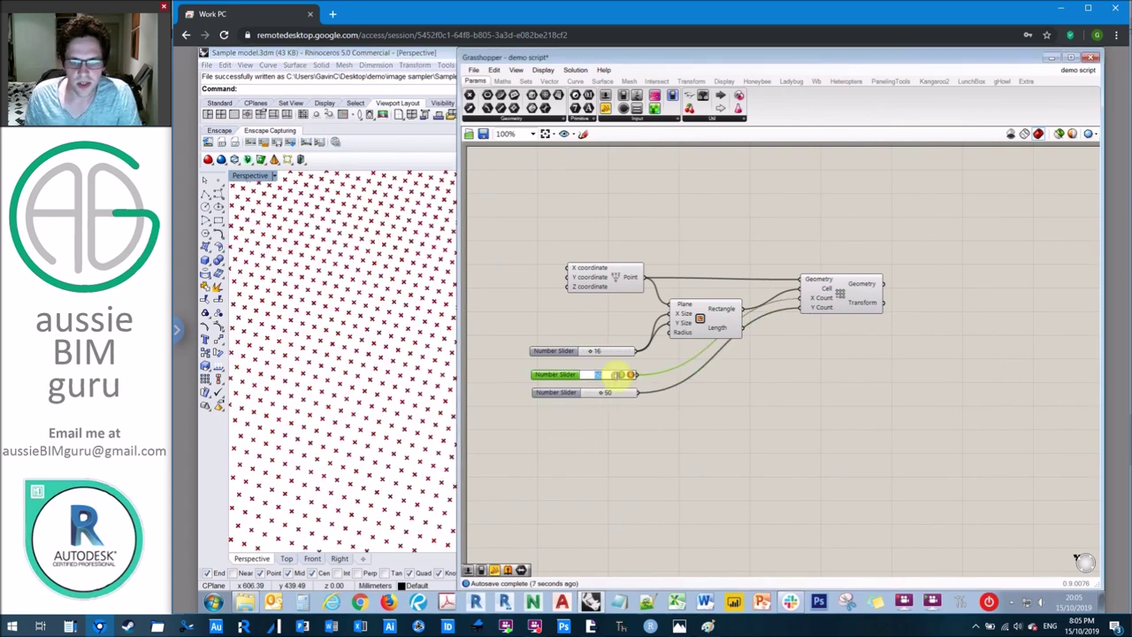
pyautogui.write('30')
pyautogui.click(623, 375)
pyautogui.doubleClick(608, 395)
pyautogui.write('3')
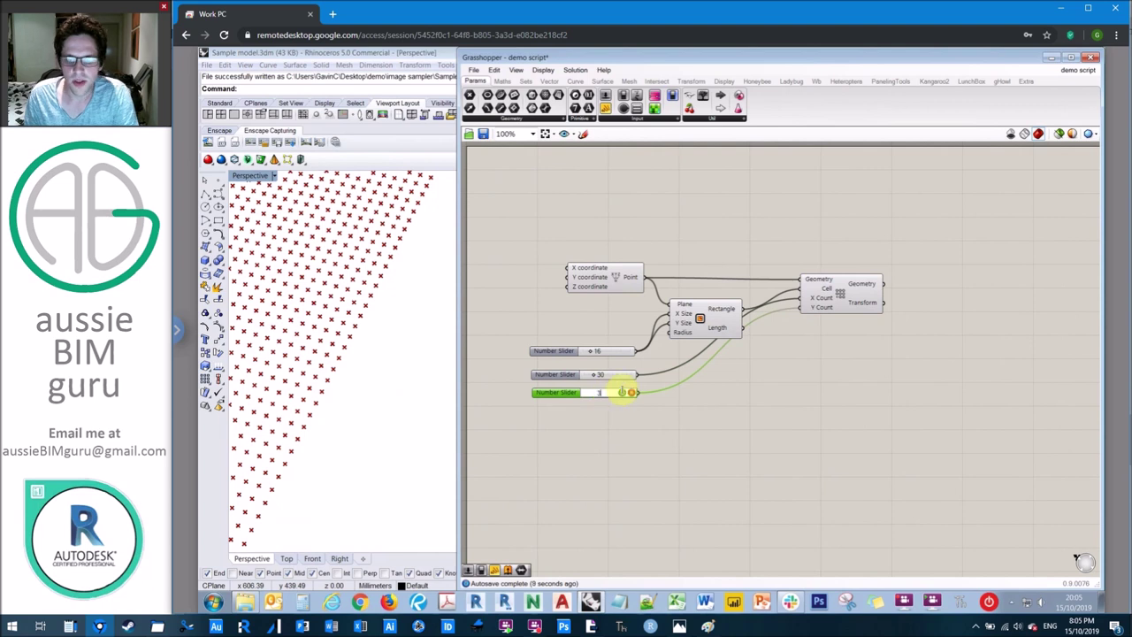
pyautogui.click(623, 393)
pyautogui.click(783, 397)
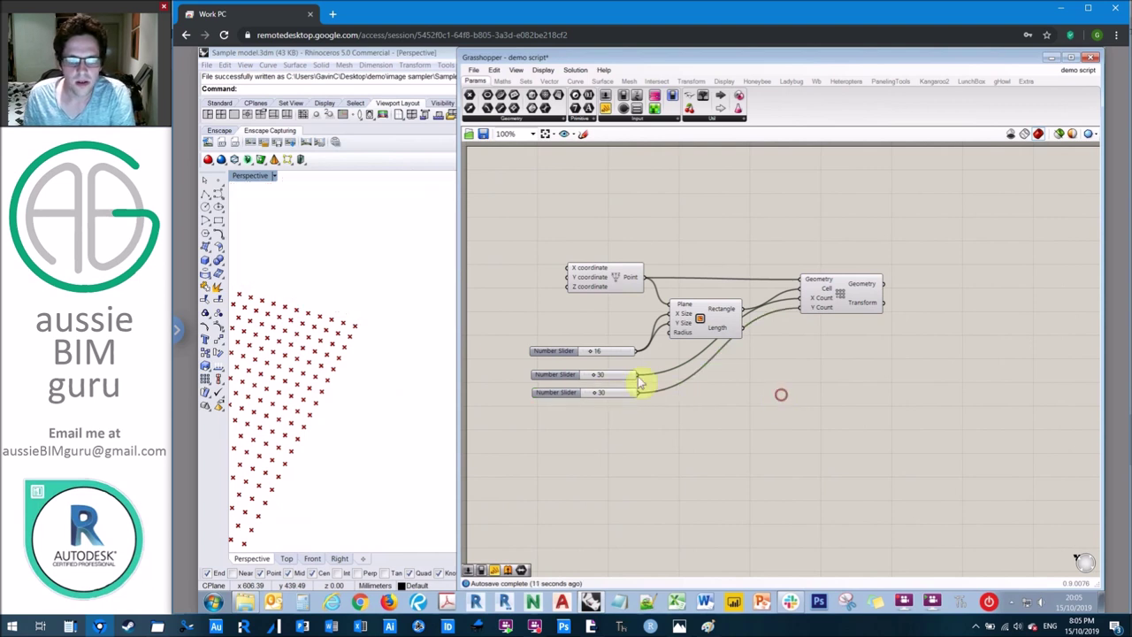
pyautogui.click(431, 346)
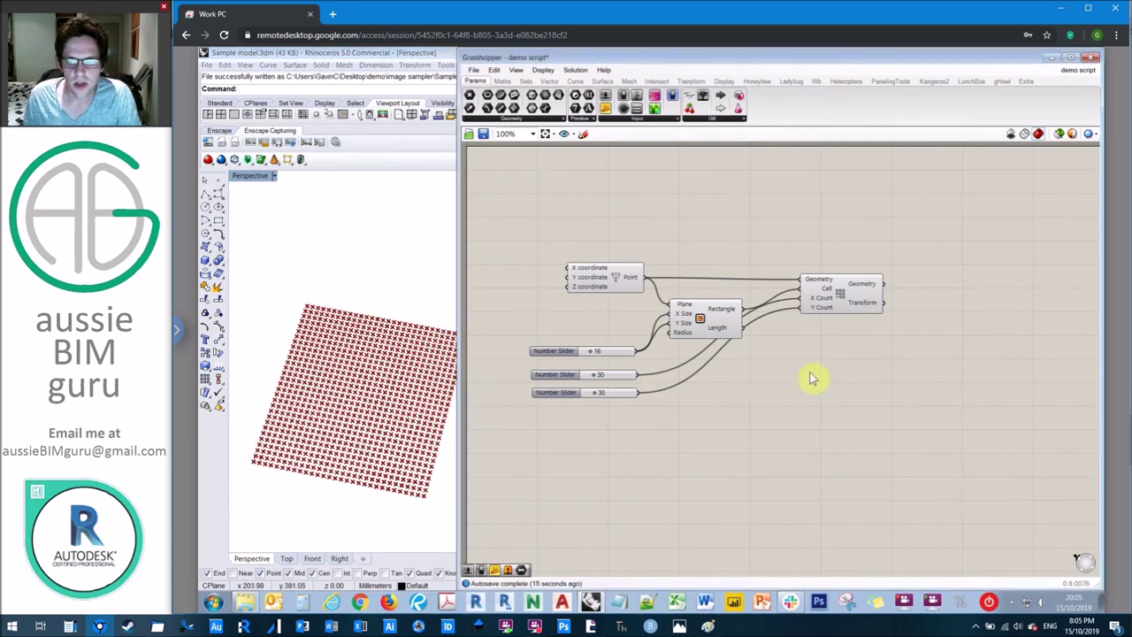
# Tidy the layout by shifting the array further from the Rectangle, raising the Rectangle slightly and aligning the cell-size slider with the count sliders
pyautogui.moveTo(850, 287); pyautogui.dragTo(861, 285)
pyautogui.moveTo(702, 307); pyautogui.dragTo(709, 296)
pyautogui.moveTo(824, 284); pyautogui.dragTo(839, 283)
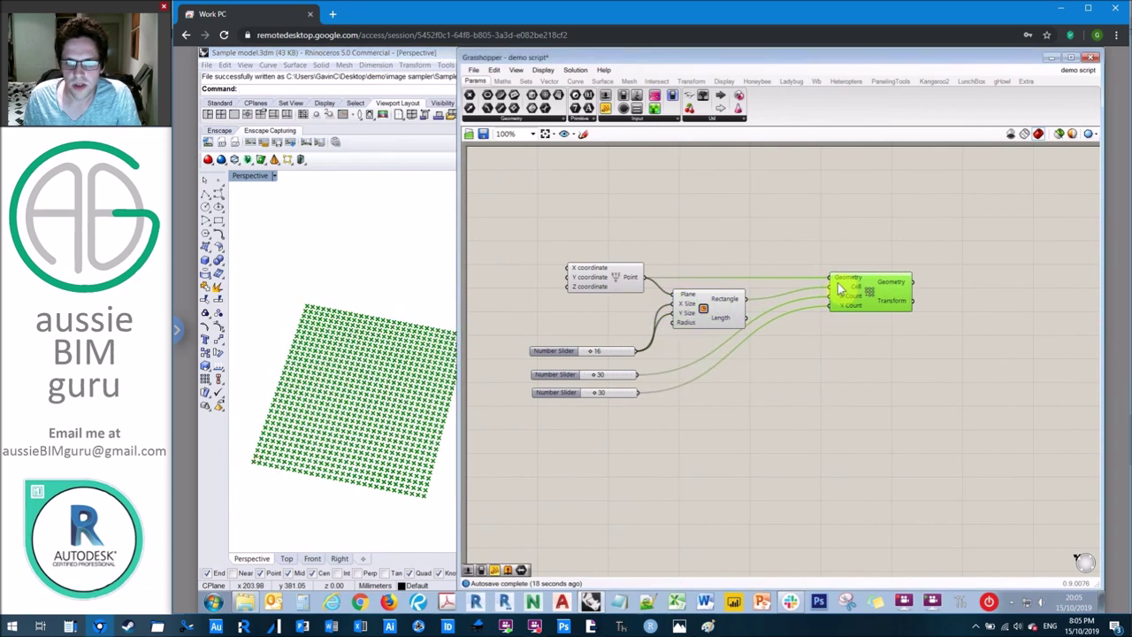
pyautogui.click(695, 381)
pyautogui.moveTo(566, 352); pyautogui.dragTo(568, 355)
pyautogui.click(730, 389)
pyautogui.hotkey('alt', 'Tab')
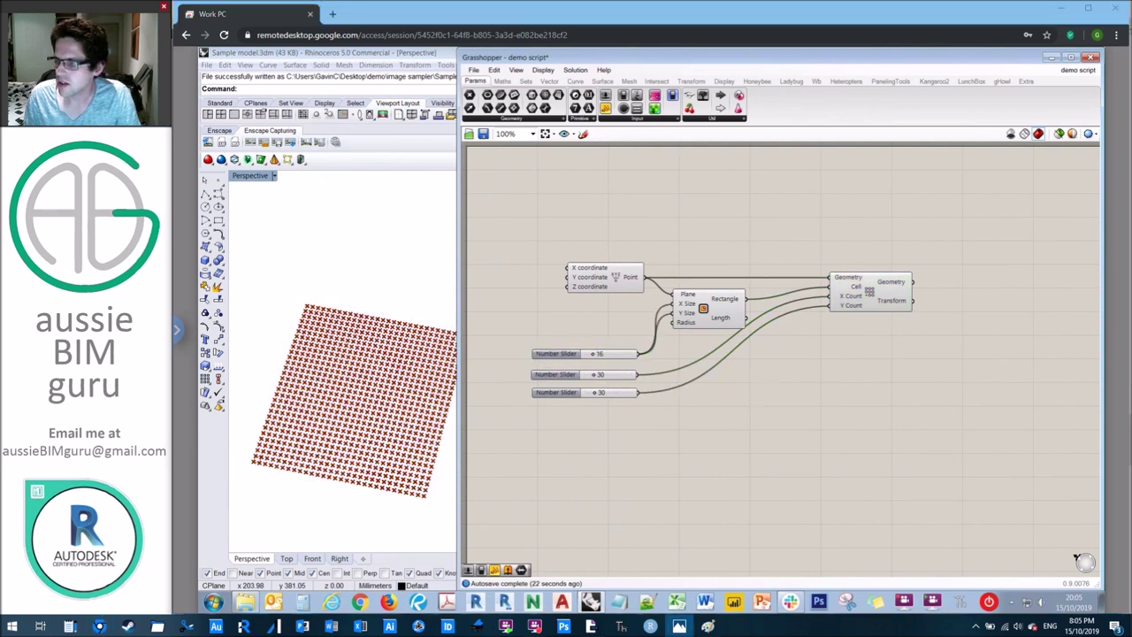
pyautogui.click(973, 326)
# Add a Bounding Box component beyond the rectangular array's outputs
pyautogui.moveTo(956, 324); pyautogui.dragTo(855, 323, button='right')
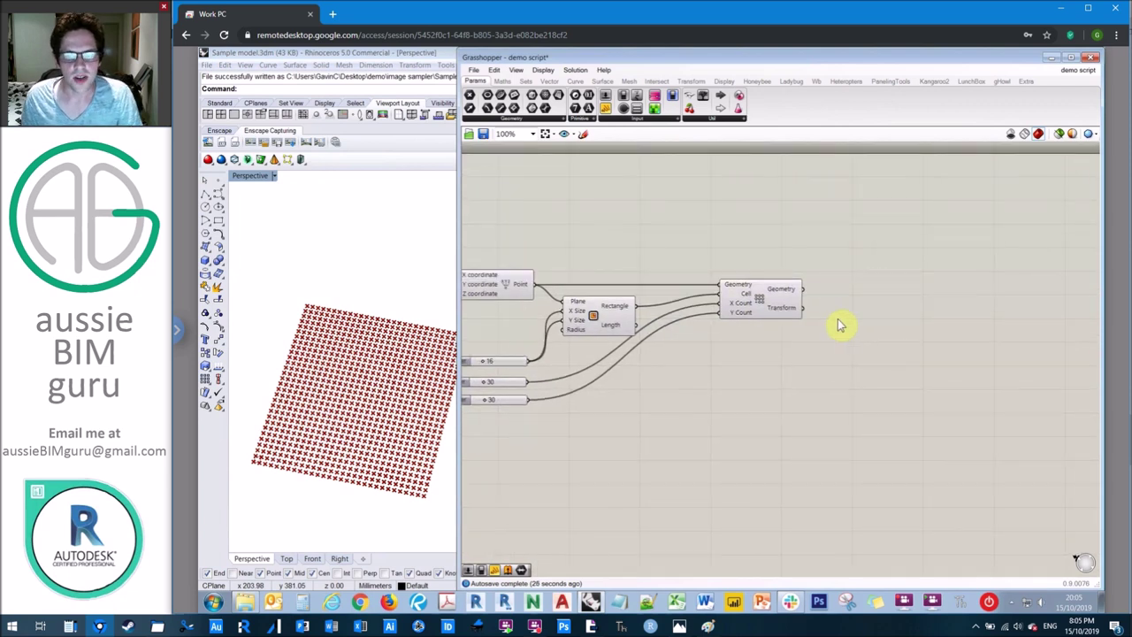
pyautogui.doubleClick(840, 321)
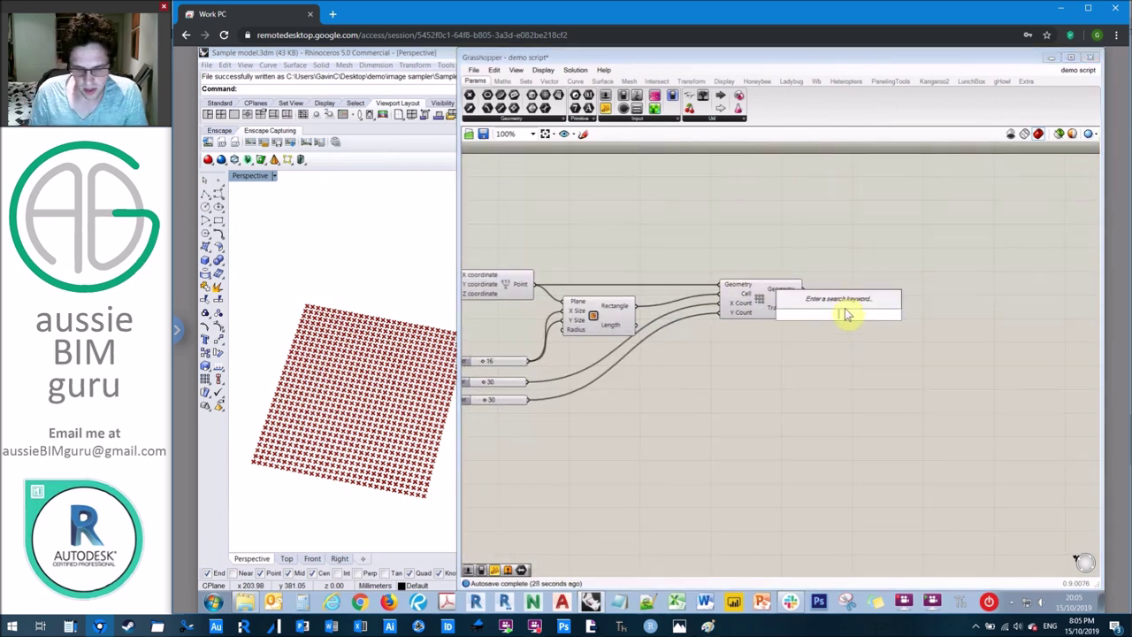
pyautogui.write('boundingbox')
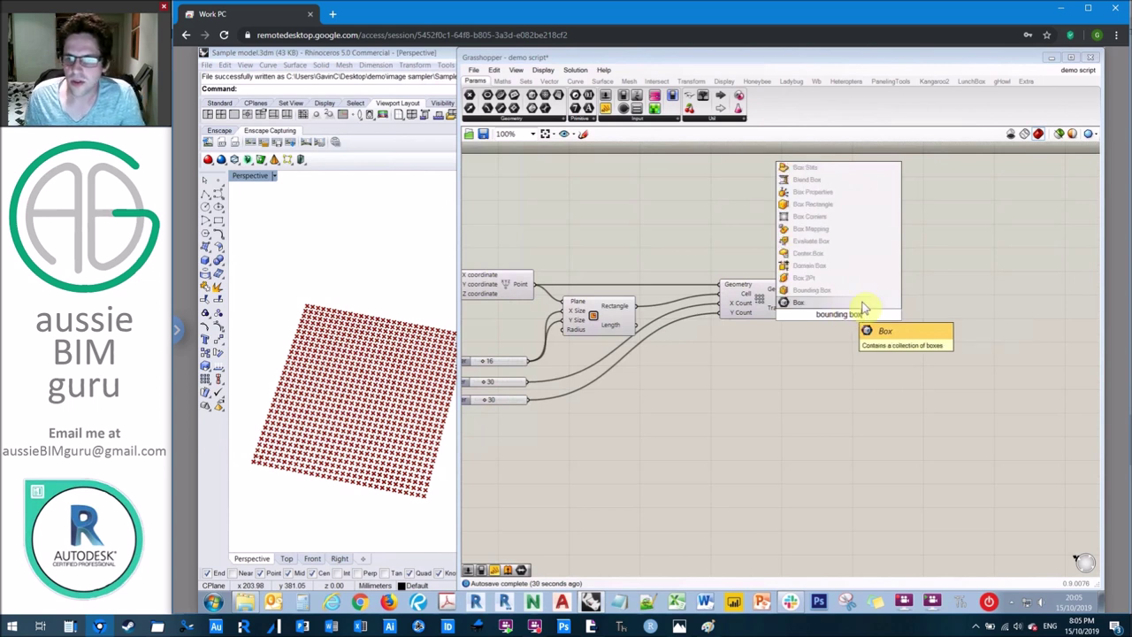
pyautogui.click(854, 292)
pyautogui.scroll(2, 869, 302)
pyautogui.moveTo(855, 323); pyautogui.dragTo(899, 323)
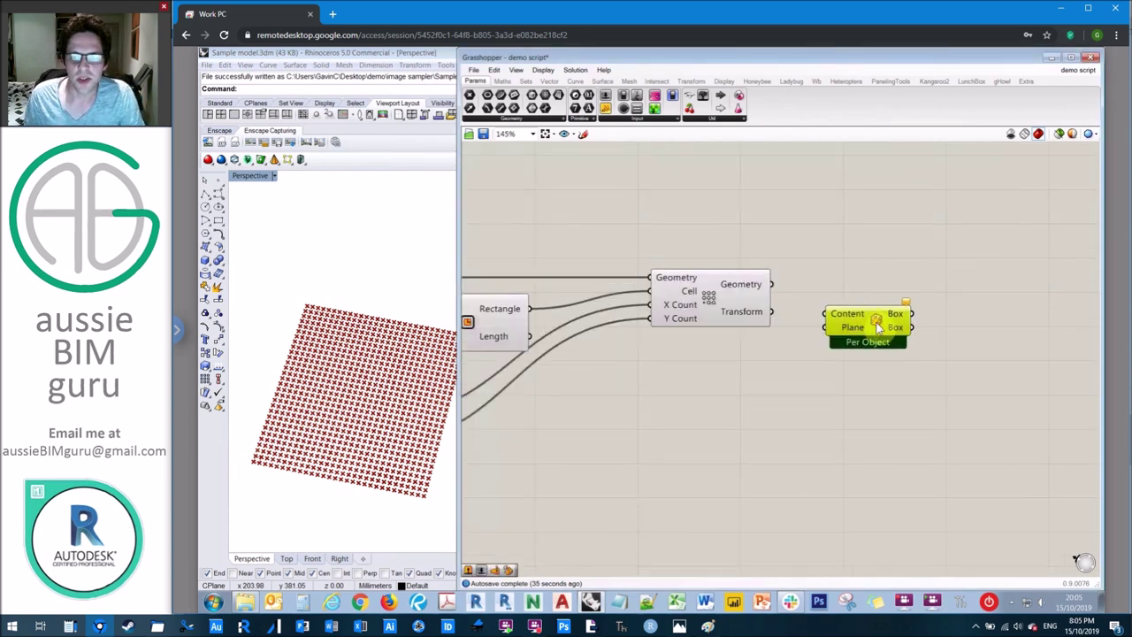
# Switch the Bounding Box to Union Box mode and connect the array's Geometry output to its Content input
pyautogui.rightClick(877, 323)
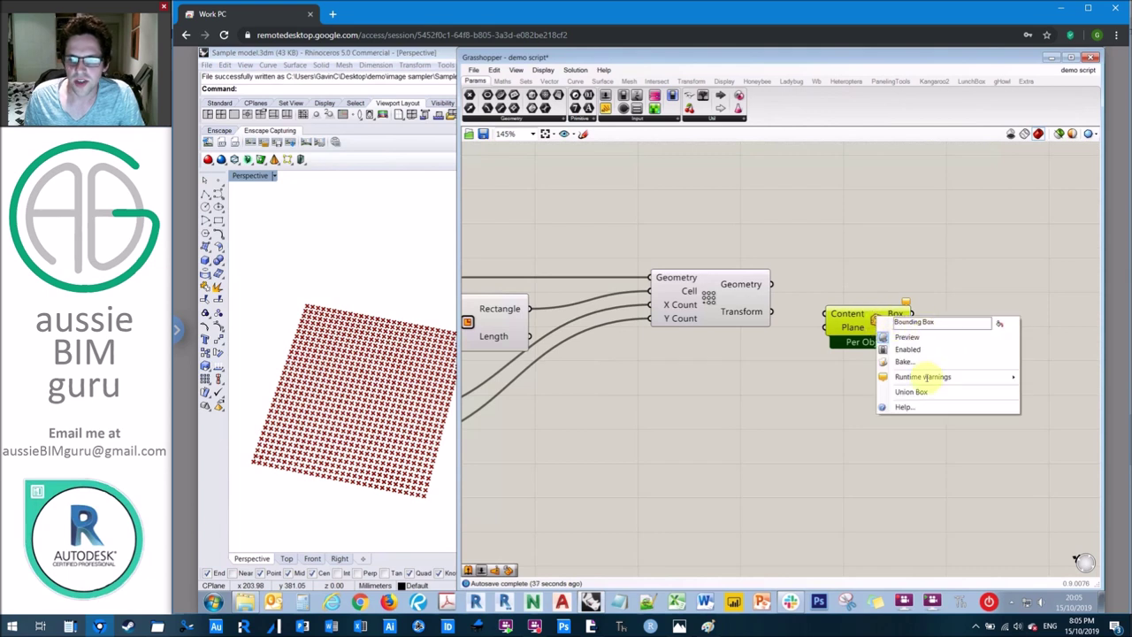
pyautogui.click(917, 392)
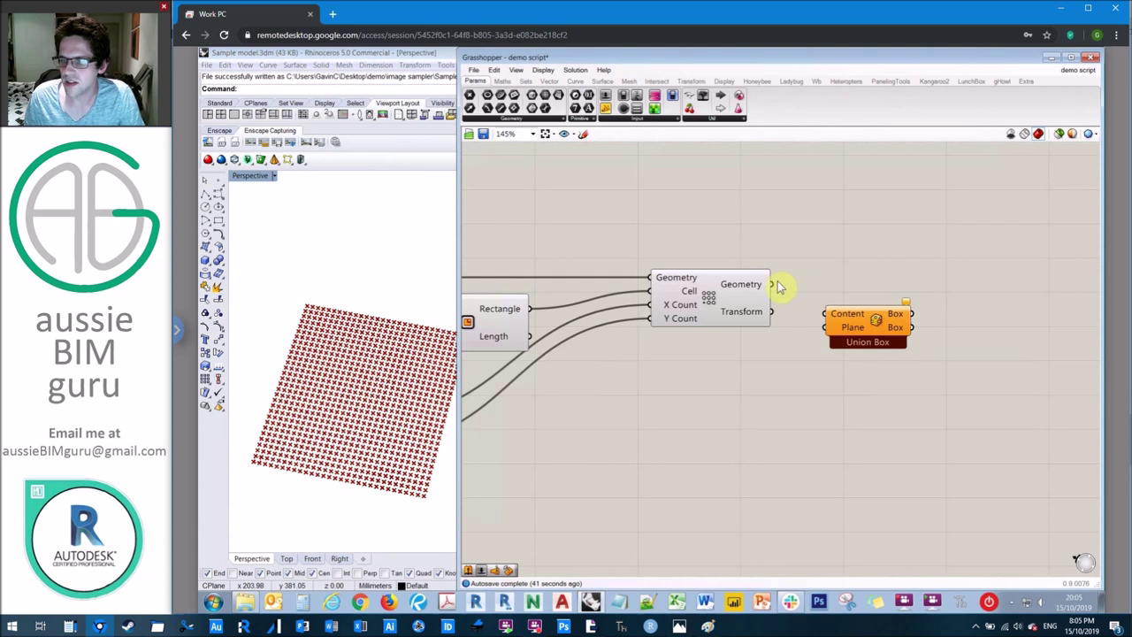
pyautogui.moveTo(774, 285); pyautogui.dragTo(830, 315)
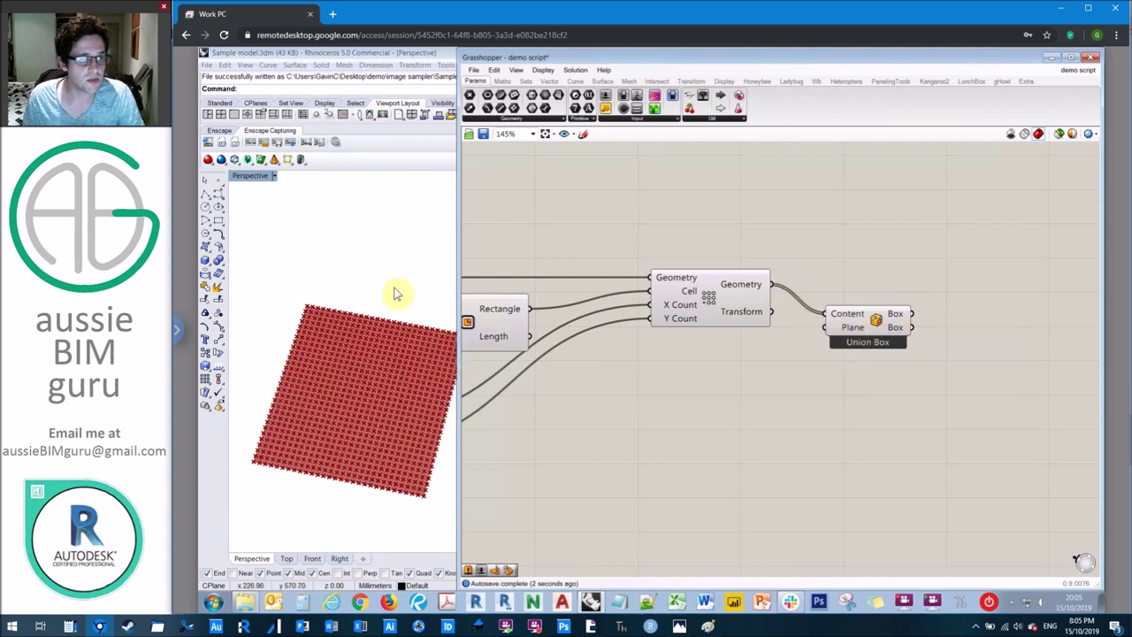
pyautogui.moveTo(821, 241); pyautogui.dragTo(759, 240, button='right')
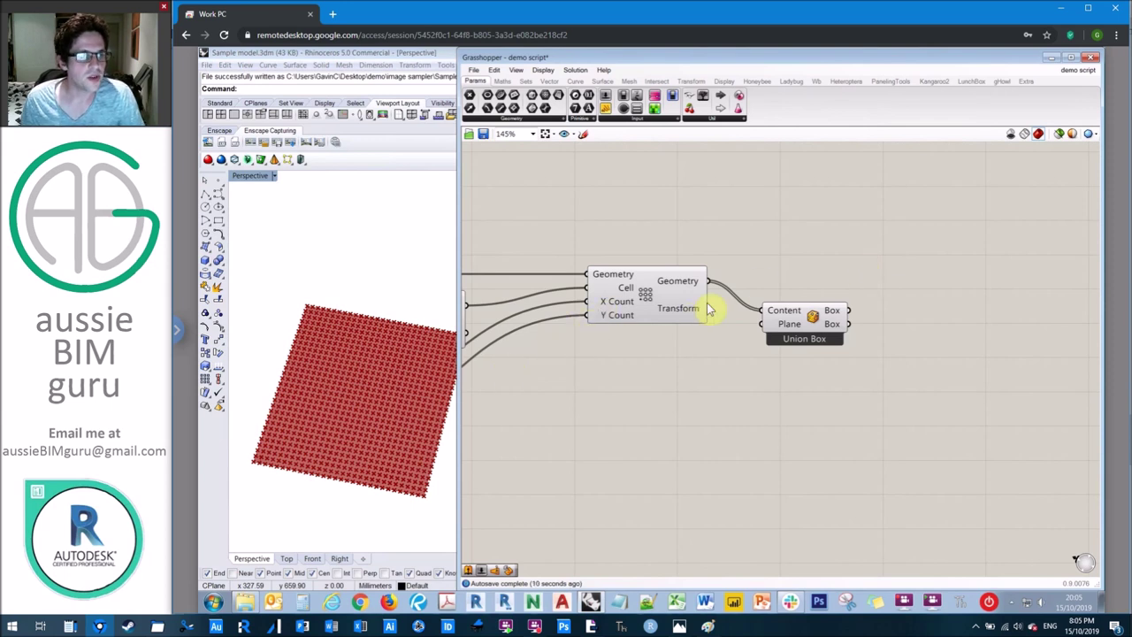
# Add a Surface Closest Point component beyond the Bounding Box
pyautogui.doubleClick(882, 281)
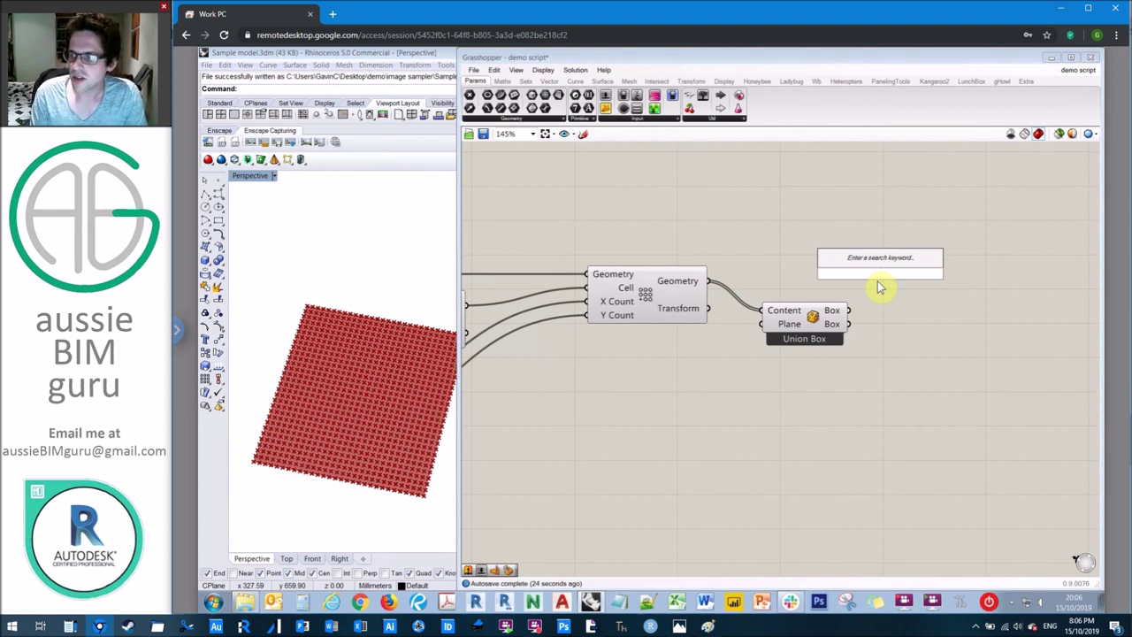
pyautogui.write('s')
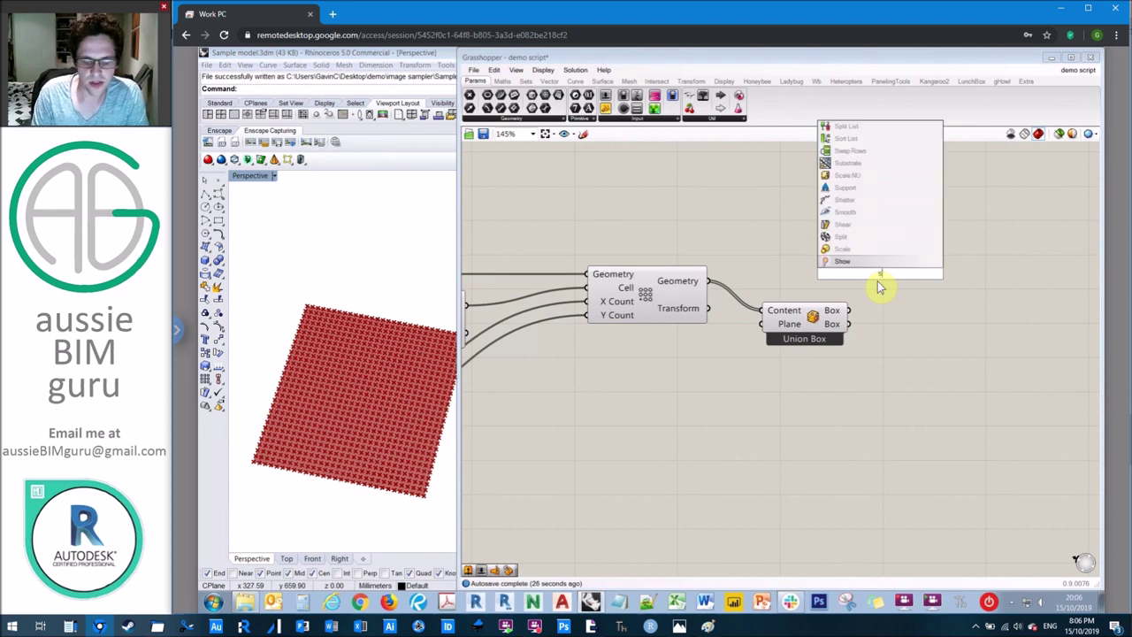
pyautogui.write('urface closest poi')
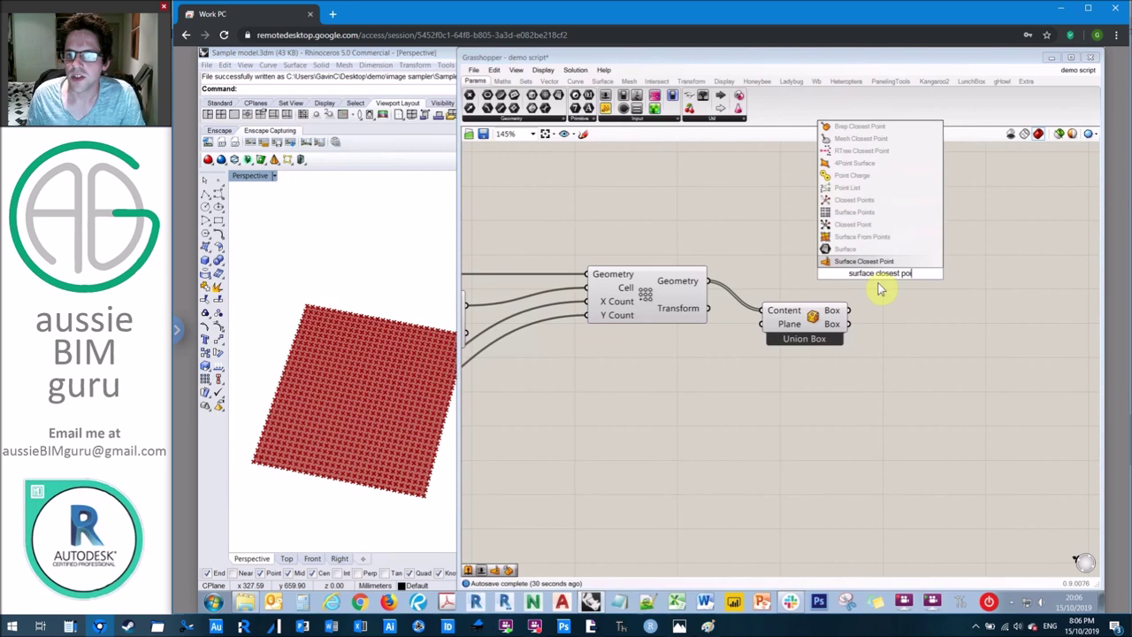
pyautogui.click(869, 261)
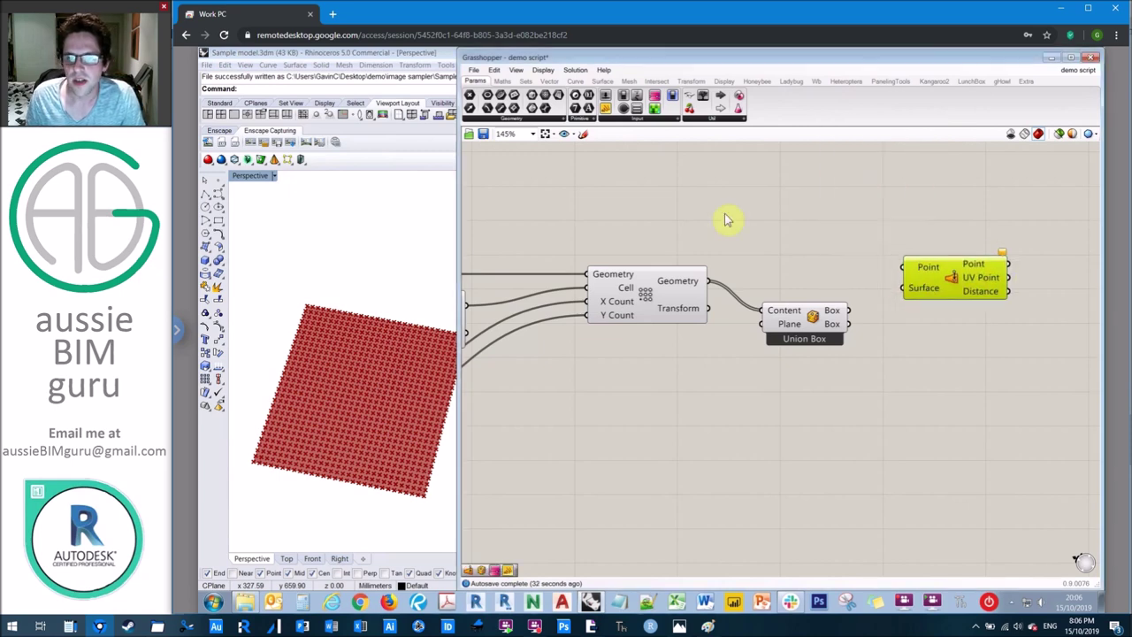
pyautogui.click(690, 202)
# Place the Exceptions labelling component above the Construct Point component to show name tags over the script's components
pyautogui.moveTo(750, 214); pyautogui.dragTo(892, 233, button='right')
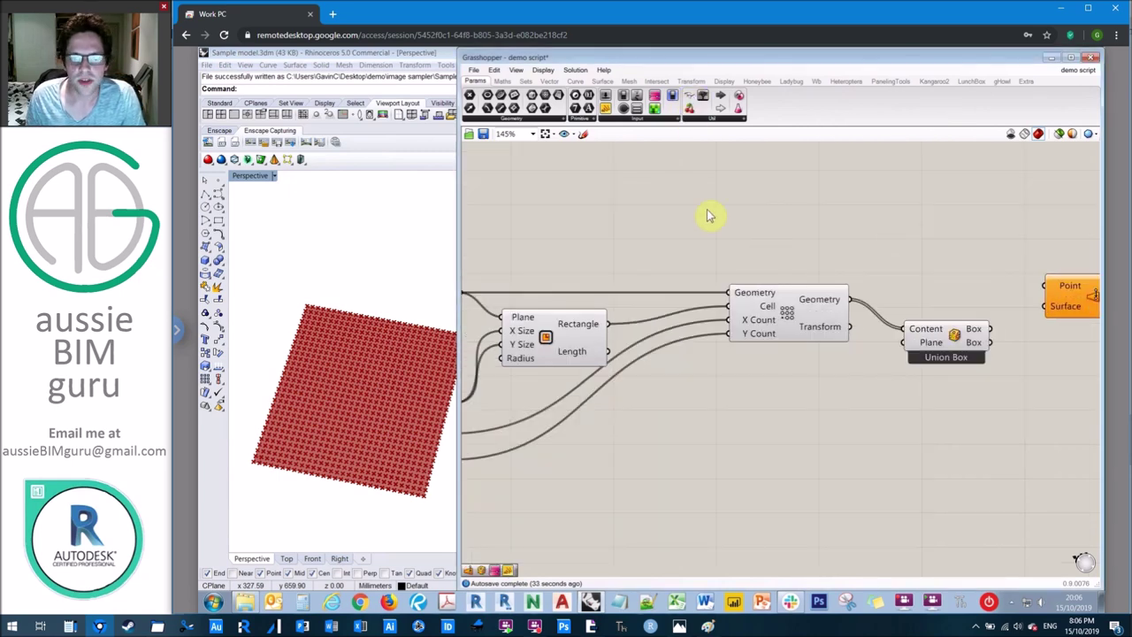
pyautogui.moveTo(706, 210); pyautogui.dragTo(877, 239, button='right')
pyautogui.scroll(-1, 877, 239)
pyautogui.moveTo(691, 95); pyautogui.dragTo(623, 212)
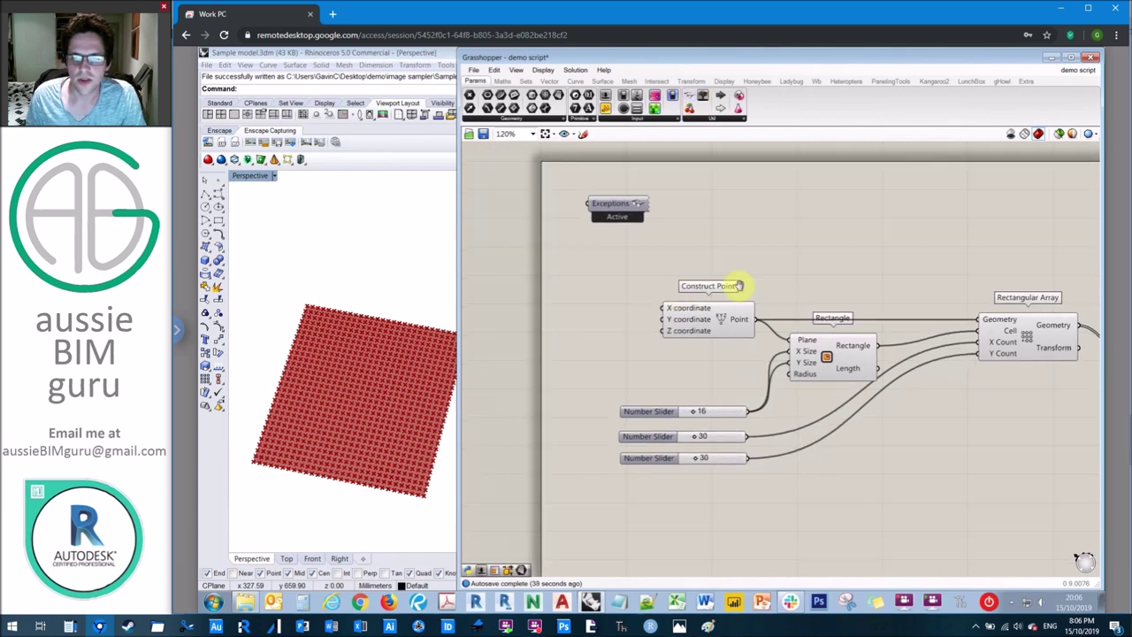
pyautogui.moveTo(739, 285); pyautogui.dragTo(802, 255, button='right')
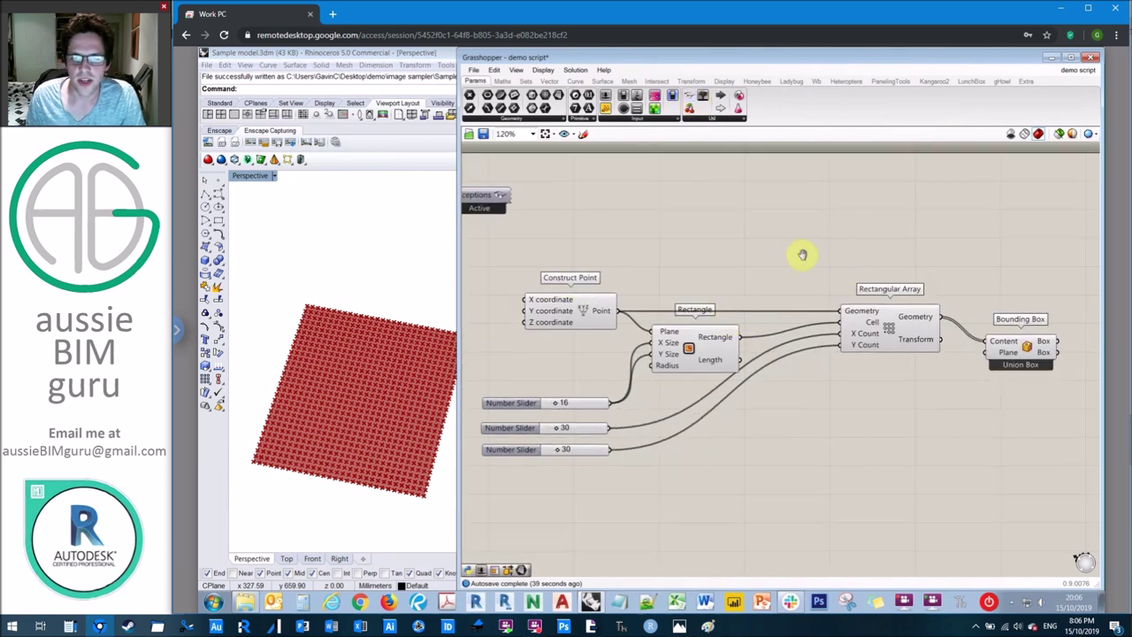
pyautogui.moveTo(784, 255); pyautogui.dragTo(660, 257, button='right')
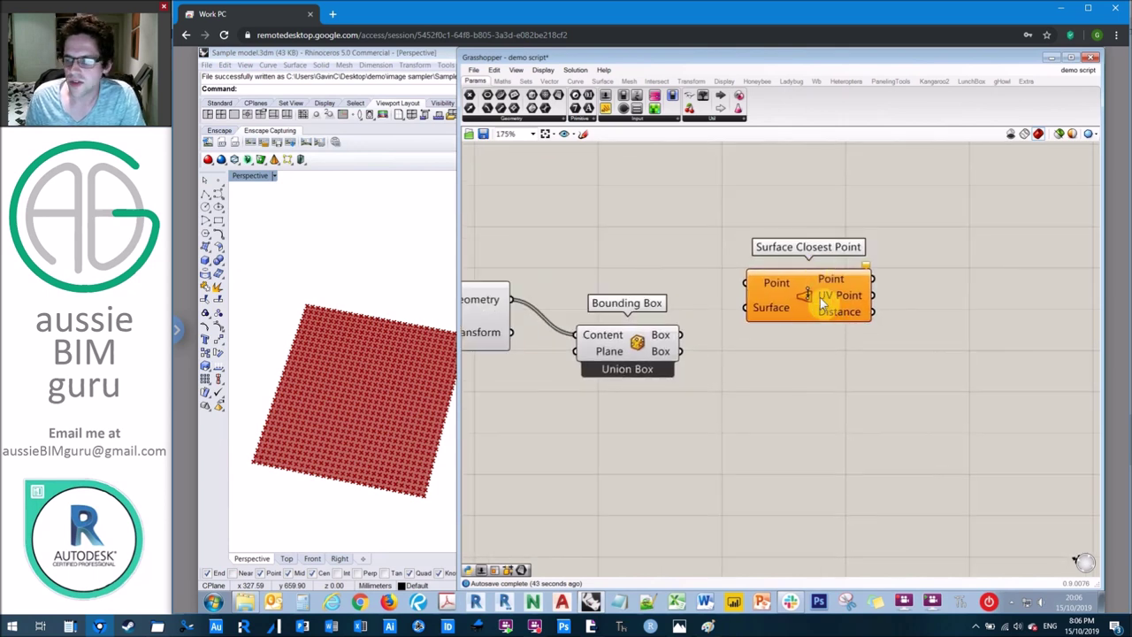
# Reparameterize the Surface Closest Point's Surface input and connect the Bounding Box's second Box output to it
pyautogui.moveTo(808, 288); pyautogui.dragTo(828, 292)
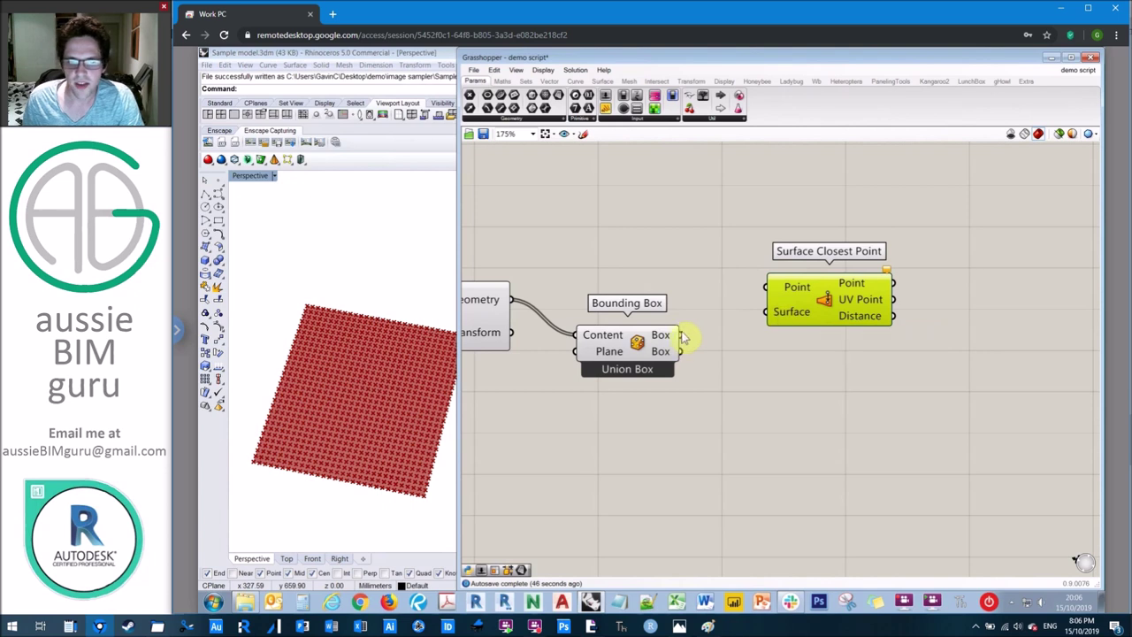
pyautogui.rightClick(792, 321)
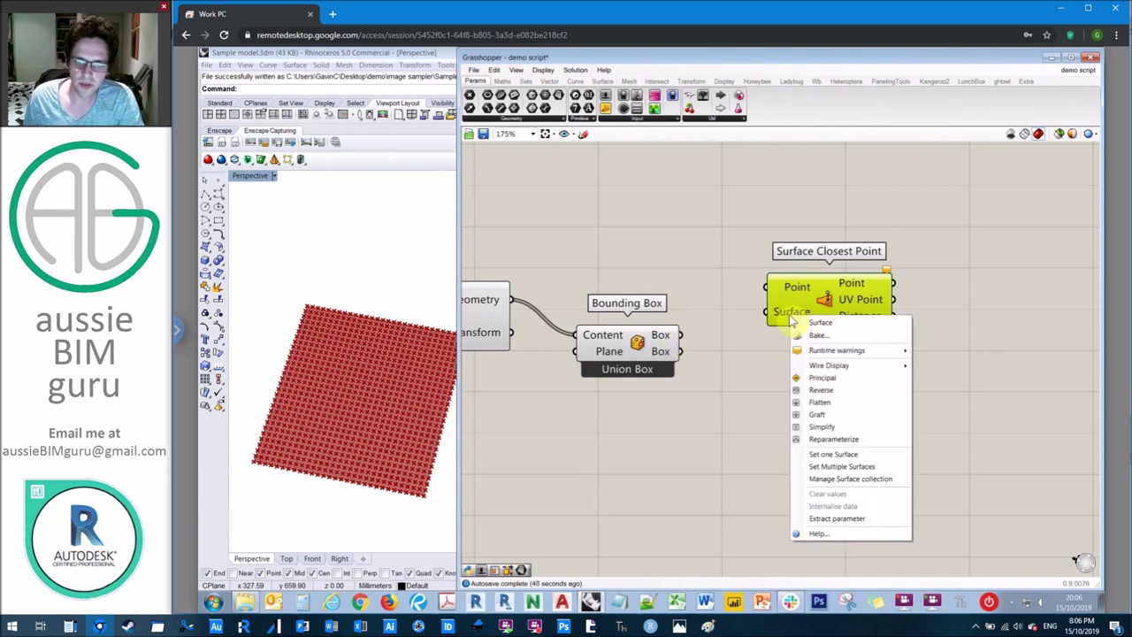
pyautogui.click(831, 440)
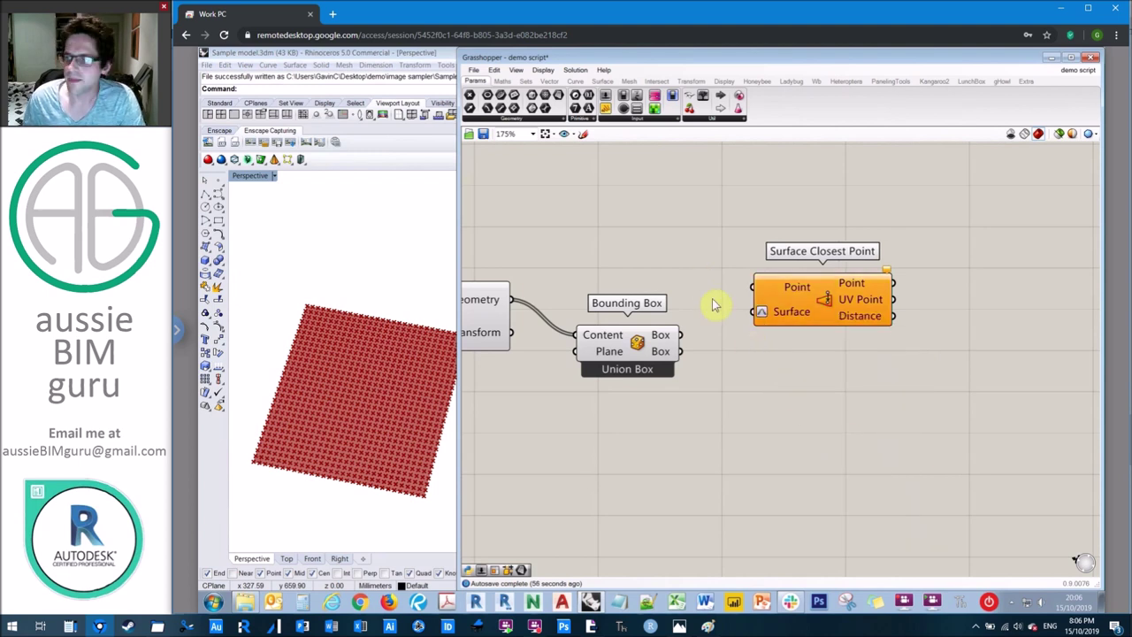
pyautogui.moveTo(669, 352)
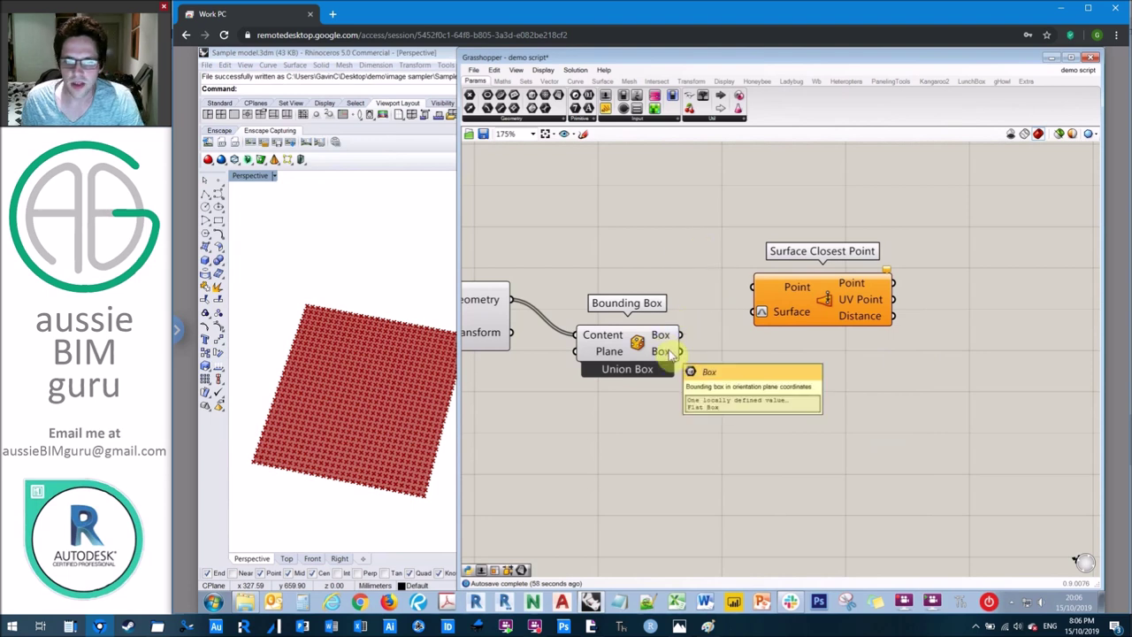
pyautogui.moveTo(684, 355); pyautogui.dragTo(749, 319)
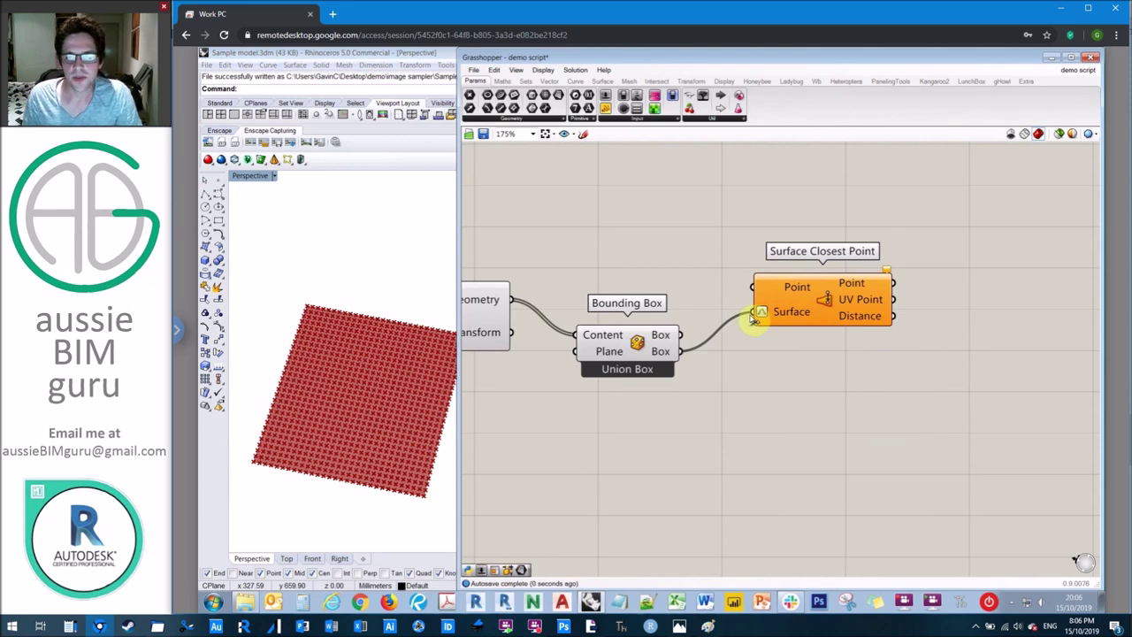
# Connect the array's Geometry output to the Surface Closest Point's Point input, nudging that component and the Bounding Box slightly down
pyautogui.moveTo(779, 294); pyautogui.dragTo(778, 306)
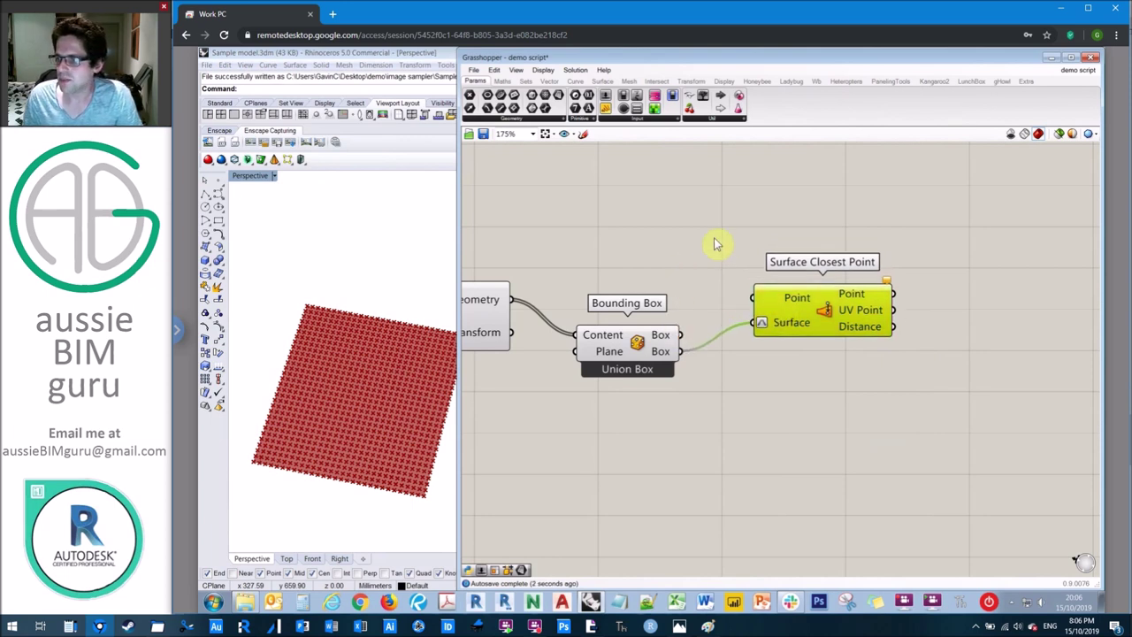
pyautogui.click(716, 244)
pyautogui.moveTo(511, 300); pyautogui.dragTo(751, 298)
pyautogui.moveTo(663, 341); pyautogui.dragTo(667, 347)
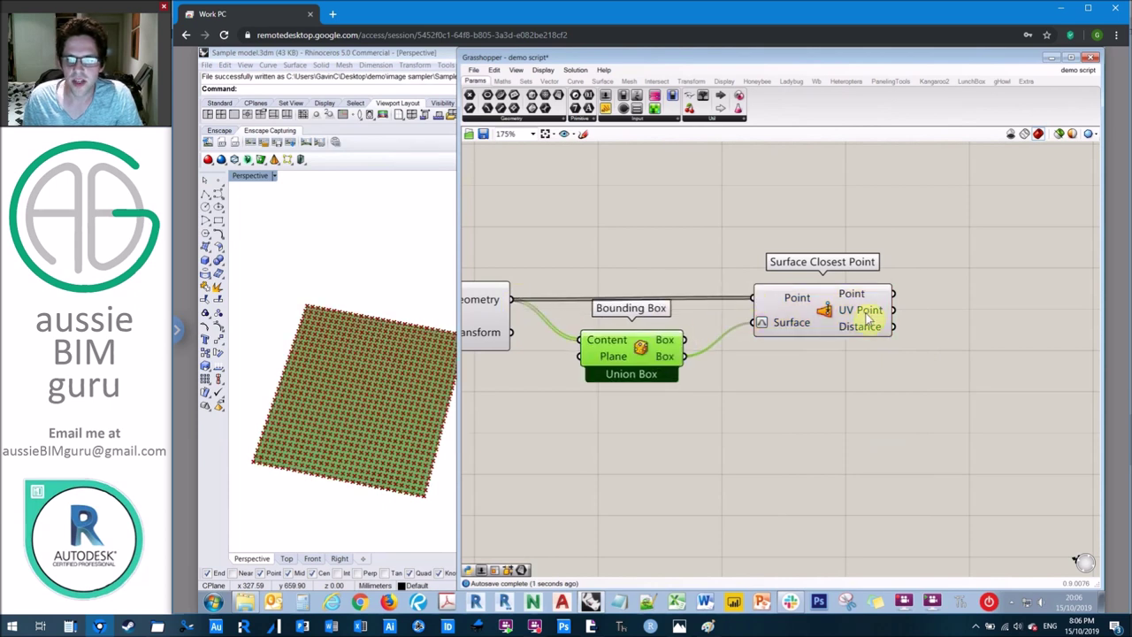
pyautogui.moveTo(868, 318)
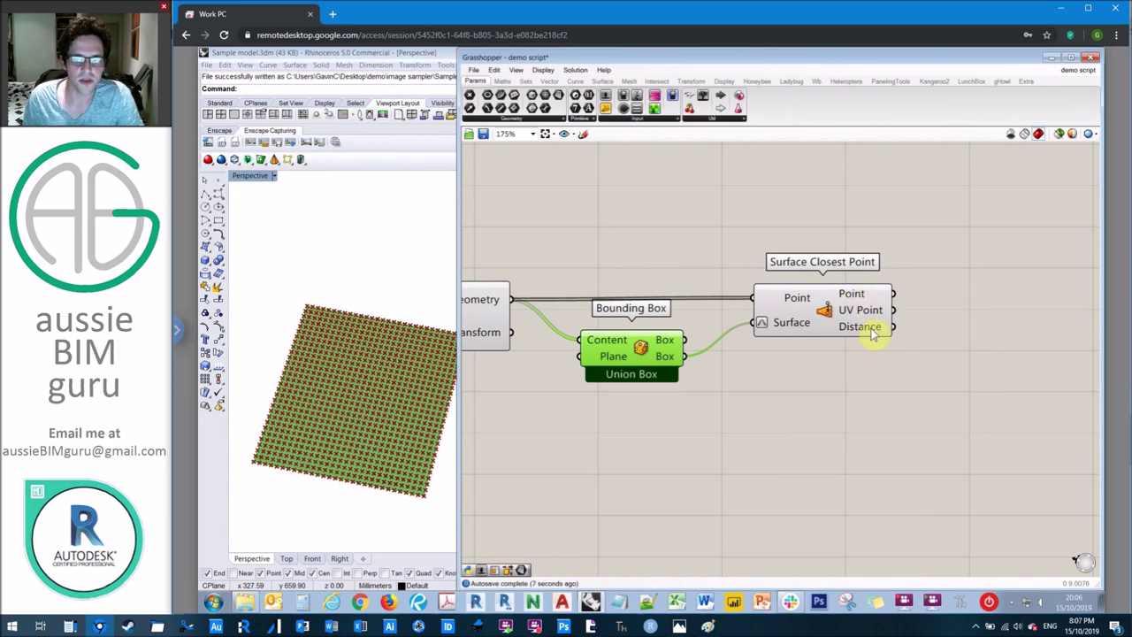
pyautogui.click(915, 372)
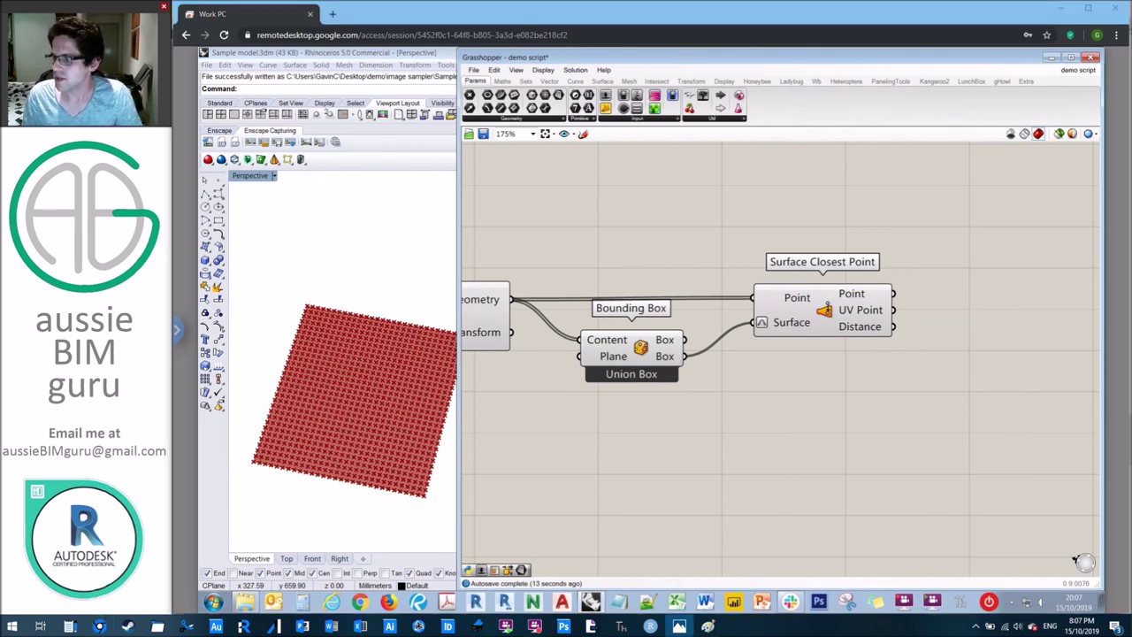
pyautogui.click(838, 396)
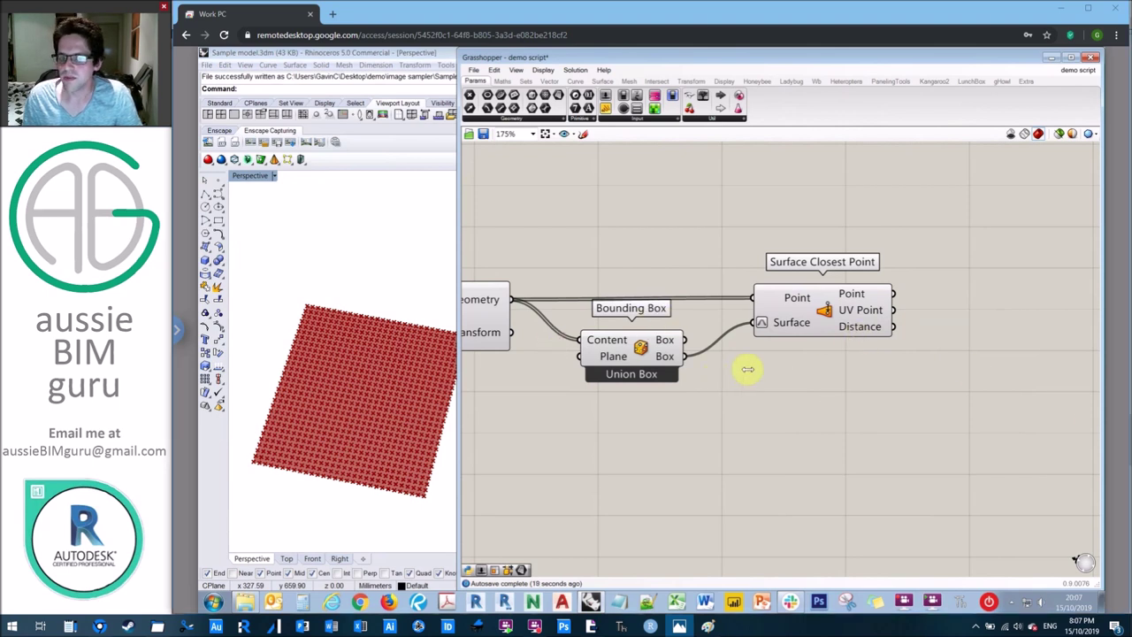
pyautogui.rightClick(864, 394)
pyautogui.click(905, 374)
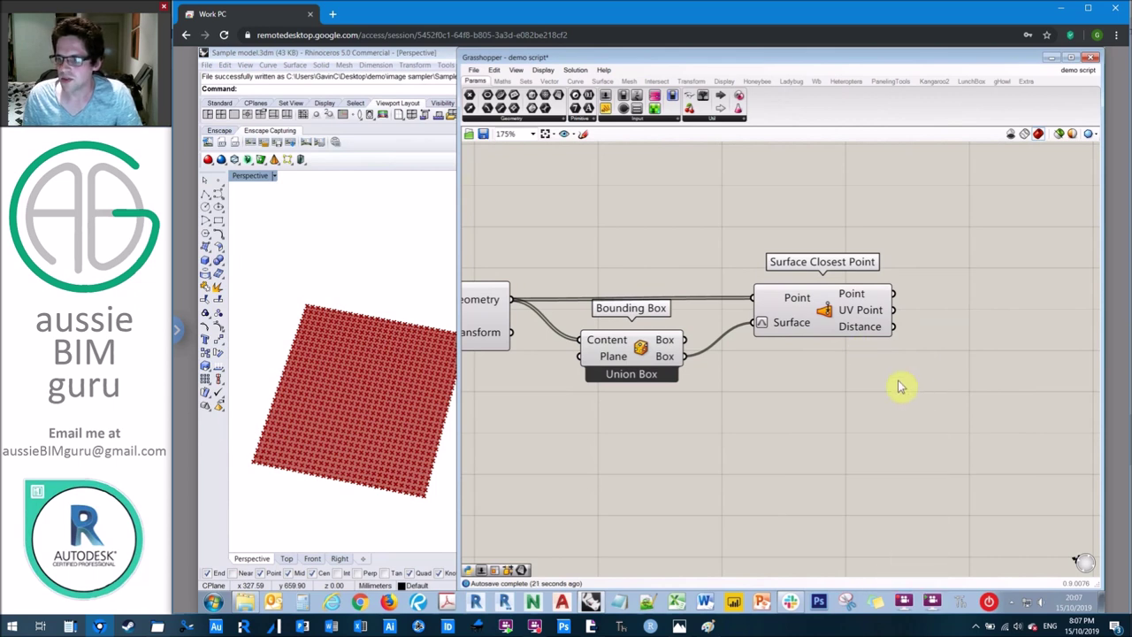
# Add a Rectangle component (rectangle on a plane) to the canvas, below and beyond the Surface Closest Point component
pyautogui.doubleClick(887, 380)
pyautogui.write('recta')
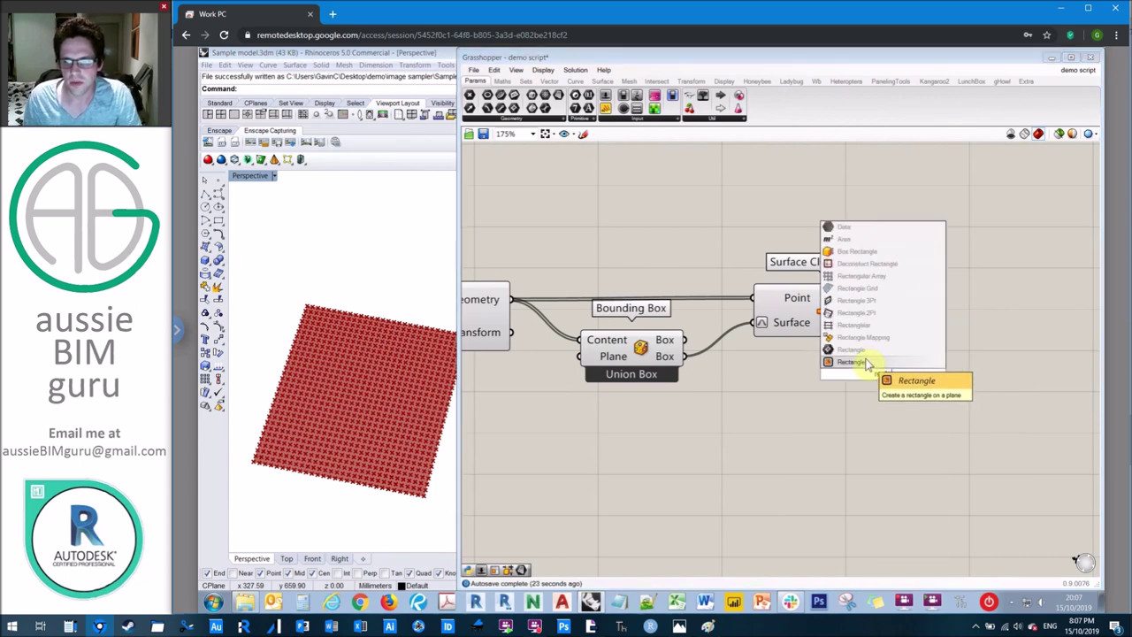
pyautogui.click(870, 361)
pyautogui.scroll(-3, 916, 352)
pyautogui.moveTo(911, 366); pyautogui.dragTo(977, 416)
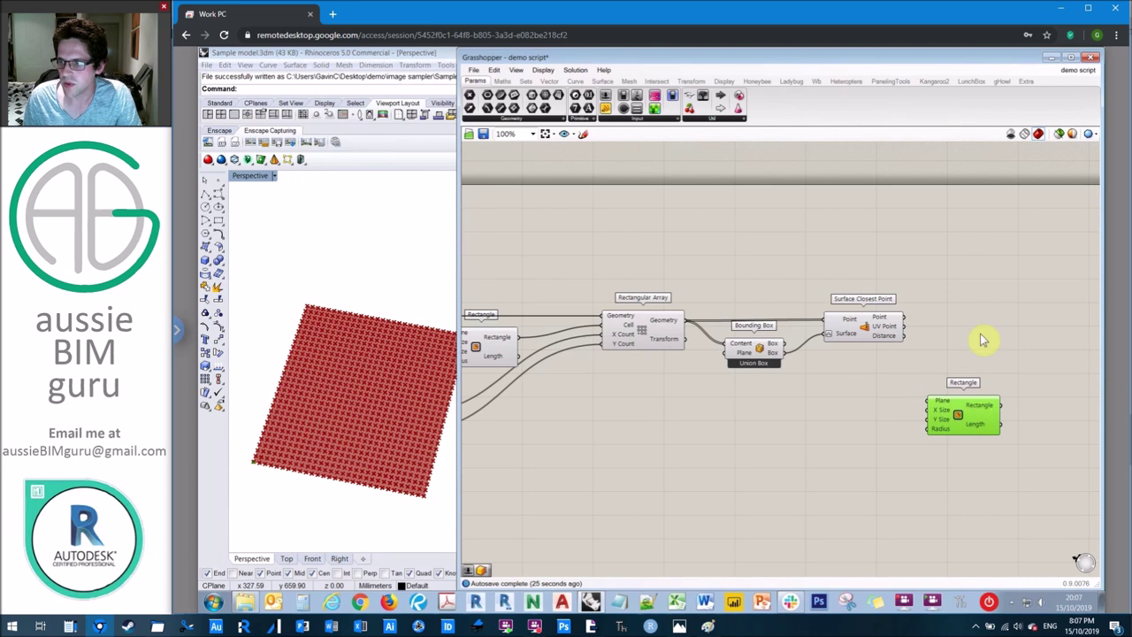
# Connect the array's Geometry output to the new Rectangle's Plane input and the slider set to 16 to its X Size and Y Size inputs
pyautogui.moveTo(910, 369); pyautogui.dragTo(962, 357, button='right')
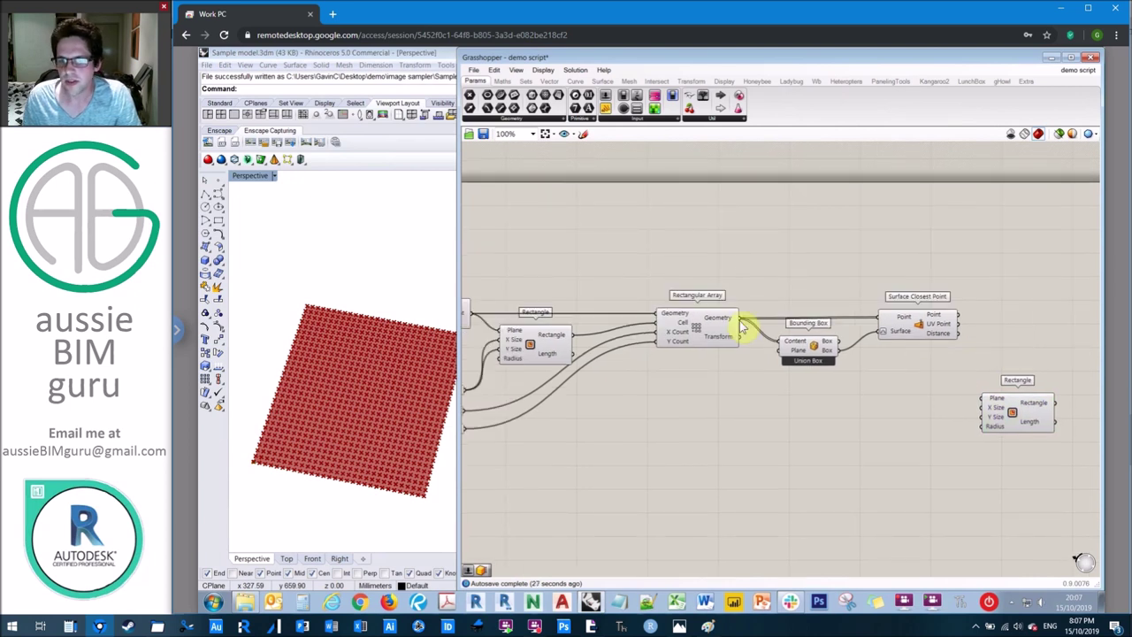
pyautogui.moveTo(745, 323); pyautogui.dragTo(975, 451)
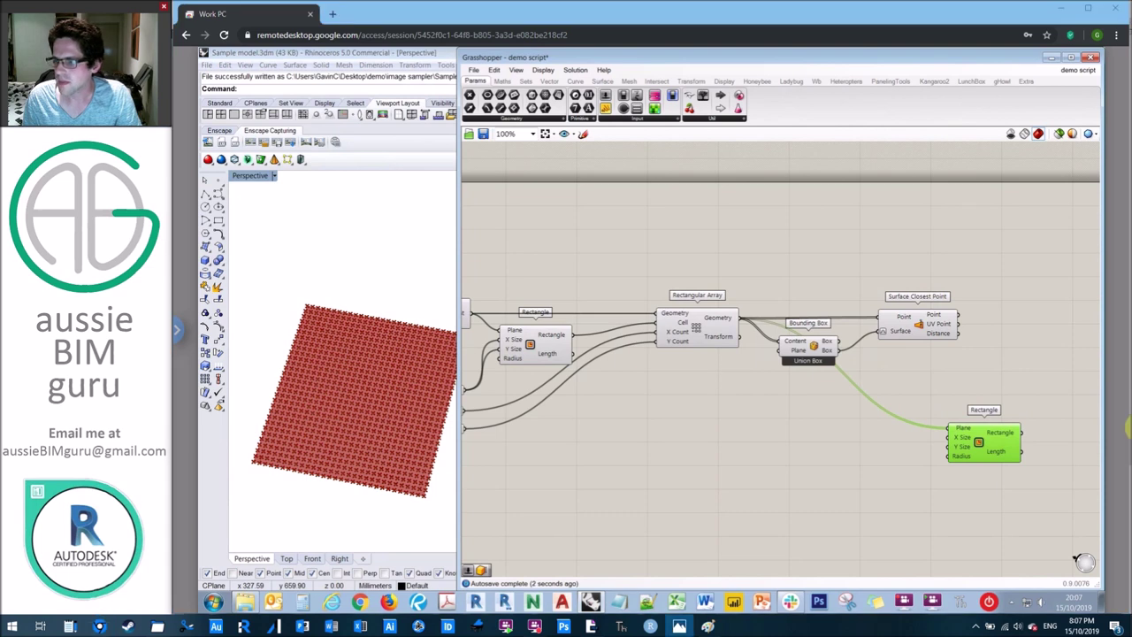
pyautogui.click(679, 431)
pyautogui.moveTo(687, 427); pyautogui.dragTo(758, 413, button='right')
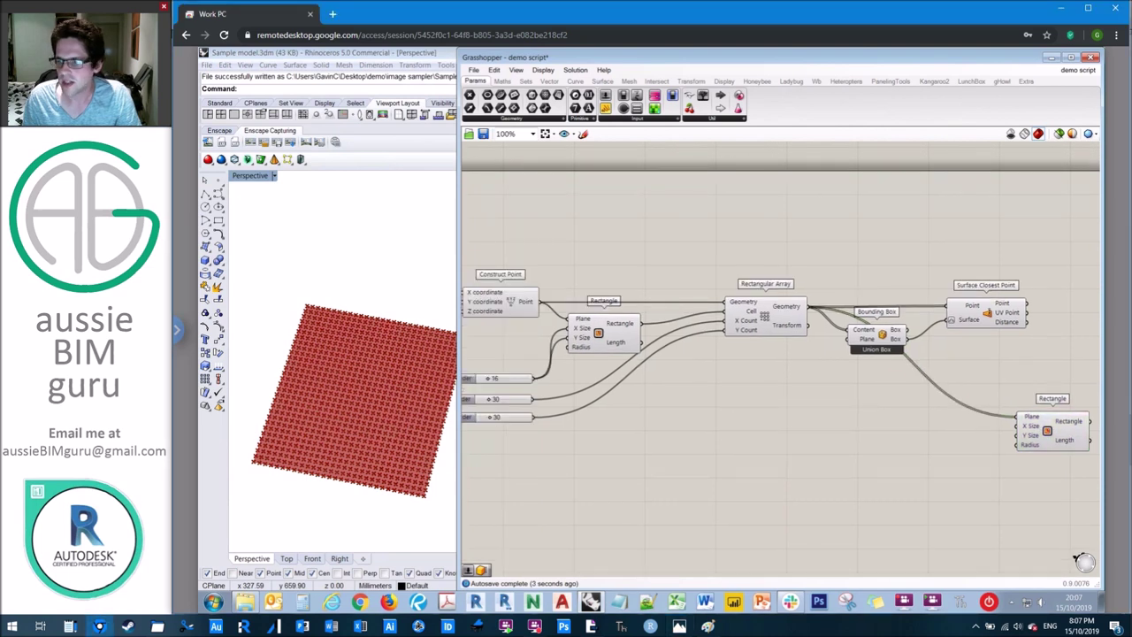
pyautogui.moveTo(492, 431); pyautogui.dragTo(507, 429, button='right')
pyautogui.moveTo(550, 377); pyautogui.dragTo(1032, 427)
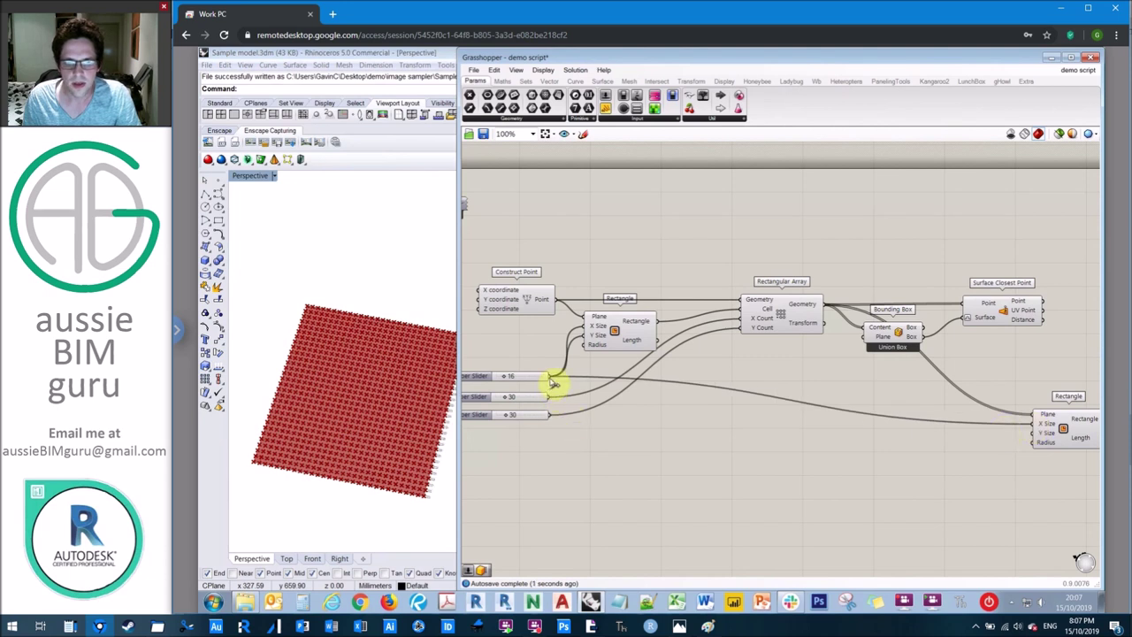
pyautogui.moveTo(552, 382); pyautogui.dragTo(1036, 433)
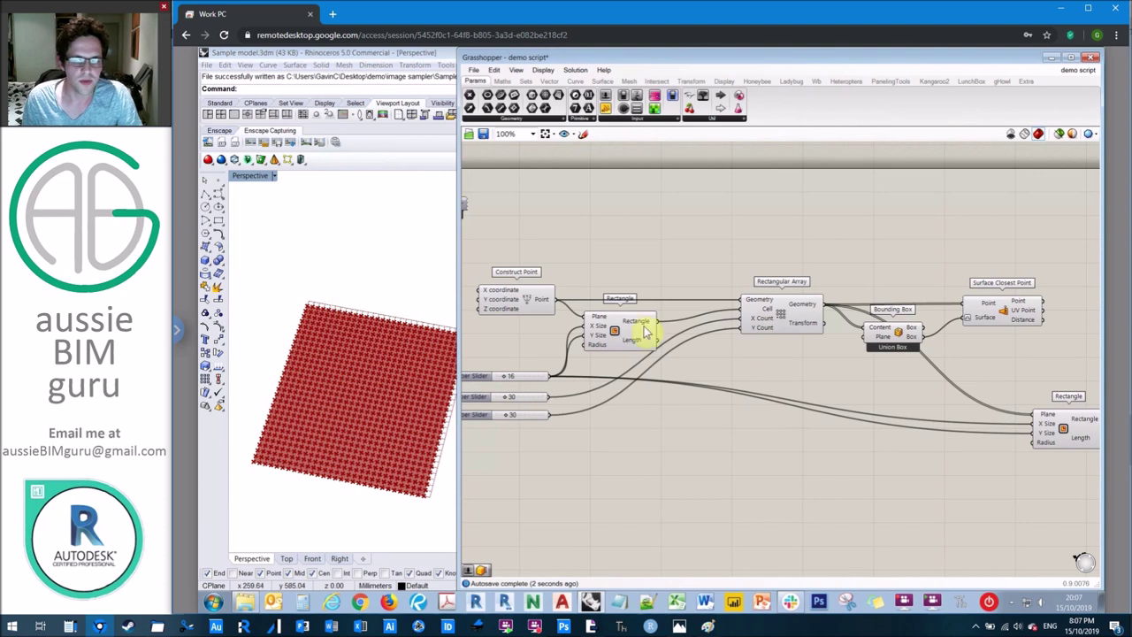
# Turn off the preview of the new Rectangle component and of the Bounding Box
pyautogui.moveTo(862, 397); pyautogui.dragTo(629, 362, button='right')
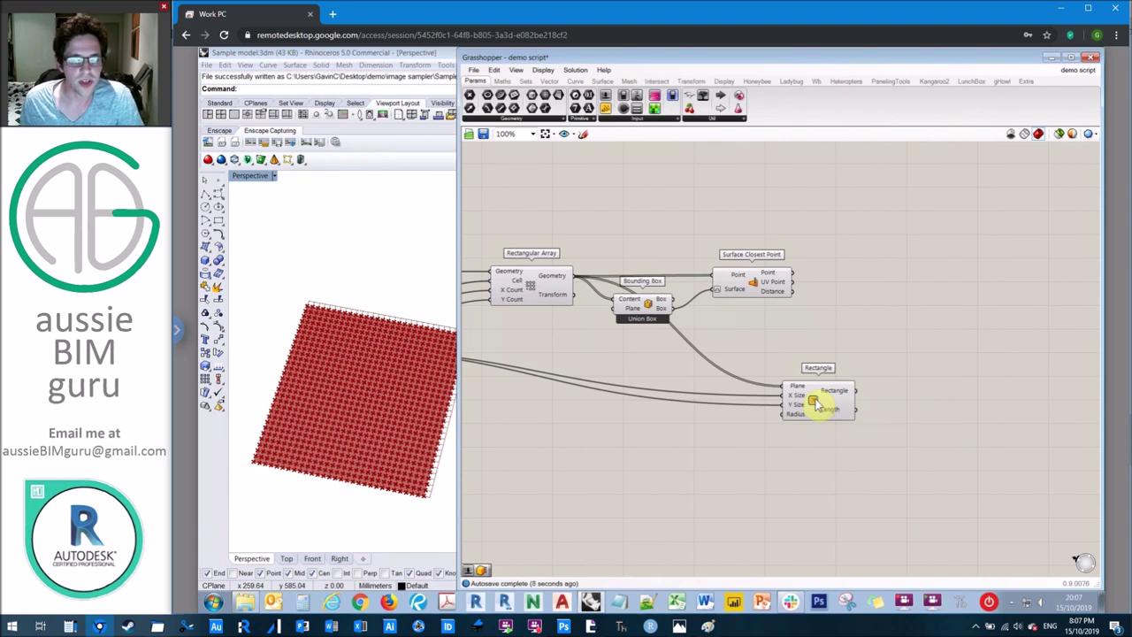
pyautogui.click(818, 404)
pyautogui.rightClick(819, 401)
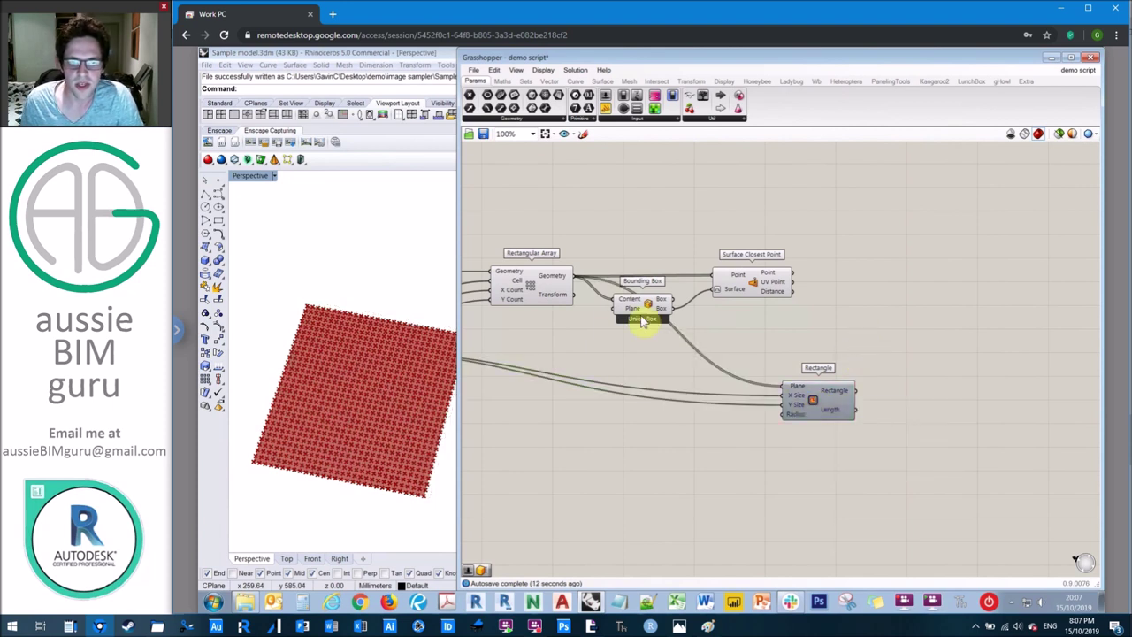
pyautogui.click(538, 289)
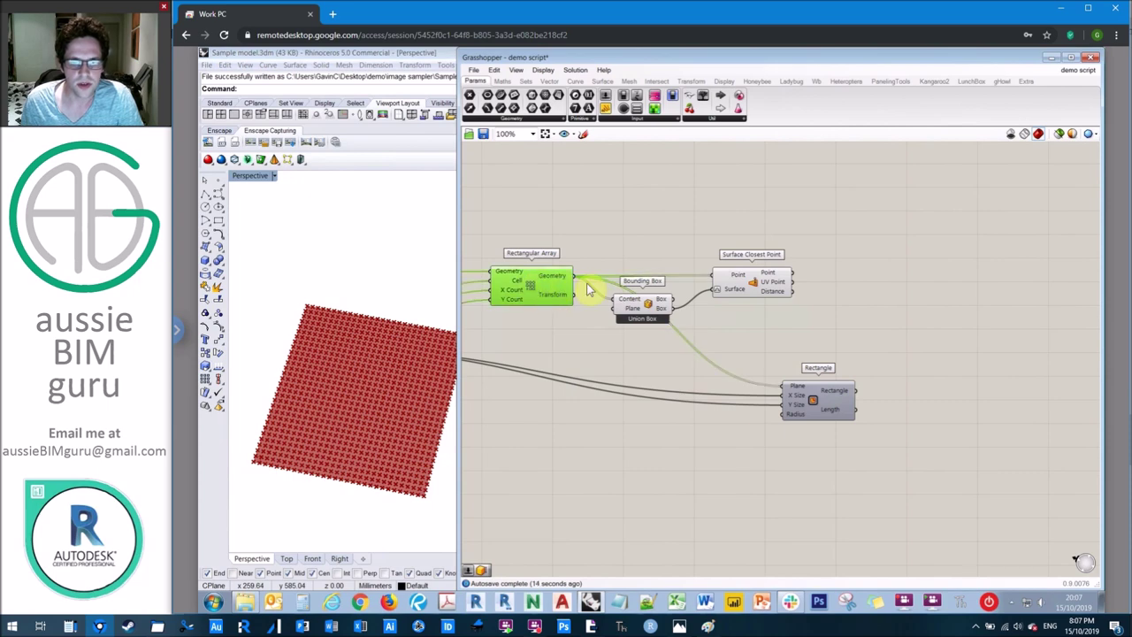
pyautogui.click(647, 302)
pyautogui.rightClick(647, 303)
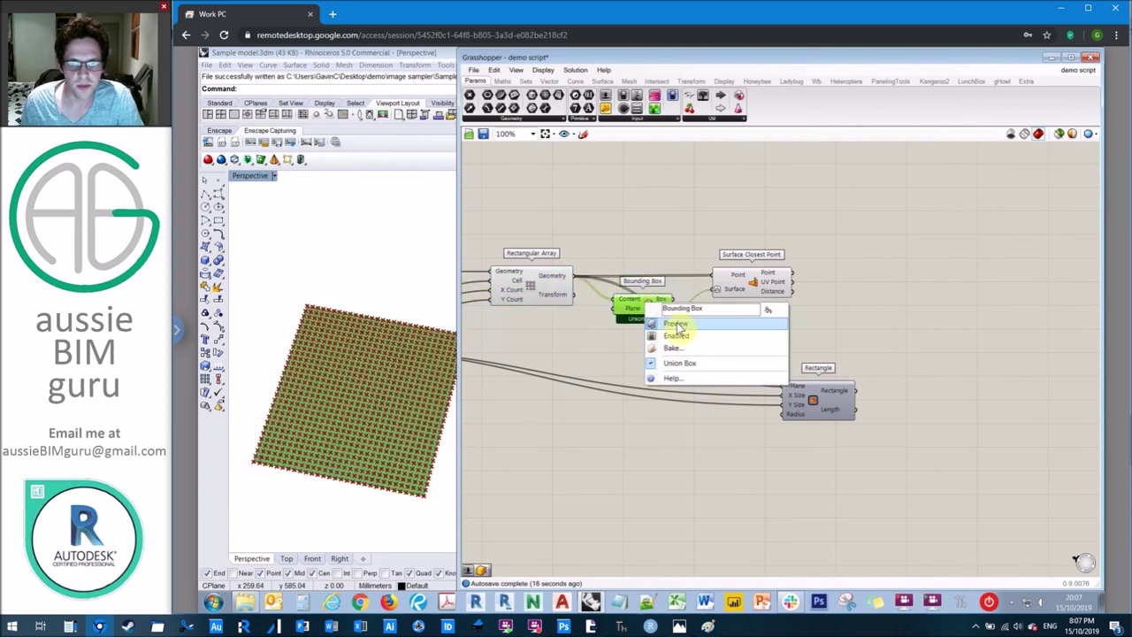
pyautogui.click(678, 326)
# Turn off the preview of the Rectangular Array and Surface Closest Point components
pyautogui.click(534, 293)
pyautogui.rightClick(534, 293)
pyautogui.click(571, 312)
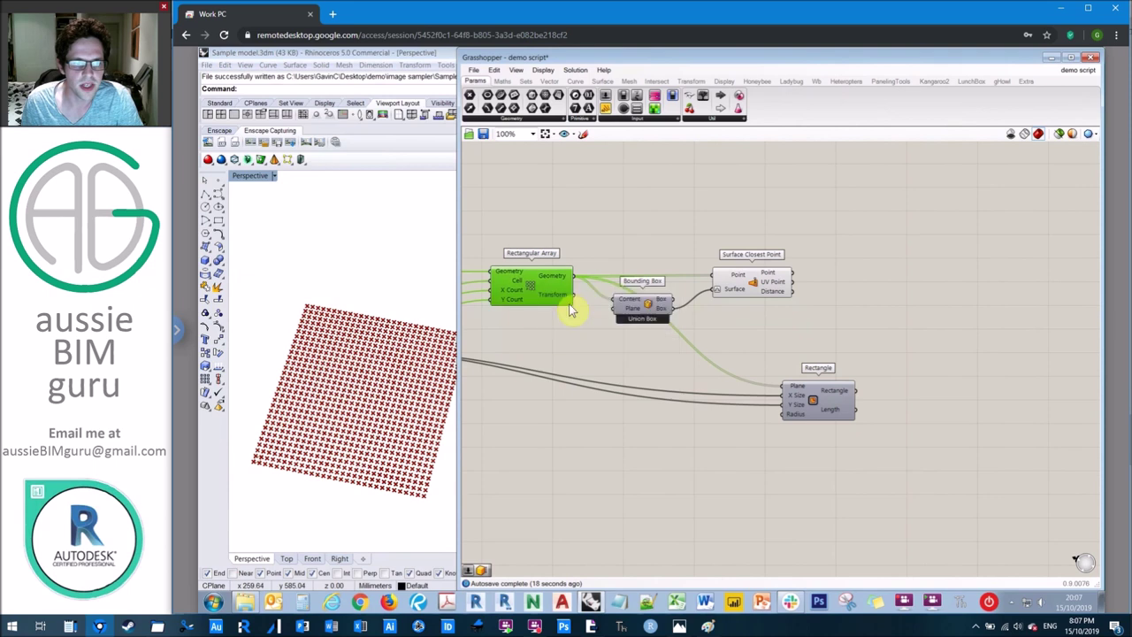
pyautogui.click(652, 245)
pyautogui.click(746, 277)
pyautogui.rightClick(748, 280)
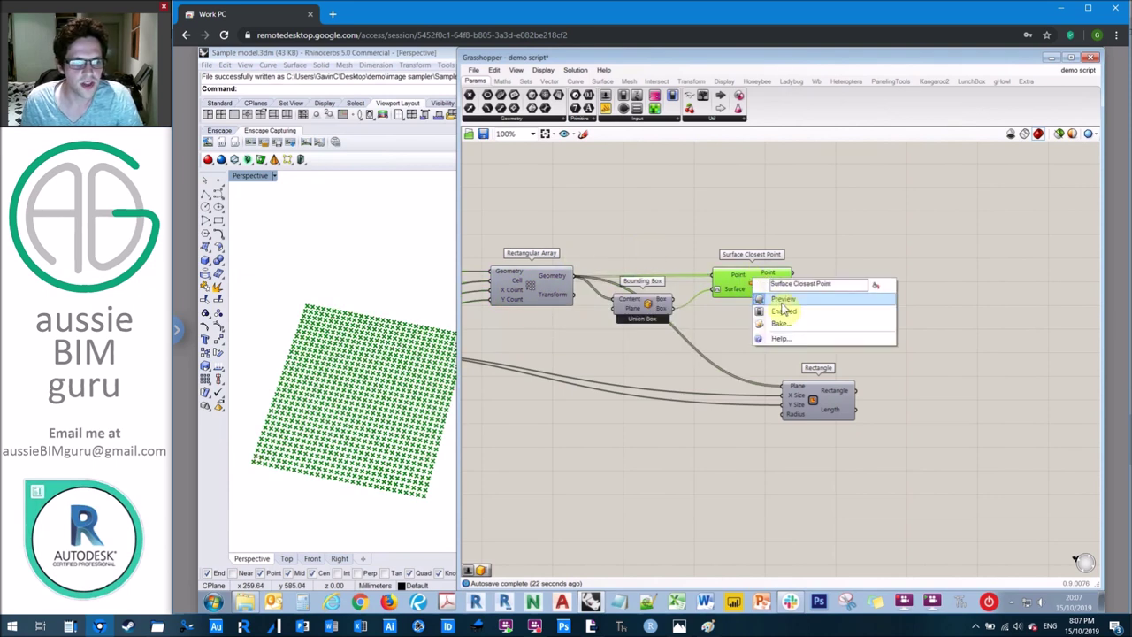
pyautogui.click(783, 302)
pyautogui.click(818, 288)
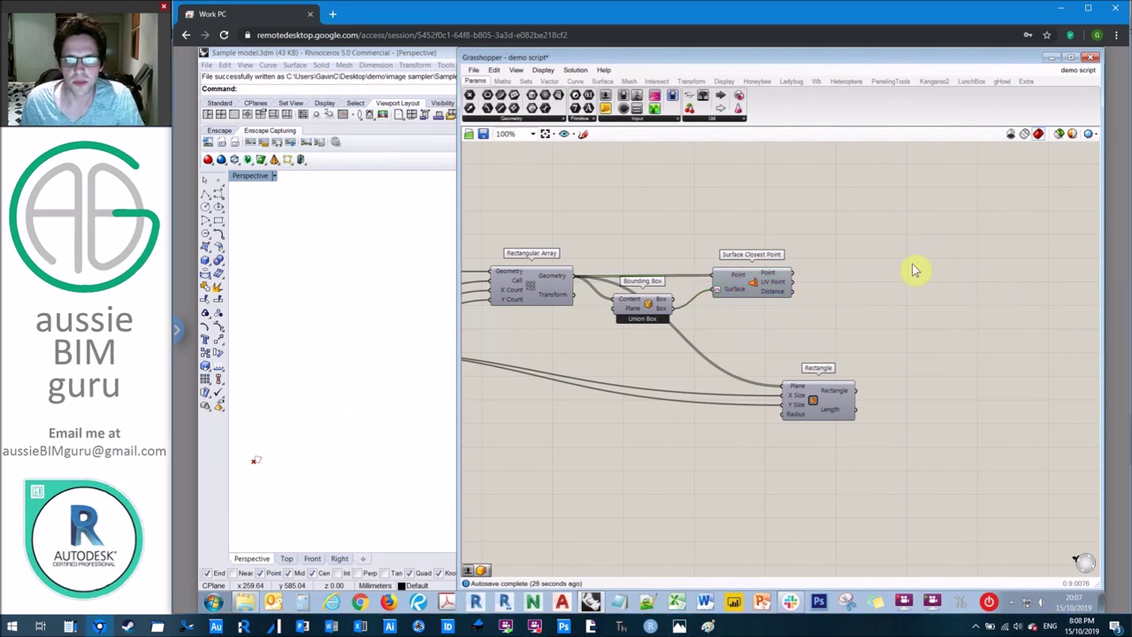
# Place an Image Sampler component on the canvas beyond the Surface Closest Point component
pyautogui.scroll(4, 924, 261)
pyautogui.moveTo(880, 265); pyautogui.dragTo(783, 275, button='right')
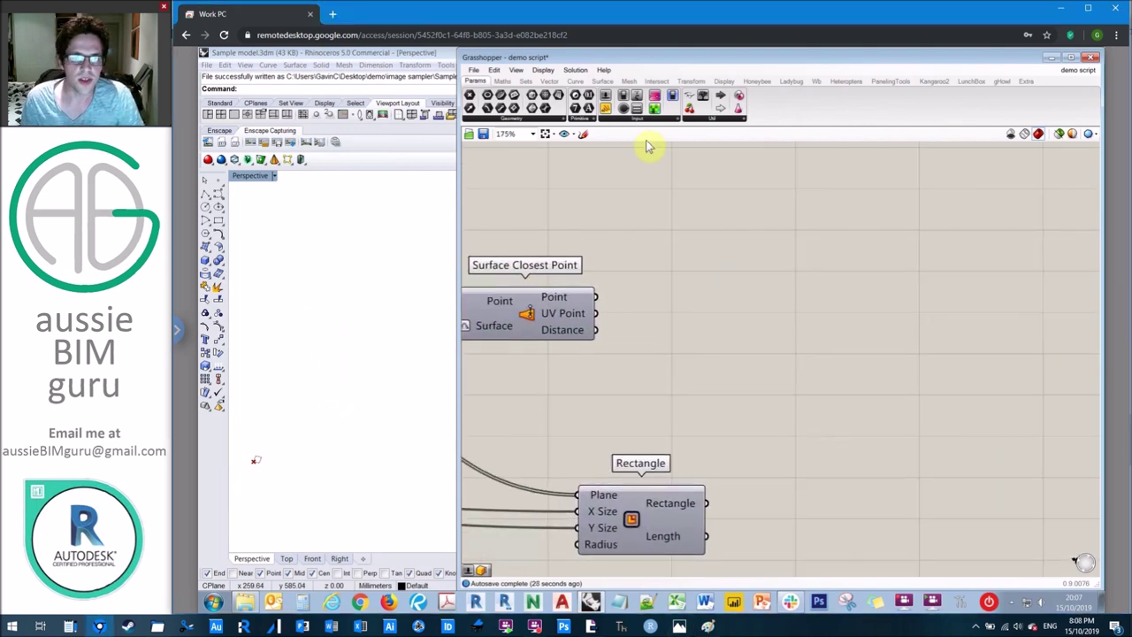
pyautogui.moveTo(657, 111); pyautogui.dragTo(787, 298)
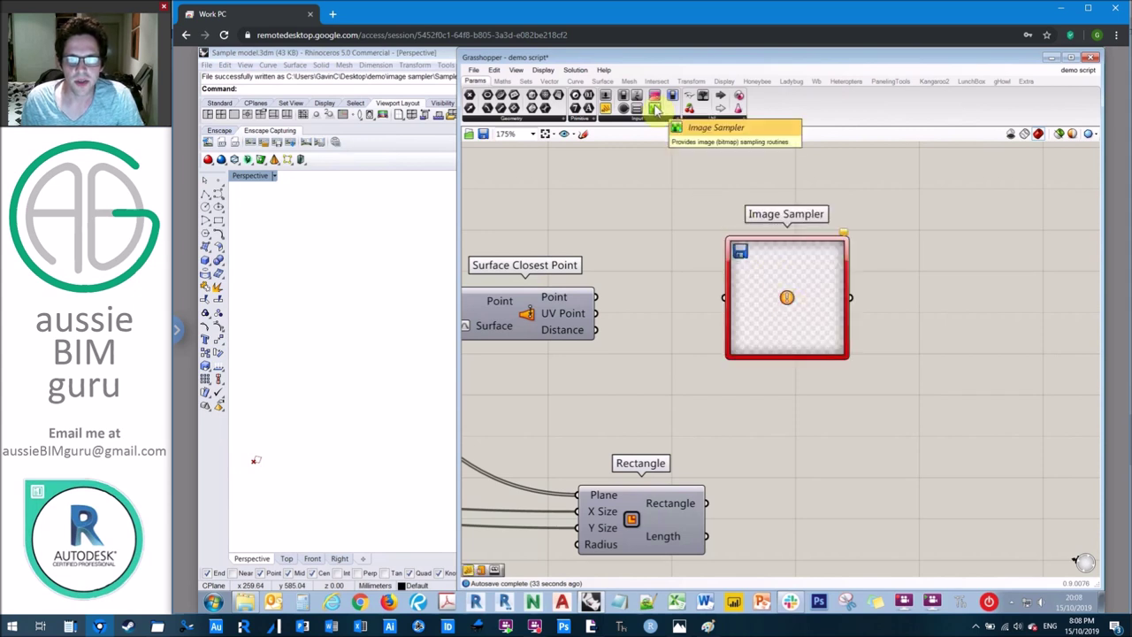
# Load the colour Mona Lisa image from the demo image sampler folder as the Image Sampler's file
pyautogui.click(781, 281)
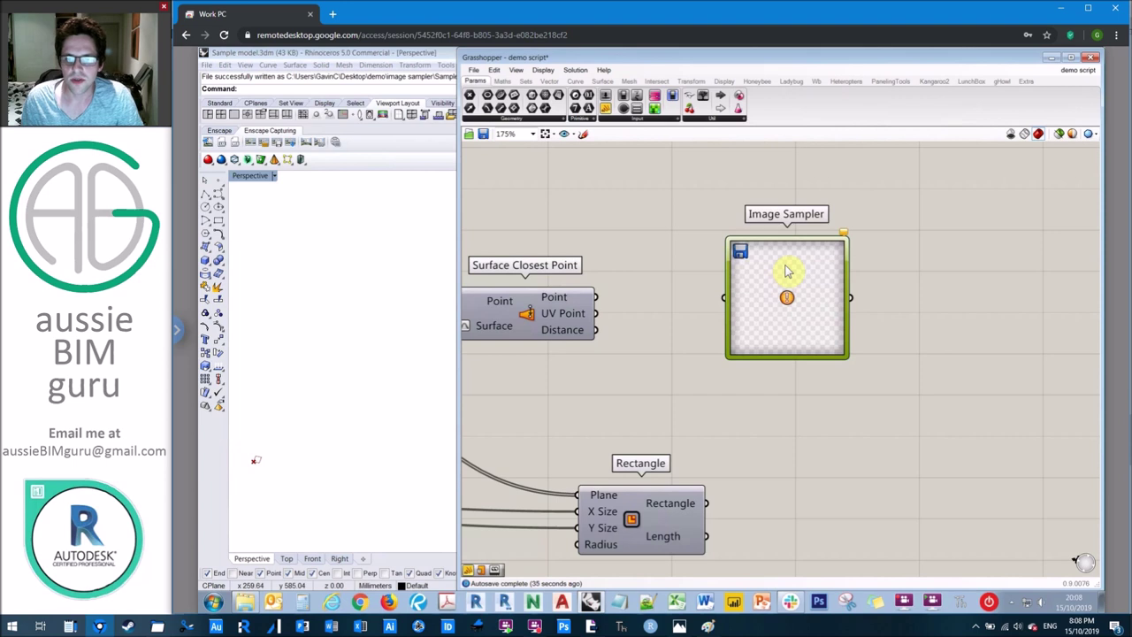
pyautogui.doubleClick(787, 271)
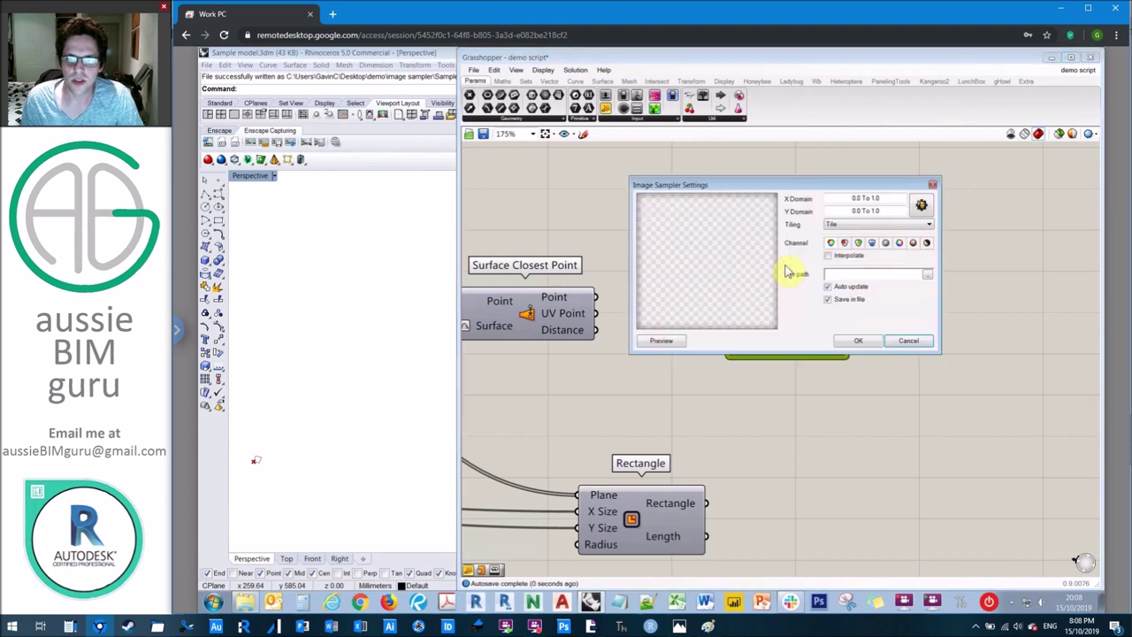
pyautogui.click(926, 278)
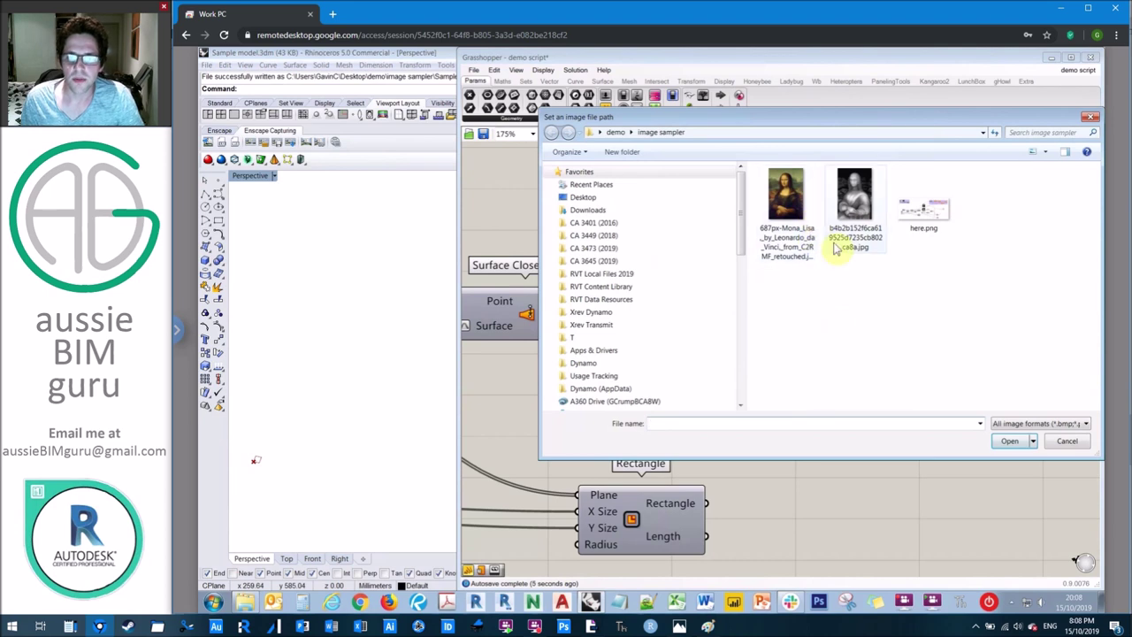
pyautogui.doubleClick(789, 206)
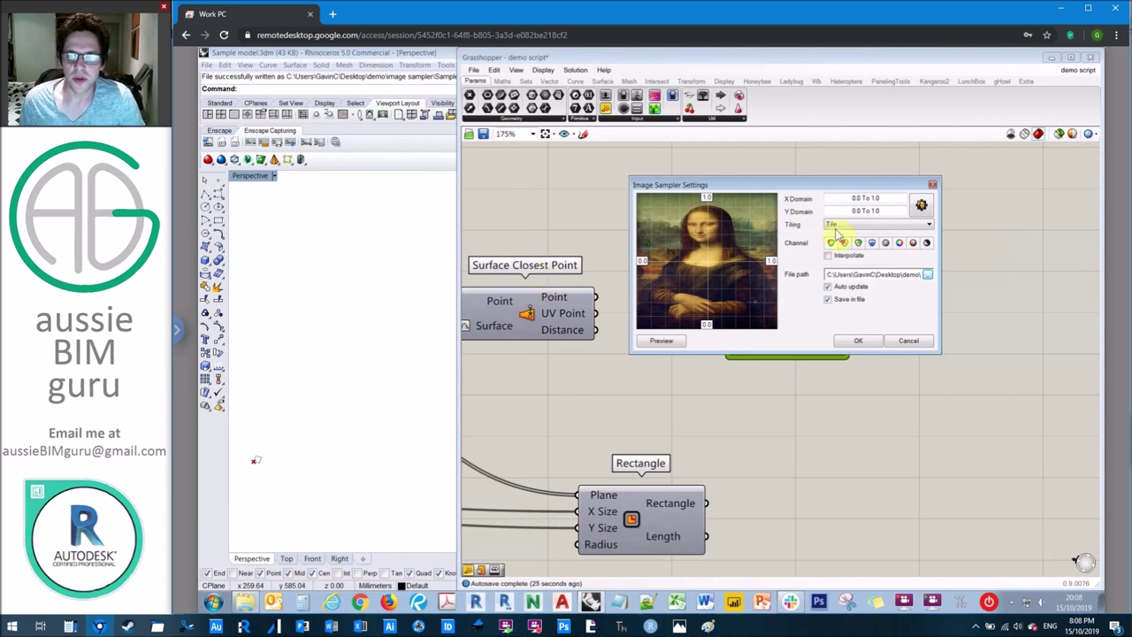
# Try Flip as the Image Sampler's tiling mode, and set it back to Tile
pyautogui.click(845, 226)
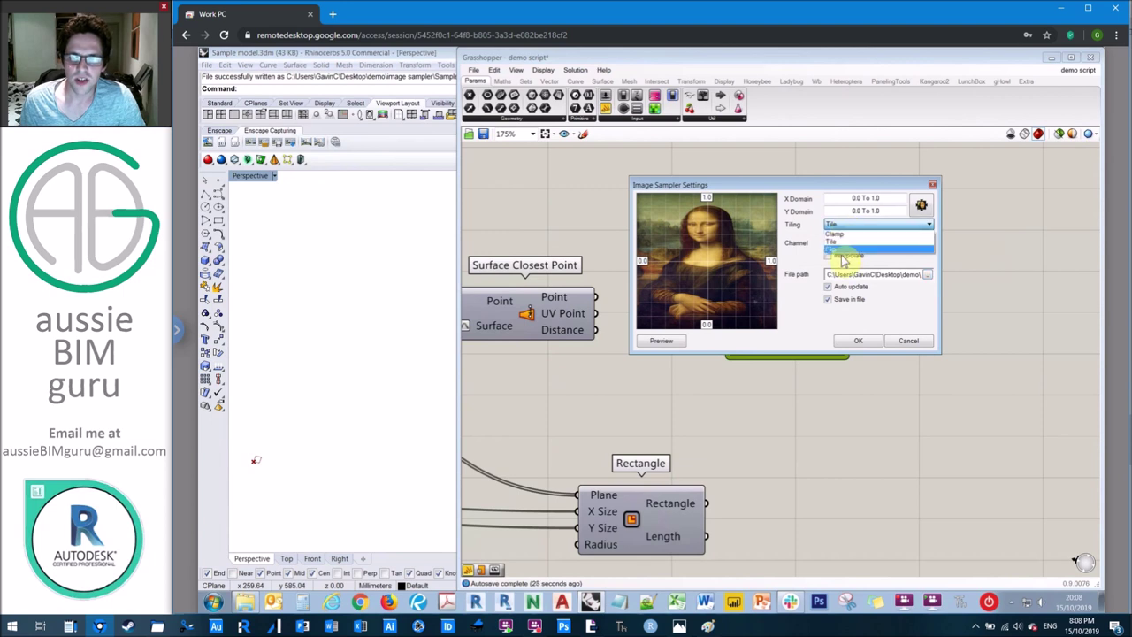
pyautogui.click(835, 251)
pyautogui.click(833, 227)
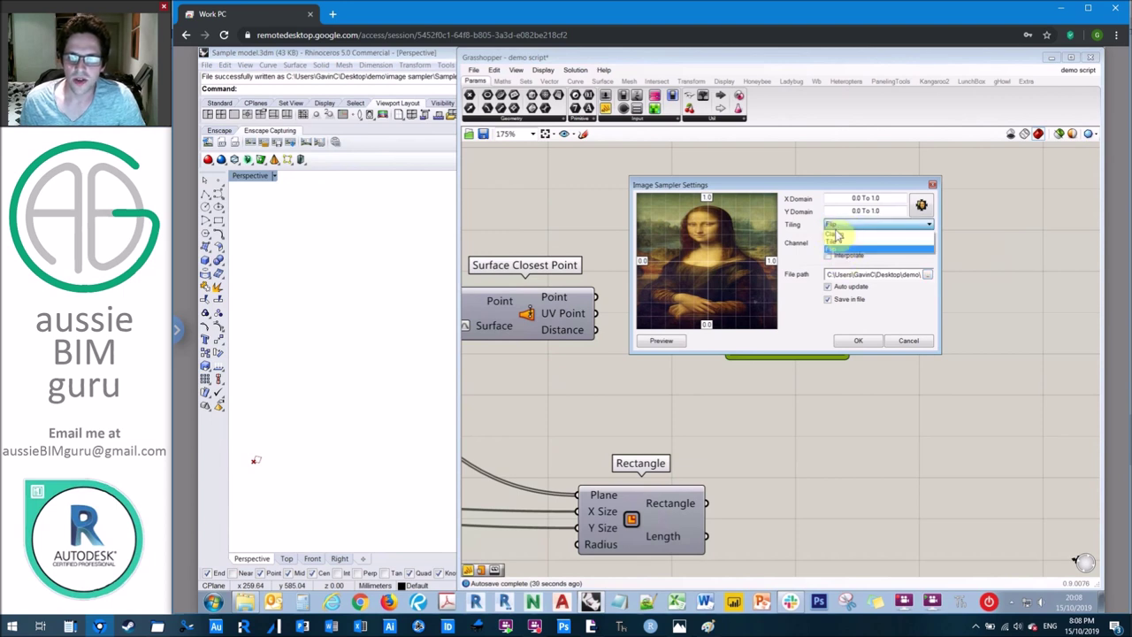
pyautogui.click(834, 242)
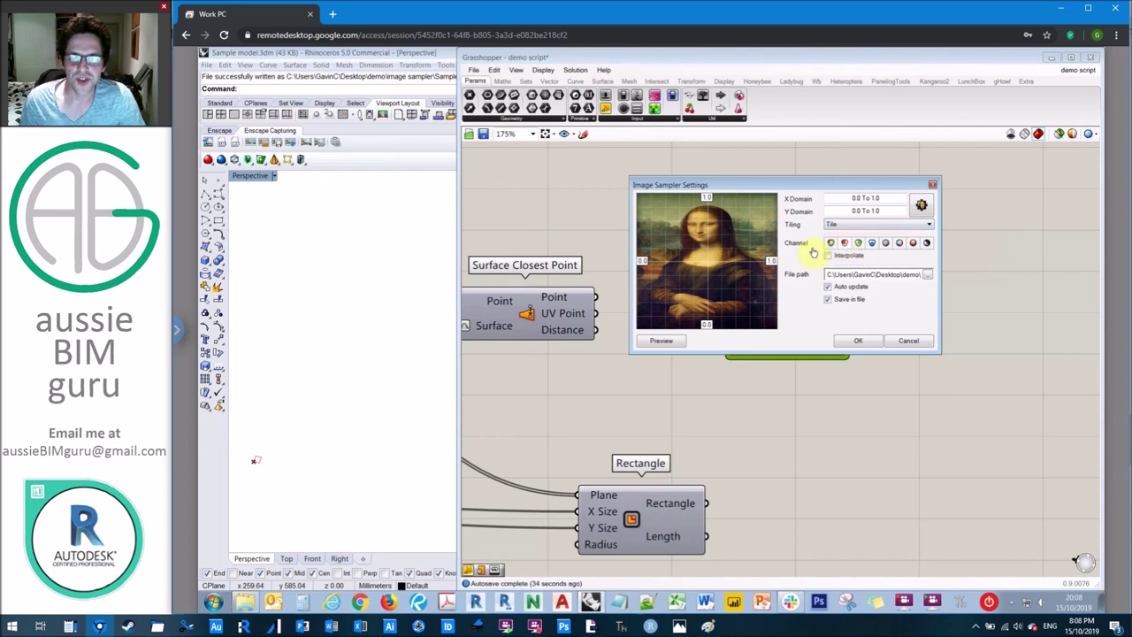
# Apply the Image Sampler settings, trying the red and greyscale channels before setting it to the full-colour channel
pyautogui.click(860, 342)
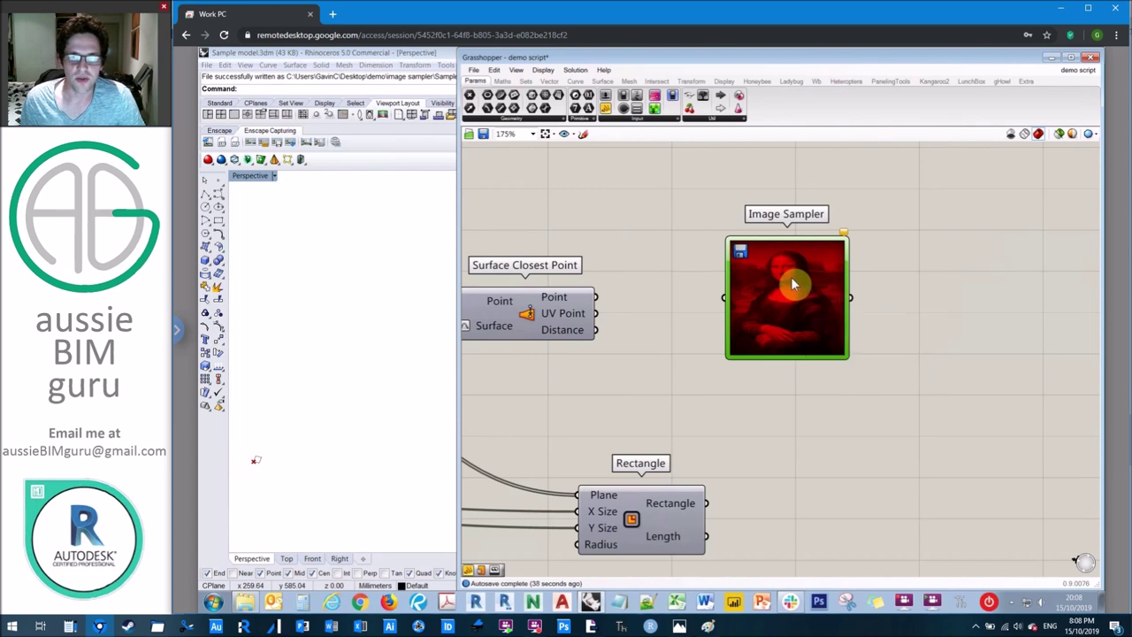
pyautogui.doubleClick(792, 281)
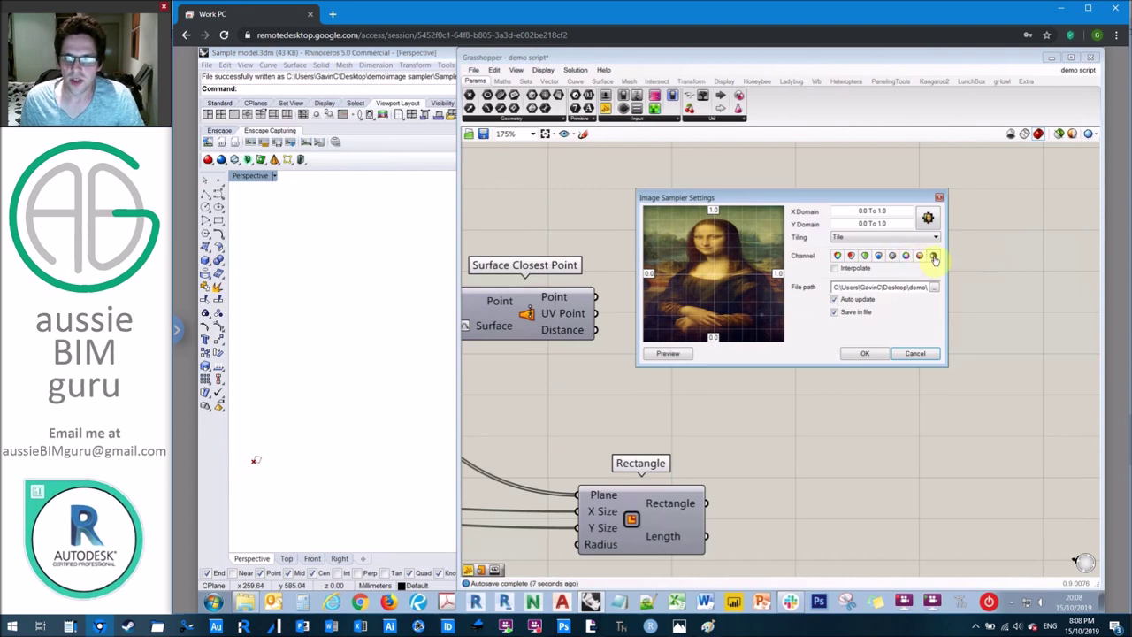
pyautogui.click(876, 354)
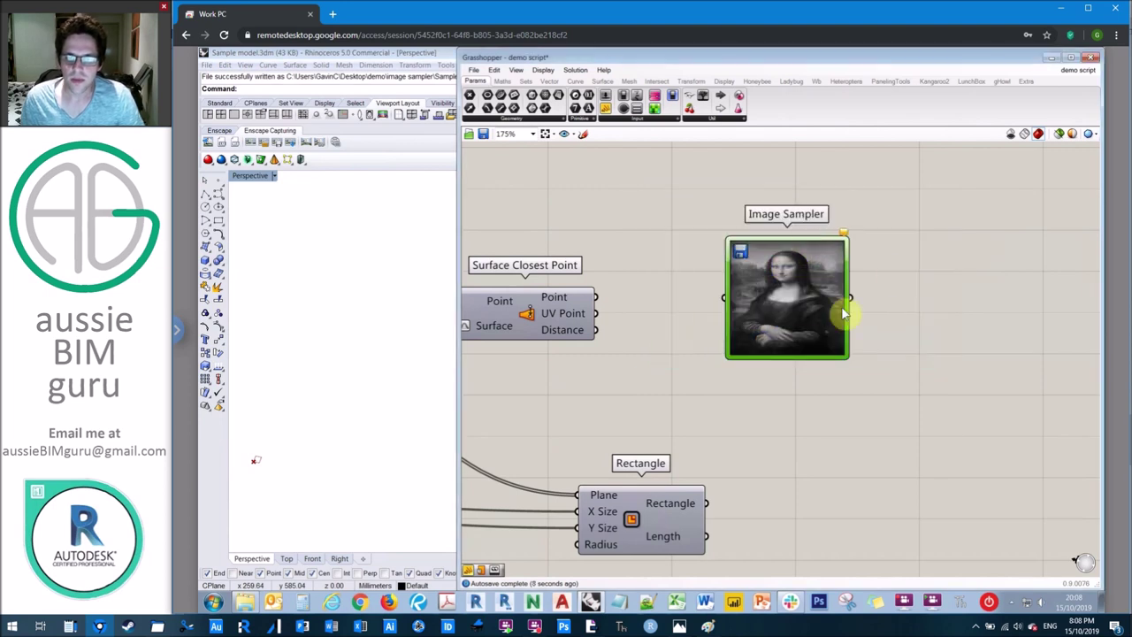
pyautogui.doubleClick(789, 284)
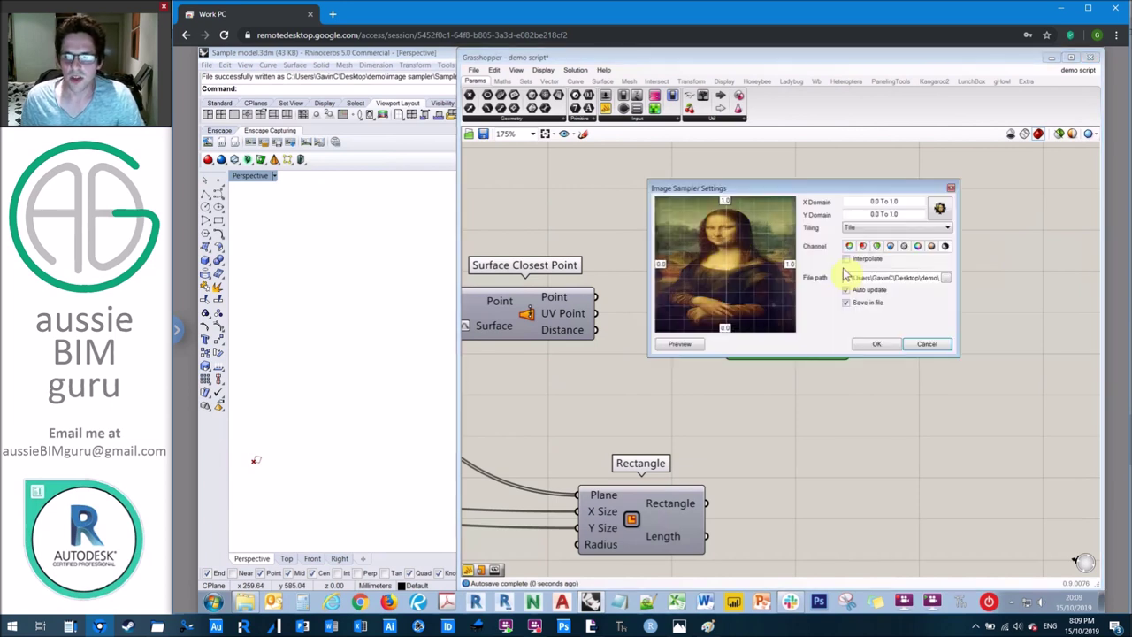
pyautogui.click(880, 345)
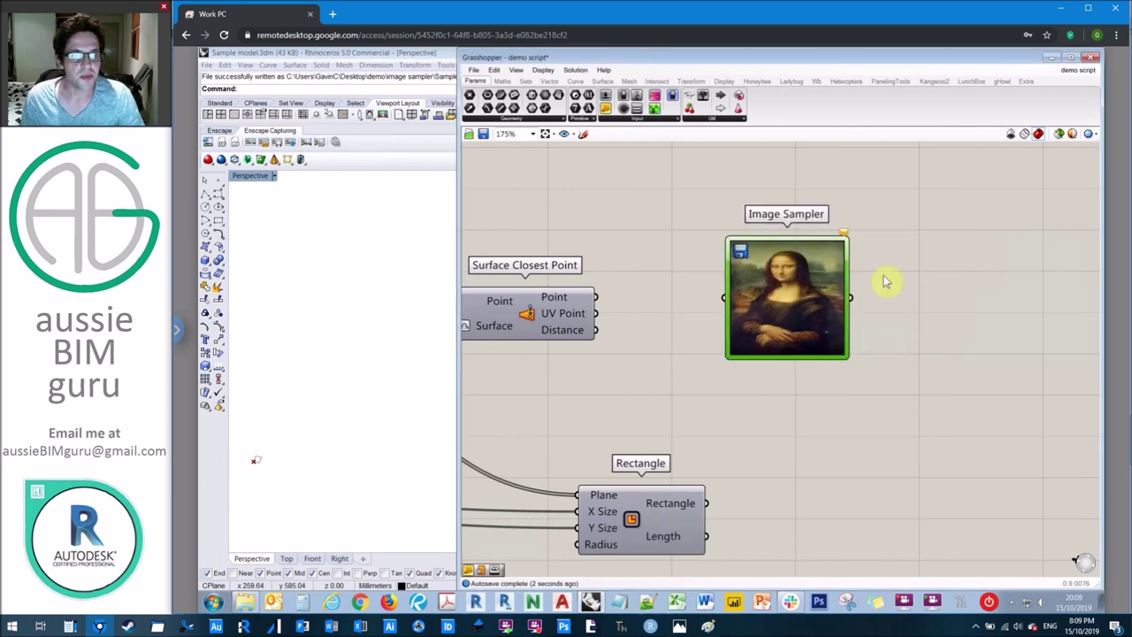
# Reposition the Image Sampler and connect the Surface Closest Point's UV Point output to its input
pyautogui.moveTo(843, 284); pyautogui.dragTo(894, 310)
pyautogui.click(705, 265)
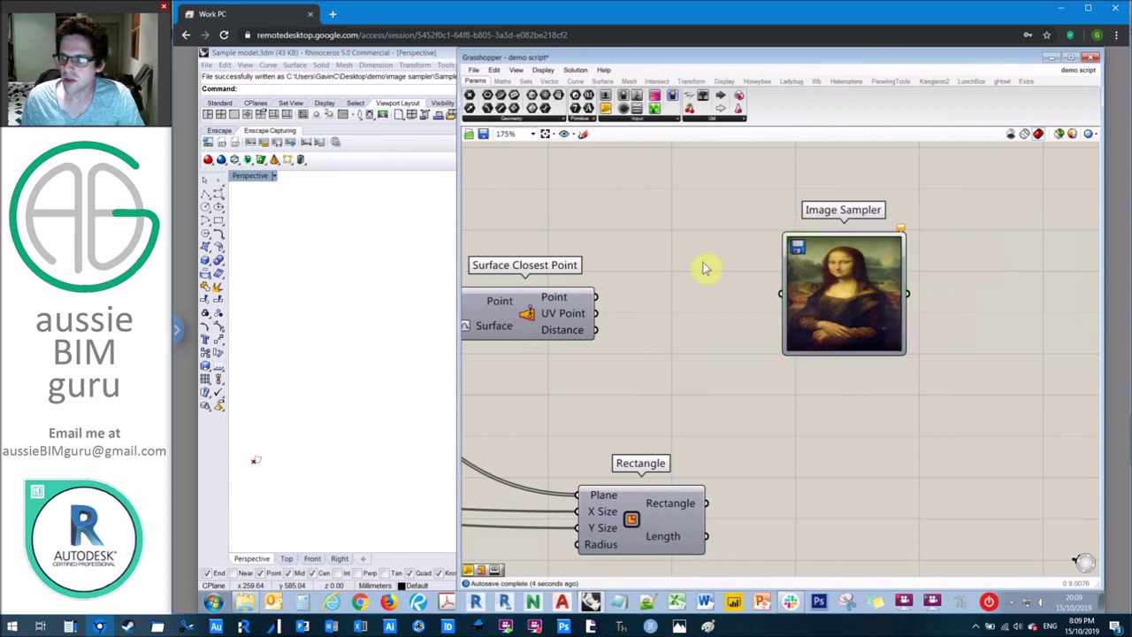
pyautogui.moveTo(705, 266); pyautogui.dragTo(741, 291, button='right')
pyautogui.moveTo(639, 341); pyautogui.dragTo(782, 330)
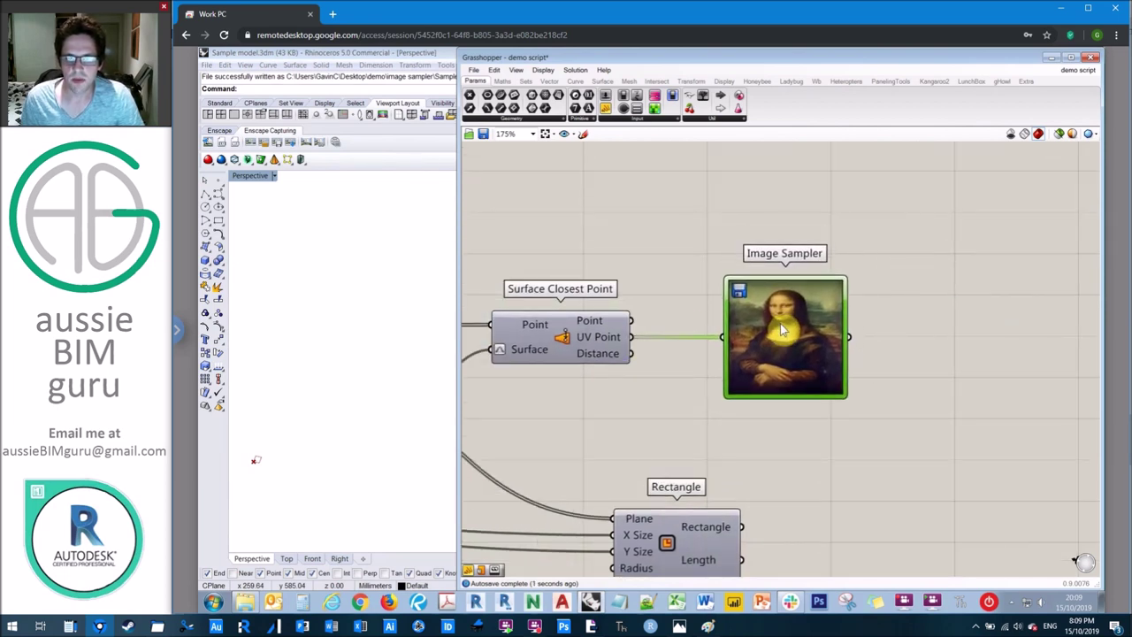
pyautogui.click(657, 105)
pyautogui.click(1003, 335)
pyautogui.moveTo(849, 337)
pyautogui.mouseDown()
pyautogui.moveTo(925, 331)
pyautogui.moveTo(851, 326)
pyautogui.mouseUp()
pyautogui.click(961, 310)
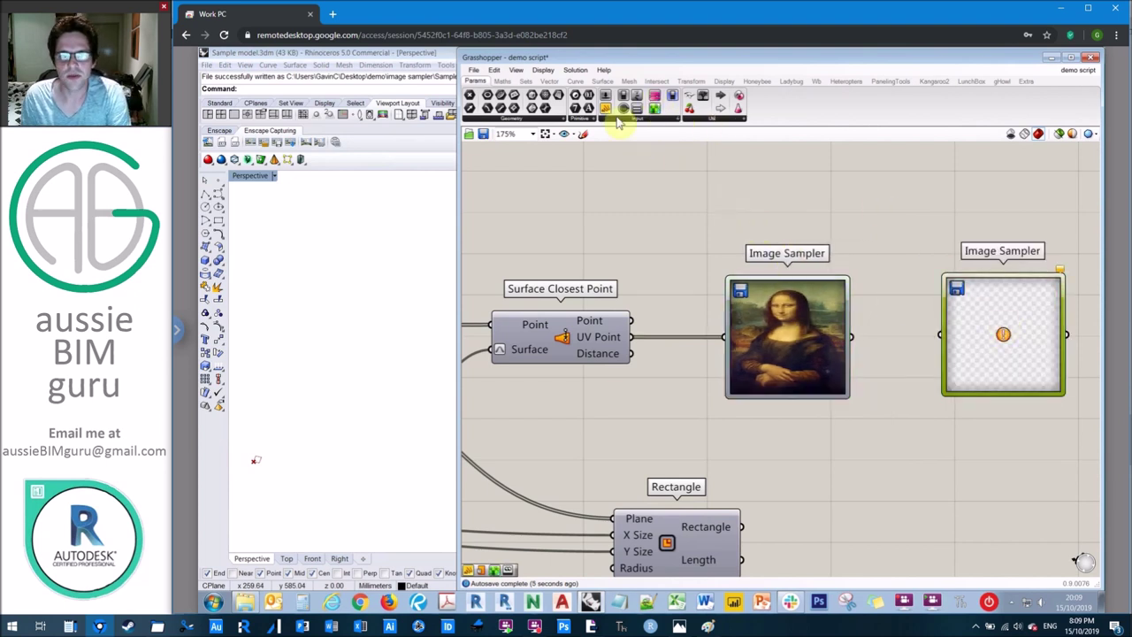
pyautogui.press('Delete')
# Place a Panel beyond the Image Sampler and connect the sampler's output to it
pyautogui.moveTo(606, 108); pyautogui.dragTo(969, 318)
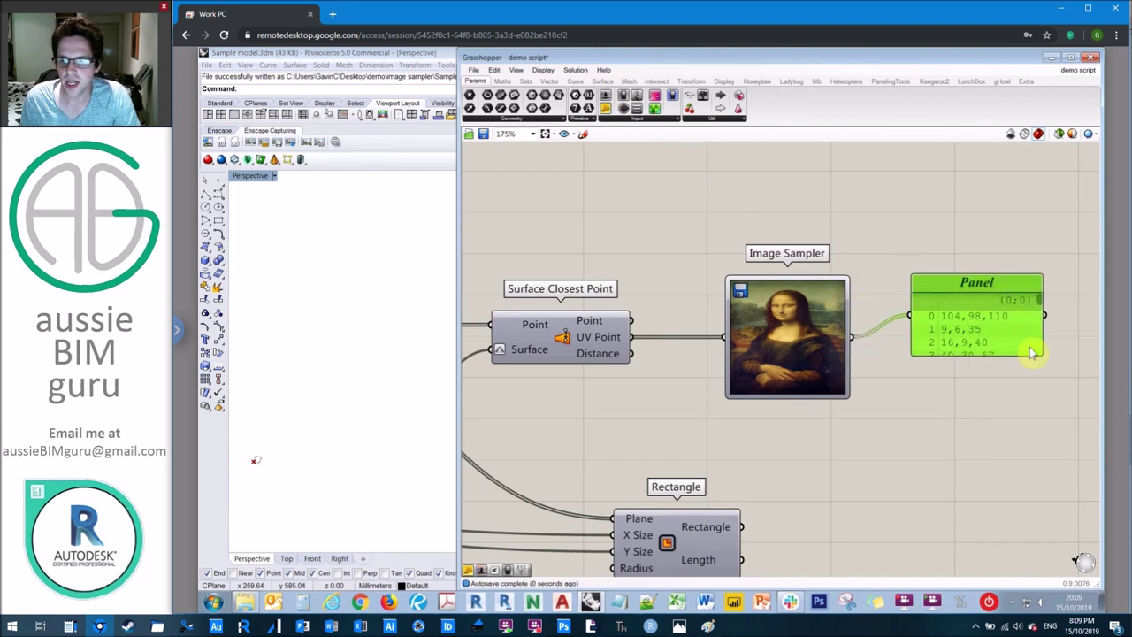
# Enlarge the Panel and read through the sampled colour values to the end of the list
pyautogui.moveTo(1046, 354); pyautogui.dragTo(1071, 437)
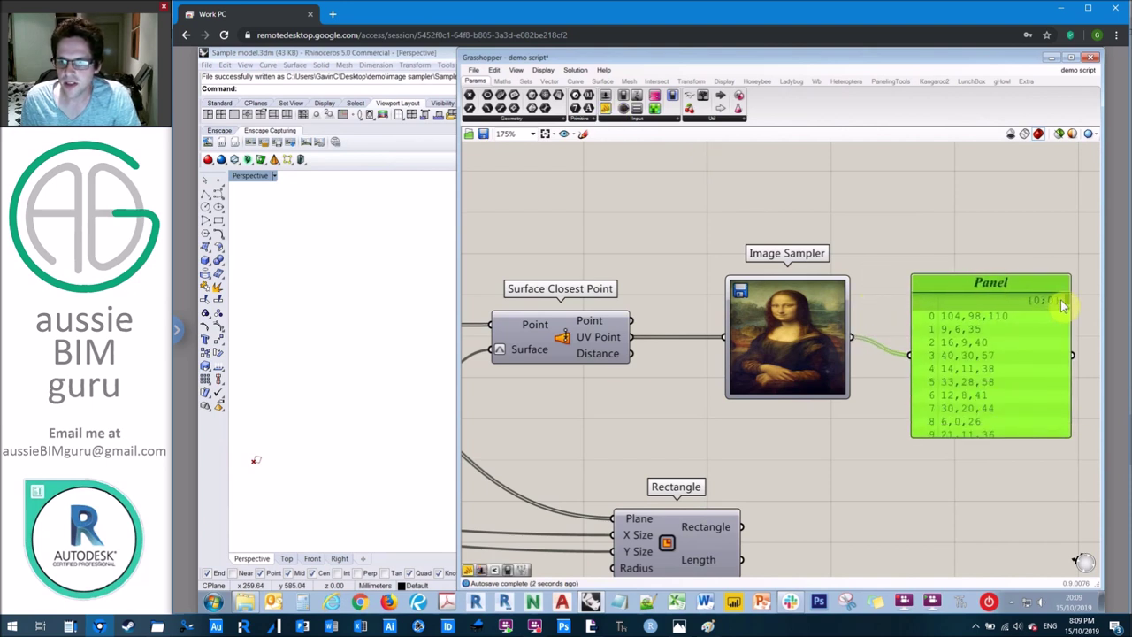
pyautogui.moveTo(1069, 298); pyautogui.dragTo(1071, 447)
pyautogui.click(974, 476)
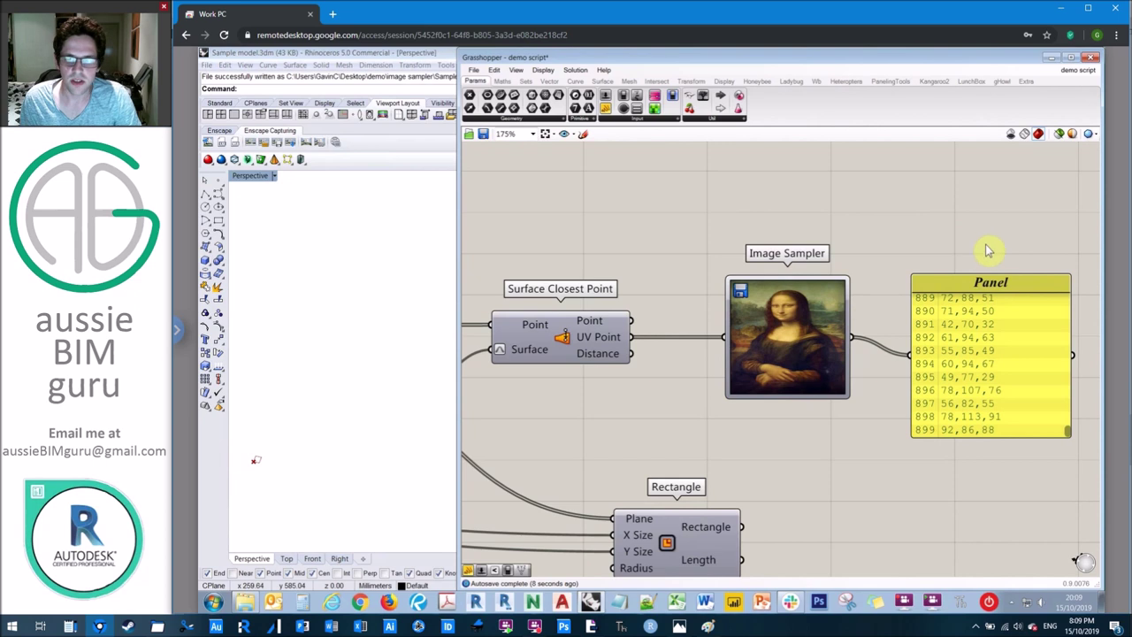
# Delete the Panel and move the Image Sampler higher on the canvas to make room beneath it
pyautogui.moveTo(987, 247); pyautogui.dragTo(929, 291)
pyautogui.press('Delete')
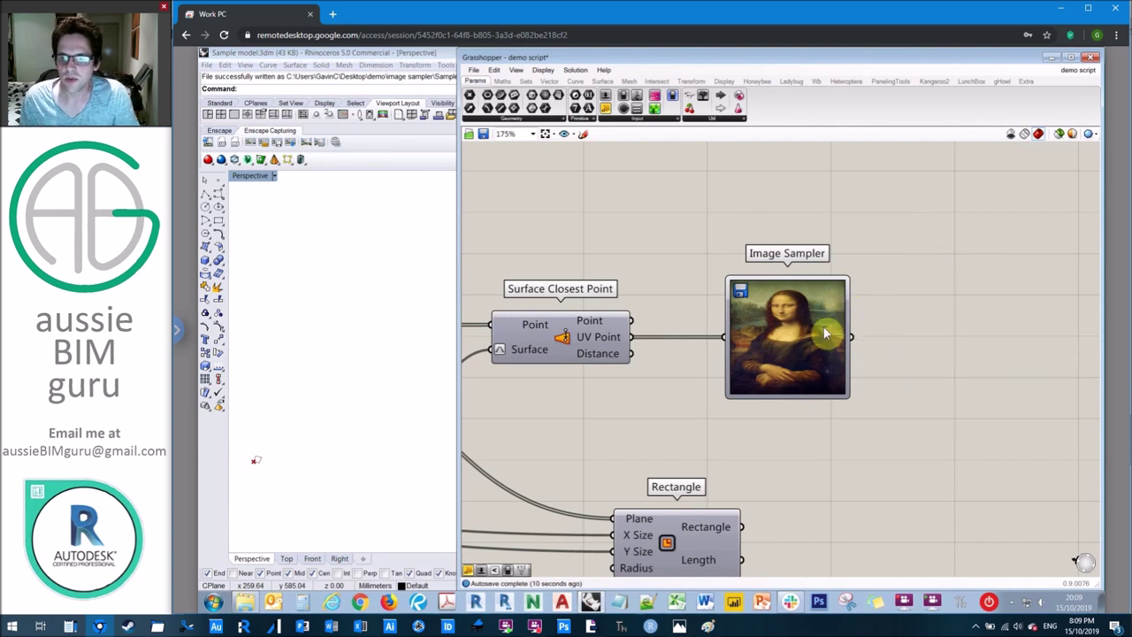
pyautogui.moveTo(845, 320); pyautogui.dragTo(884, 202)
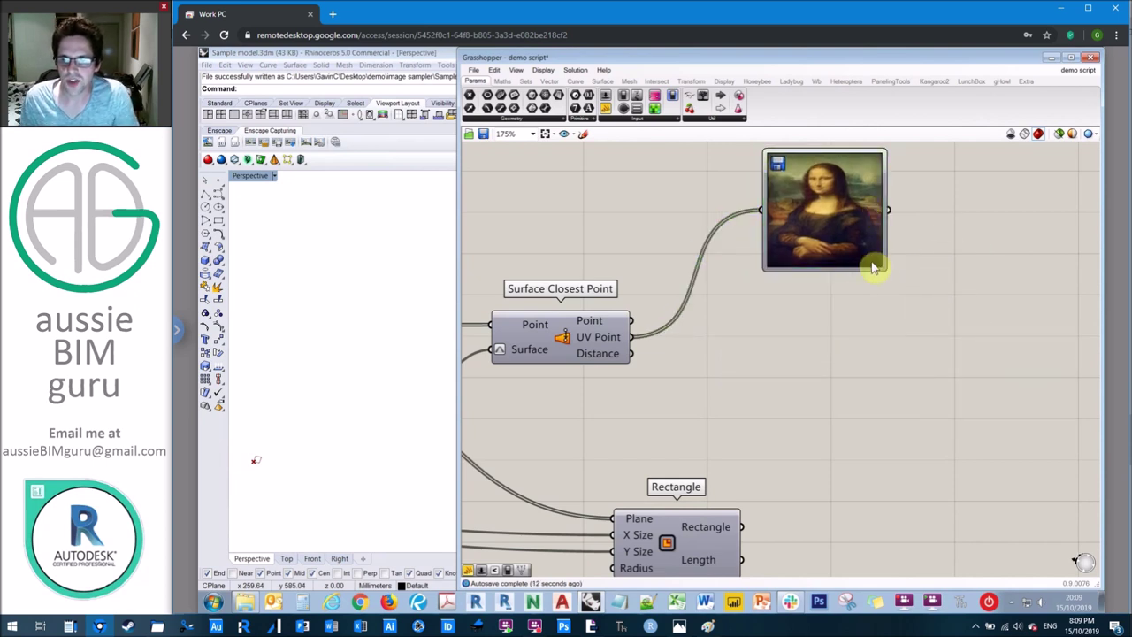
# Duplicate the Image Sampler with its UV Point connection and place the copy directly beneath the original
pyautogui.click(825, 241)
pyautogui.hotkey('ctrl', 'c')
pyautogui.hotkey('ctrl', 'v')
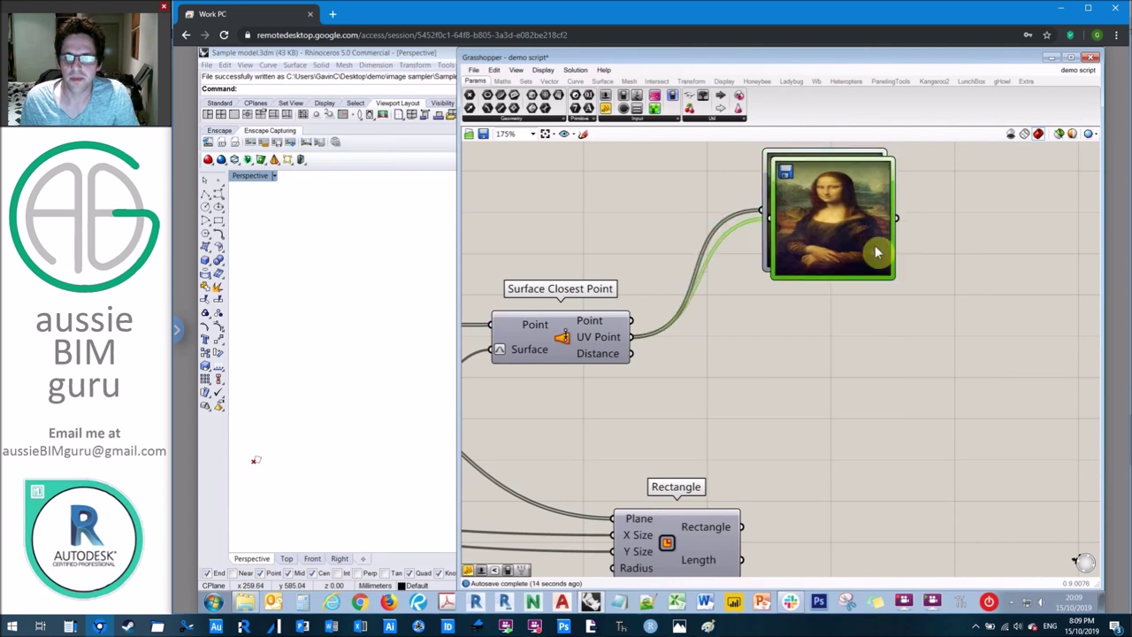
pyautogui.moveTo(830, 232); pyautogui.dragTo(815, 372)
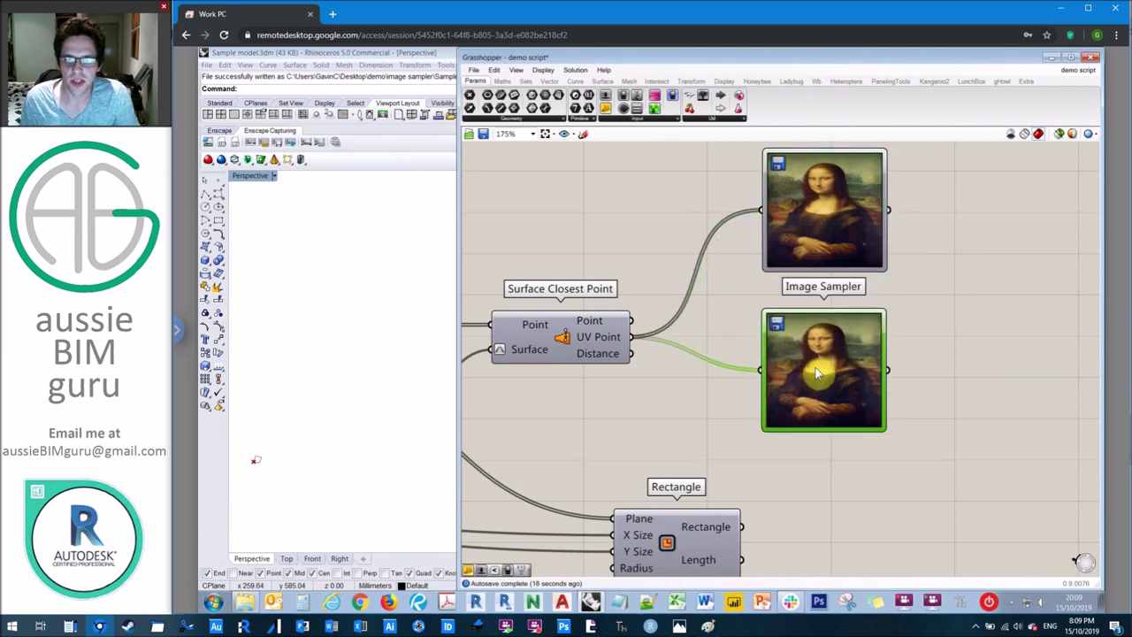
pyautogui.doubleClick(819, 357)
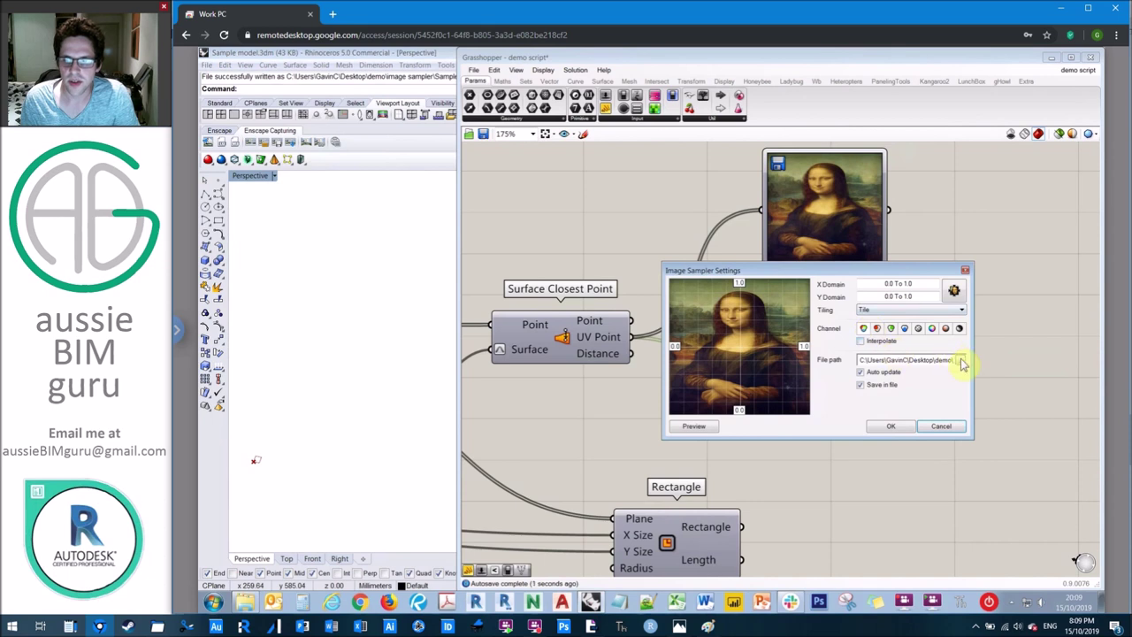
pyautogui.click(960, 328)
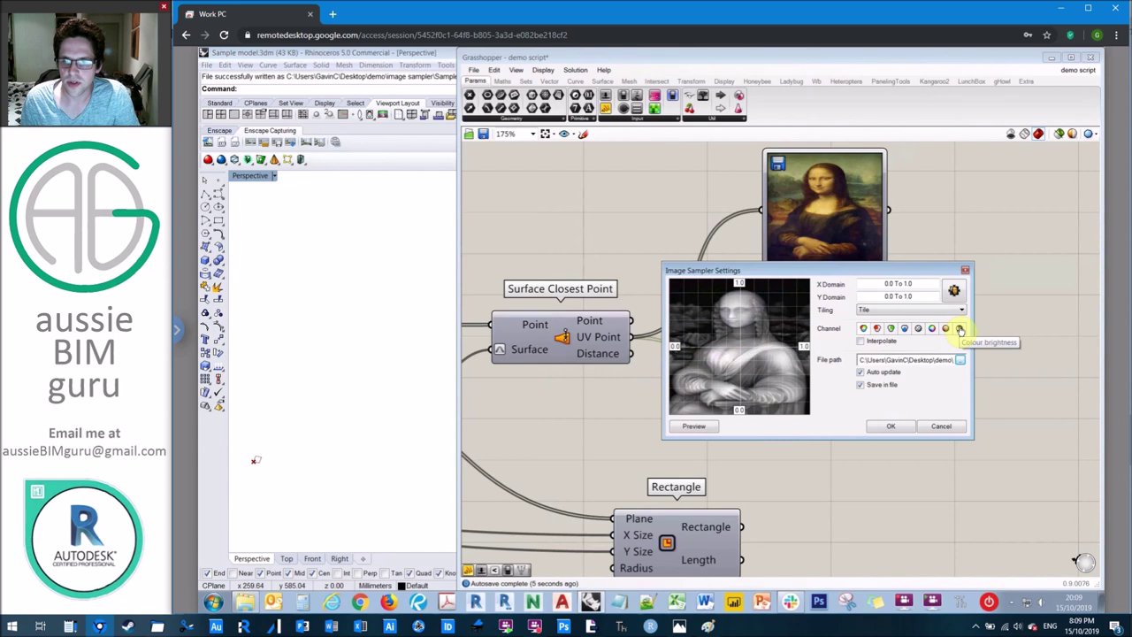
pyautogui.click(891, 427)
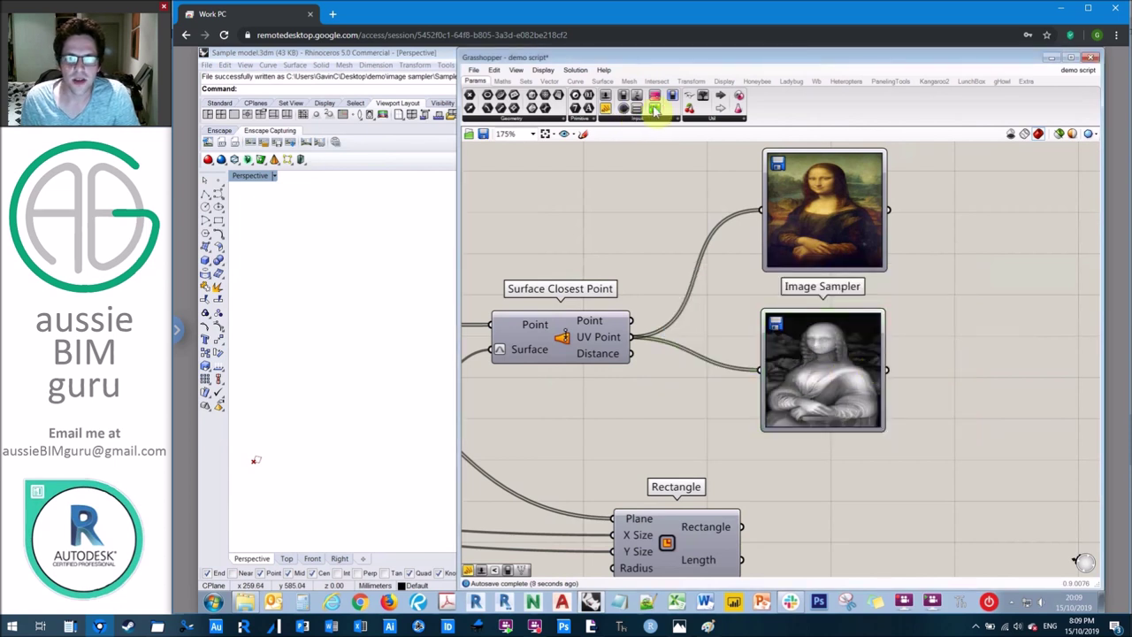
# Connect a temporary Panel to the brightness Image Sampler, read through its values, and delete the Panel
pyautogui.moveTo(606, 108); pyautogui.dragTo(1006, 354)
pyautogui.moveTo(897, 375); pyautogui.dragTo(940, 354)
pyautogui.moveTo(1070, 341); pyautogui.dragTo(1068, 403)
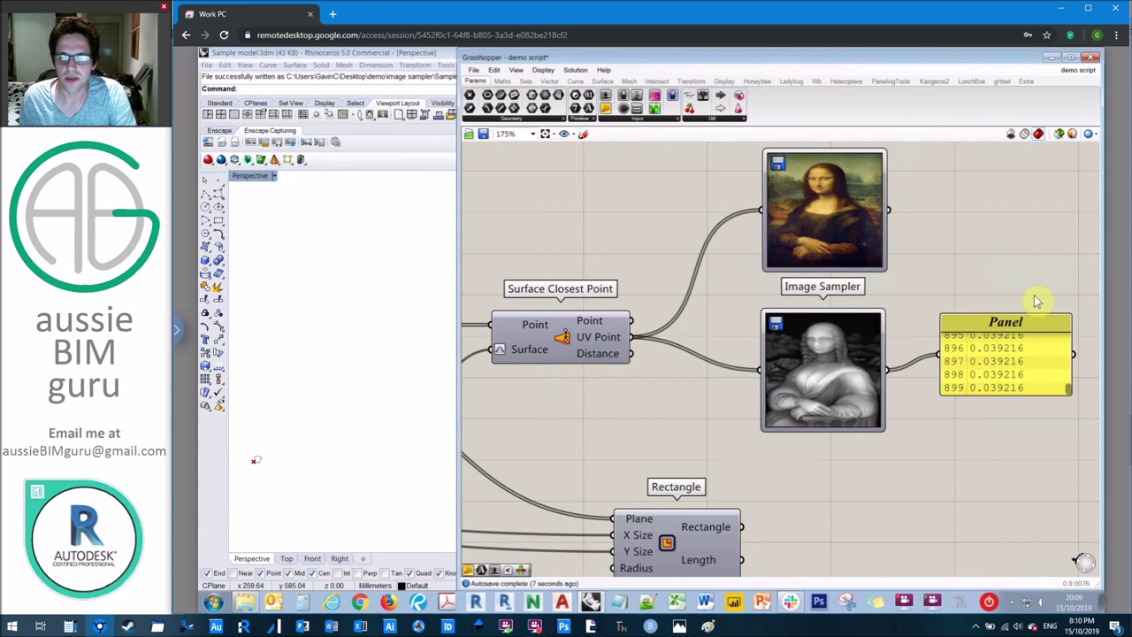
pyautogui.moveTo(1036, 298); pyautogui.dragTo(982, 409)
pyautogui.press('Delete')
# Move the brightness Image Sampler slightly further below the colour one
pyautogui.moveTo(816, 370); pyautogui.dragTo(815, 378)
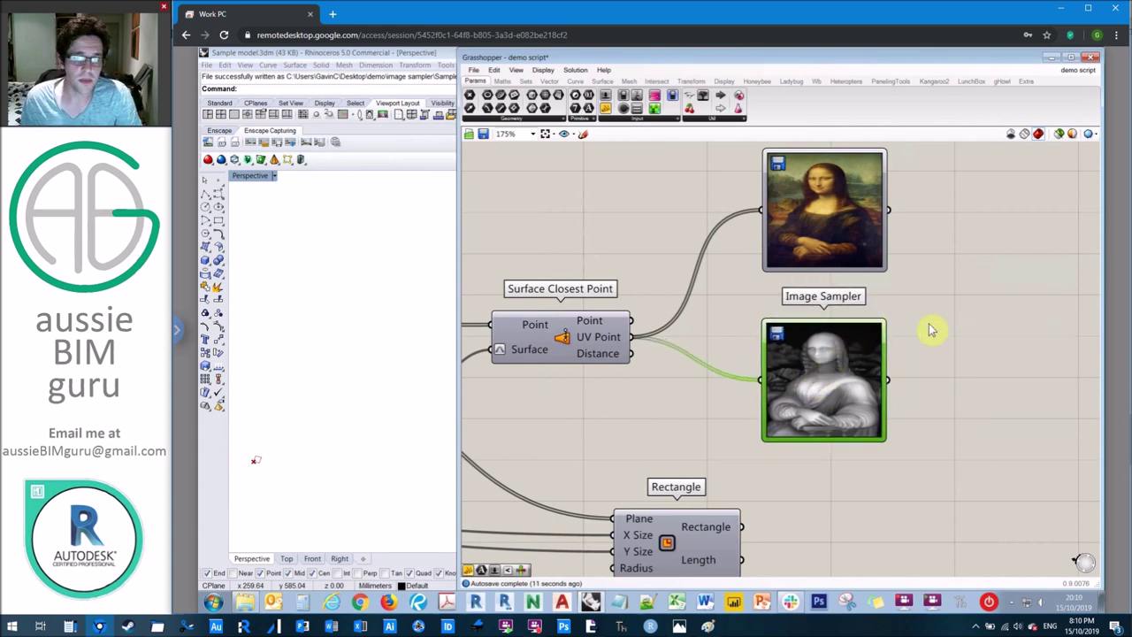
pyautogui.click(964, 321)
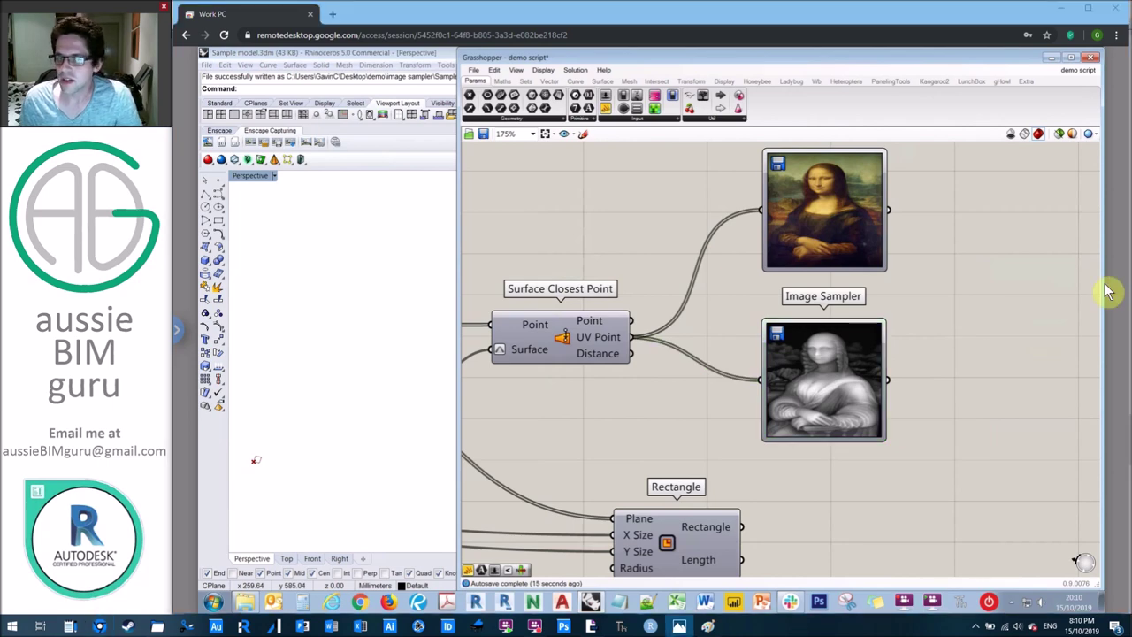
pyautogui.scroll(-3, 955, 325)
pyautogui.scroll(-4, 956, 325)
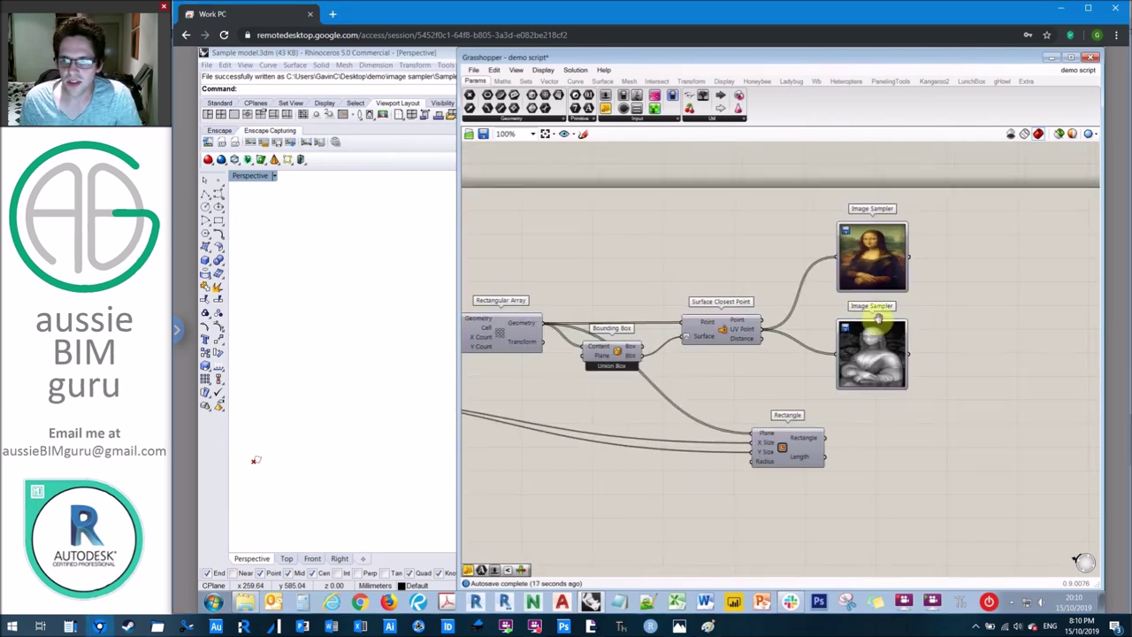
pyautogui.moveTo(910, 384); pyautogui.dragTo(543, 365)
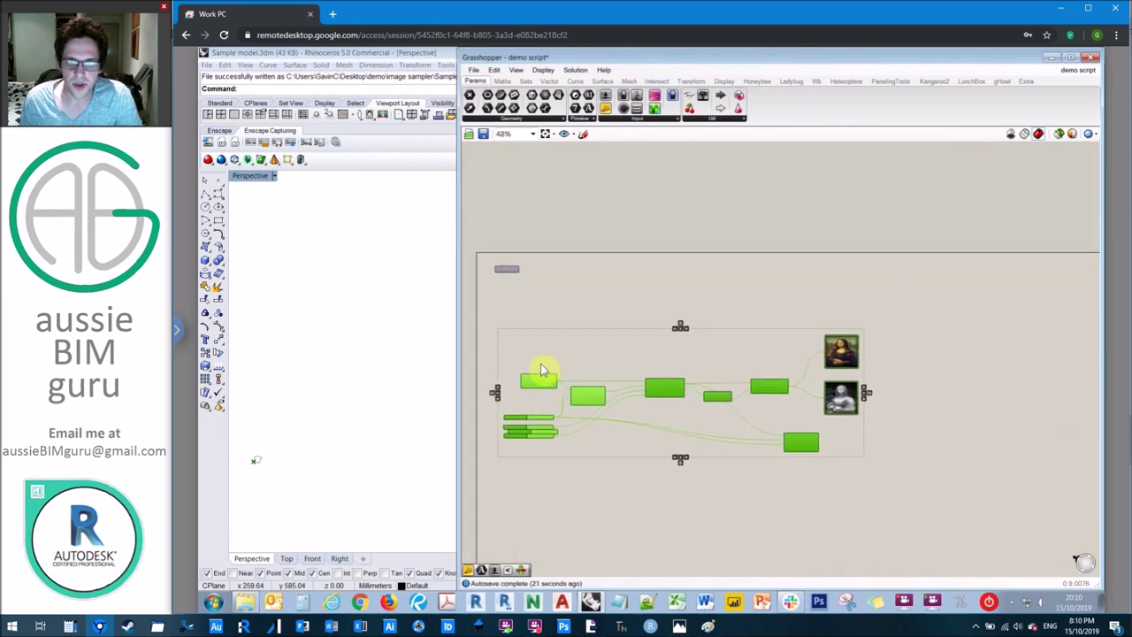
pyautogui.click(581, 306)
# Add a Custom Preview component and place it beyond the colour Image Sampler
pyautogui.scroll(3, 872, 349)
pyautogui.scroll(2, 872, 351)
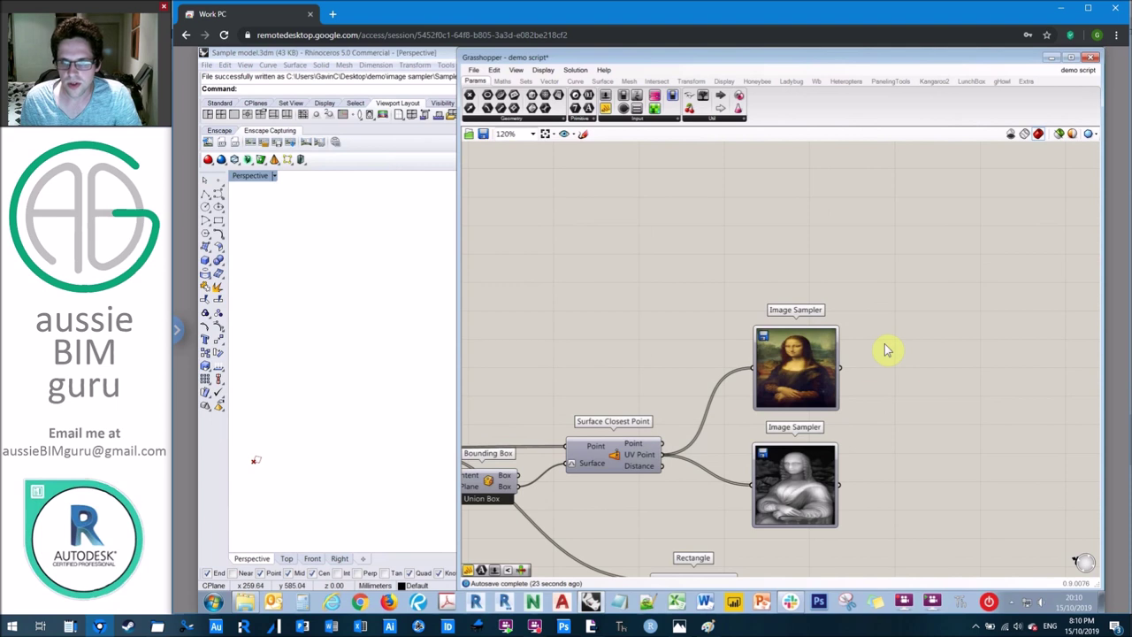
pyautogui.doubleClick(901, 341)
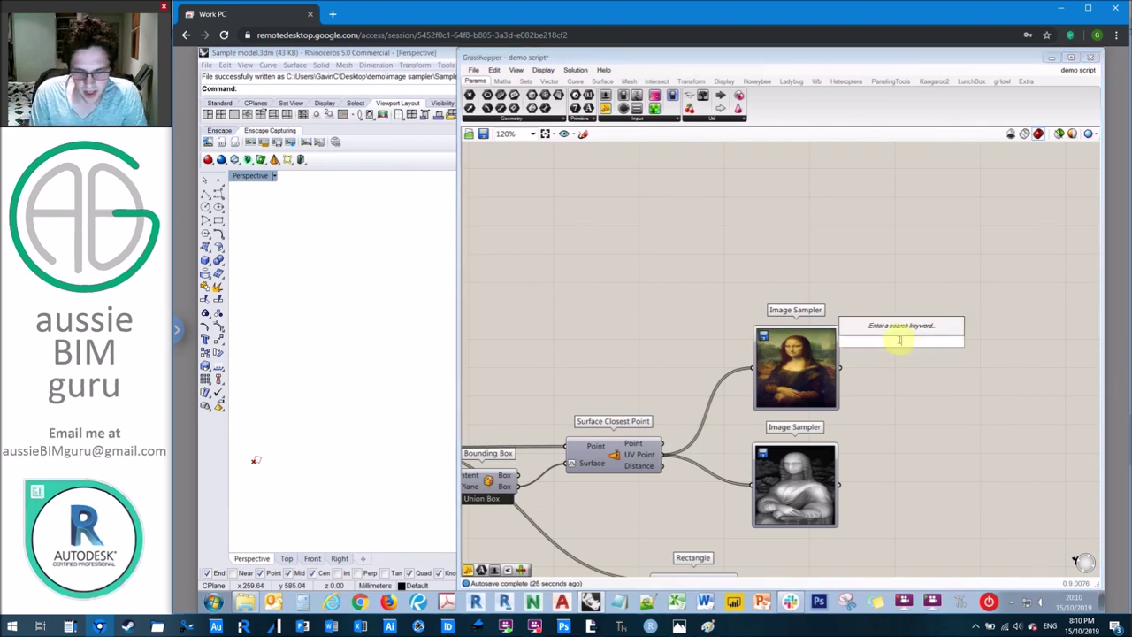
pyautogui.write('cus')
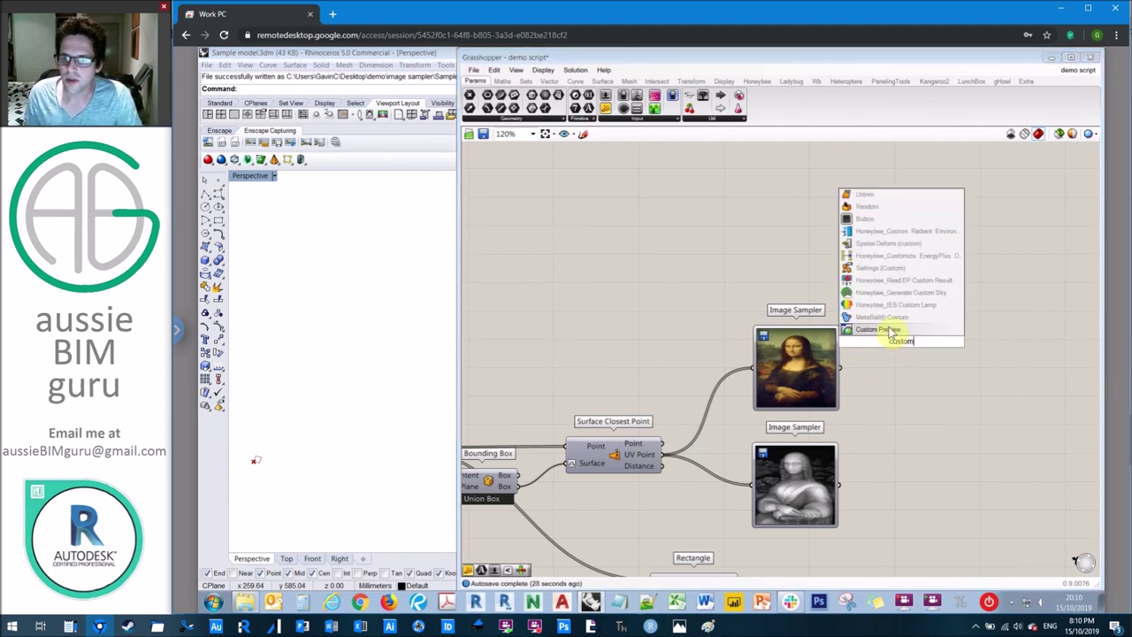
pyautogui.write('tom')
pyautogui.click(890, 329)
pyautogui.moveTo(929, 320); pyautogui.dragTo(1030, 318)
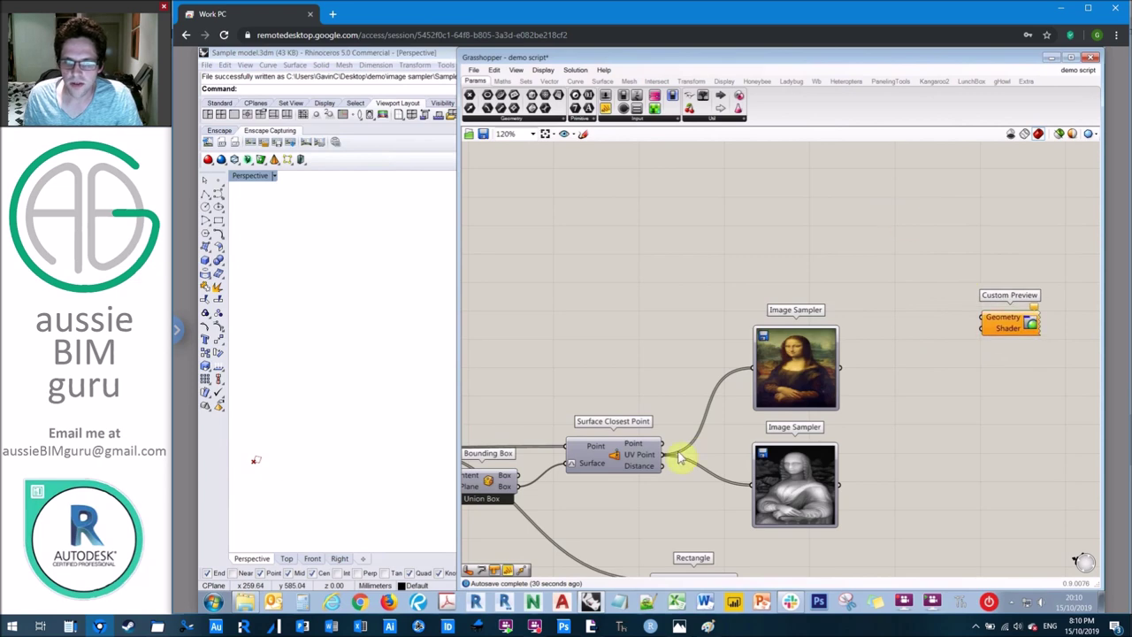
# Connect the Rectangular Array's Geometry output to Custom Preview's Geometry input and the colour Image Sampler's output to its Shader input
pyautogui.moveTo(587, 362); pyautogui.dragTo(703, 362, button='right')
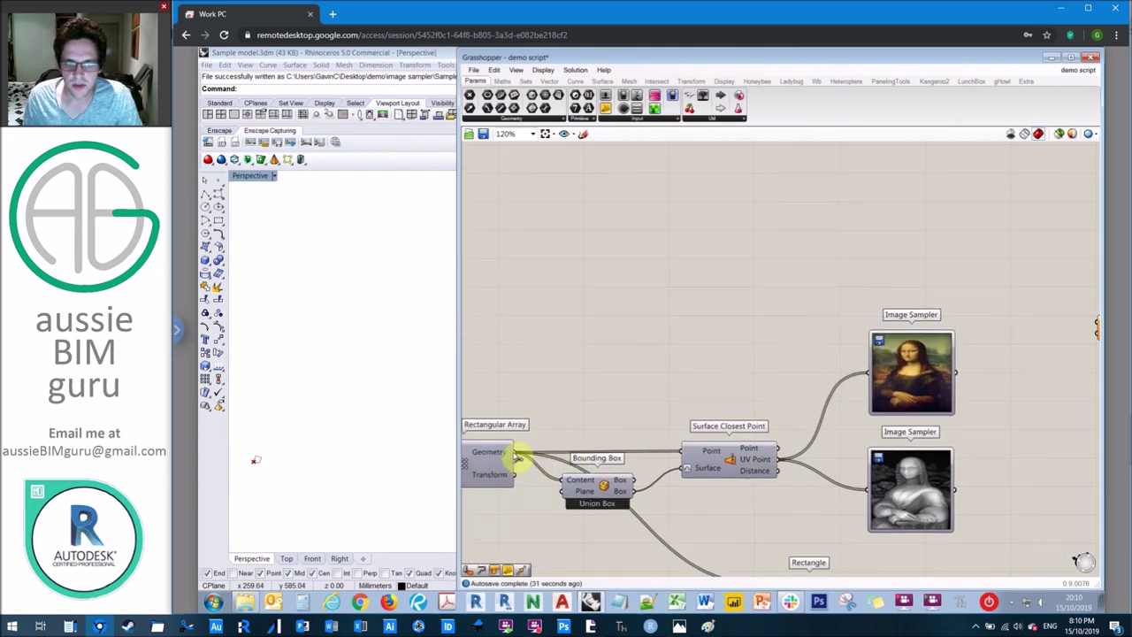
pyautogui.moveTo(518, 457); pyautogui.dragTo(1006, 313)
pyautogui.scroll(-1, 548, 244)
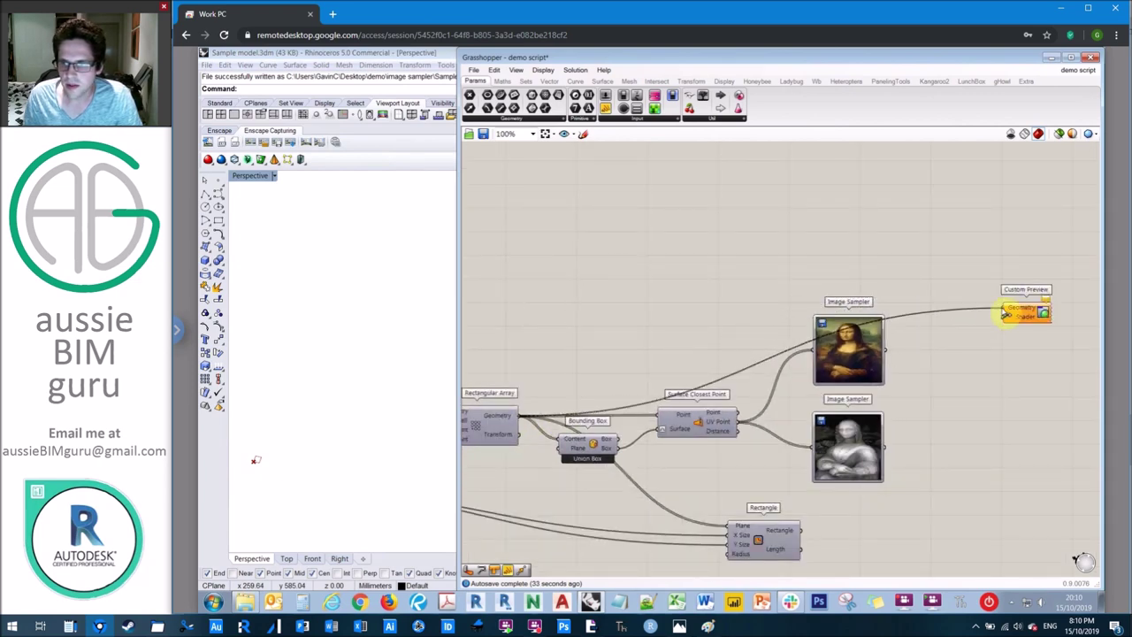
pyautogui.scroll(3, 988, 320)
pyautogui.moveTo(810, 373); pyautogui.dragTo(996, 311)
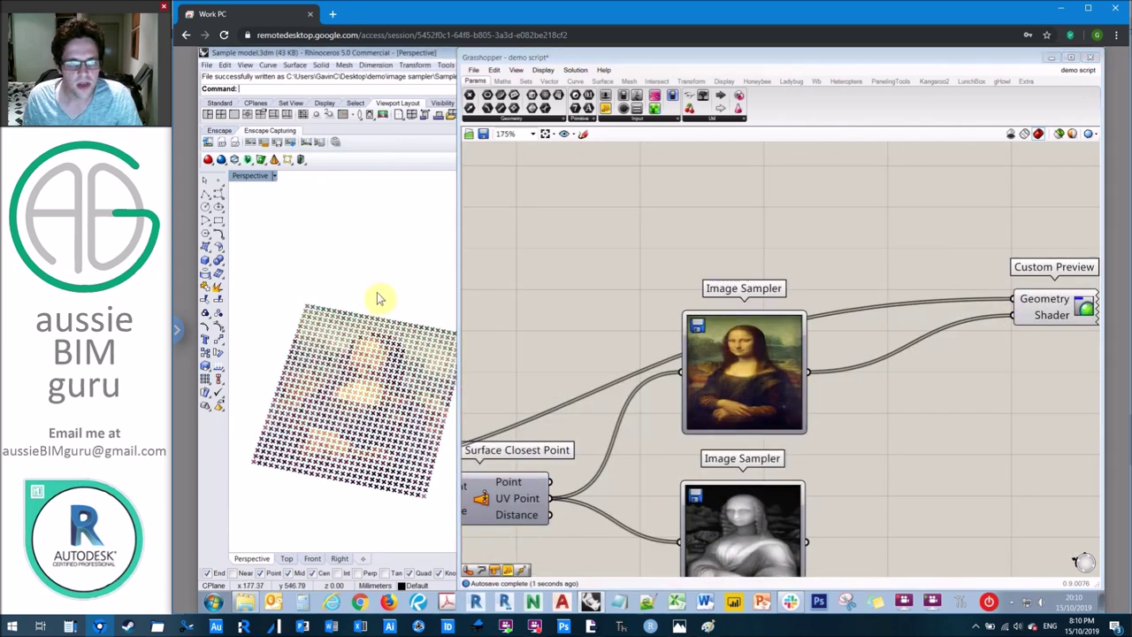
# Examine the coloured point preview of the image in the Rhino Perspective viewport
pyautogui.scroll(3, 379, 372)
pyautogui.scroll(-5, 381, 371)
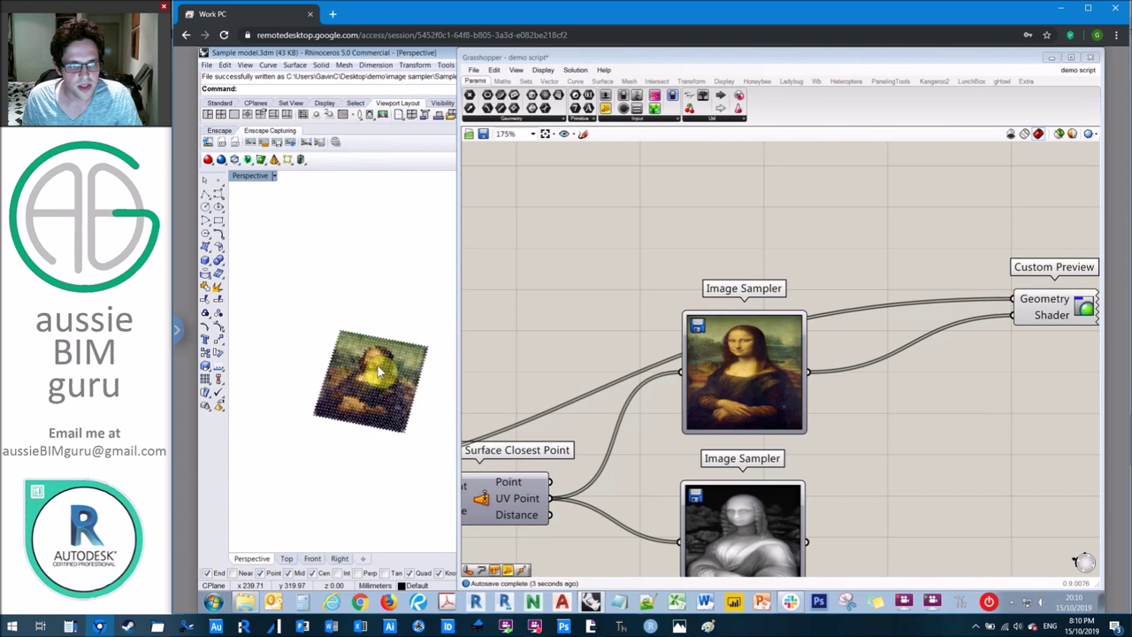
pyautogui.scroll(2, 379, 369)
pyautogui.moveTo(372, 326); pyautogui.dragTo(353, 377, button='right')
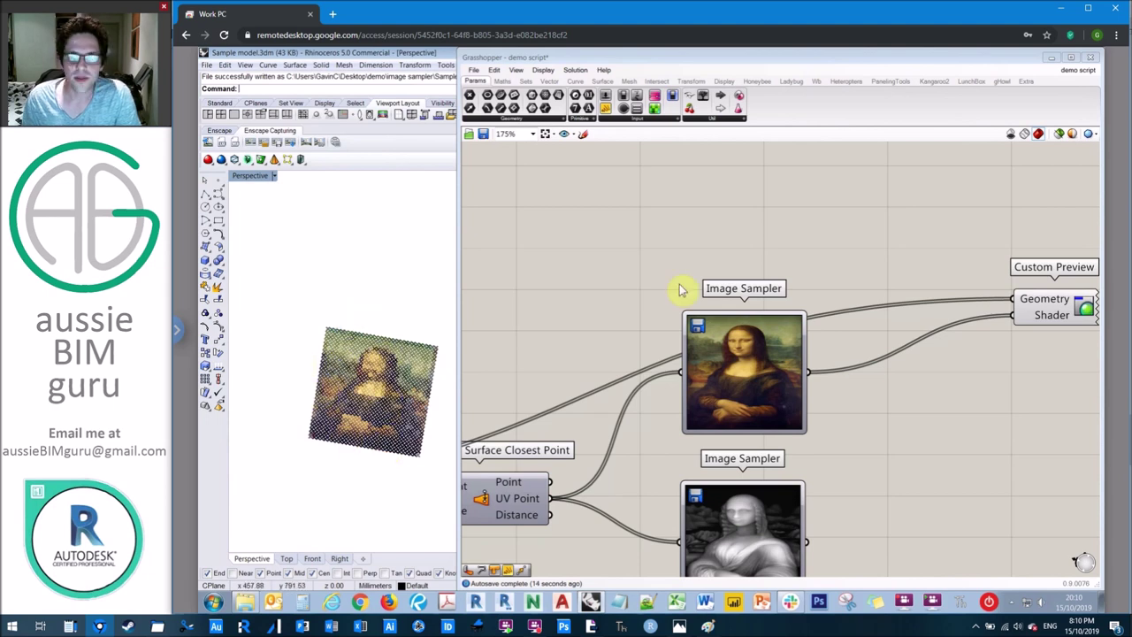
pyautogui.click(871, 261)
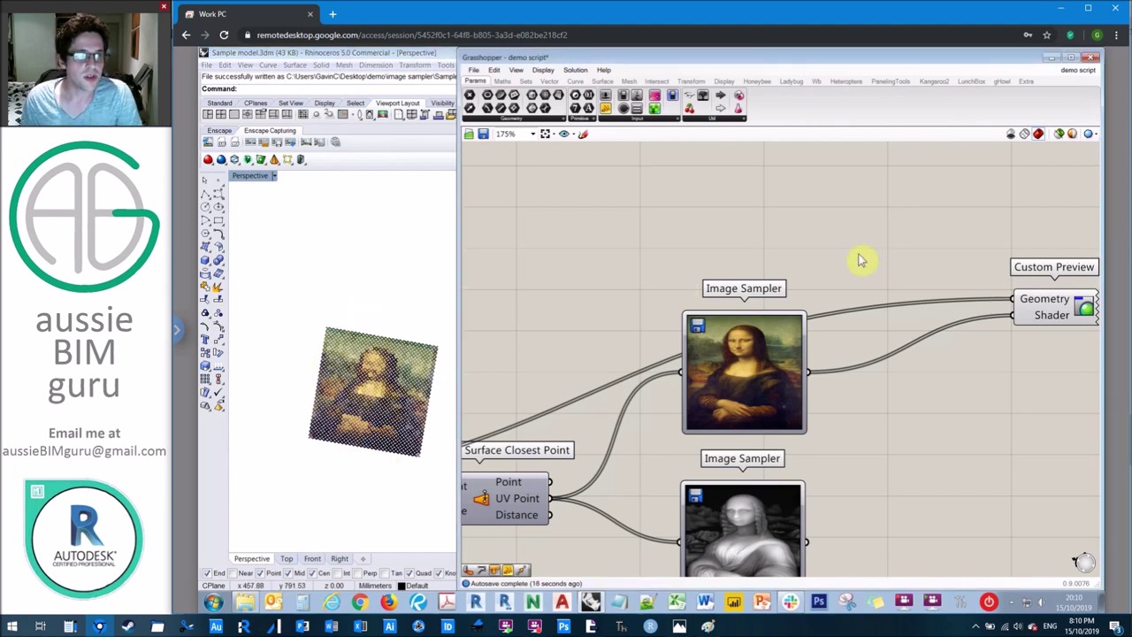
pyautogui.click(679, 626)
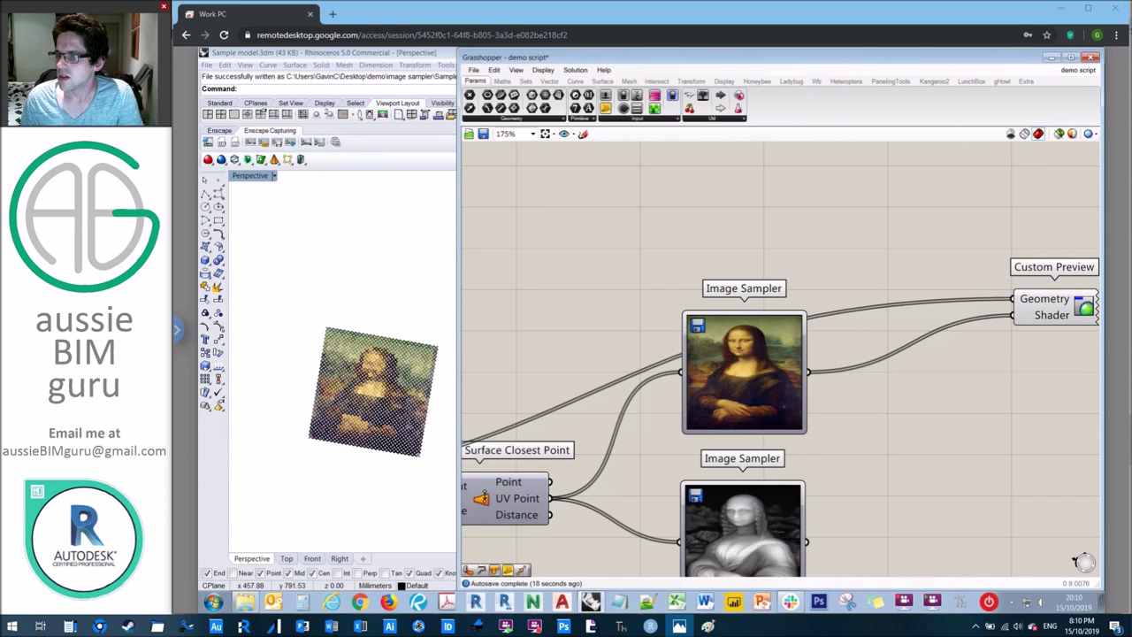
# Add a Remap Numbers component and connect the brightness Image Sampler's output to its Value input
pyautogui.moveTo(929, 454); pyautogui.dragTo(808, 298, button='right')
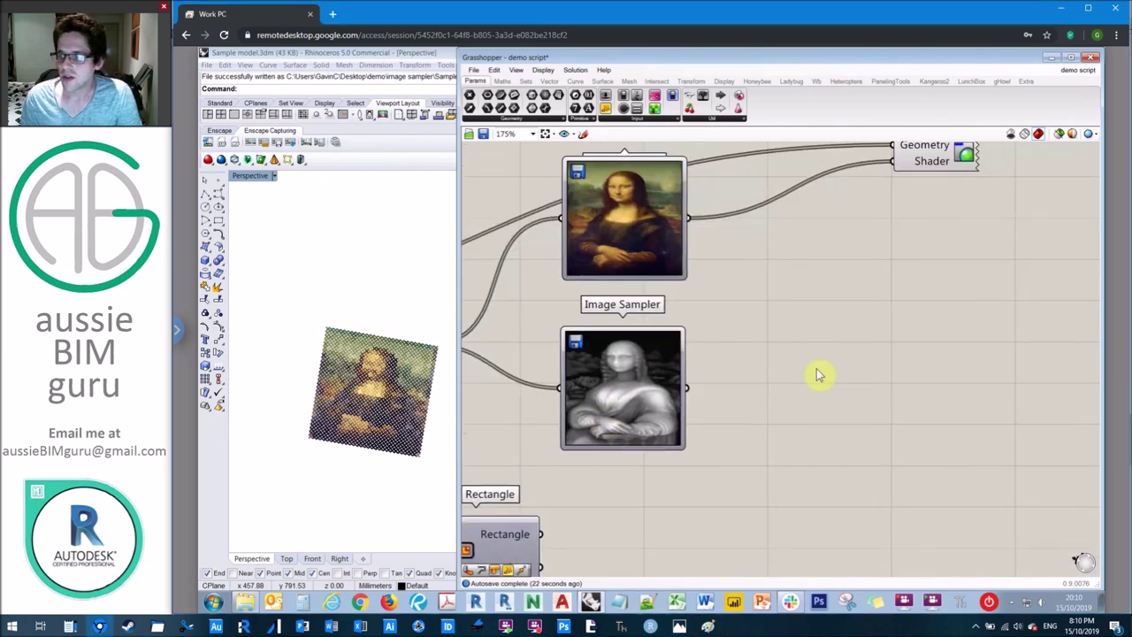
pyautogui.doubleClick(827, 372)
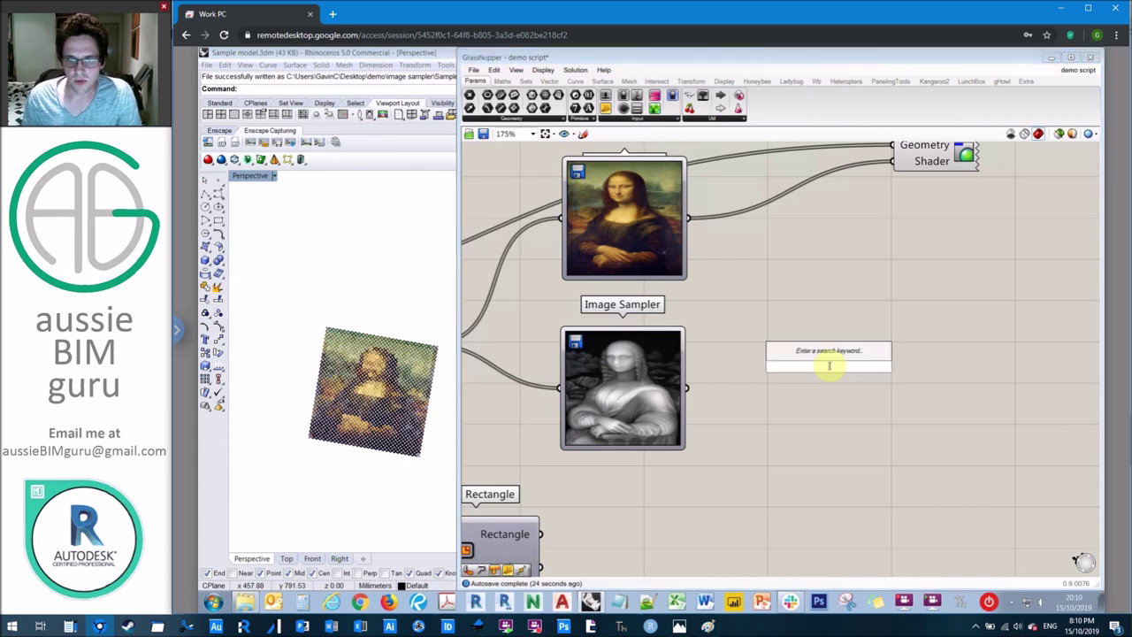
pyautogui.write('remap')
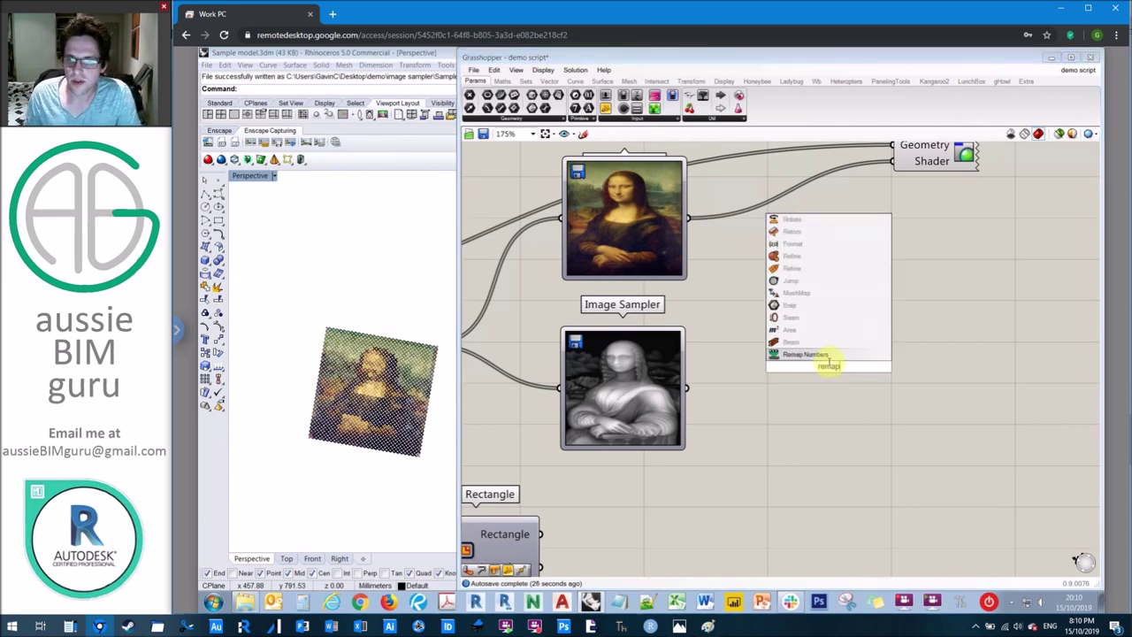
pyautogui.click(831, 355)
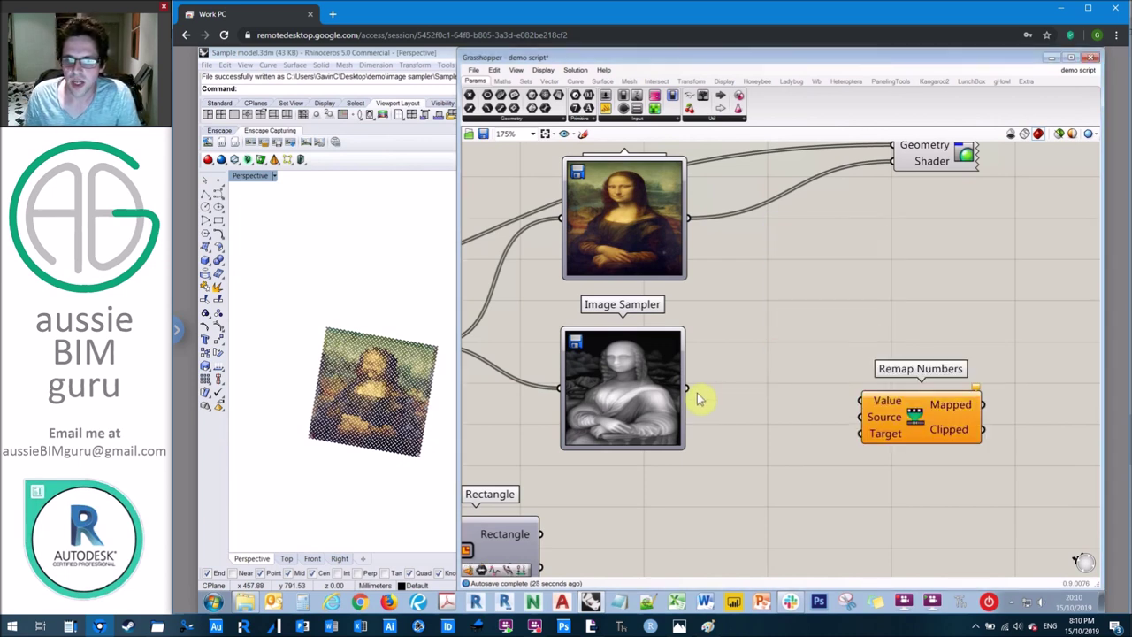
pyautogui.moveTo(689, 390); pyautogui.dragTo(904, 399)
pyautogui.click(809, 324)
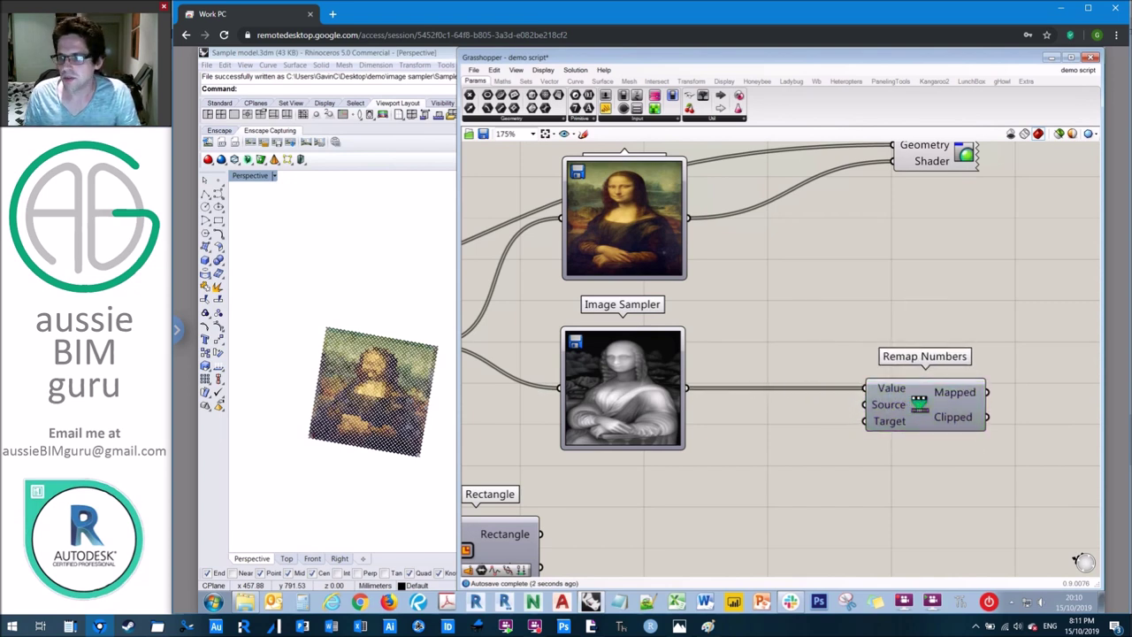
# Place a Number Slider with minimum 0 and value 150 below the brightness Image Sampler, plus a copy beneath it set to 0
pyautogui.doubleClick(727, 488)
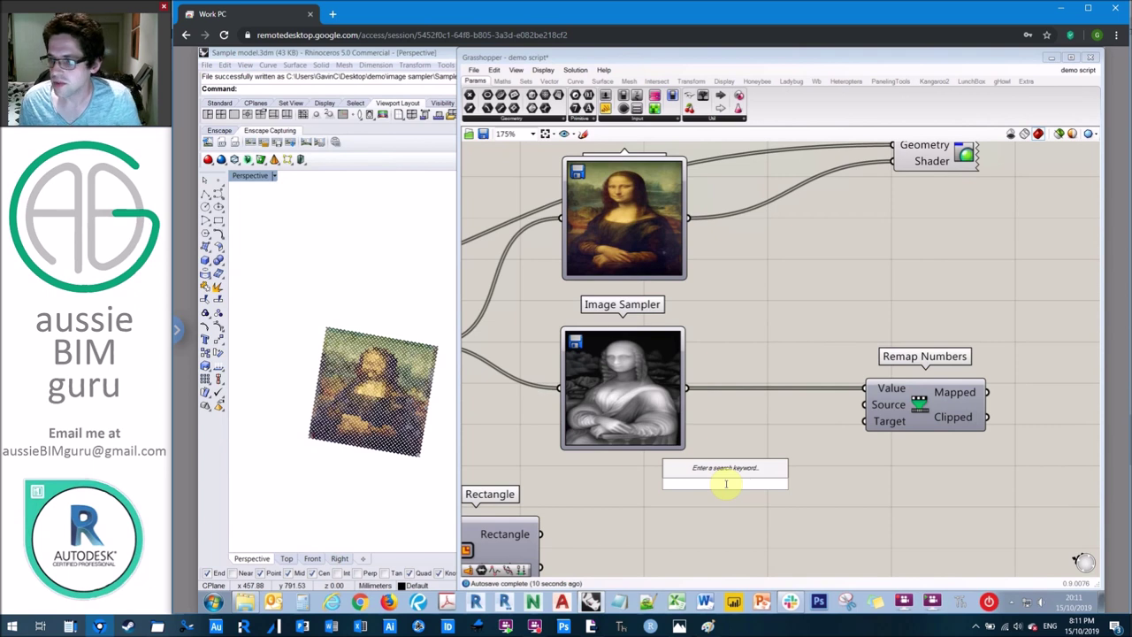
pyautogui.write('0<150<30')
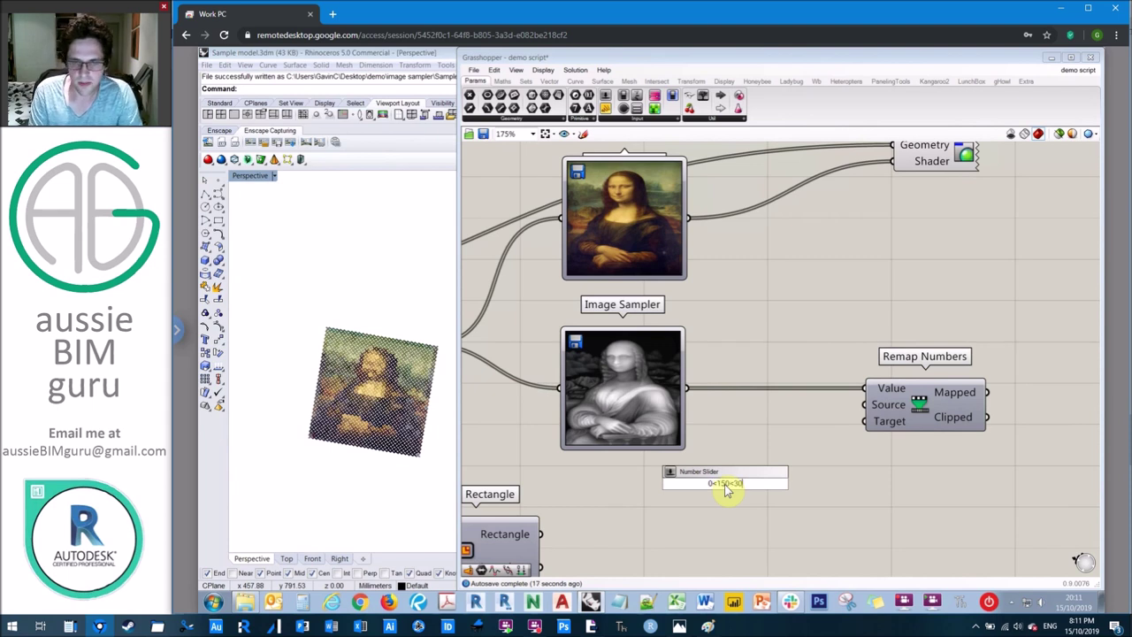
pyautogui.press('Return')
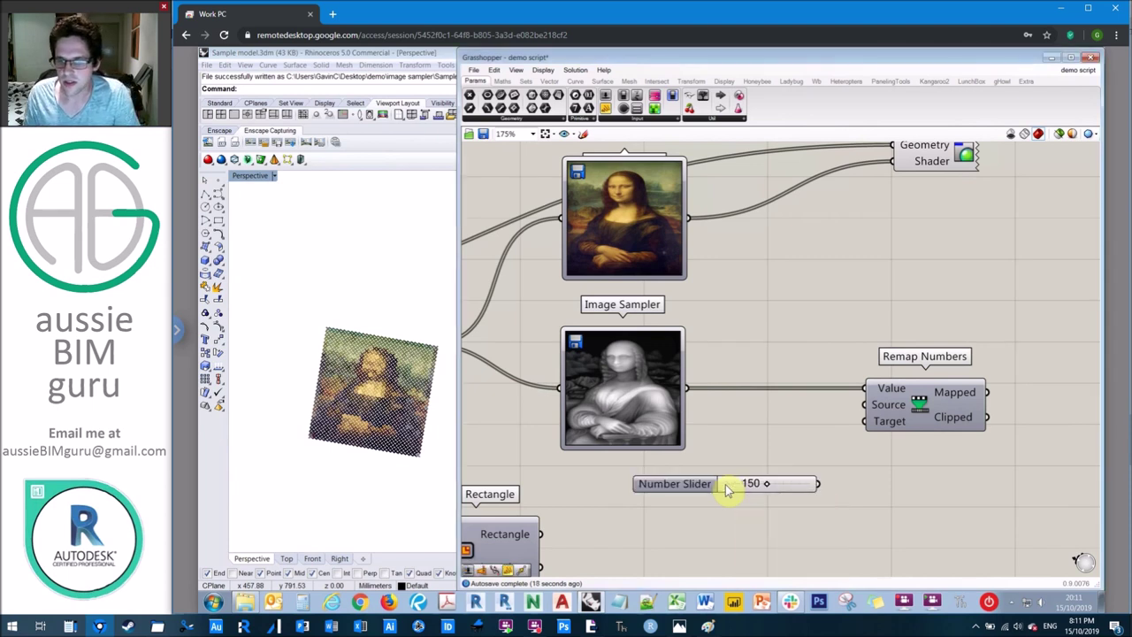
pyautogui.click(725, 489)
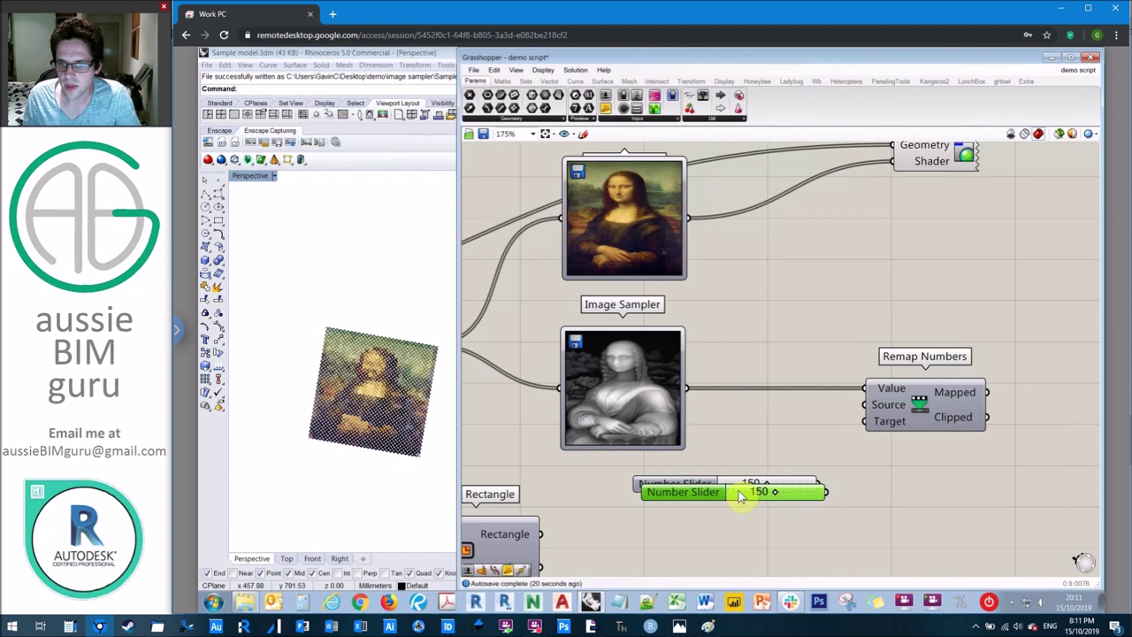
pyautogui.keyDown('alt'); pyautogui.moveTo(741, 496); pyautogui.dragTo(689, 517); pyautogui.keyUp('alt')
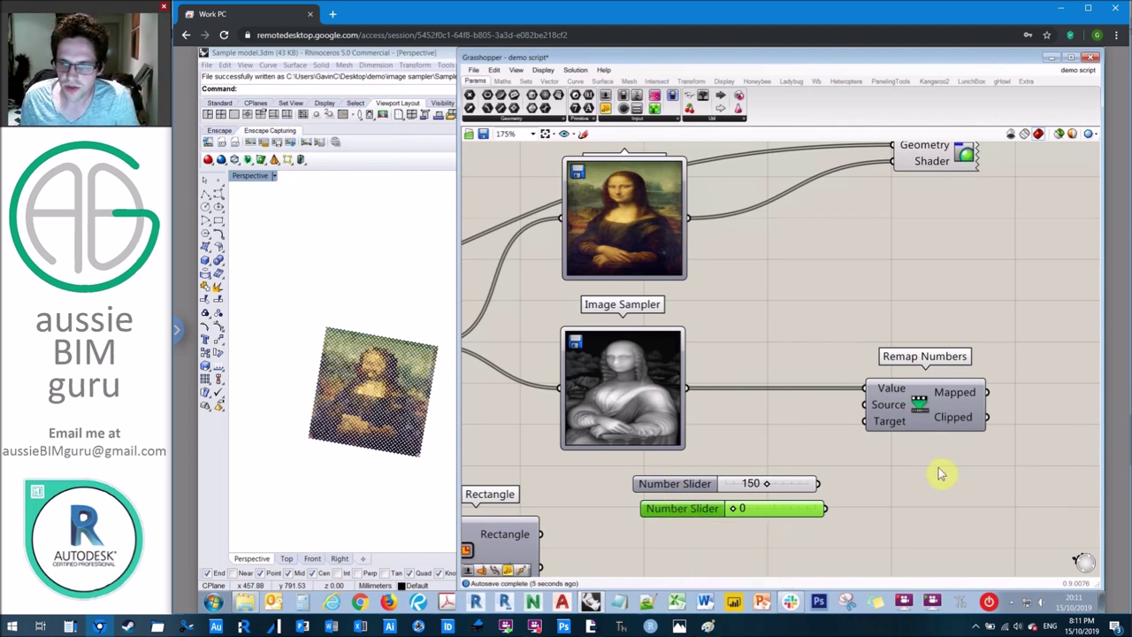
# Move the Remap Numbers component farther from the brightness Image Sampler to leave space between them
pyautogui.click(906, 440)
pyautogui.moveTo(930, 422); pyautogui.dragTo(848, 389, button='right')
pyautogui.moveTo(848, 389); pyautogui.dragTo(946, 389)
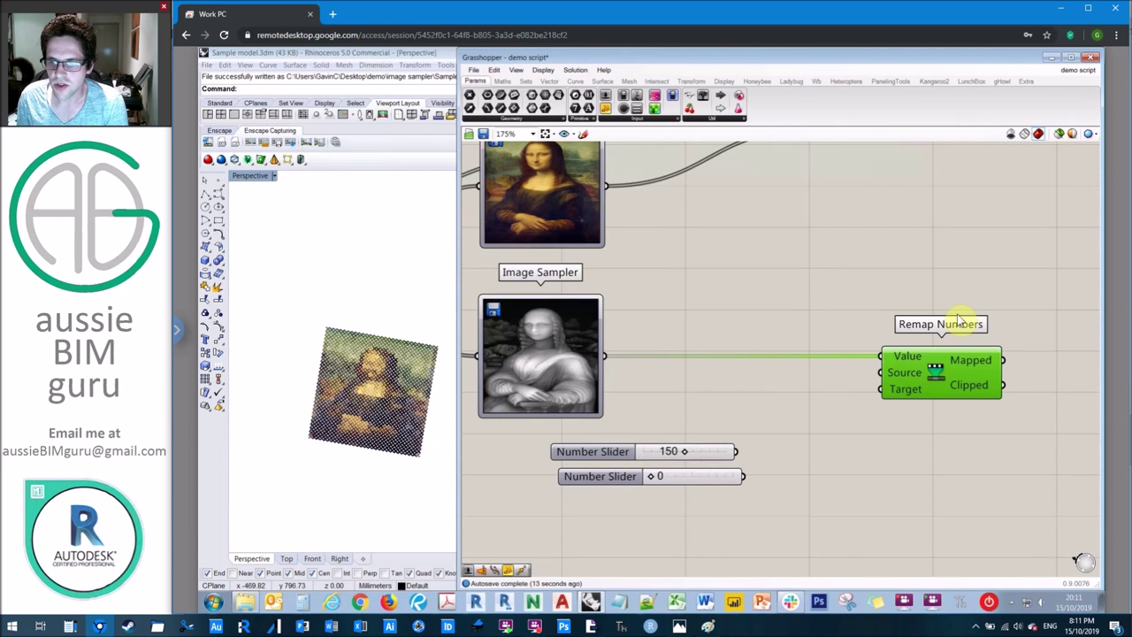
pyautogui.moveTo(914, 373)
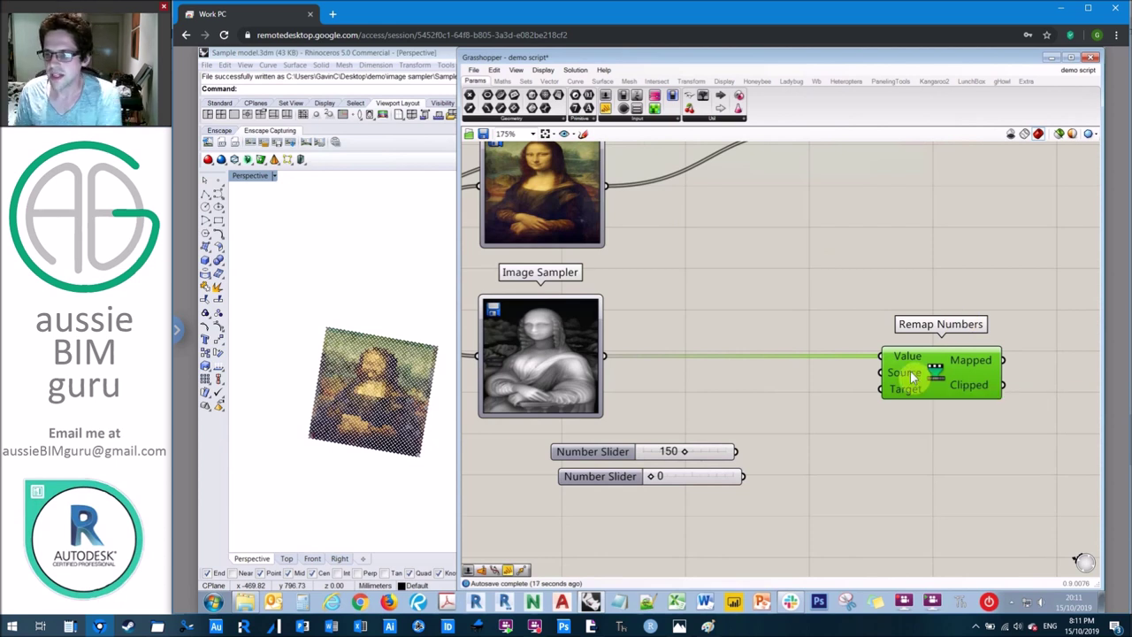
pyautogui.moveTo(864, 481); pyautogui.dragTo(857, 482, button='right')
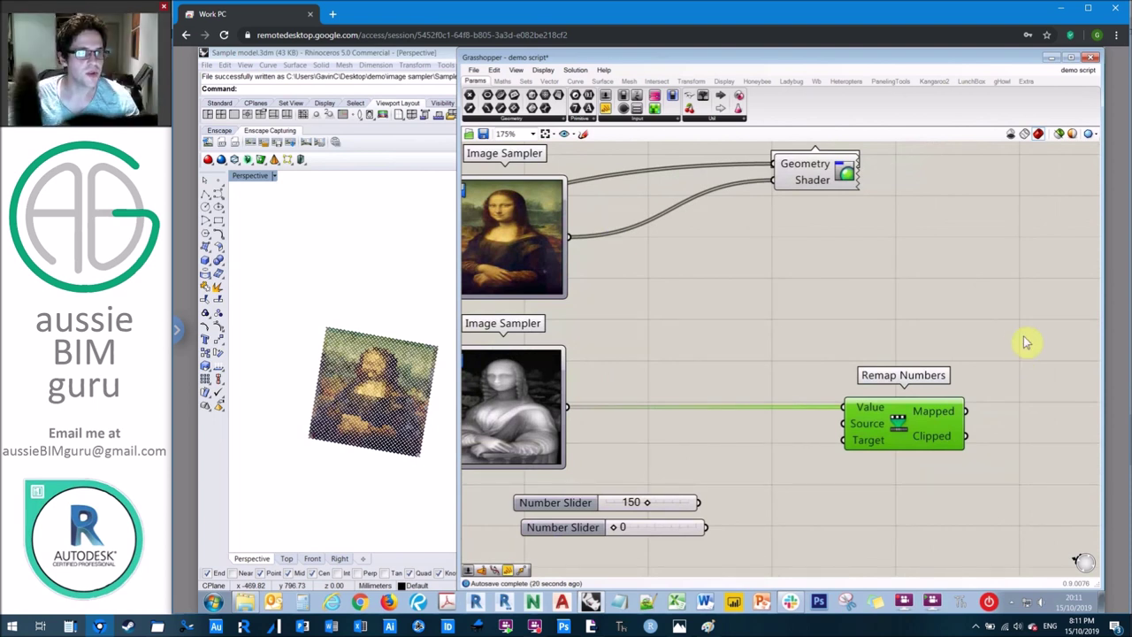
pyautogui.click(830, 289)
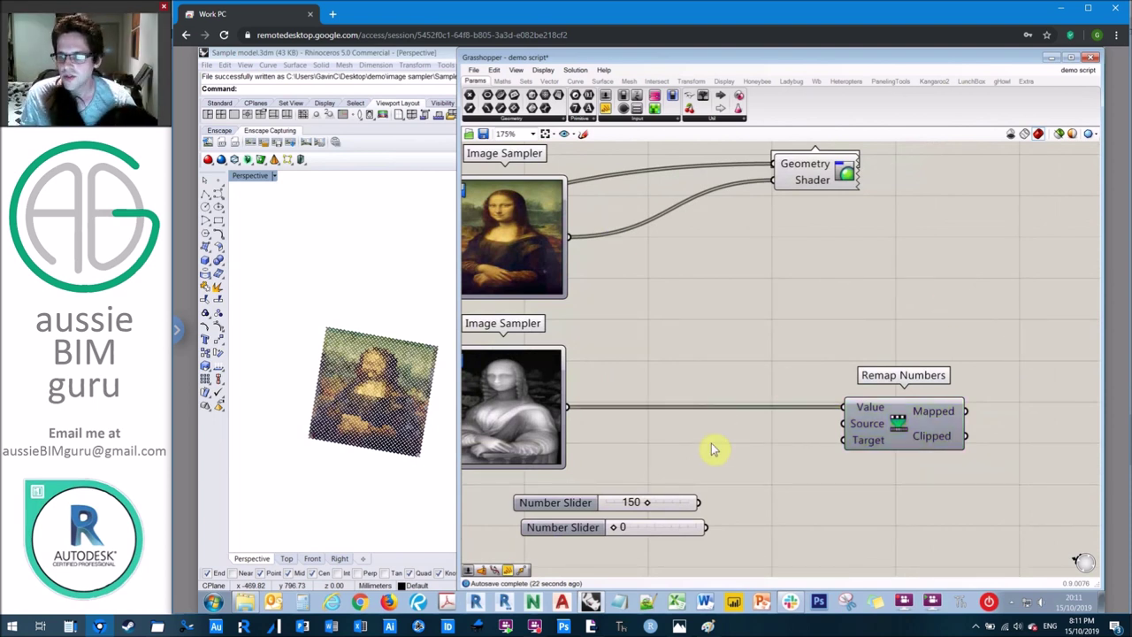
# Add a Construct Domain component and connect the 150 slider to Domain start and the 0 slider to Domain end
pyautogui.write('T')
pyautogui.doubleClick(757, 484)
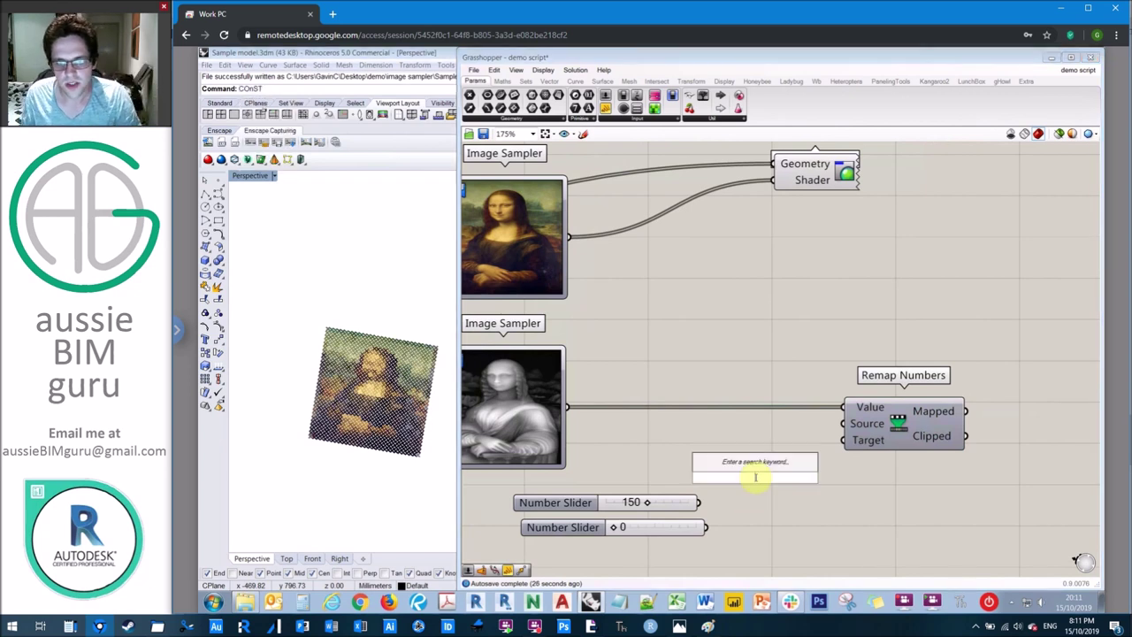
pyautogui.write('construct')
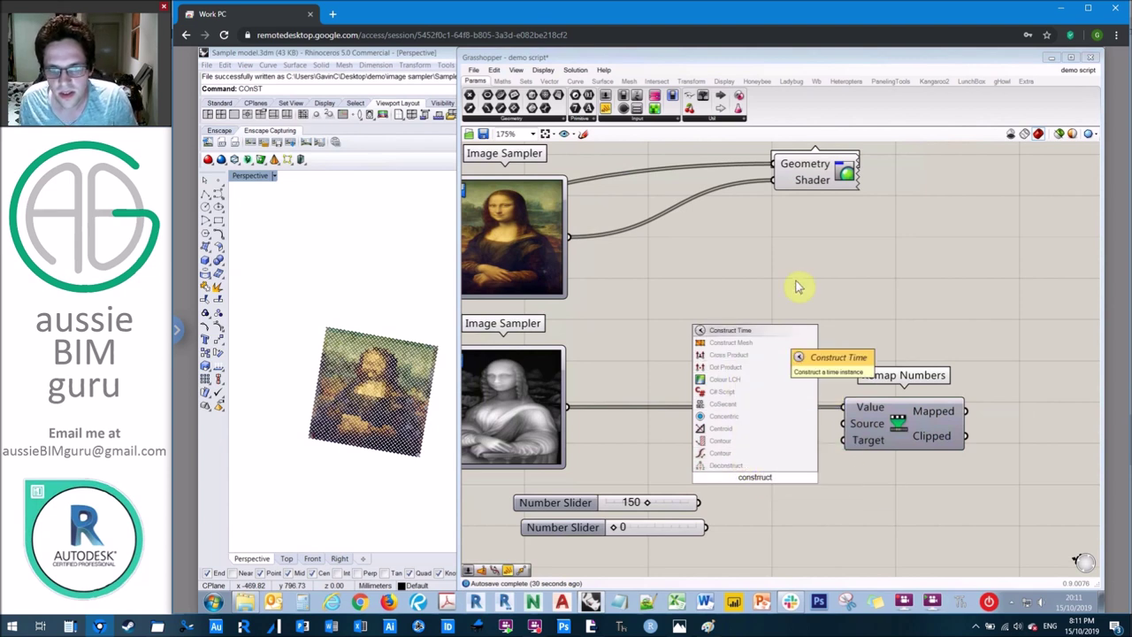
pyautogui.click(773, 298)
pyautogui.doubleClick(774, 296)
pyautogui.write('domain')
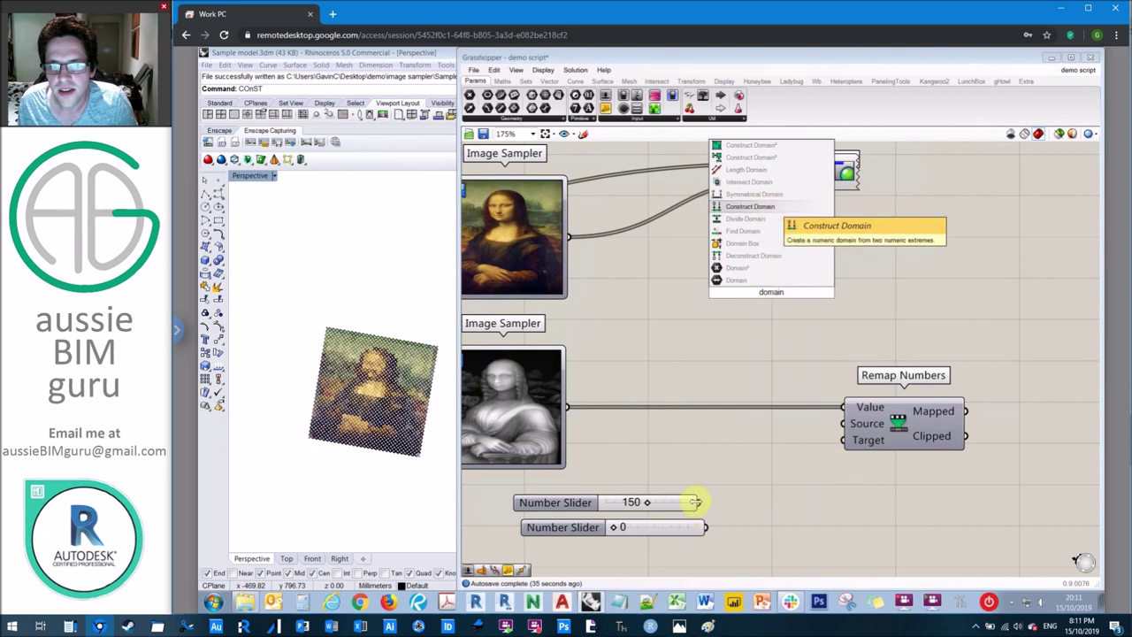
pyautogui.press('Return')
pyautogui.moveTo(699, 503); pyautogui.dragTo(737, 509)
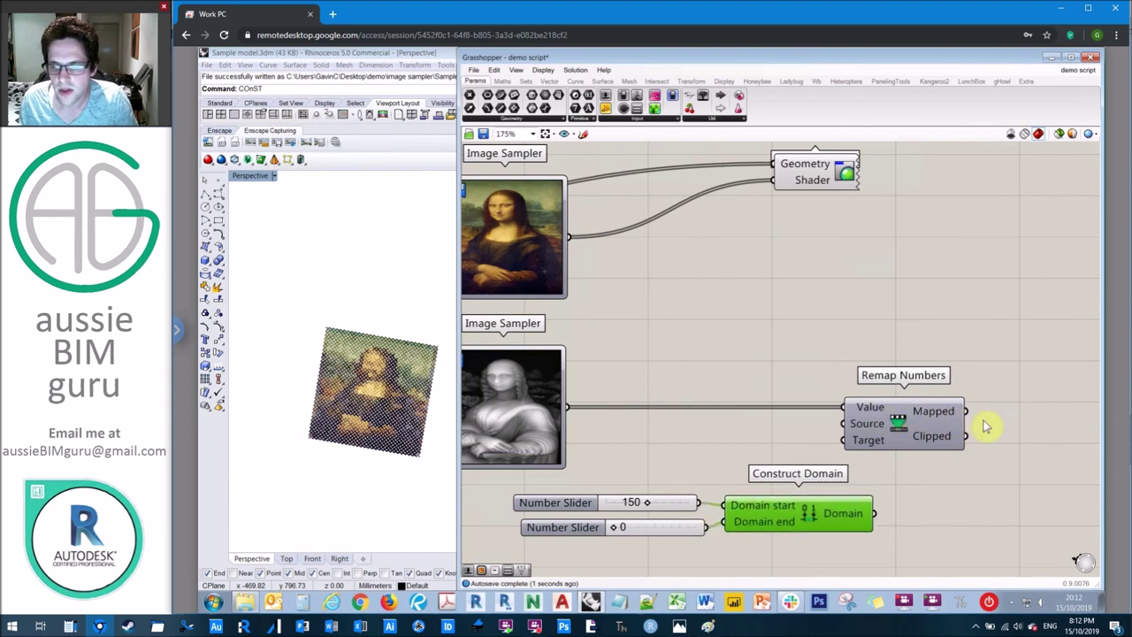
# Shift Remap Numbers past Construct Domain and connect the Domain output to its Target input
pyautogui.moveTo(890, 423); pyautogui.dragTo(1011, 419)
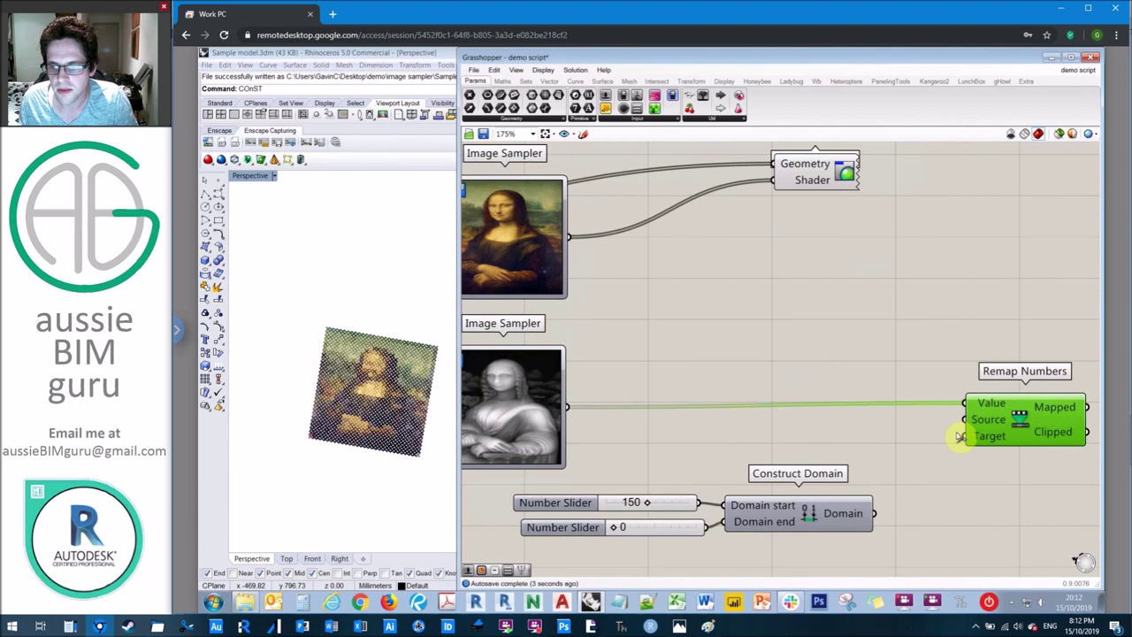
pyautogui.moveTo(874, 513); pyautogui.dragTo(963, 435)
pyautogui.moveTo(959, 316); pyautogui.dragTo(751, 291, button='right')
pyautogui.click(751, 291)
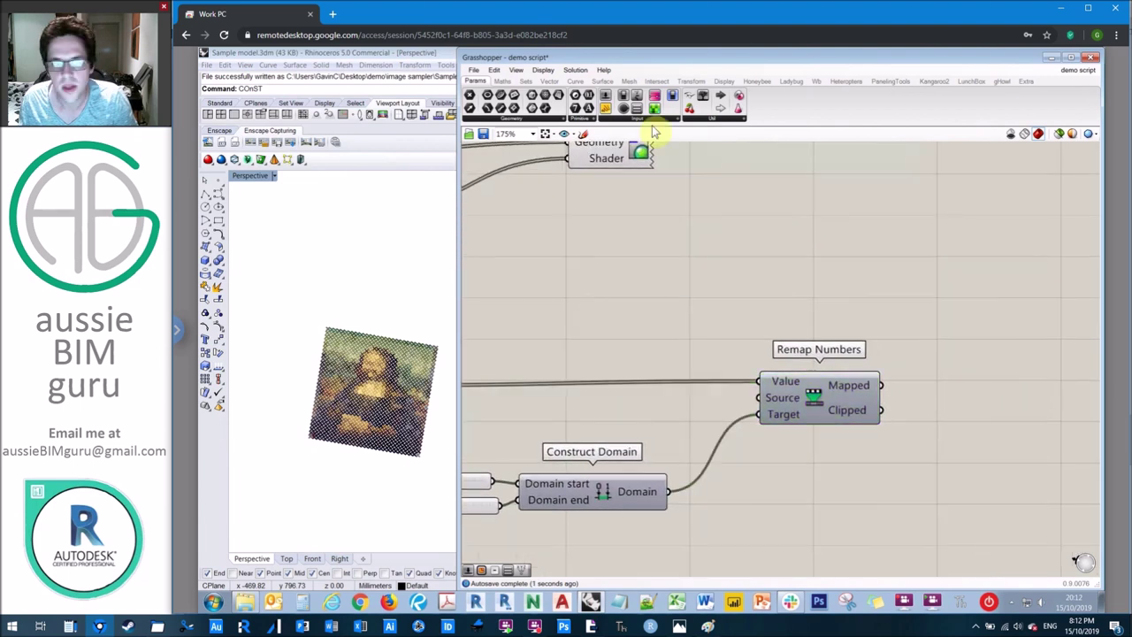
# Check the remapped values with a temporary Panel on Remap Numbers' Mapped output, and delete the Panel
pyautogui.moveTo(606, 107); pyautogui.dragTo(1003, 367)
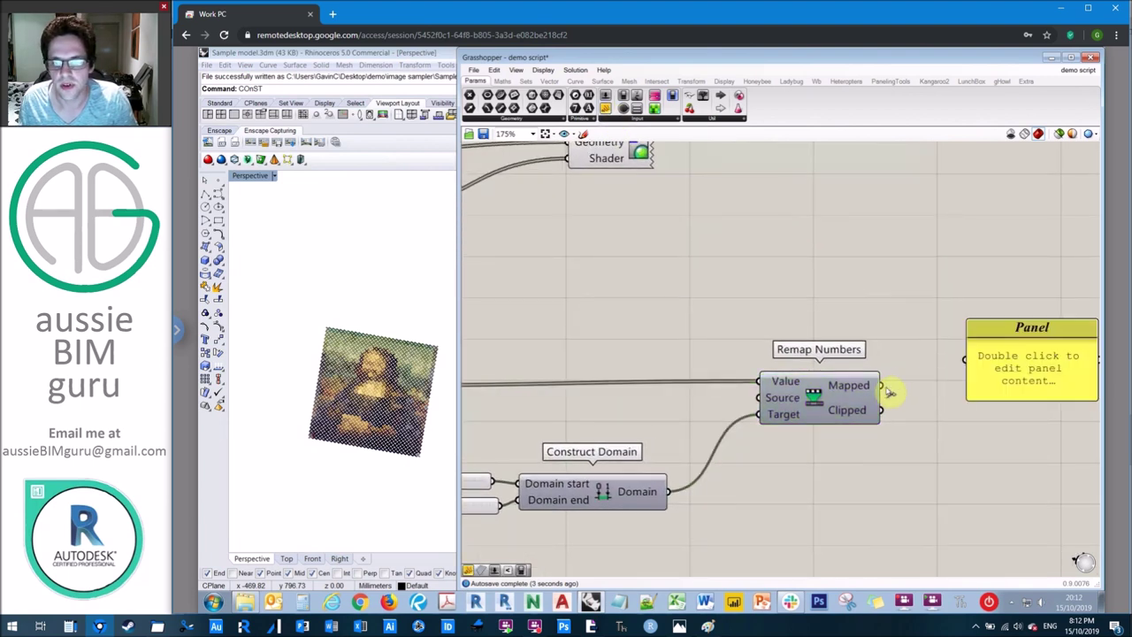
pyautogui.moveTo(890, 392); pyautogui.dragTo(965, 359)
pyautogui.moveTo(834, 253); pyautogui.dragTo(698, 229, button='right')
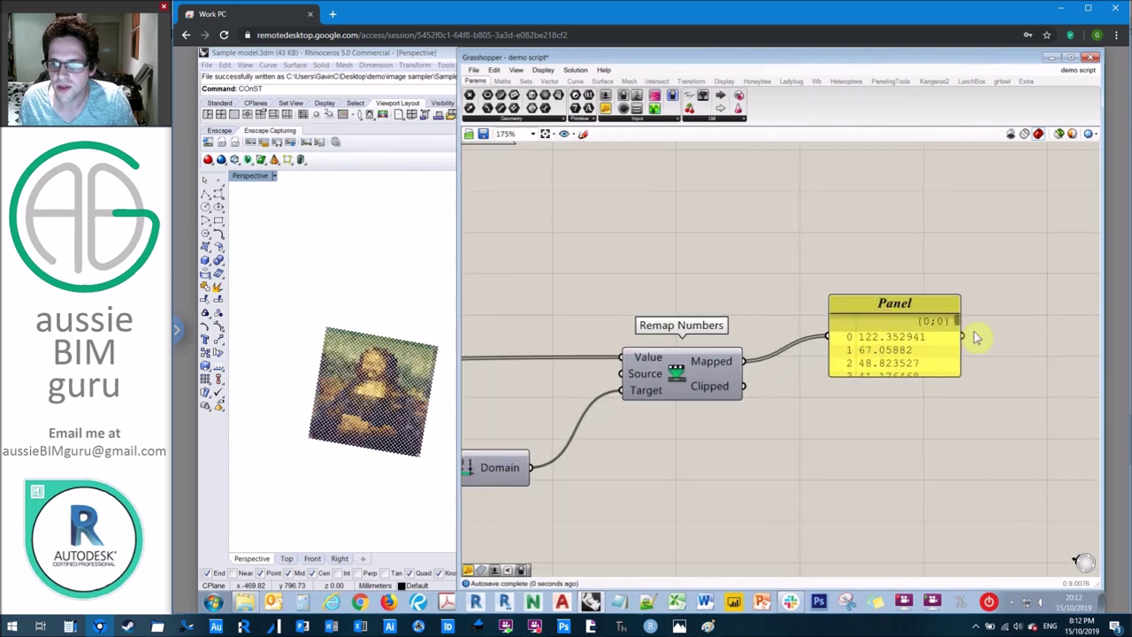
pyautogui.moveTo(956, 322); pyautogui.dragTo(893, 271)
pyautogui.press('Delete')
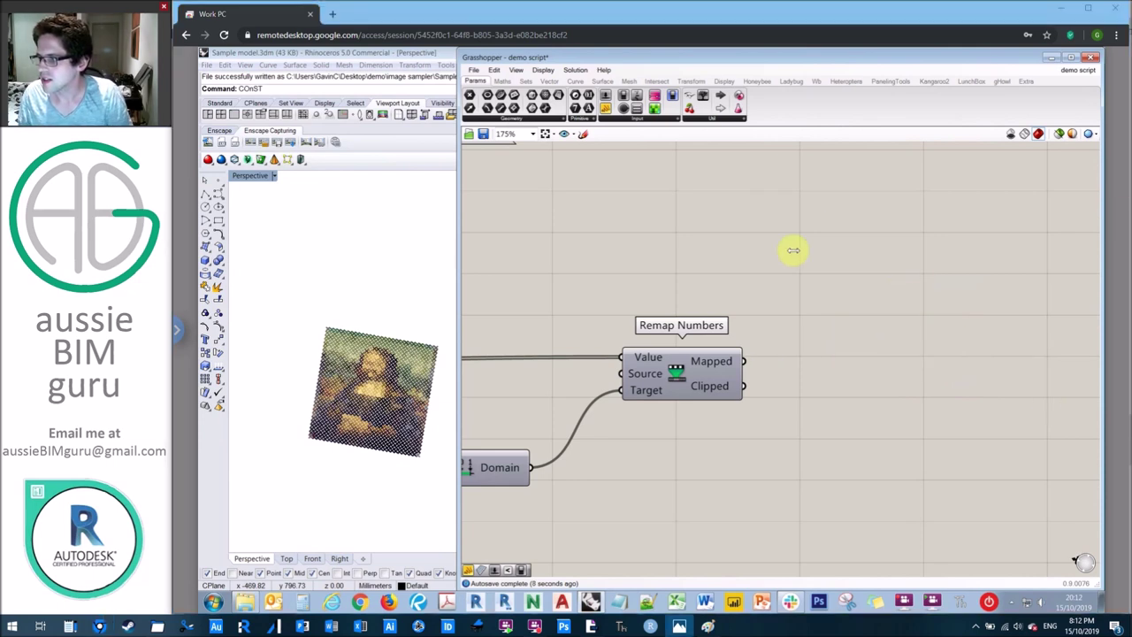
# Add a Box Rectangle component beside Remap Numbers
pyautogui.doubleClick(862, 396)
pyautogui.write('box')
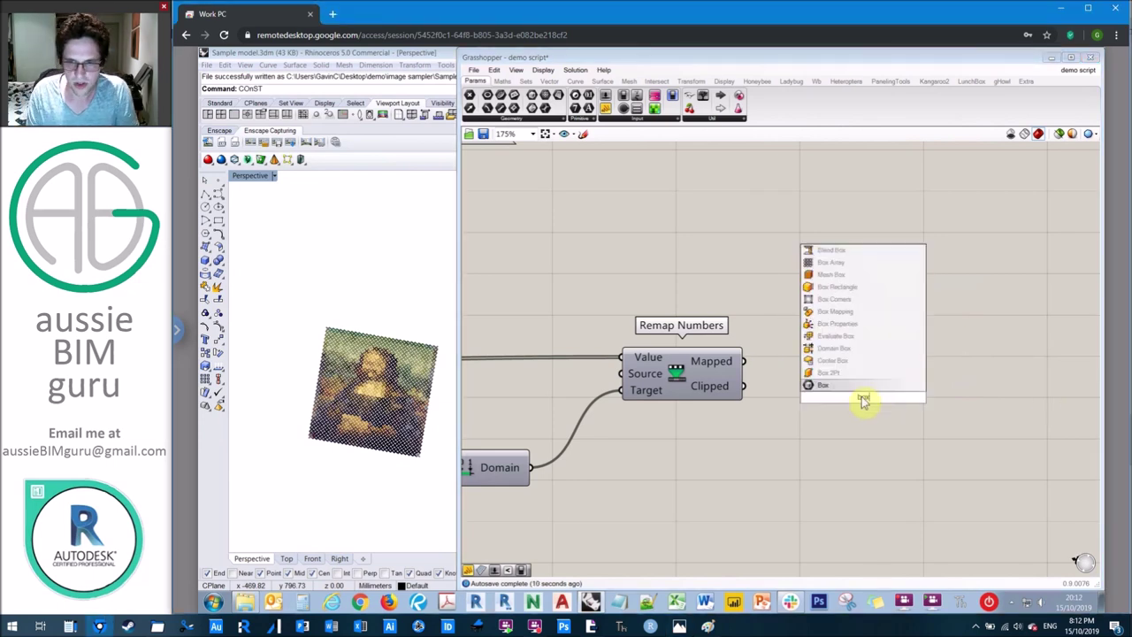
pyautogui.write(' recta')
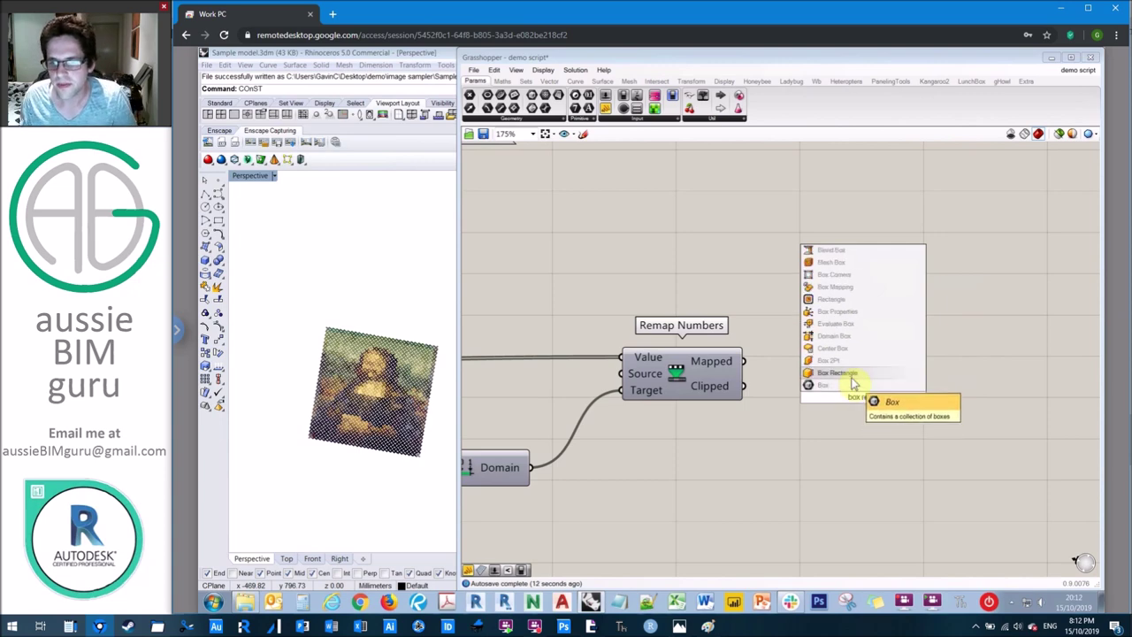
pyautogui.press('Return')
# Connect the Rectangle component's Rectangle output to Box Rectangle's Rectangle input and place Box Rectangle slightly below Remap Numbers
pyautogui.moveTo(879, 299); pyautogui.dragTo(974, 274, button='right')
pyautogui.scroll(-5, 974, 273)
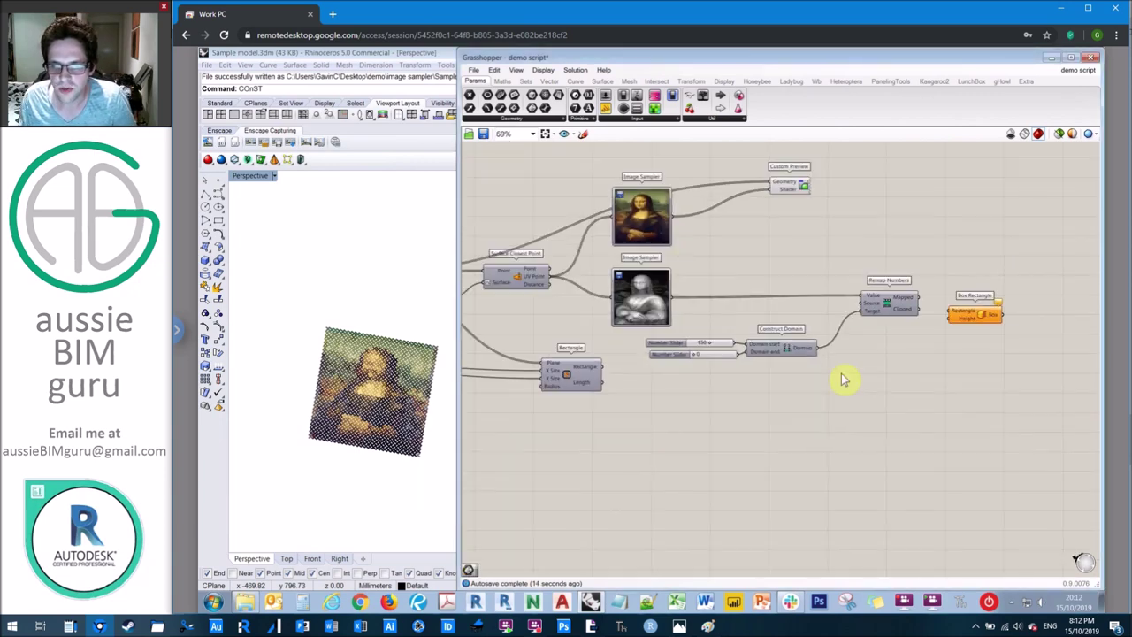
pyautogui.moveTo(657, 381); pyautogui.dragTo(693, 379, button='right')
pyautogui.moveTo(693, 363); pyautogui.dragTo(716, 391)
pyautogui.click(761, 393)
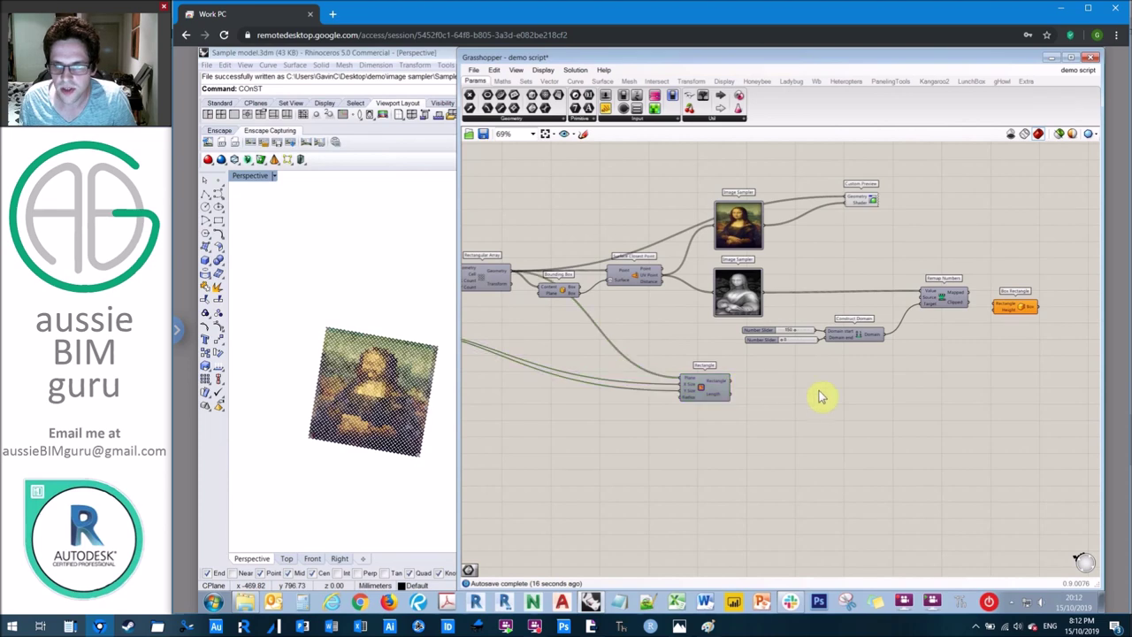
pyautogui.scroll(3, 715, 375)
pyautogui.moveTo(696, 382); pyautogui.dragTo(1080, 308)
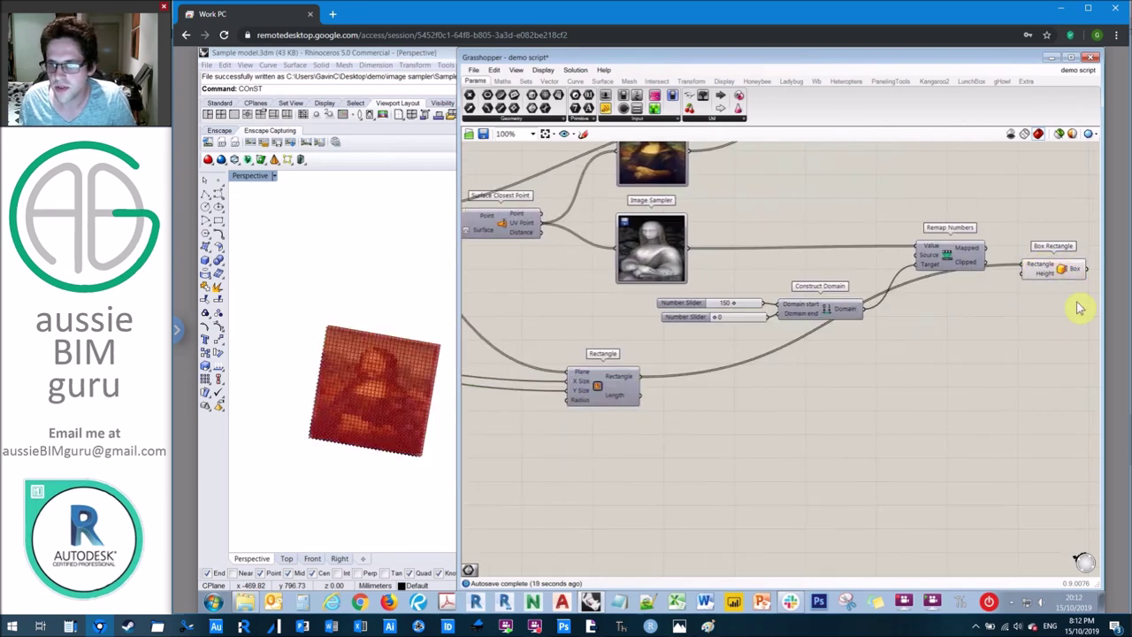
pyautogui.click(1057, 248)
# Connect Remap Numbers' Mapped output to Box Rectangle's Height input and examine the boxes in the Rhino Perspective viewport
pyautogui.moveTo(991, 239); pyautogui.dragTo(903, 230, button='right')
pyautogui.scroll(3, 894, 234)
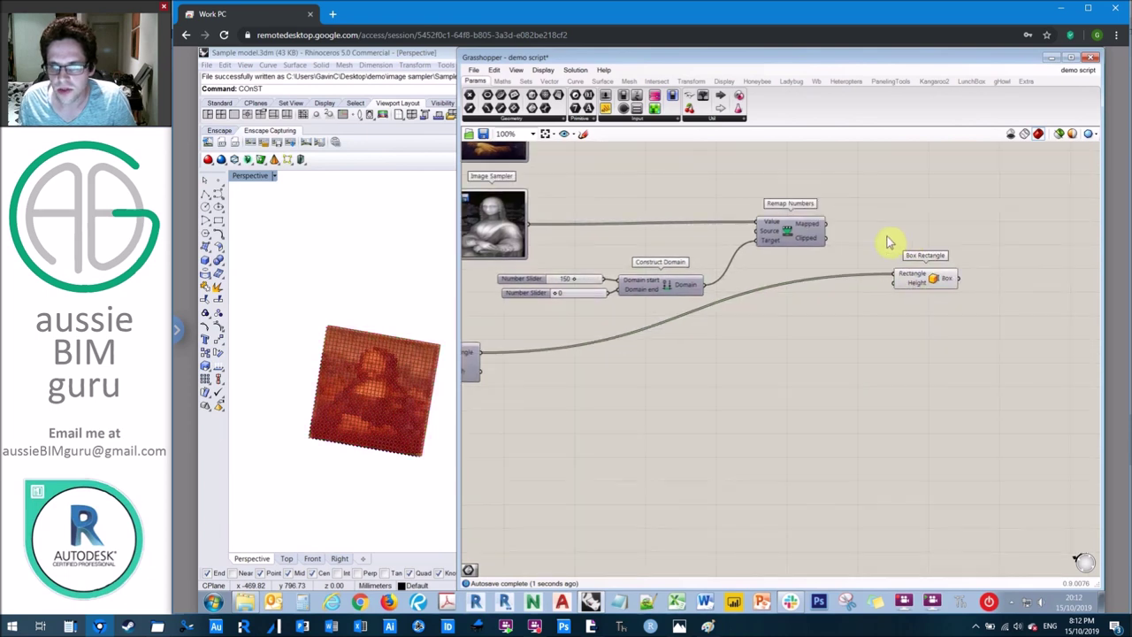
pyautogui.moveTo(770, 220); pyautogui.dragTo(887, 322)
pyautogui.moveTo(384, 369); pyautogui.dragTo(369, 339, button='right')
pyautogui.scroll(4, 369, 339)
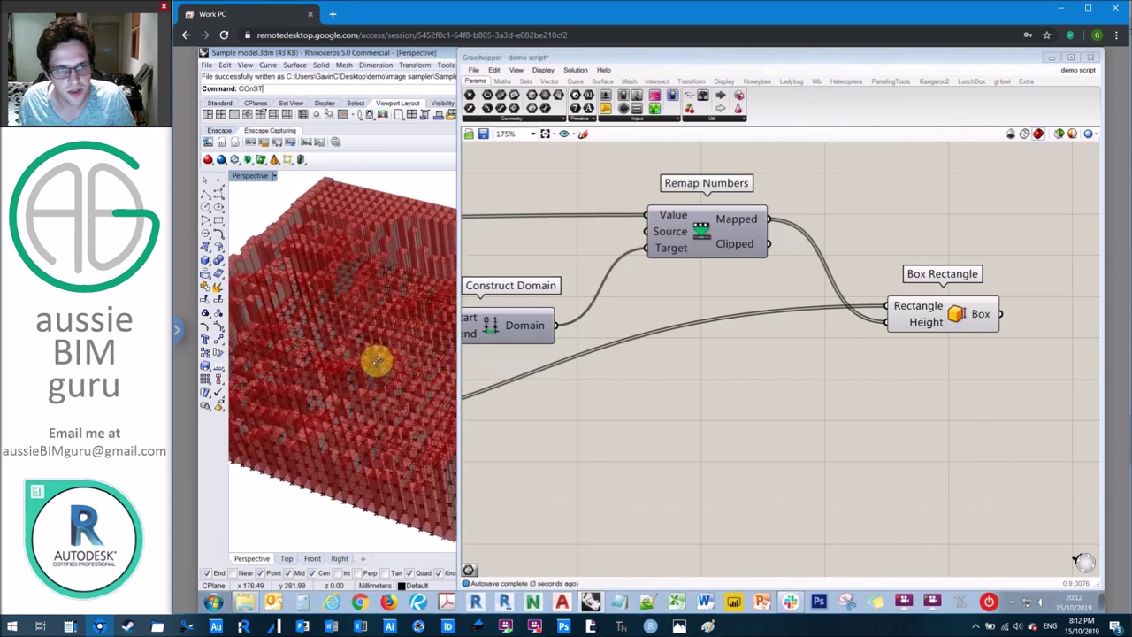
pyautogui.scroll(-2, 375, 359)
# Reverse the height range by setting the Domain start slider to 0 and the Domain end slider to 134
pyautogui.moveTo(670, 356); pyautogui.dragTo(850, 350, button='right')
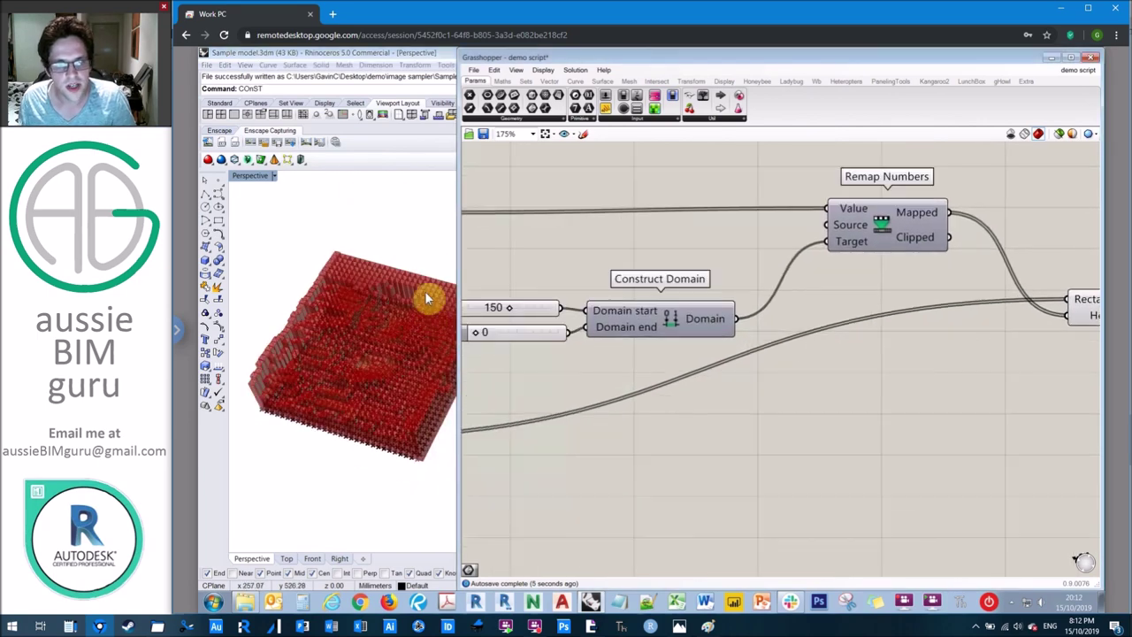
pyautogui.click(390, 245)
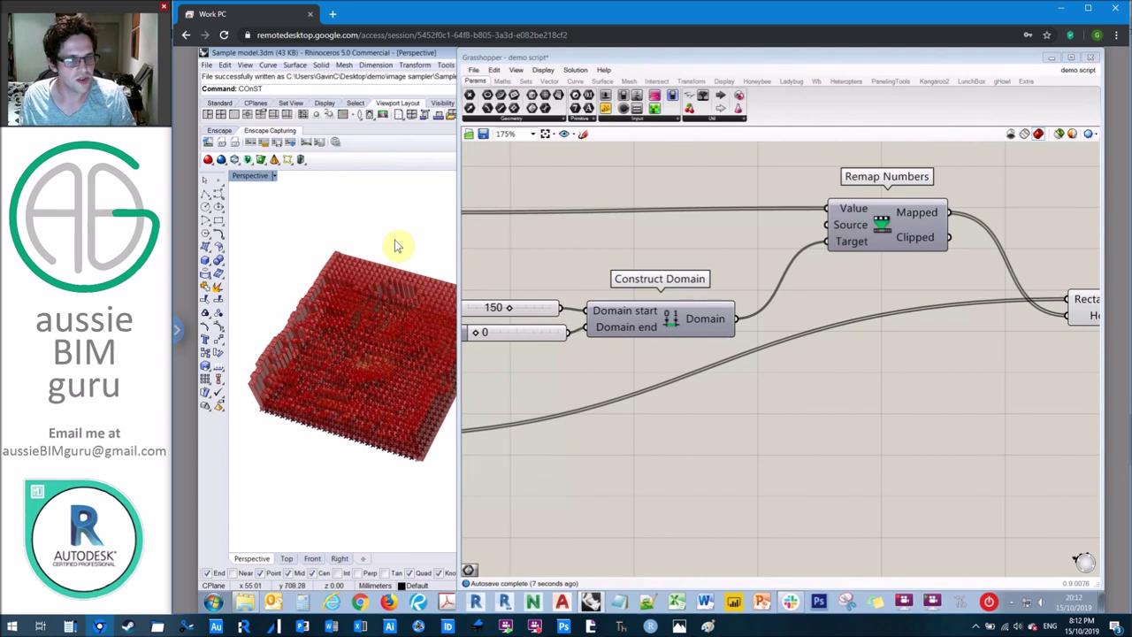
pyautogui.moveTo(511, 260); pyautogui.dragTo(696, 265, button='right')
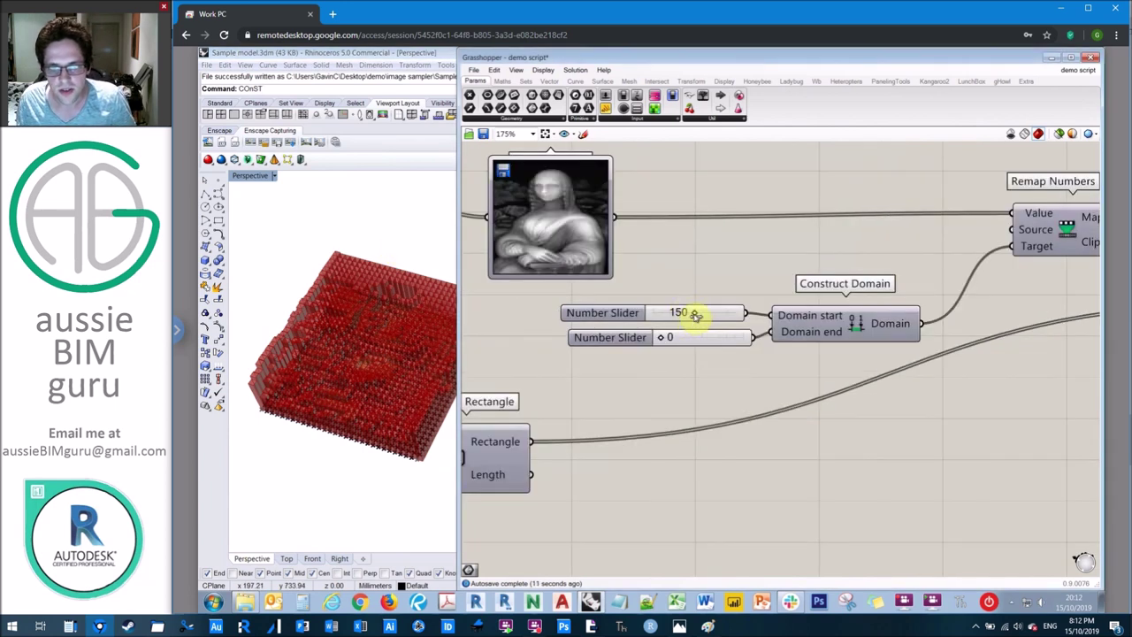
pyautogui.moveTo(692, 314); pyautogui.dragTo(698, 340)
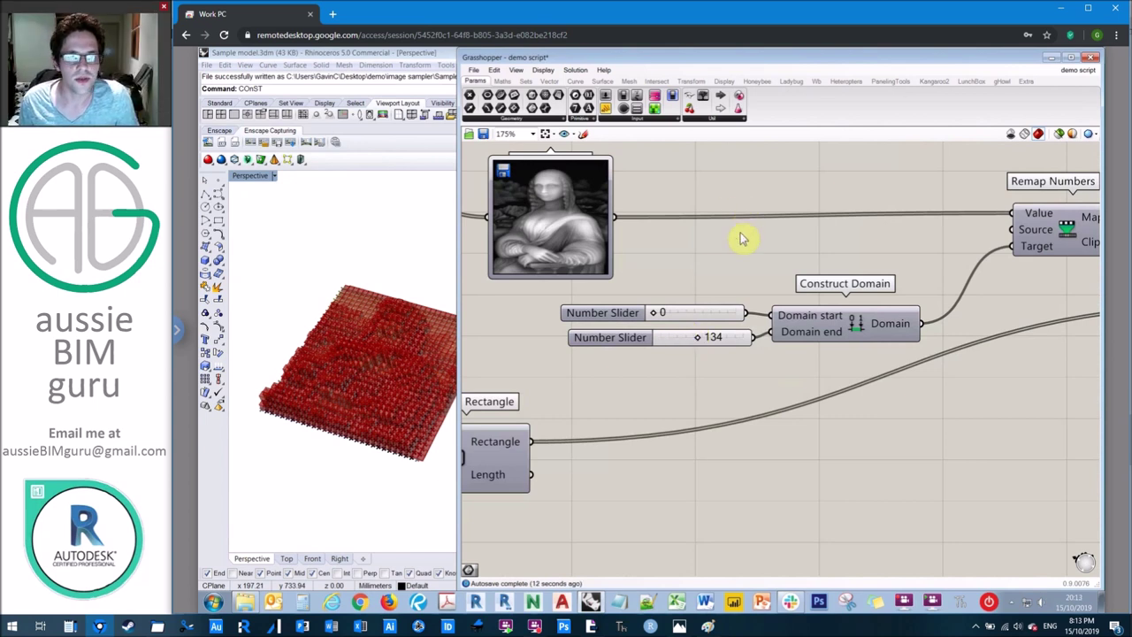
# Move the two domain sliders and Construct Domain together, slightly lower and closer to the brightness Image Sampler
pyautogui.scroll(-3, 740, 238)
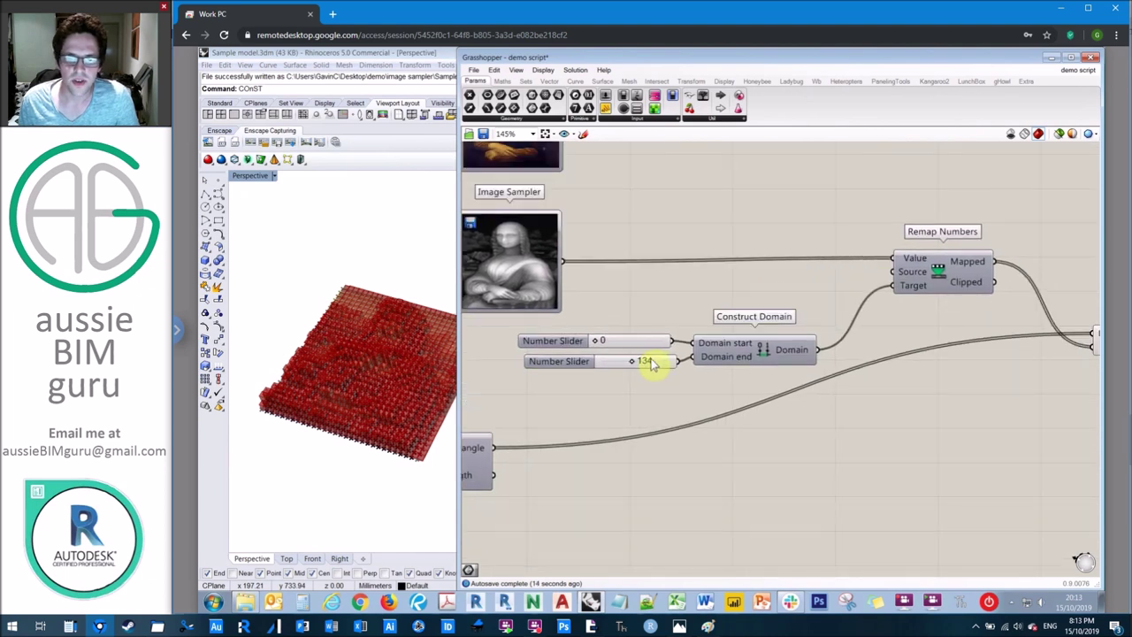
pyautogui.click(651, 365)
pyautogui.moveTo(678, 386); pyautogui.dragTo(754, 380, button='right')
pyautogui.moveTo(787, 377); pyautogui.dragTo(661, 369)
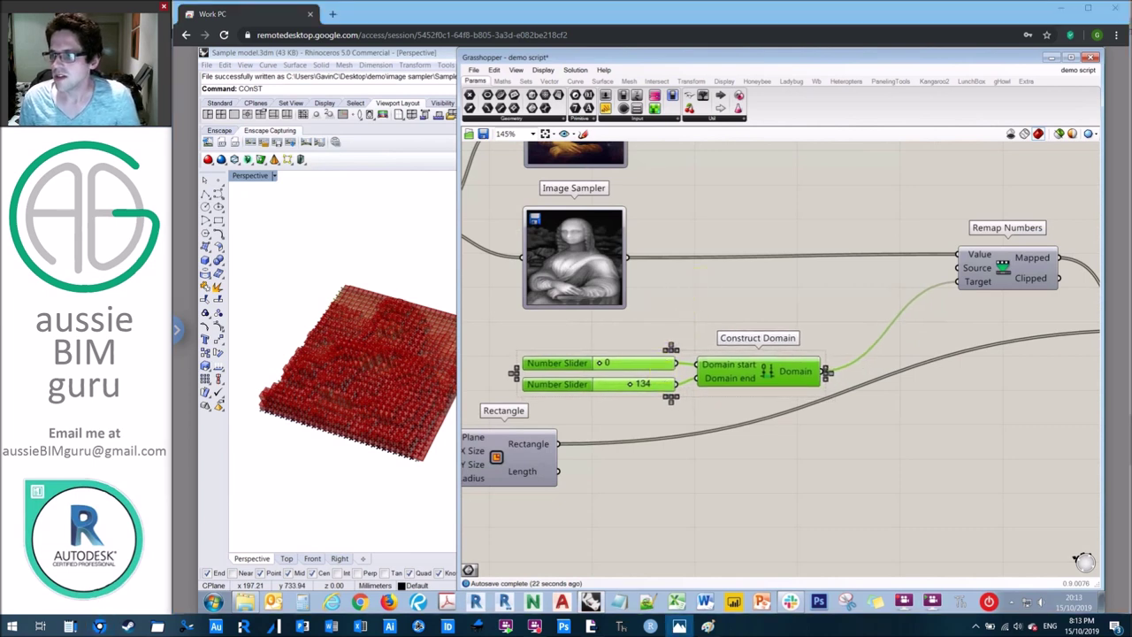
pyautogui.click(690, 248)
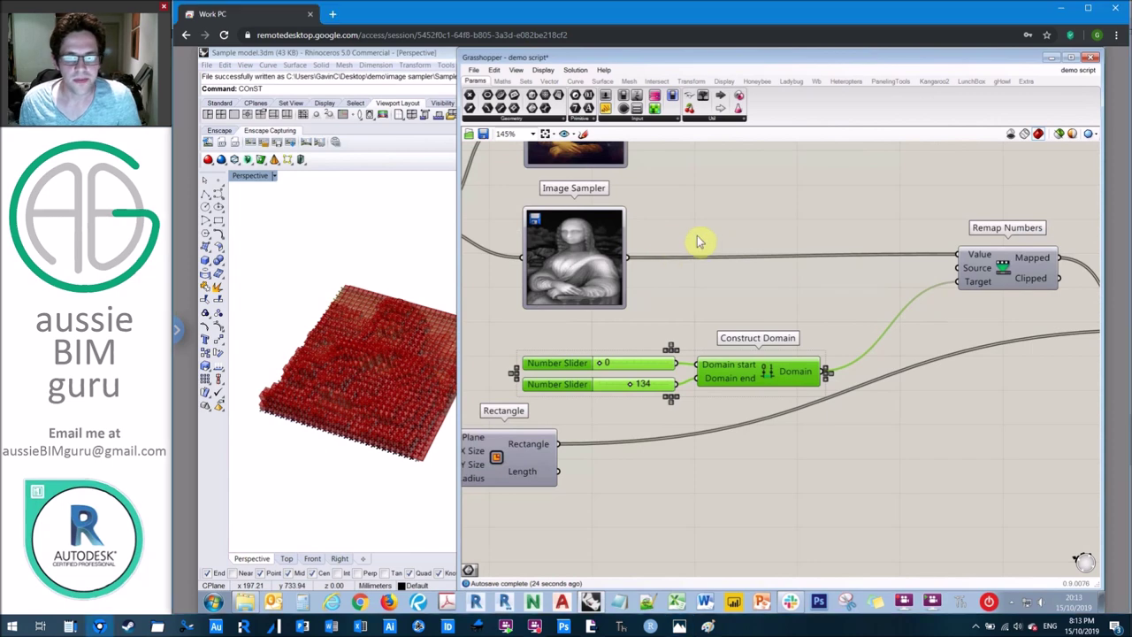
# Add an Expression component on the wire between the brightness Image Sampler and Remap Numbers
pyautogui.scroll(3, 698, 242)
pyautogui.doubleClick(698, 240)
pyautogui.write('expre')
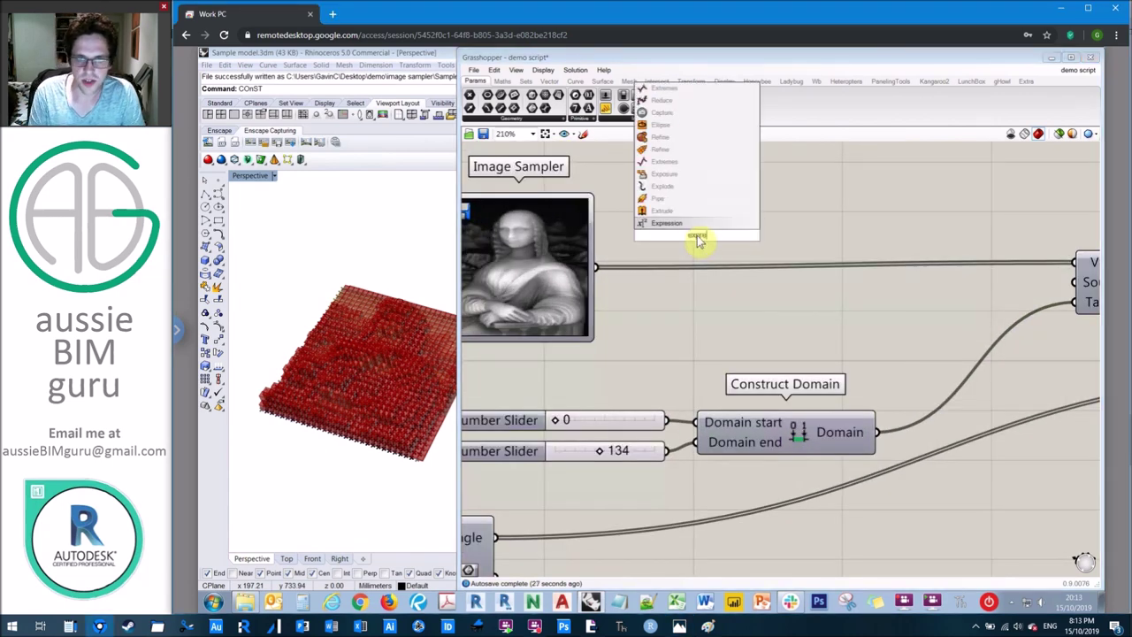
pyautogui.click(725, 223)
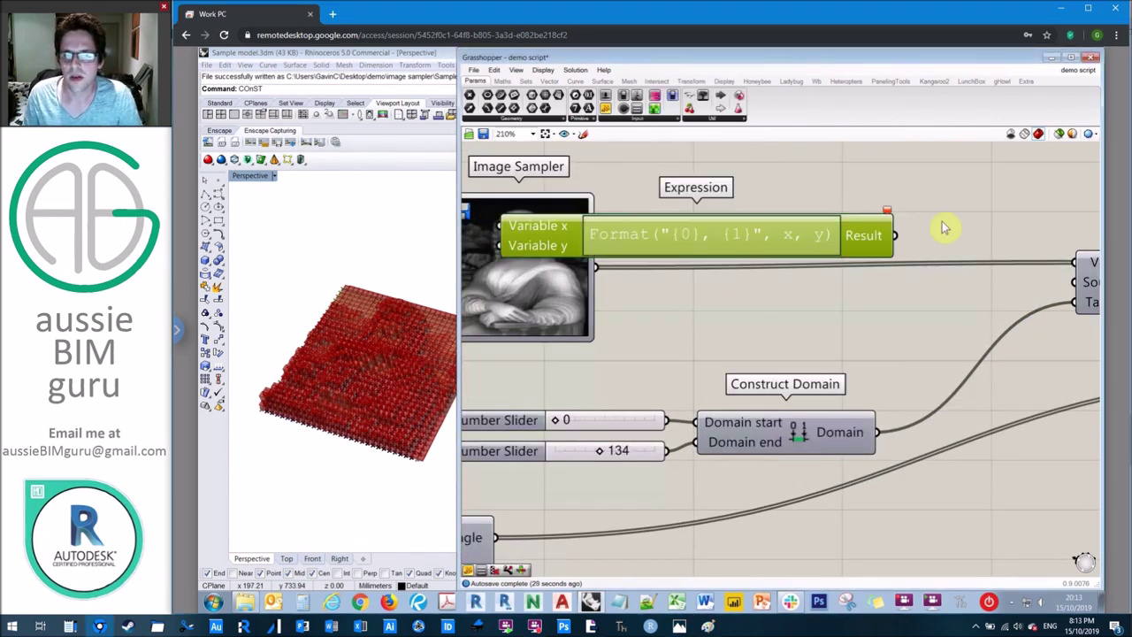
pyautogui.scroll(2, 752, 211)
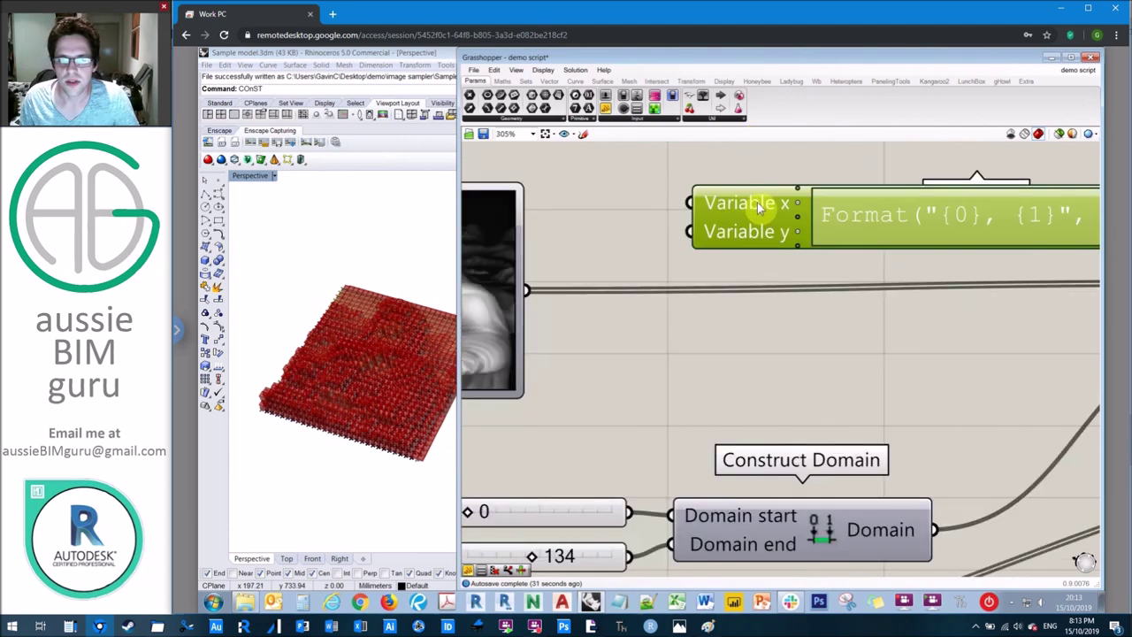
# Rename the Expression component's two inputs, Variable x and Variable y, as x and y
pyautogui.rightClick(757, 202)
pyautogui.moveTo(808, 208); pyautogui.dragTo(716, 221)
pyautogui.write('x')
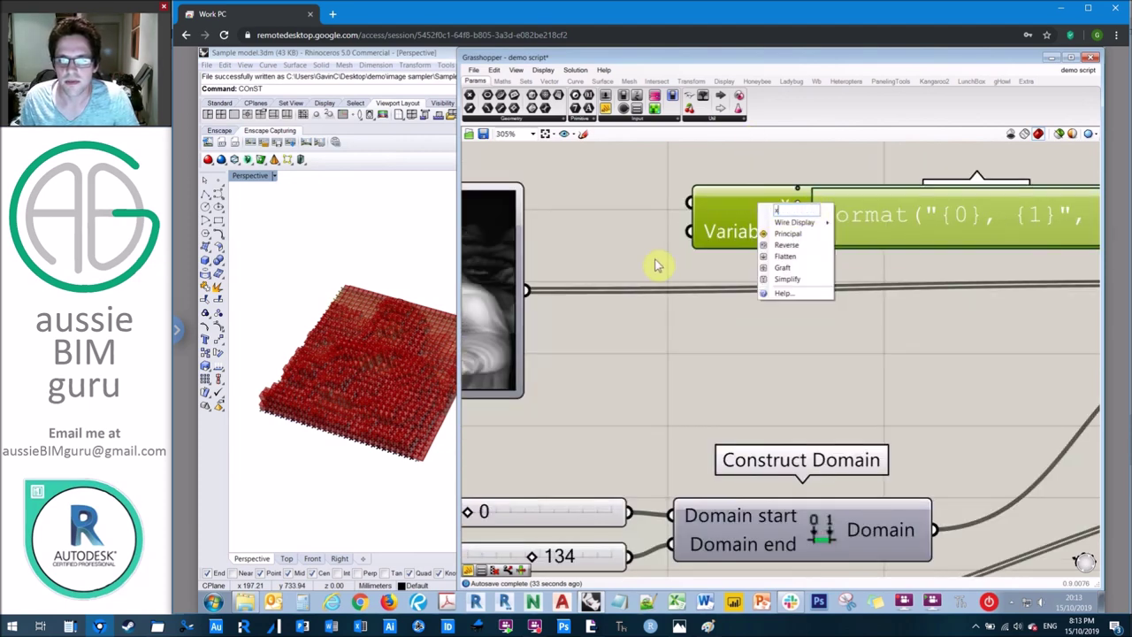
pyautogui.click(658, 263)
pyautogui.rightClick(747, 234)
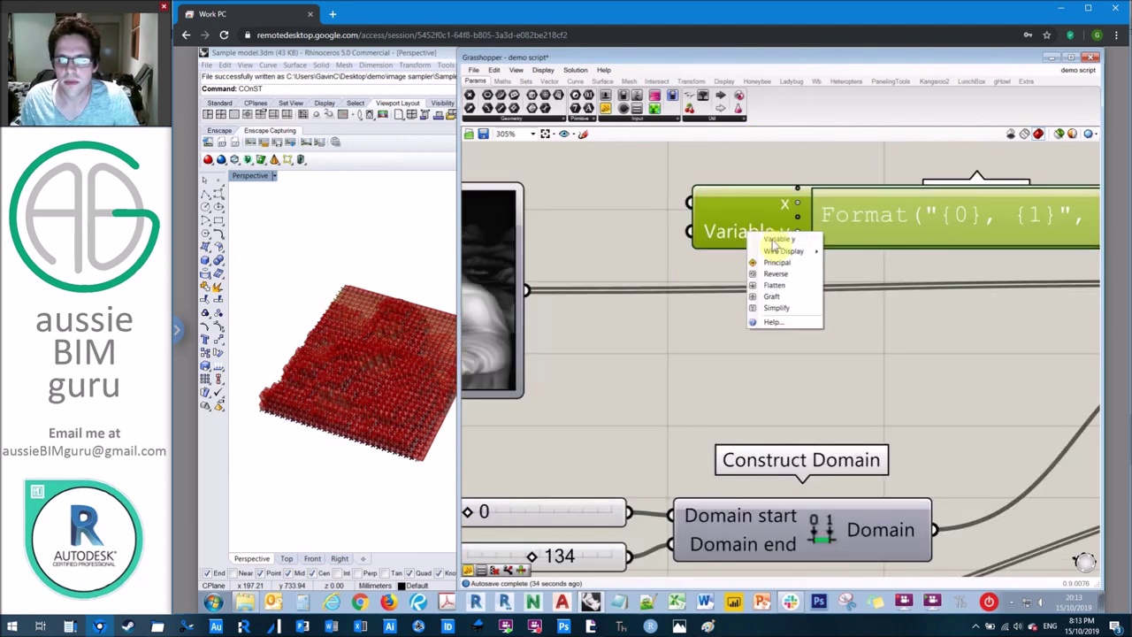
pyautogui.write('y')
pyautogui.click(660, 244)
# Set the Expression component's formula to abs(y-x)
pyautogui.doubleClick(895, 220)
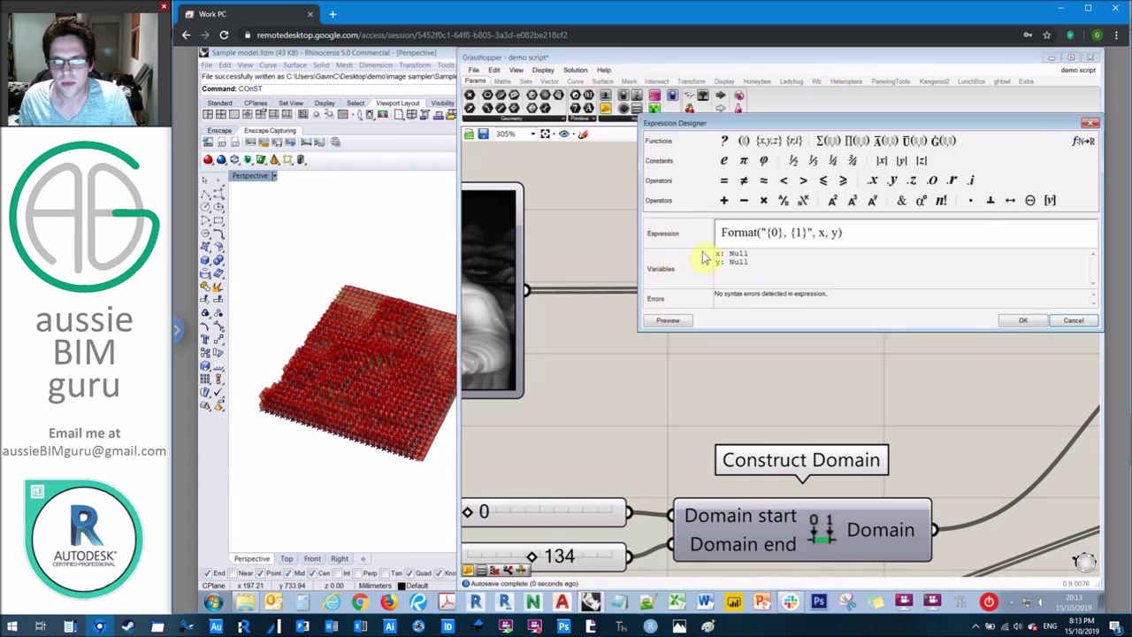
pyautogui.moveTo(845, 232); pyautogui.dragTo(625, 223)
pyautogui.write('abs')
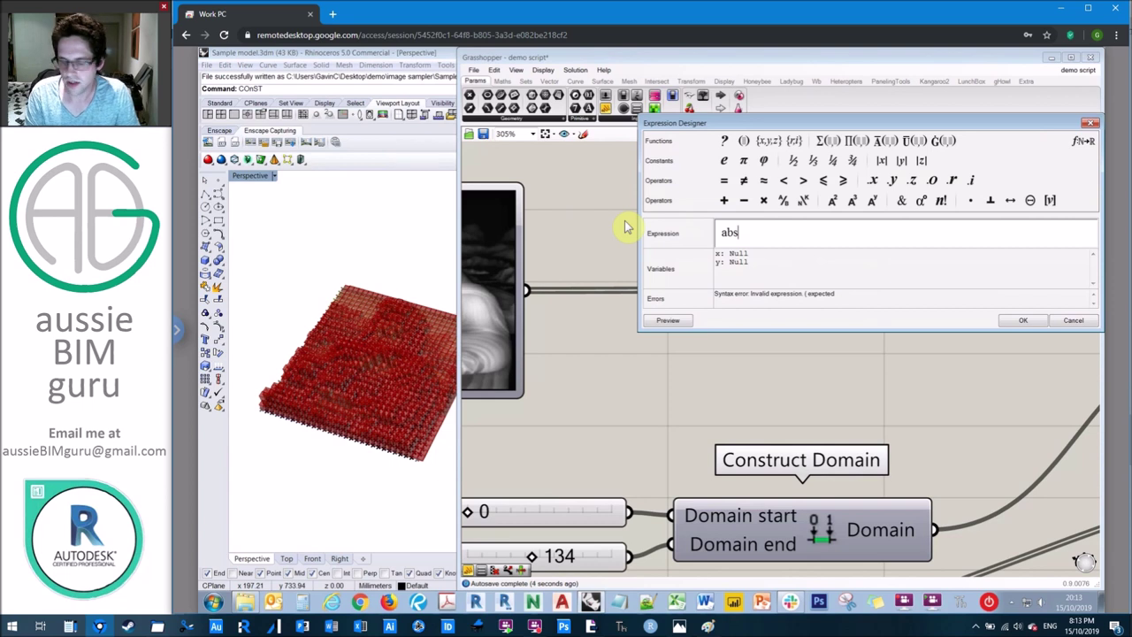
pyautogui.write('(y-x)')
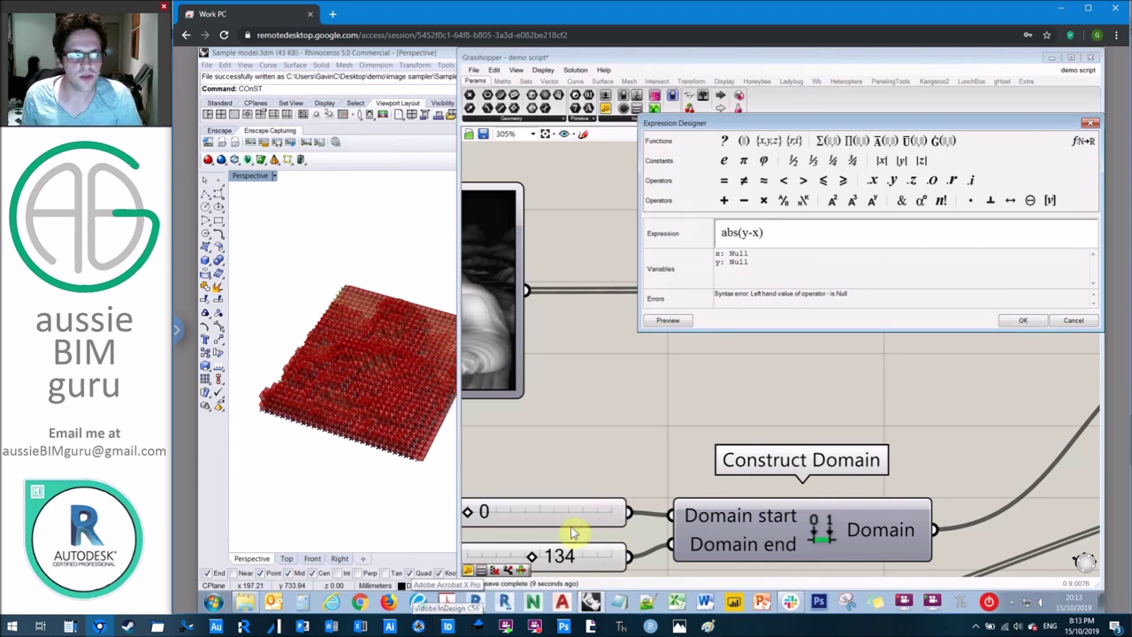
pyautogui.click(1033, 323)
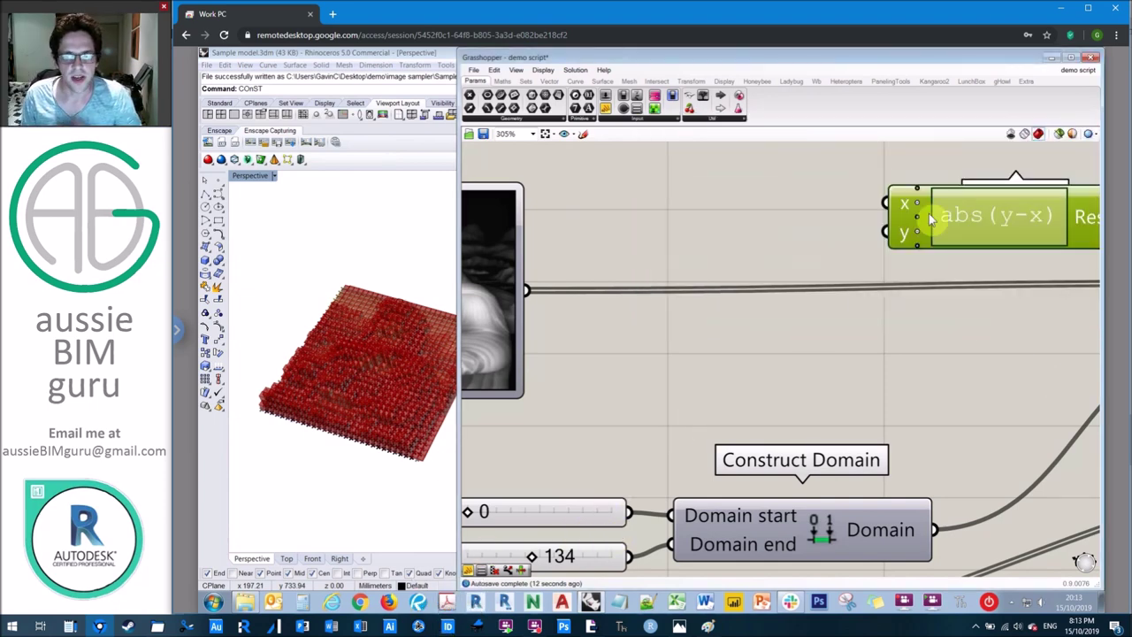
# Move the Expression component below the Remap Numbers wire and connect the brightness Image Sampler's output to its x input
pyautogui.moveTo(979, 215); pyautogui.dragTo(702, 351)
pyautogui.press('capslock')
pyautogui.write('Aaaaaaaa')
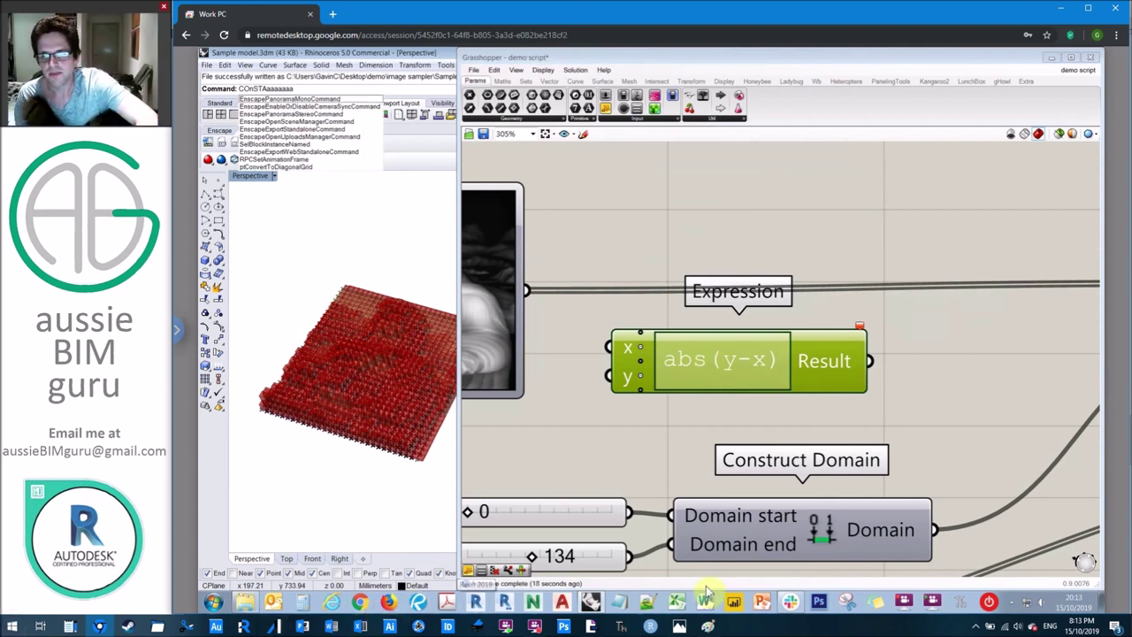
pyautogui.moveTo(524, 292); pyautogui.dragTo(611, 347)
pyautogui.moveTo(704, 362); pyautogui.dragTo(730, 355)
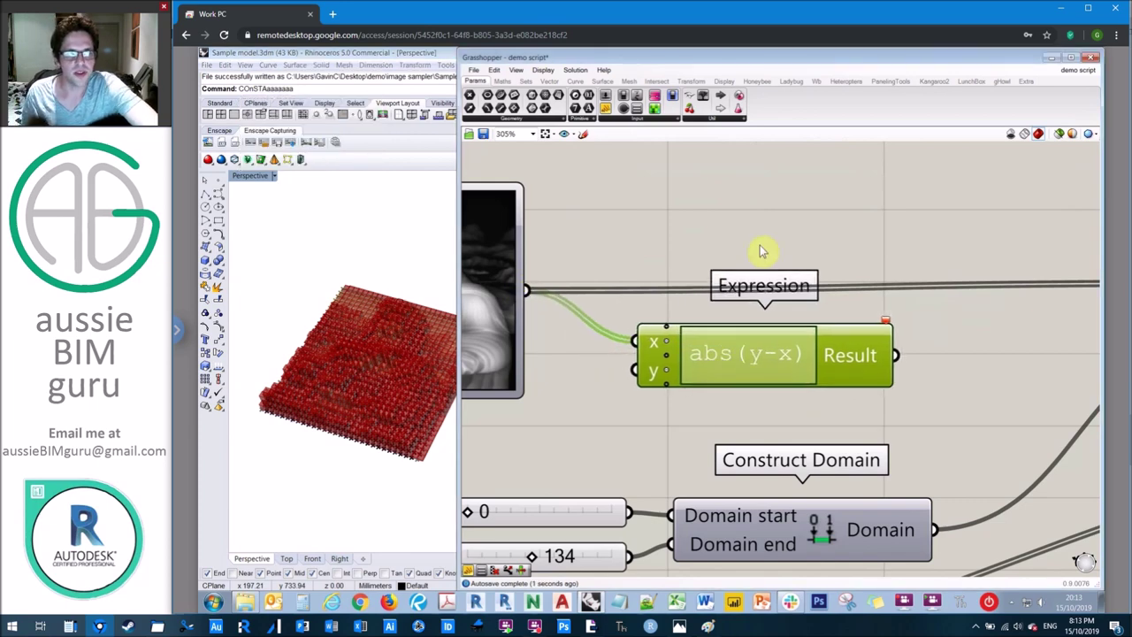
pyautogui.moveTo(753, 222); pyautogui.dragTo(803, 177, button='right')
pyautogui.click(823, 179)
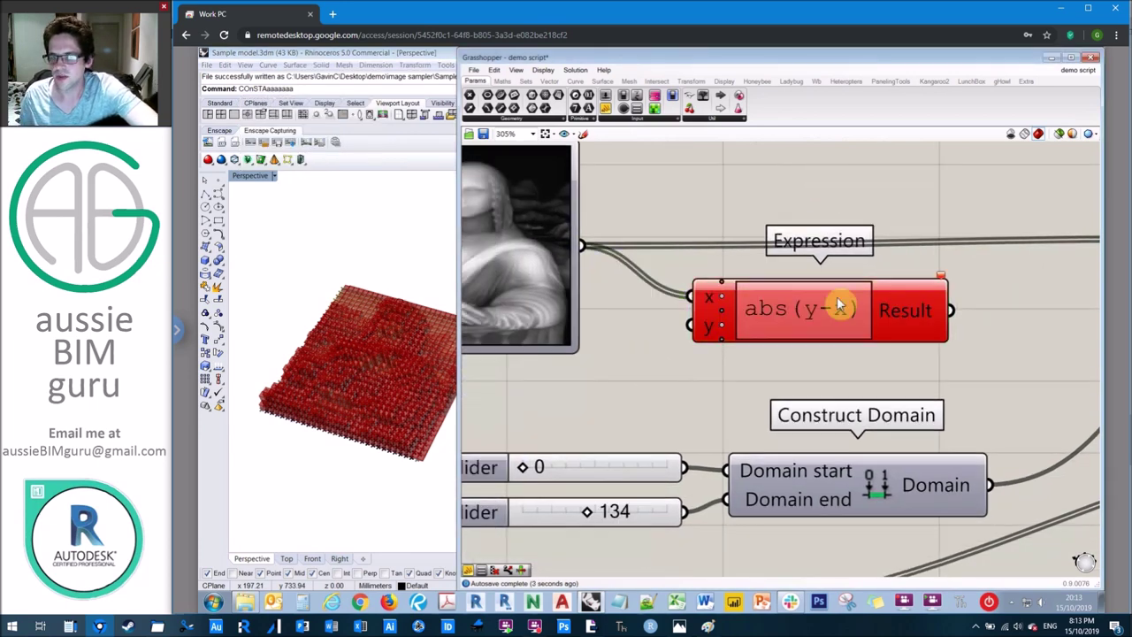
# Add a Value List component below the Expression's y input and look at its default options
pyautogui.doubleClick(633, 377)
pyautogui.write('VALUE LIST')
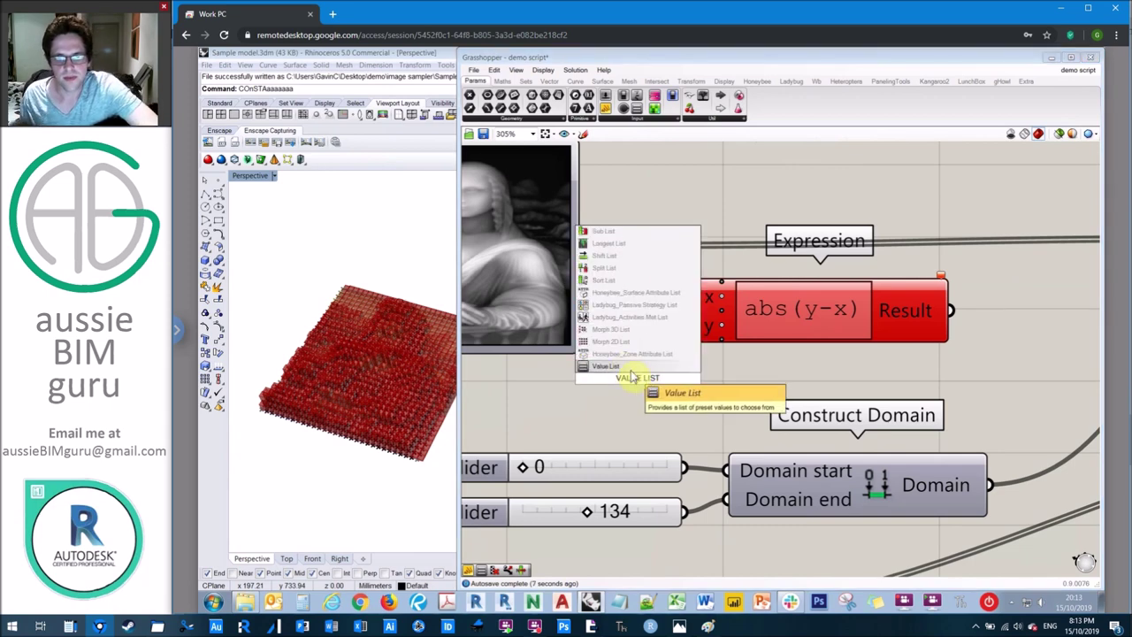
pyautogui.click(627, 365)
pyautogui.click(723, 378)
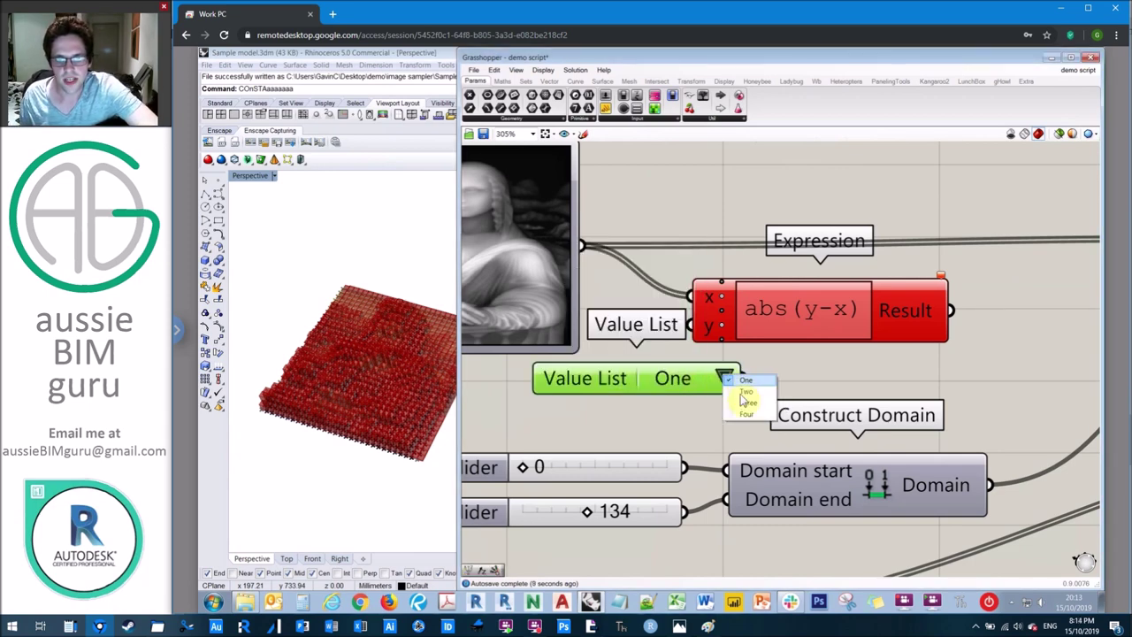
# Replace the Value List's constants with two entries: Standard = 0 and Inverted = 1
pyautogui.rightClick(691, 386)
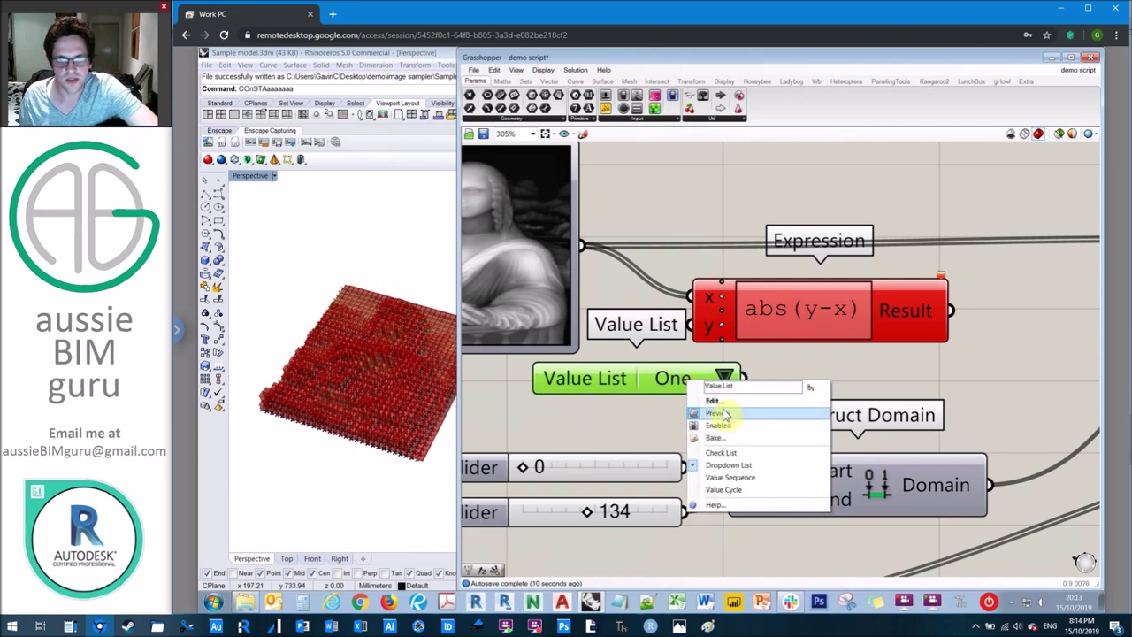
pyautogui.click(722, 403)
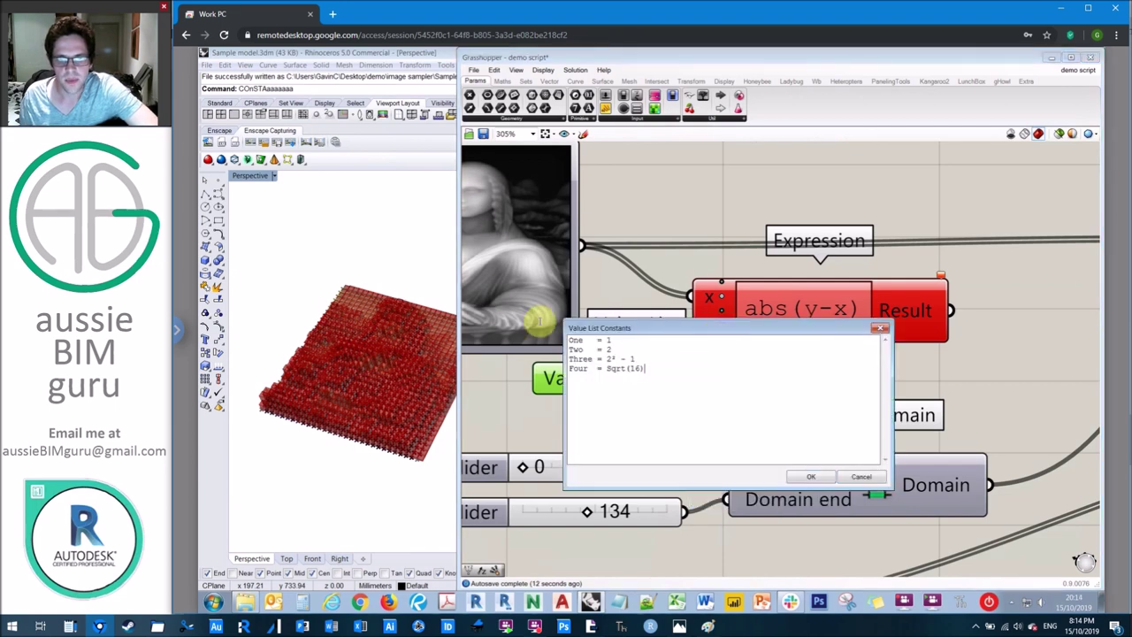
pyautogui.hotkey('ctrl', 'a')
pyautogui.write('a')
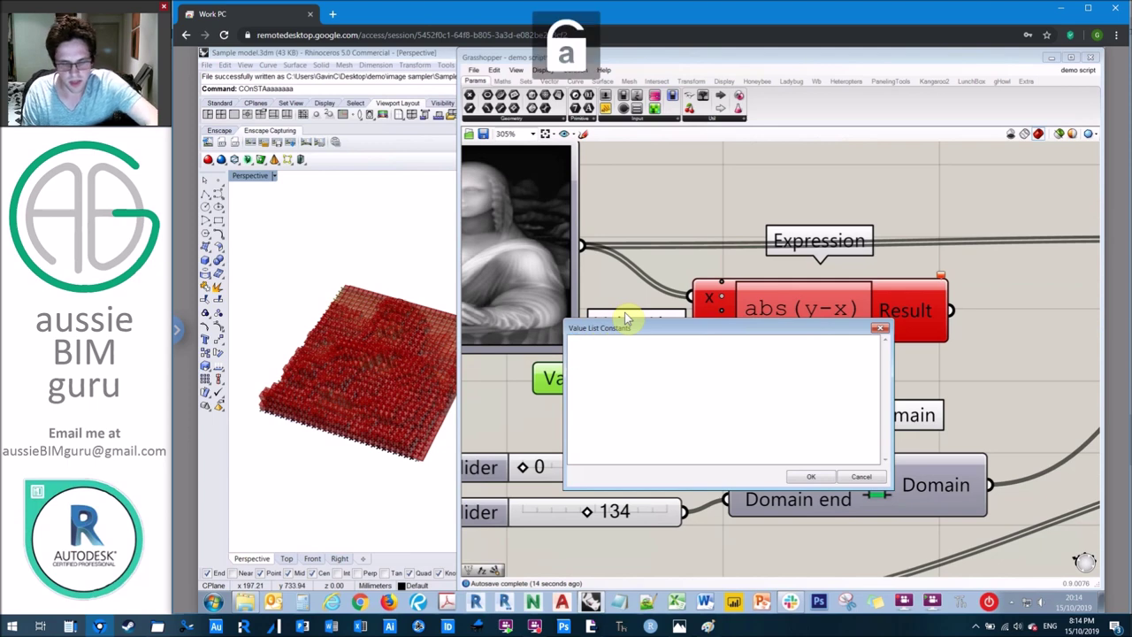
pyautogui.press('BackSpace')
pyautogui.press('BackSpace')
pyautogui.press('BackSpace')
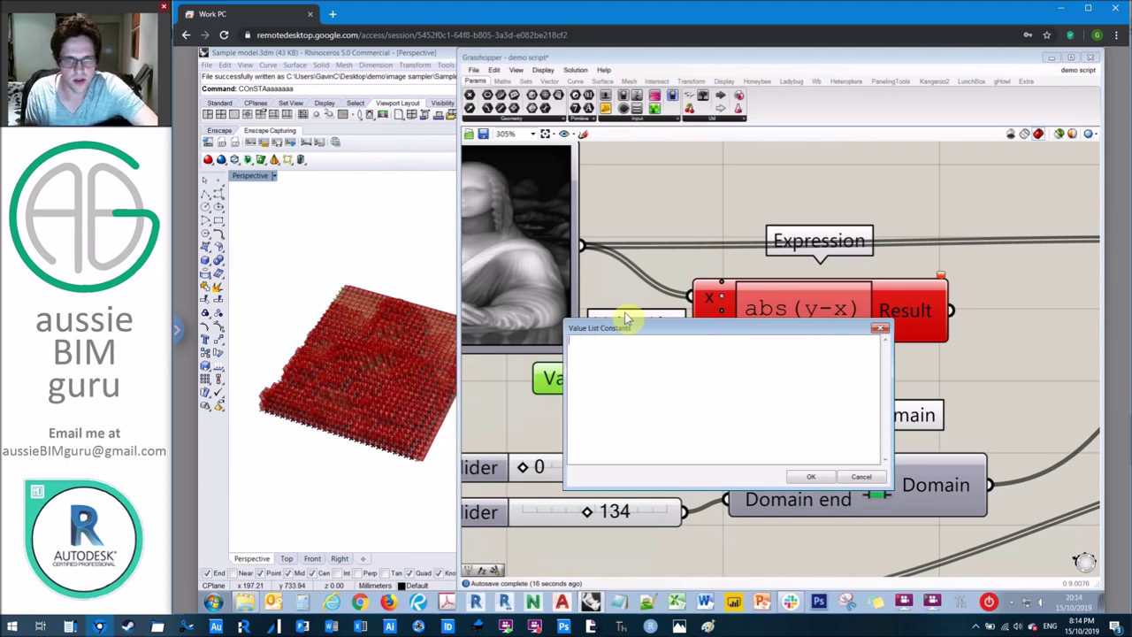
pyautogui.write('Standard =')
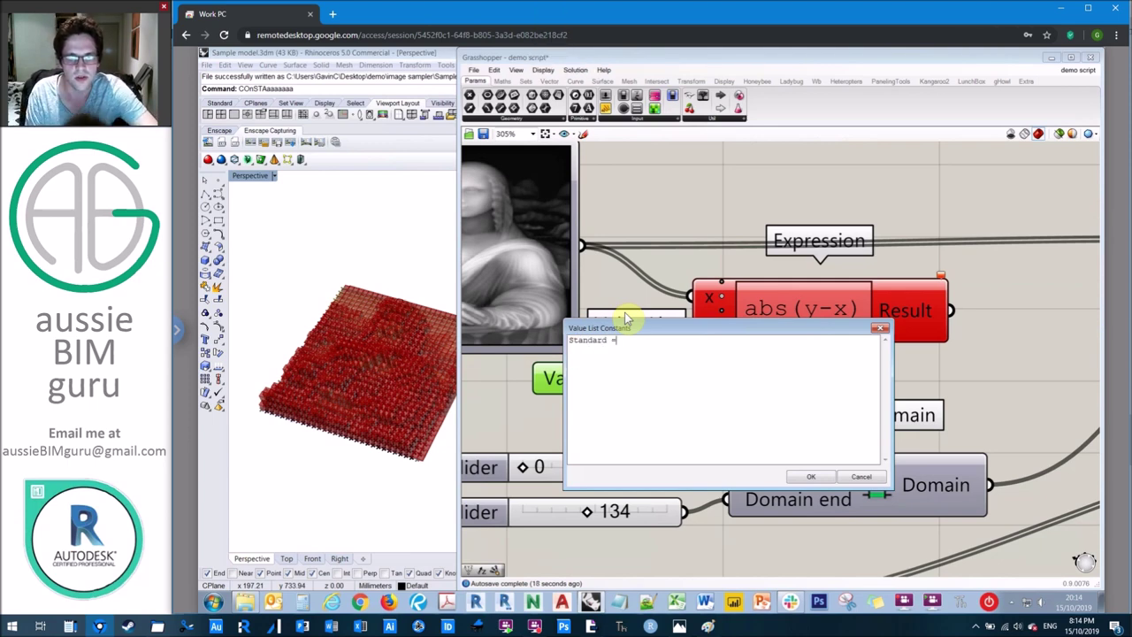
pyautogui.write(' 0')
pyautogui.press('Return')
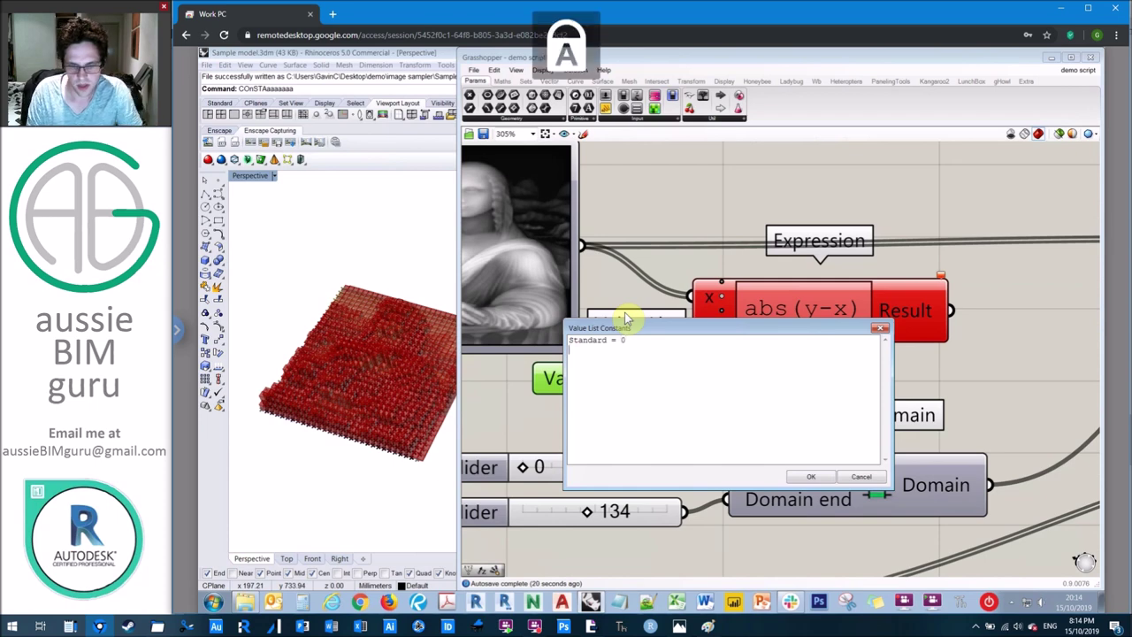
pyautogui.write('Inverted = 1')
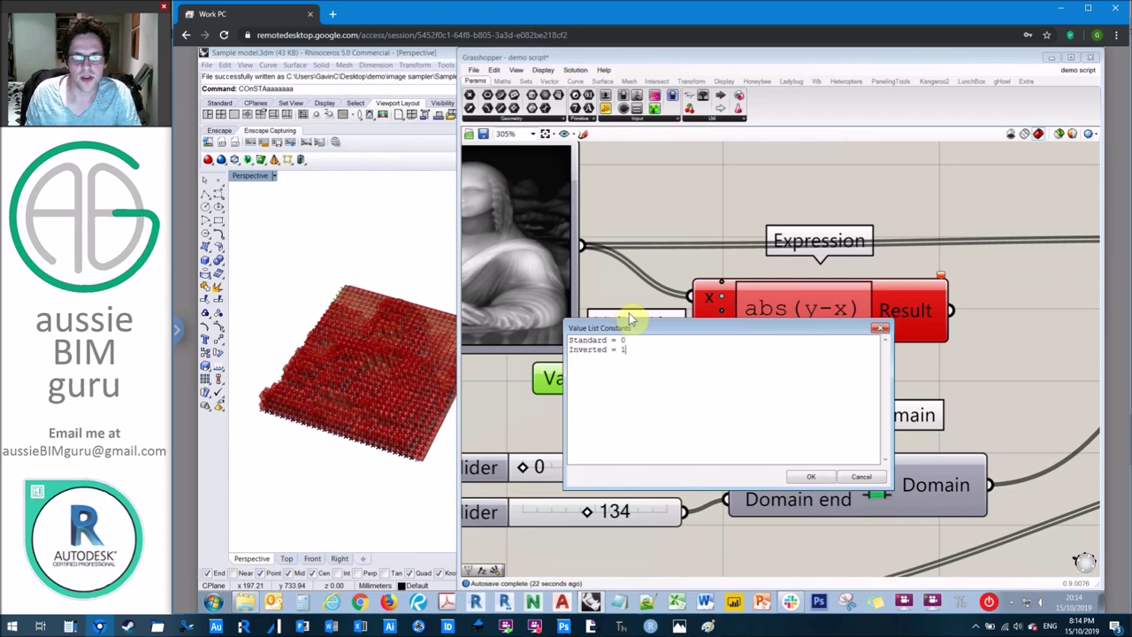
pyautogui.click(808, 477)
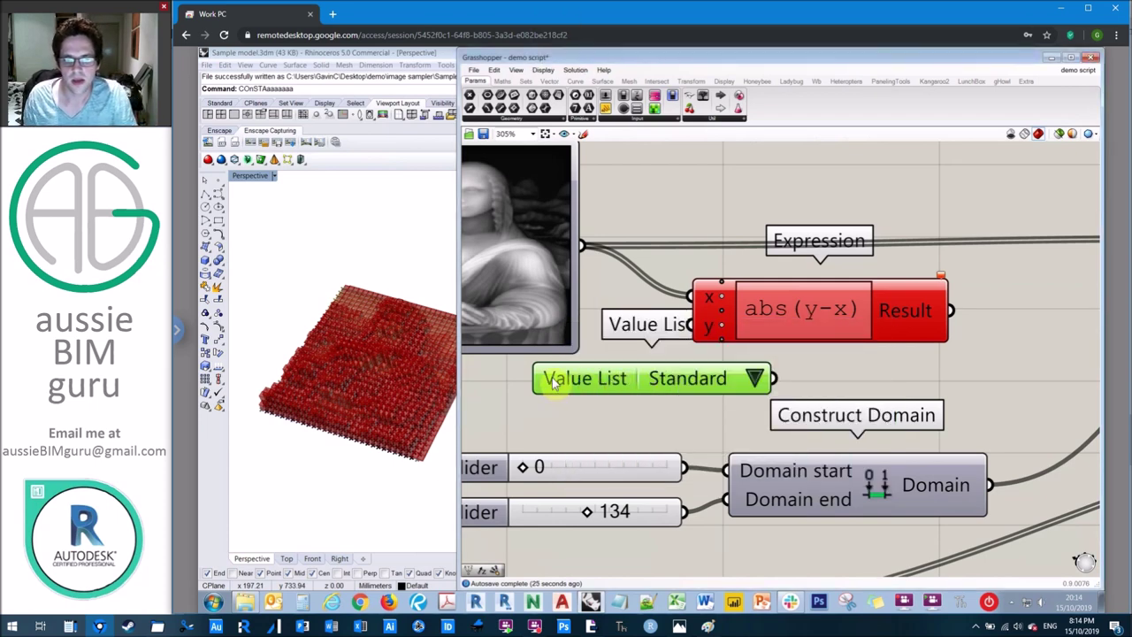
# Move the Value List further from the Expression, leave it on Standard, and connect it to the y input
pyautogui.moveTo(553, 380); pyautogui.dragTo(466, 381)
pyautogui.click(670, 379)
pyautogui.click(683, 396)
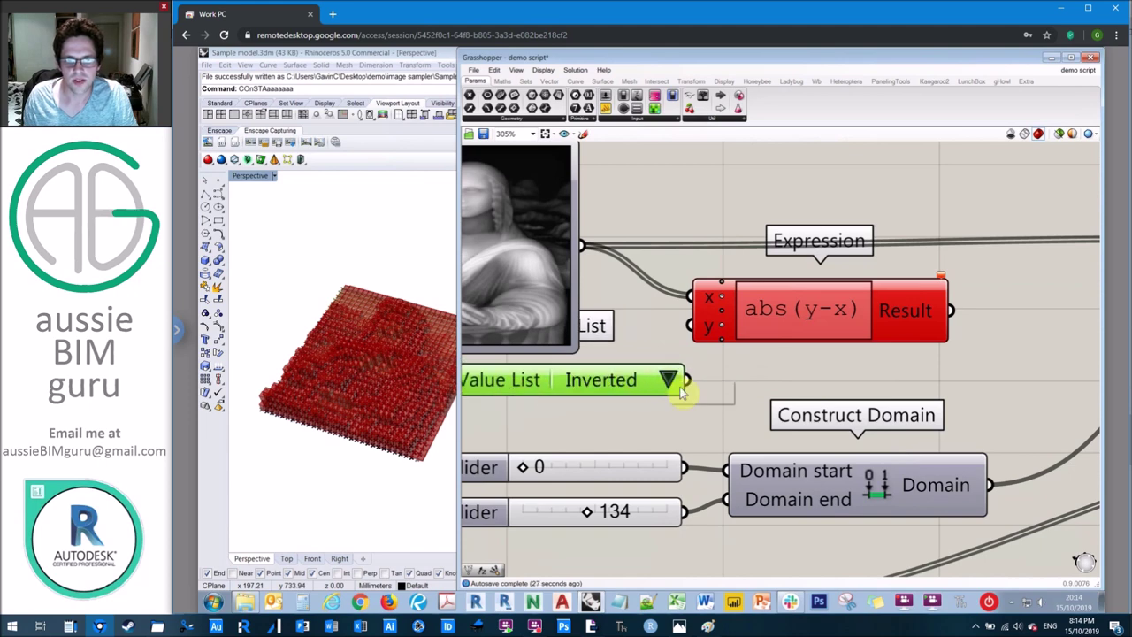
pyautogui.click(685, 394)
pyautogui.moveTo(688, 380); pyautogui.dragTo(703, 321)
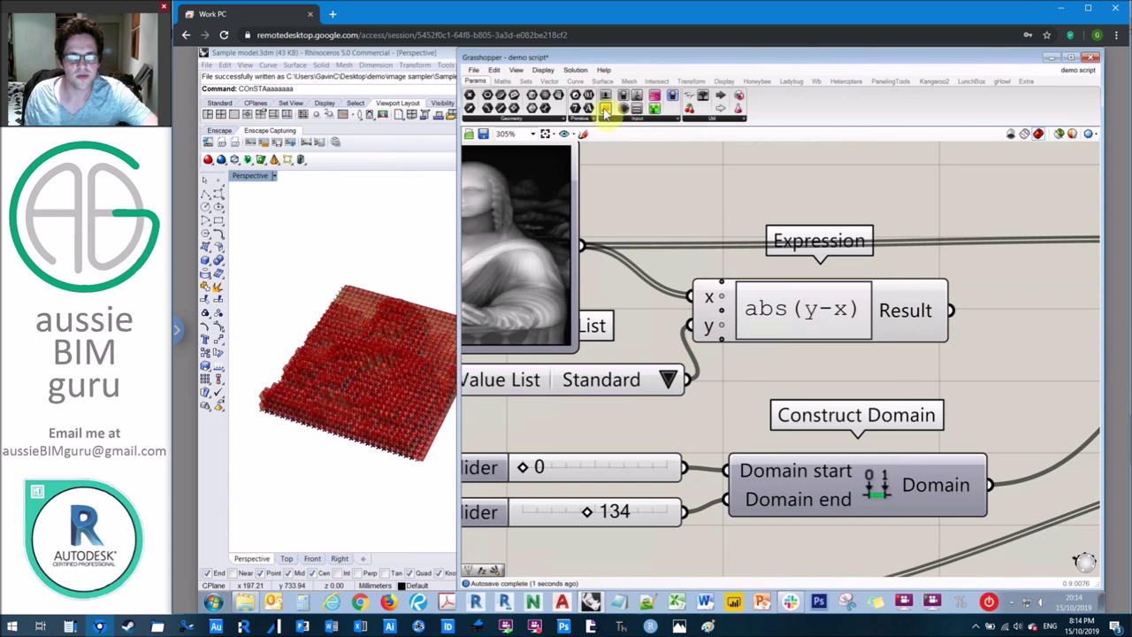
# Attach a Panel to the Expression's Result and switch the Value List to Inverted to compare the values
pyautogui.moveTo(605, 108); pyautogui.dragTo(1043, 217)
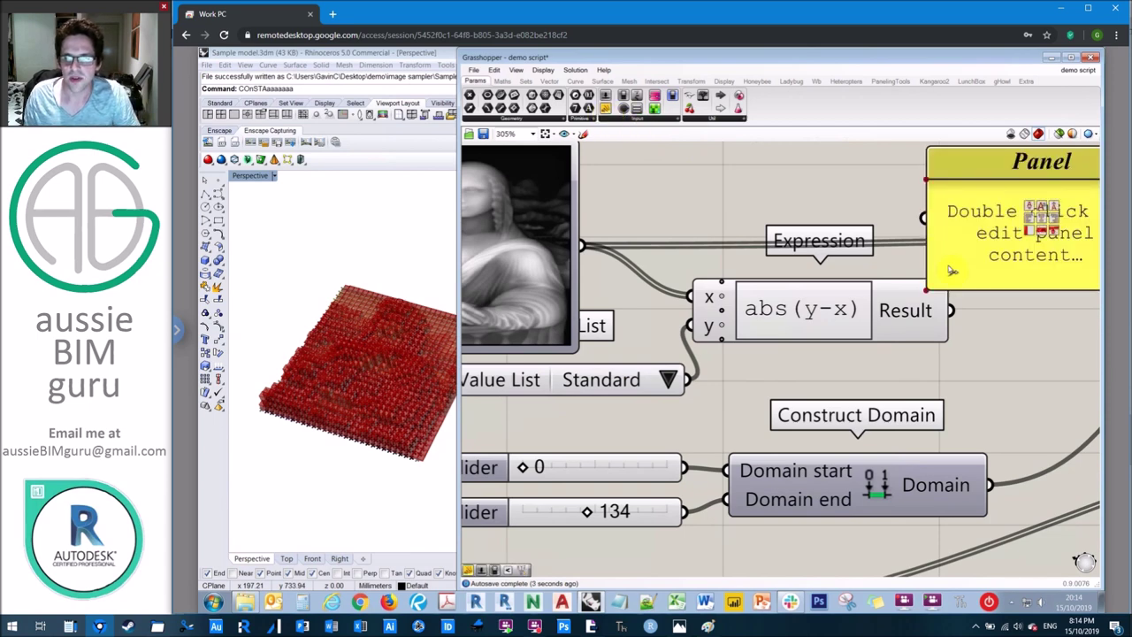
pyautogui.moveTo(949, 266); pyautogui.dragTo(958, 315)
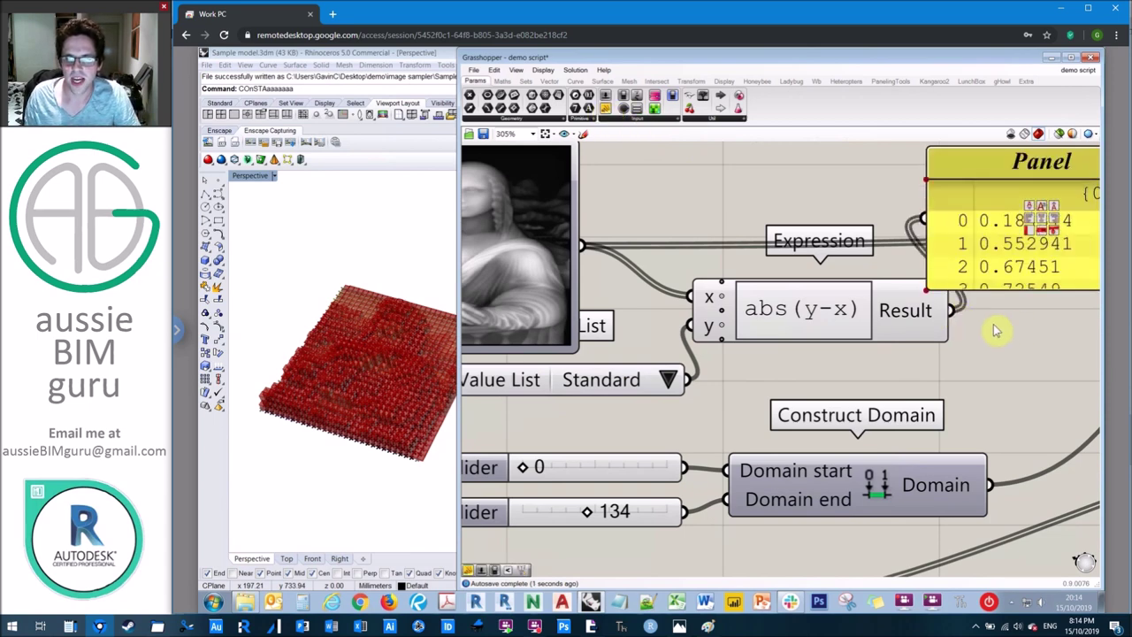
pyautogui.moveTo(995, 330); pyautogui.dragTo(973, 329, button='right')
pyautogui.scroll(-2, 967, 327)
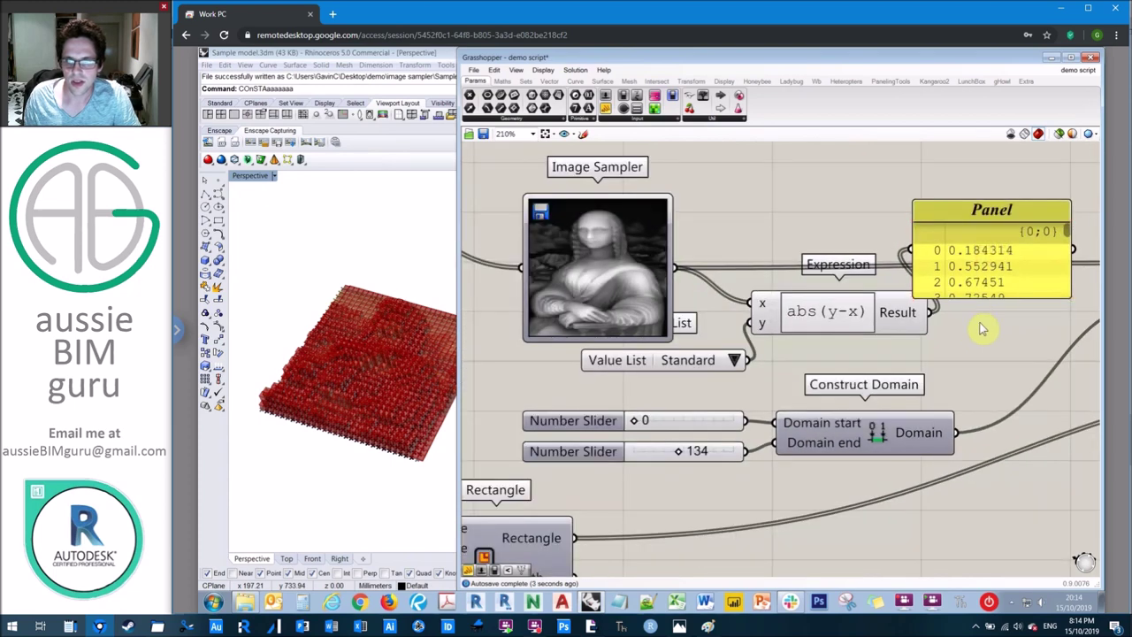
pyautogui.click(734, 360)
pyautogui.click(764, 376)
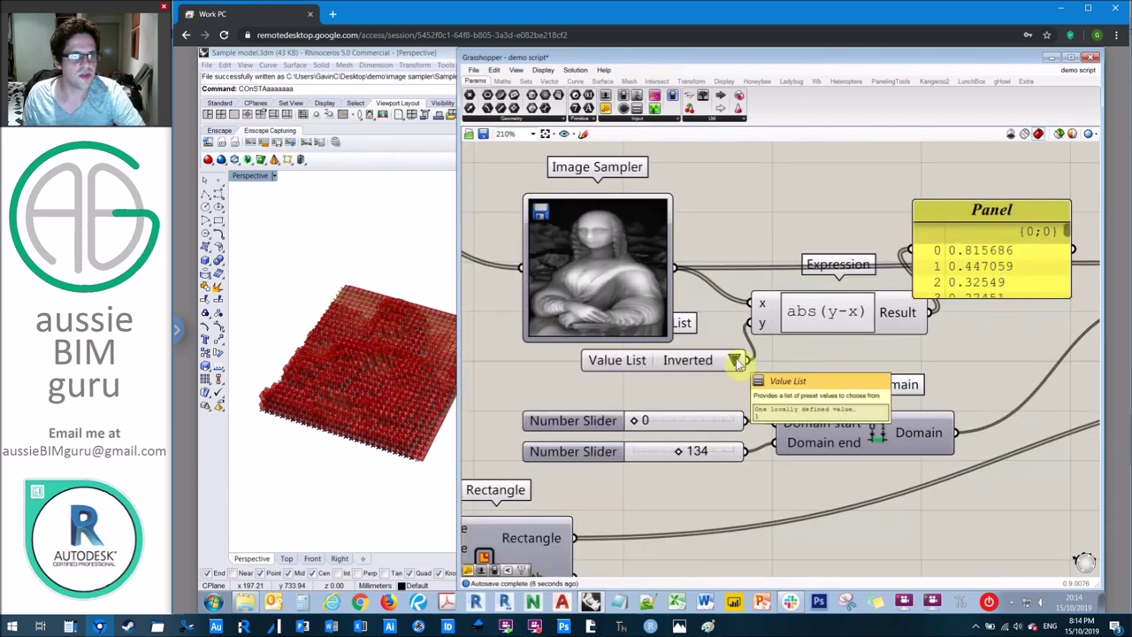
# Move the Value List beneath the brightness Image Sampler and delete the Panel attached to the Expression
pyautogui.click(673, 365)
pyautogui.moveTo(620, 361); pyautogui.dragTo(560, 381)
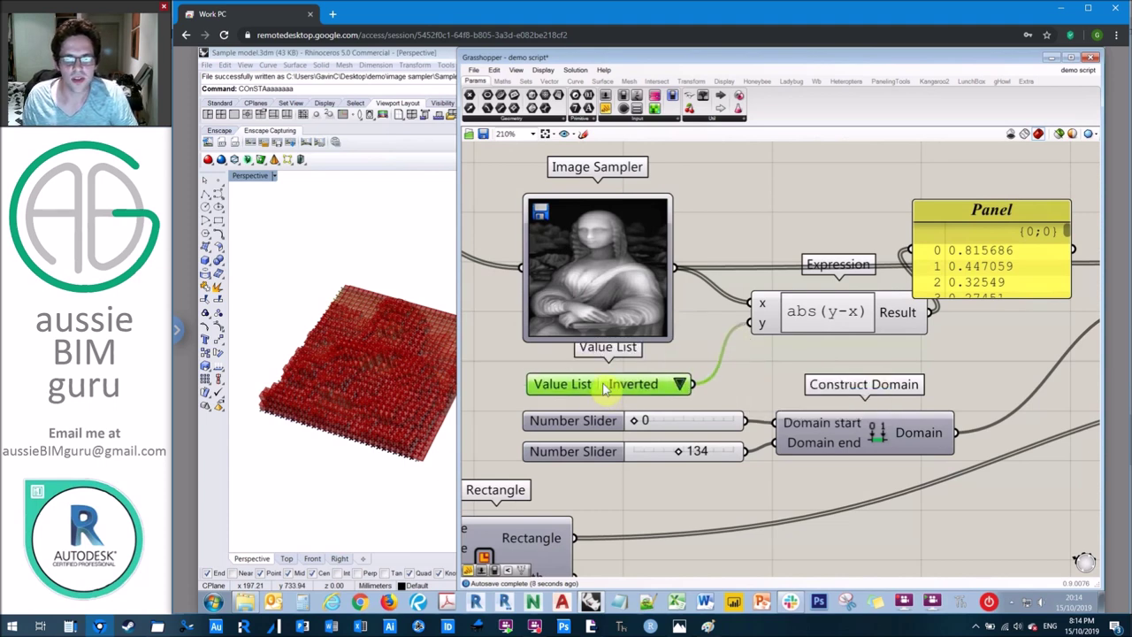
pyautogui.click(952, 230)
pyautogui.press('Delete')
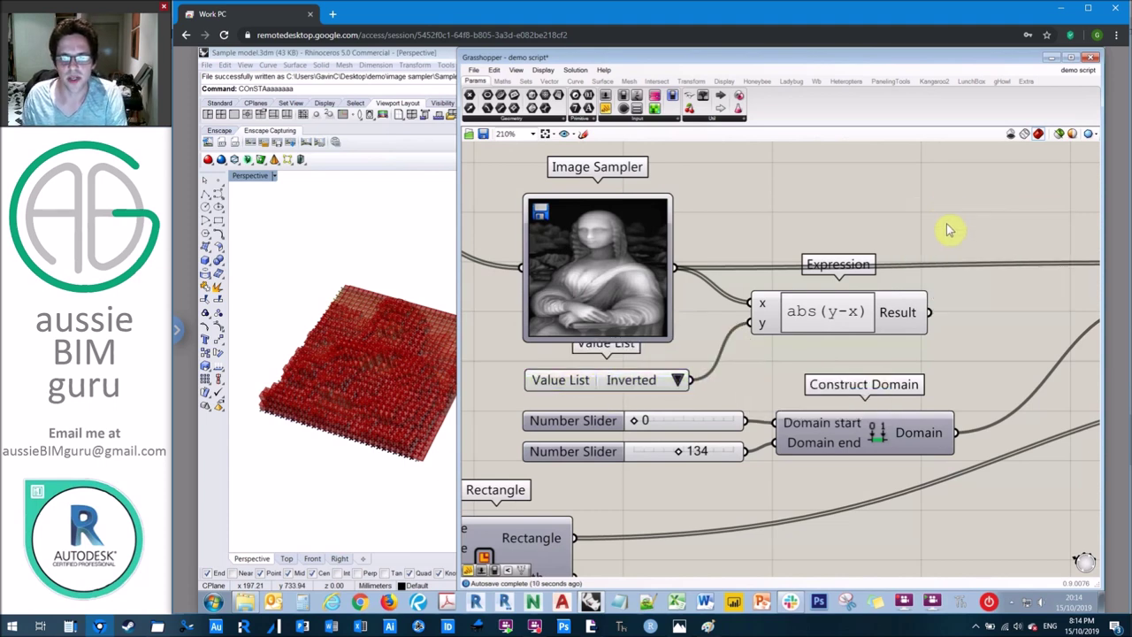
# Connect the Expression's Result to the Value input of Remap Numbers, replacing the direct Image Sampler connection
pyautogui.moveTo(890, 220); pyautogui.dragTo(771, 225, button='right')
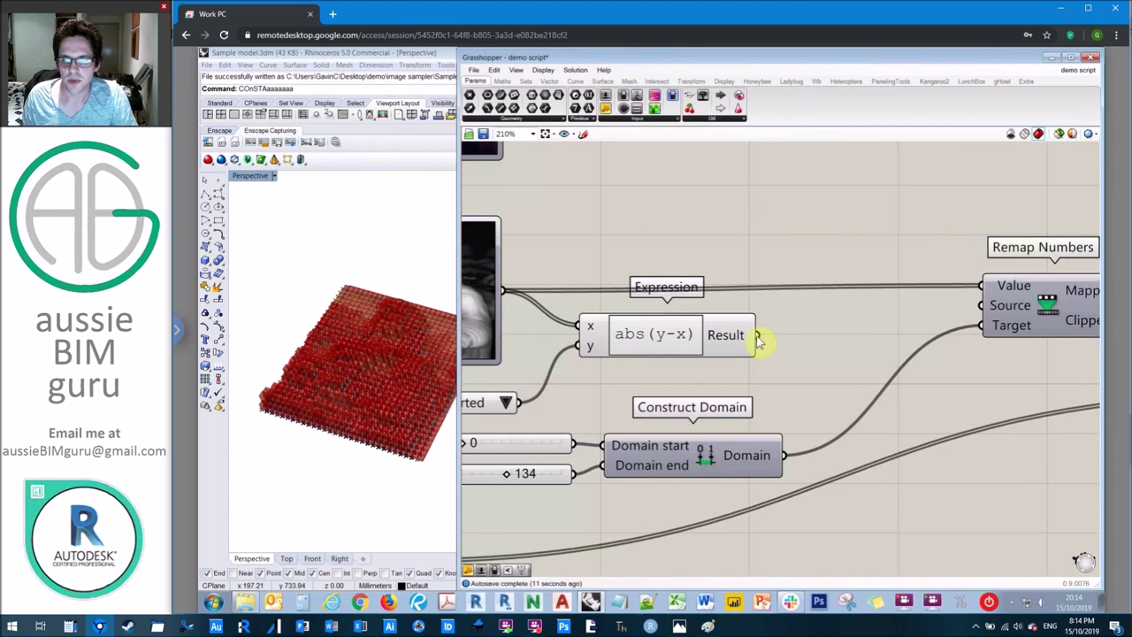
pyautogui.moveTo(757, 335); pyautogui.dragTo(983, 285)
pyautogui.moveTo(807, 248); pyautogui.dragTo(952, 235, button='right')
# Switch the Value List to Standard, to Inverted, and back to Standard to compare the box heights
pyautogui.click(653, 389)
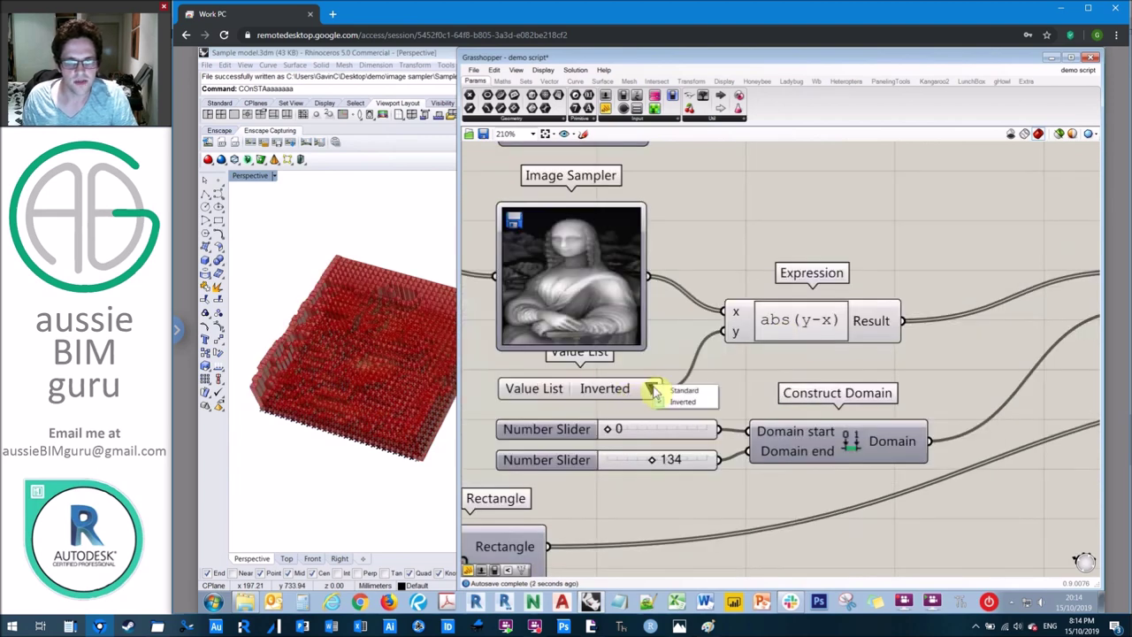
pyautogui.click(679, 393)
pyautogui.click(659, 391)
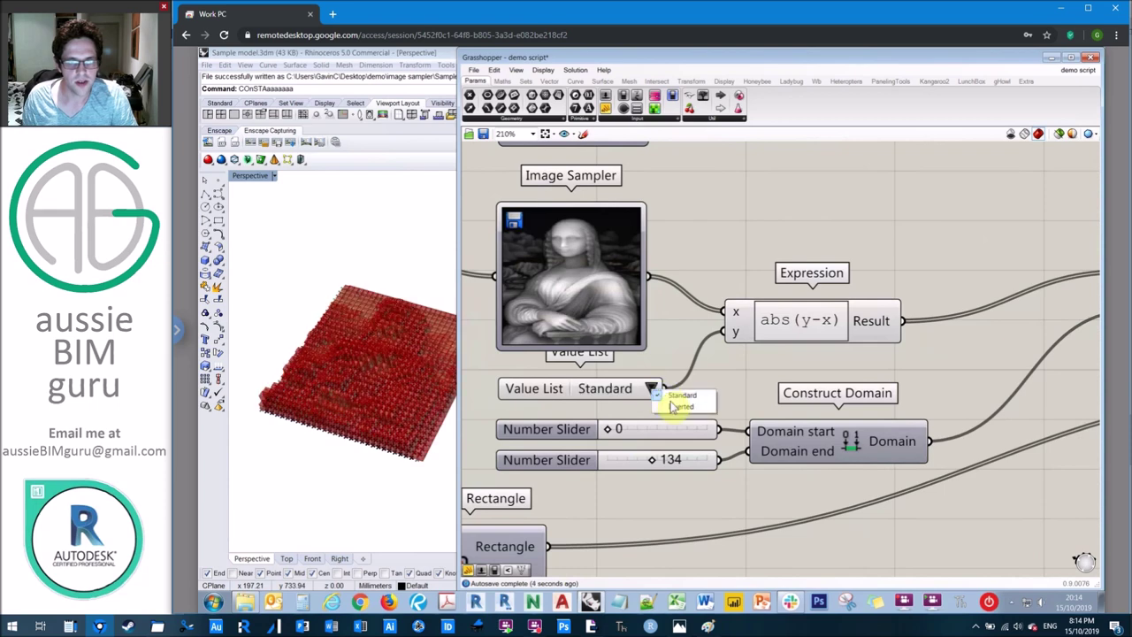
pyautogui.click(677, 407)
pyautogui.click(652, 391)
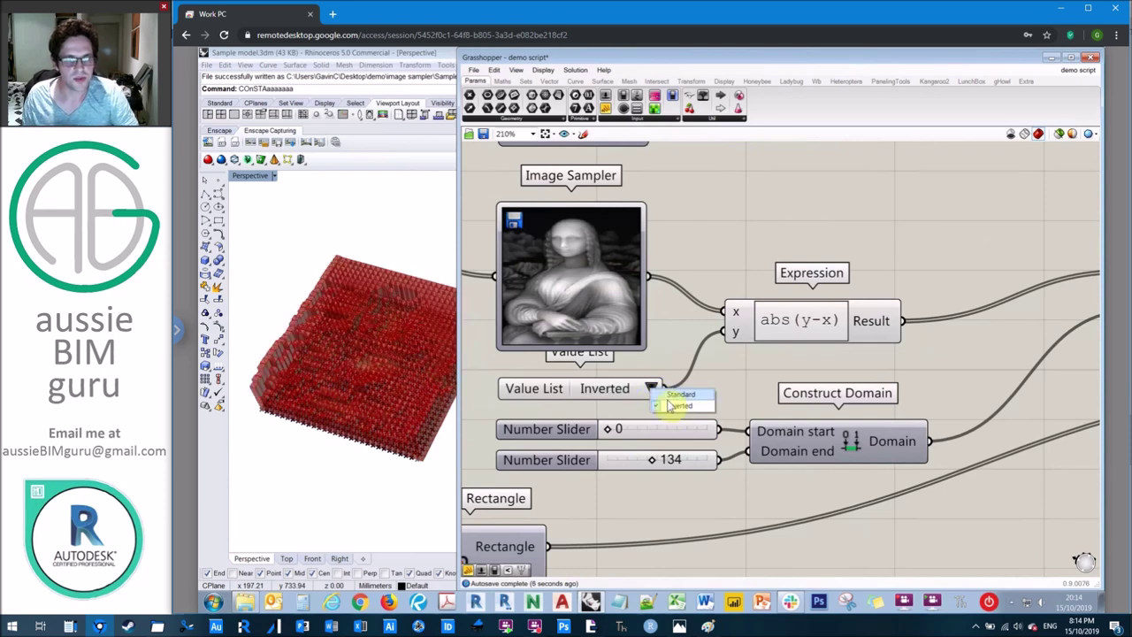
pyautogui.click(677, 395)
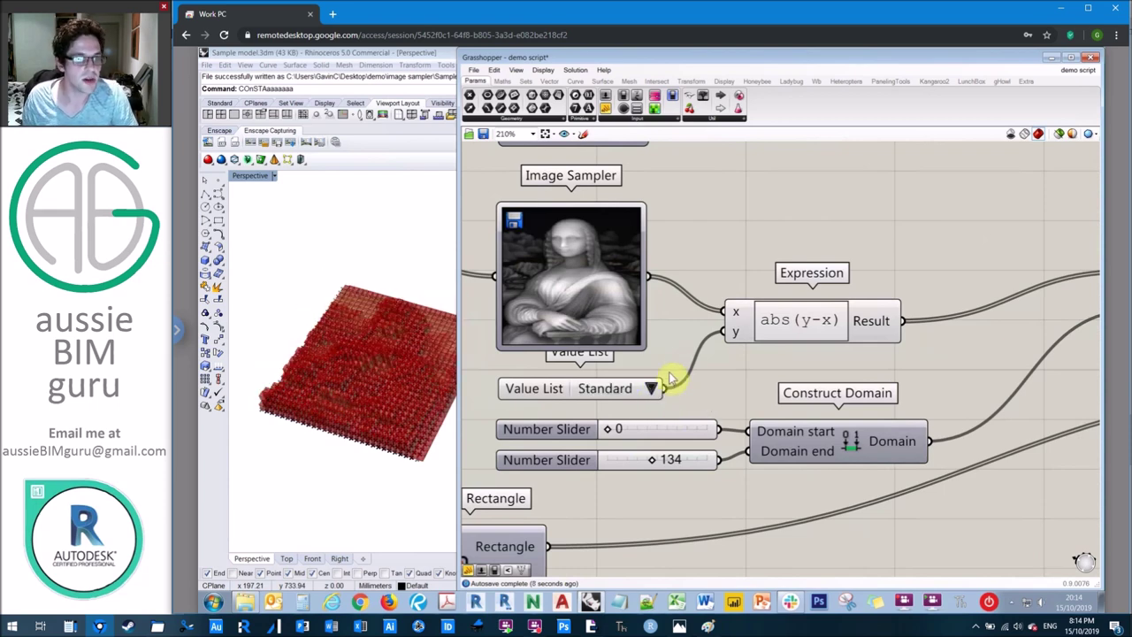
# Turn off the viewport preview of the Box Rectangle component
pyautogui.scroll(-1, 728, 251)
pyautogui.moveTo(707, 241); pyautogui.dragTo(493, 252, button='right')
pyautogui.scroll(-2, 846, 243)
pyautogui.moveTo(992, 234); pyautogui.dragTo(843, 276, button='right')
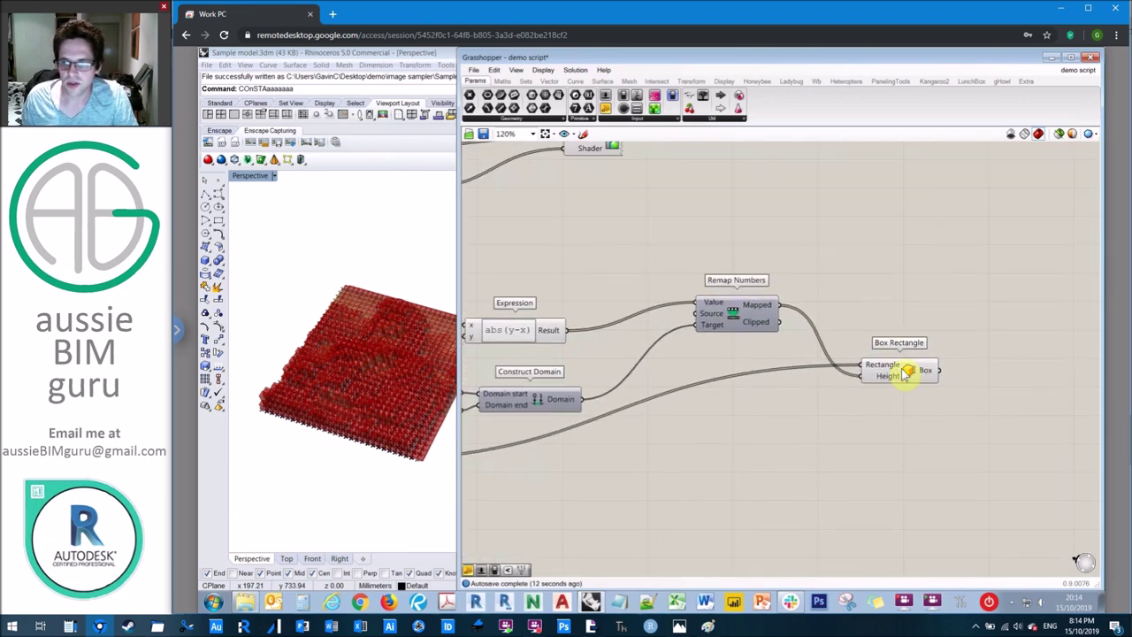
pyautogui.click(904, 375)
pyautogui.rightClick(904, 369)
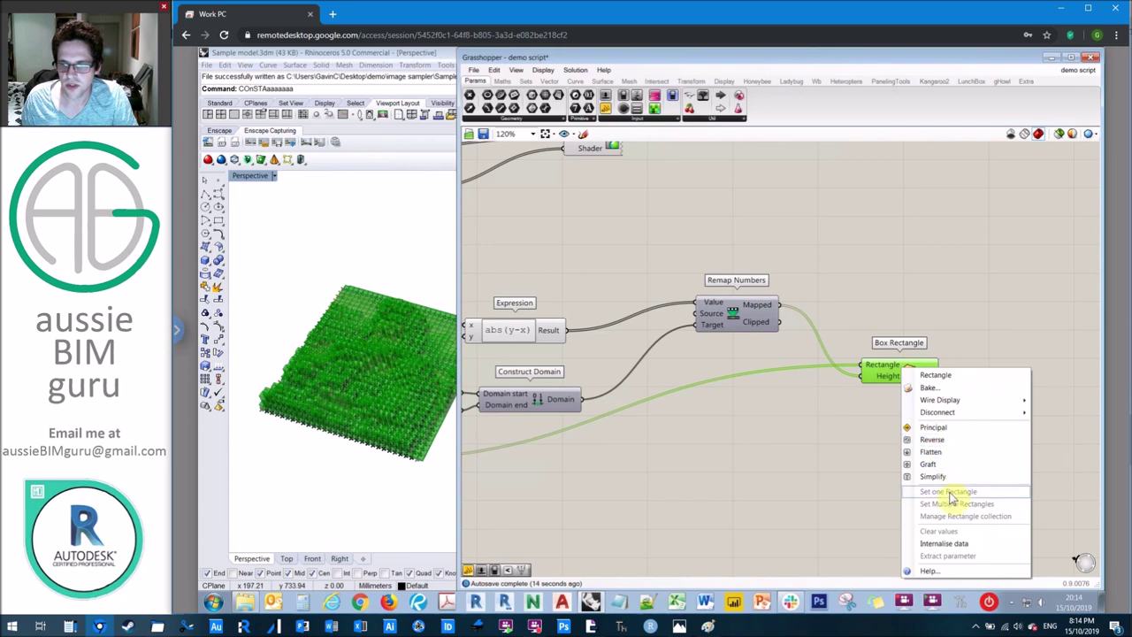
pyautogui.middleClick(909, 364)
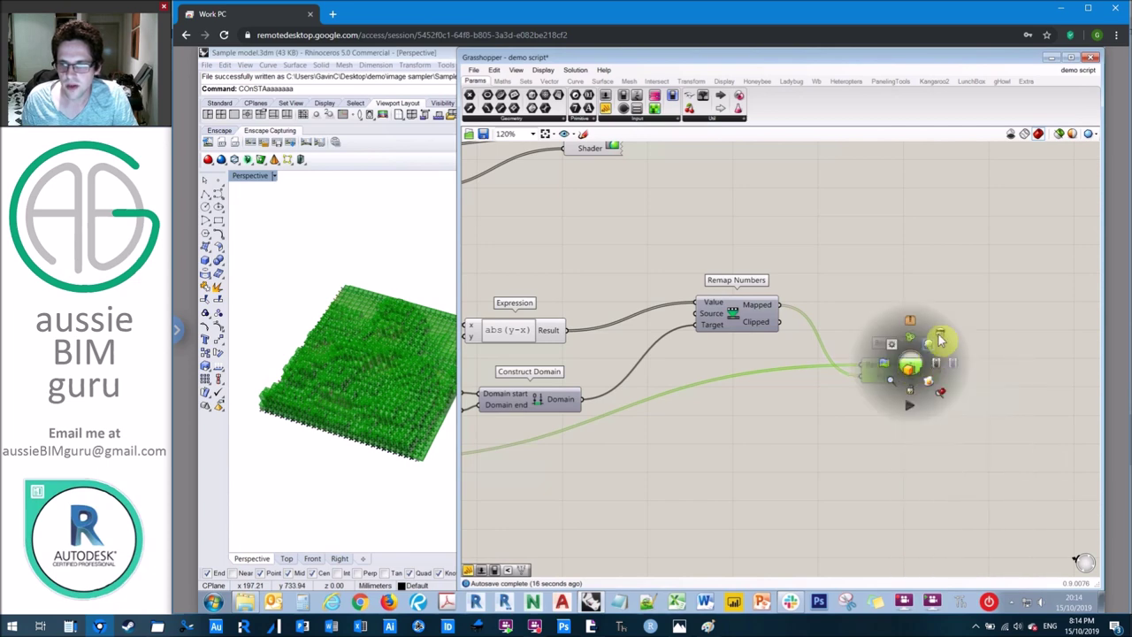
pyautogui.click(943, 336)
# Move the Custom Preview component across the canvas to sit above the Box Rectangle component
pyautogui.scroll(-2, 961, 283)
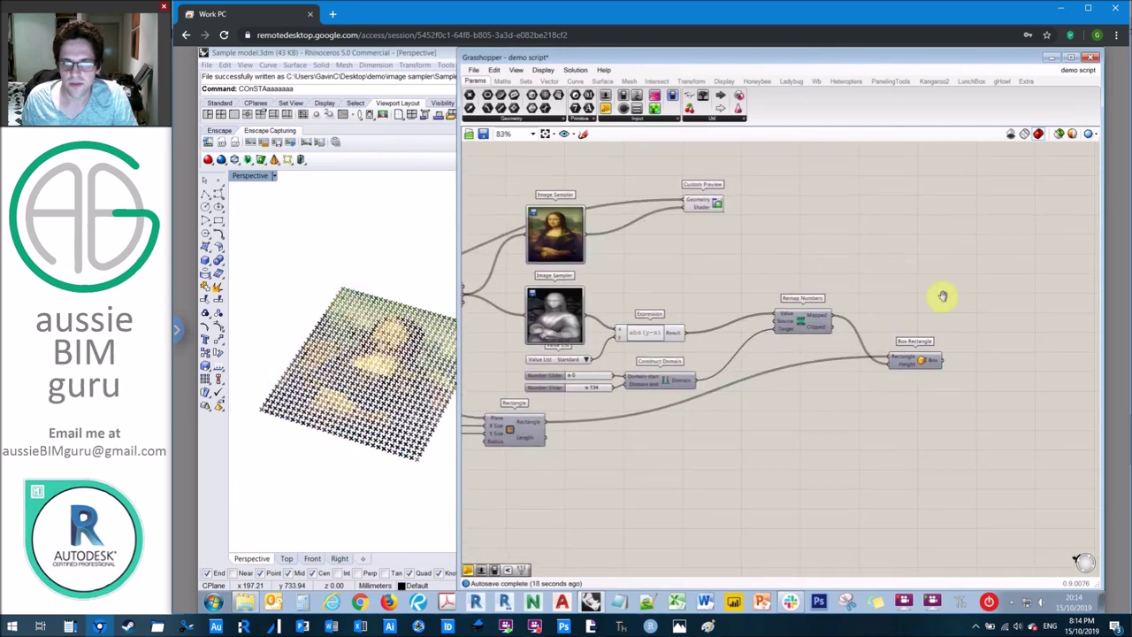
pyautogui.moveTo(742, 249); pyautogui.dragTo(729, 278, button='right')
pyautogui.moveTo(690, 237); pyautogui.dragTo(965, 236)
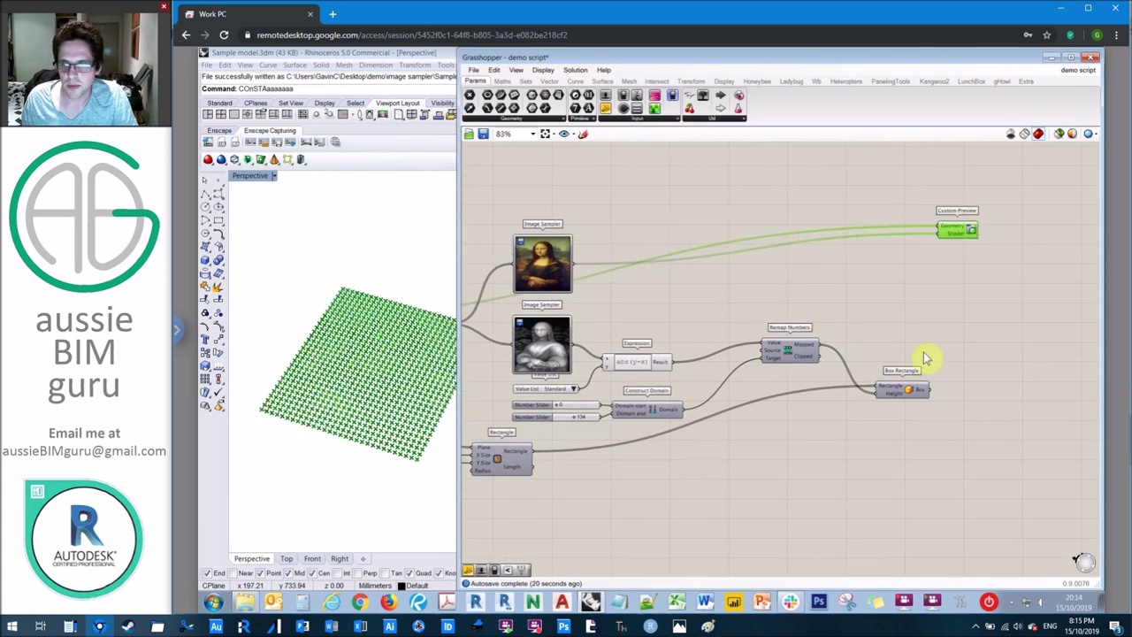
# Connect the Box output of Box Rectangle to the Geometry input of Custom Preview, replacing the existing geometry connection
pyautogui.moveTo(933, 396); pyautogui.dragTo(949, 228)
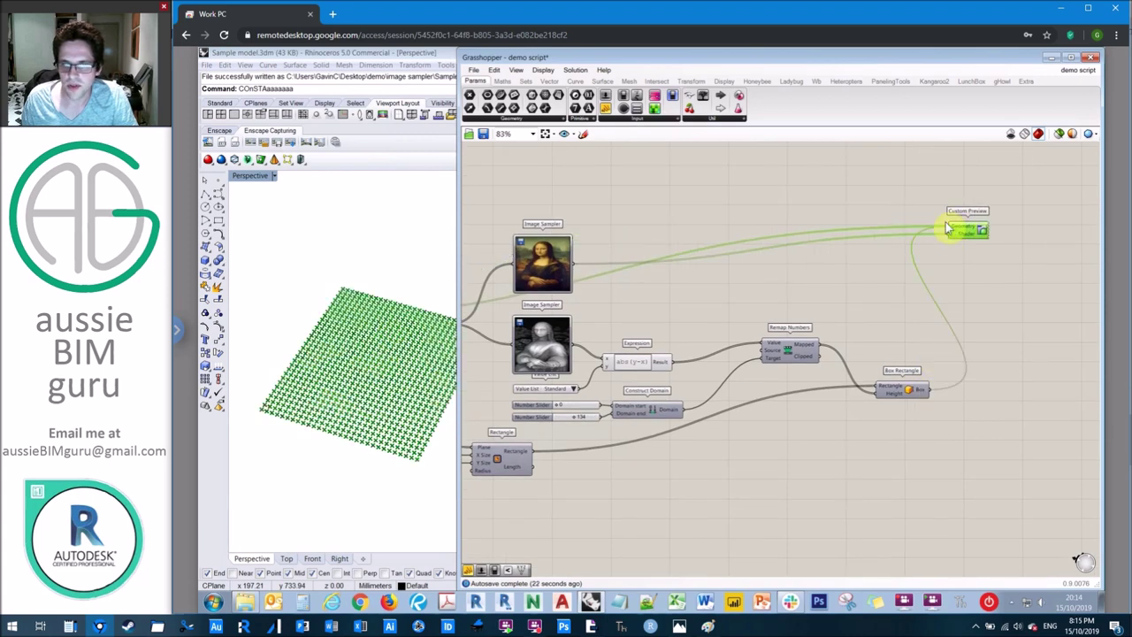
pyautogui.click(659, 213)
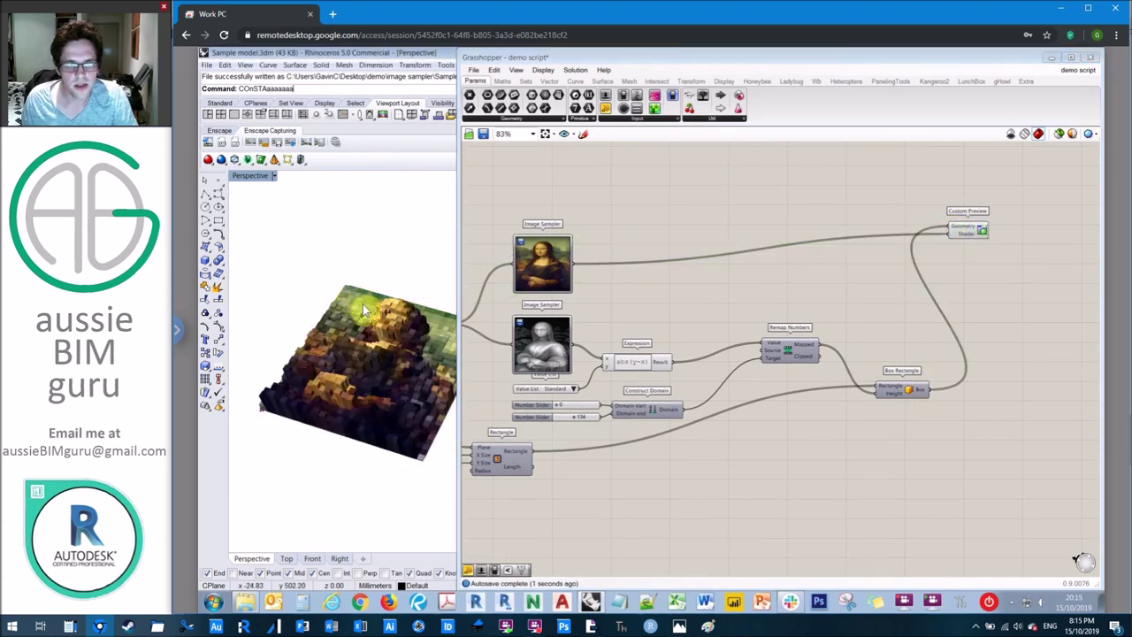
# Examine the coloured Mona Lisa boxes in the Rhino perspective view from several angles and distances
pyautogui.moveTo(363, 310); pyautogui.dragTo(356, 303, button='right')
pyautogui.scroll(-6, 356, 303)
pyautogui.scroll(9, 424, 338)
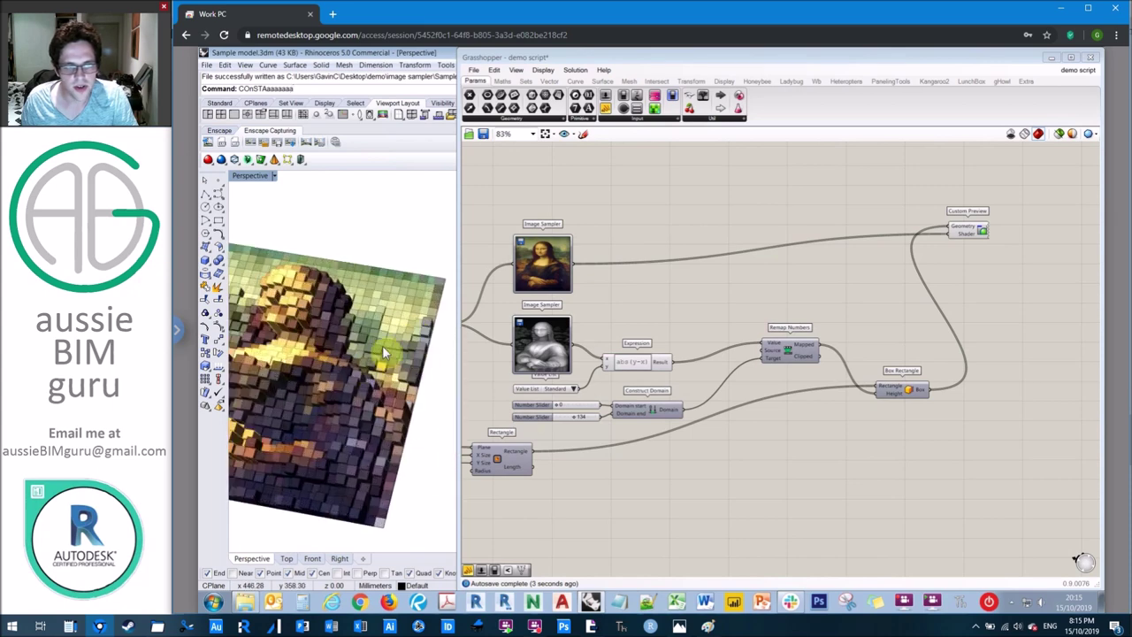
pyautogui.moveTo(383, 347); pyautogui.dragTo(415, 306, button='right')
pyautogui.scroll(-7, 380, 297)
pyautogui.moveTo(350, 328); pyautogui.dragTo(381, 351, button='right')
pyautogui.scroll(10, 430, 425)
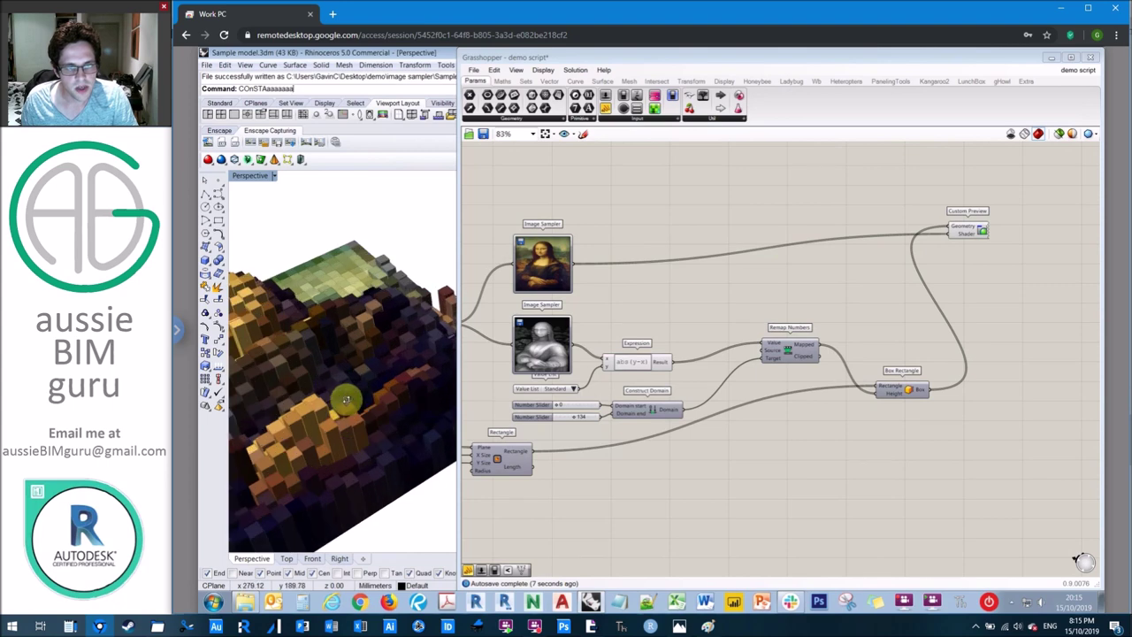
pyautogui.moveTo(345, 399); pyautogui.dragTo(357, 406, button='right')
pyautogui.scroll(-8, 372, 360)
pyautogui.moveTo(341, 346); pyautogui.dragTo(348, 370, button='right')
pyautogui.scroll(7, 365, 469)
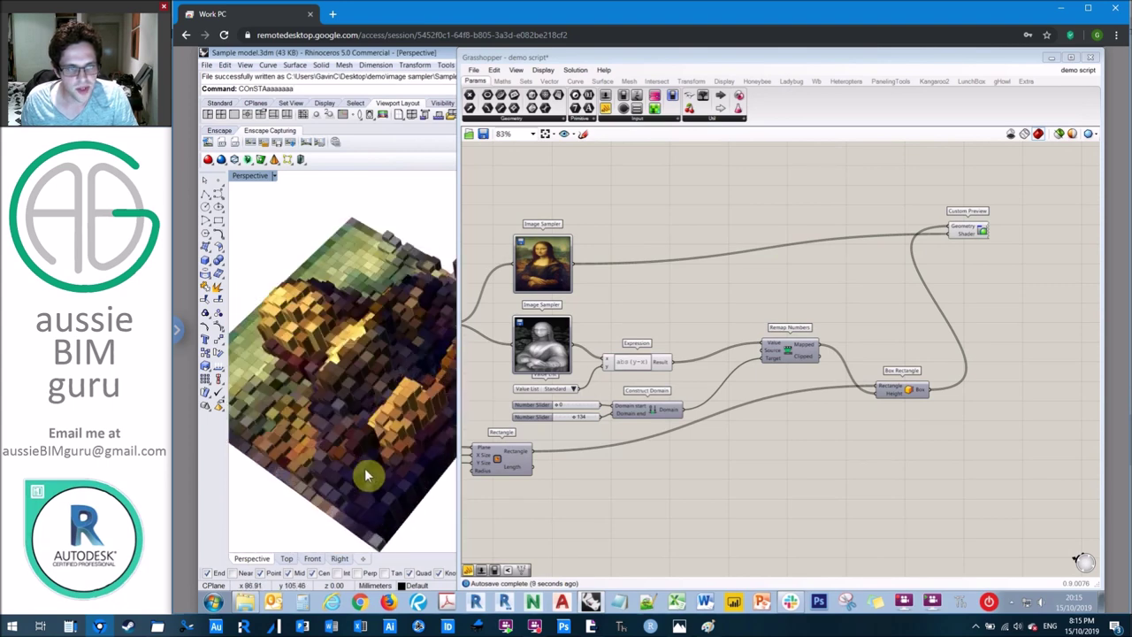
pyautogui.scroll(3, 365, 468)
pyautogui.scroll(-8, 363, 442)
pyautogui.moveTo(362, 441); pyautogui.dragTo(361, 364, button='right')
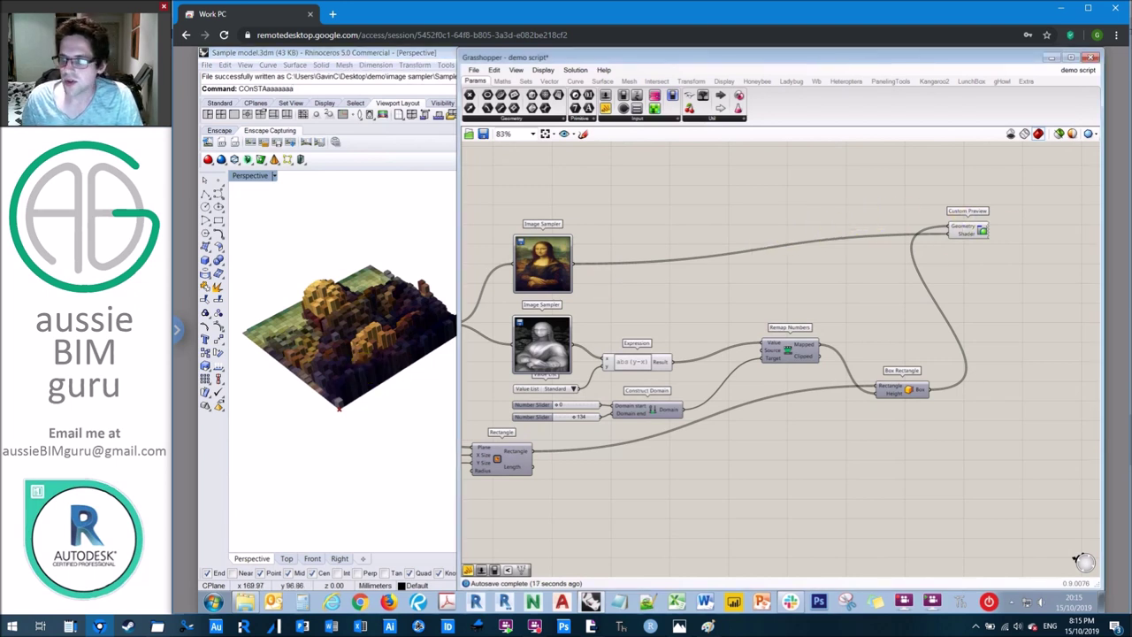
# Move the Custom Preview component down so its Shader input lines up with the upper Image Sampler's output
pyautogui.hotkey('alt', 'Tab')
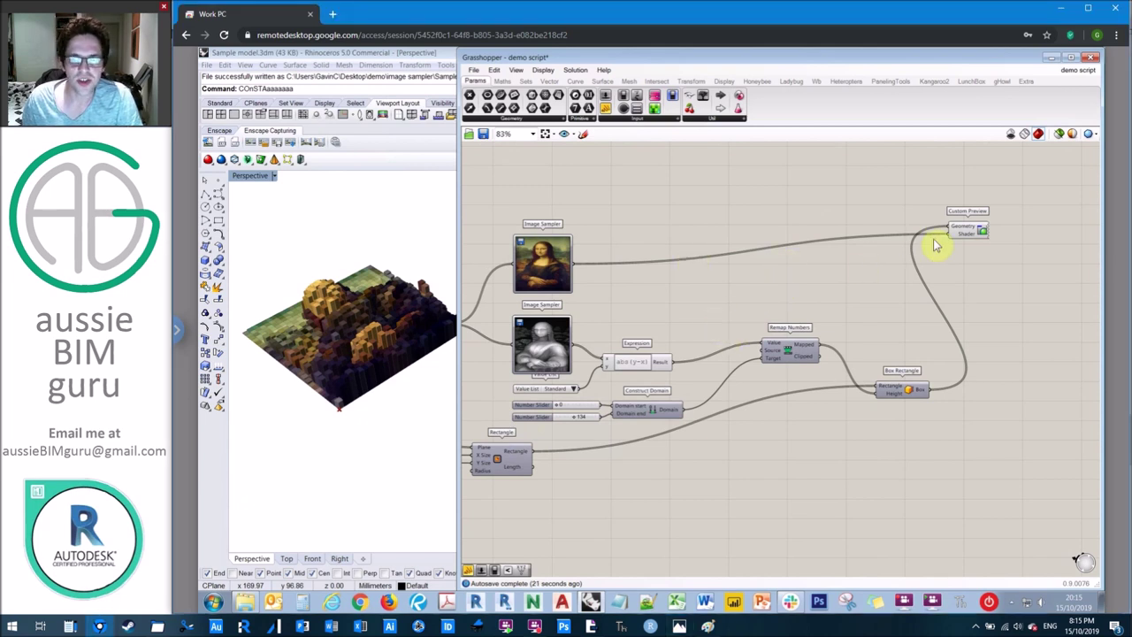
pyautogui.moveTo(965, 236); pyautogui.dragTo(993, 263)
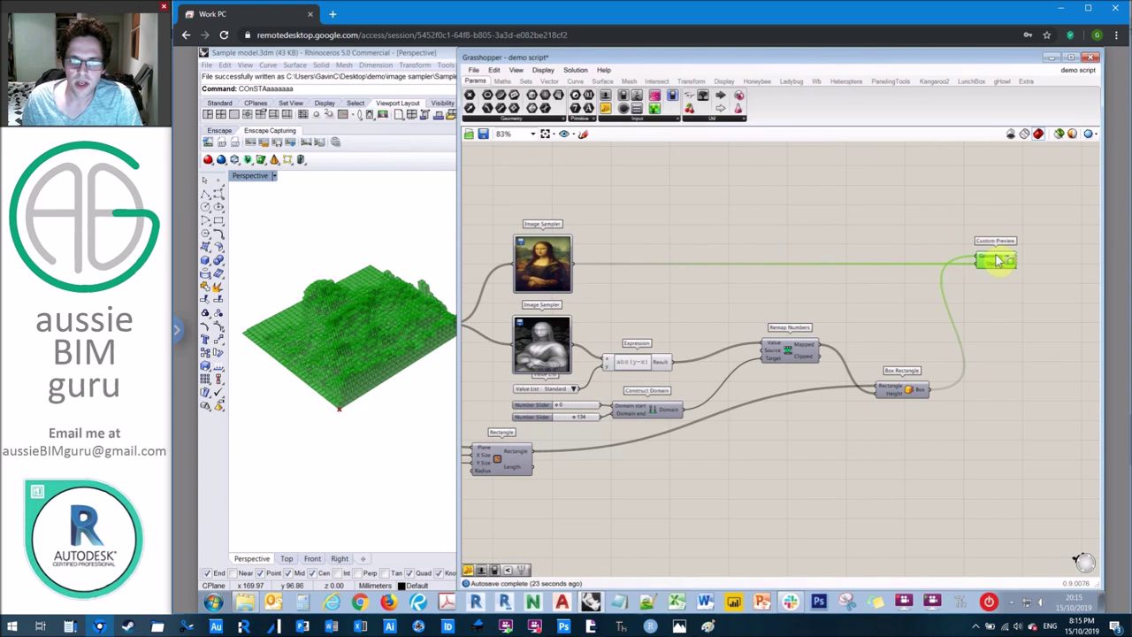
pyautogui.click(808, 258)
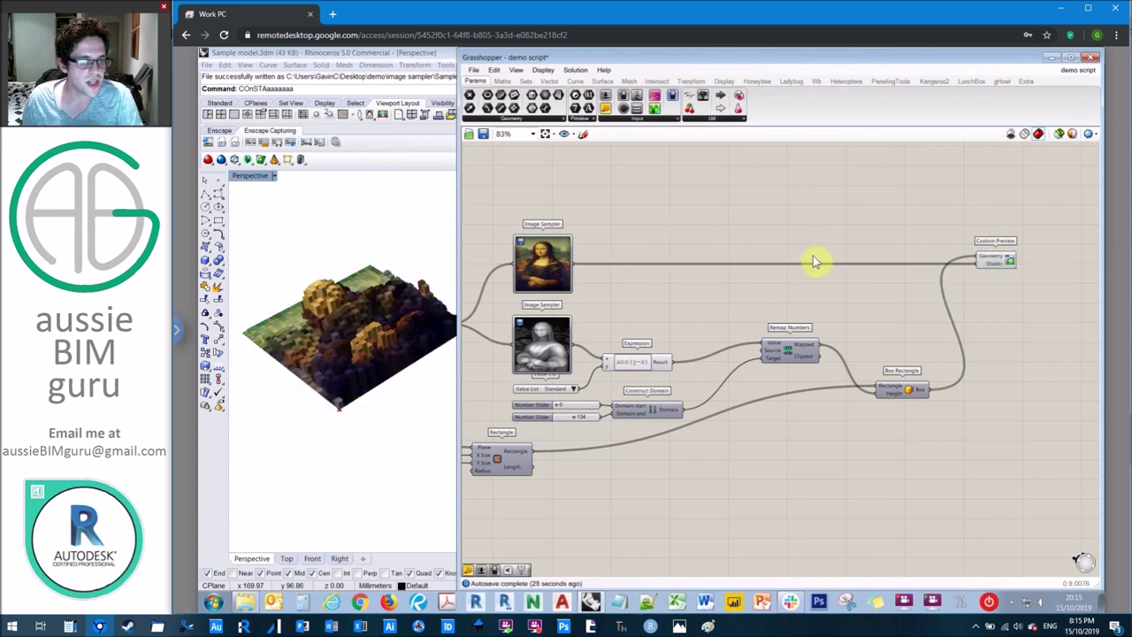
pyautogui.doubleClick(723, 455)
pyautogui.write('circle')
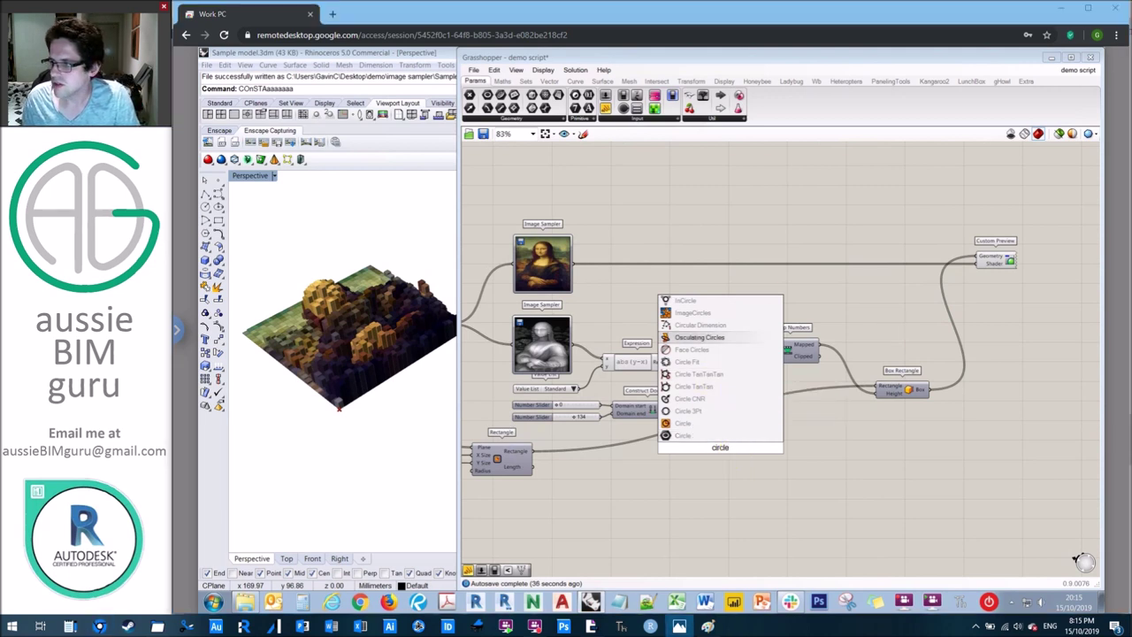
pyautogui.click(760, 465)
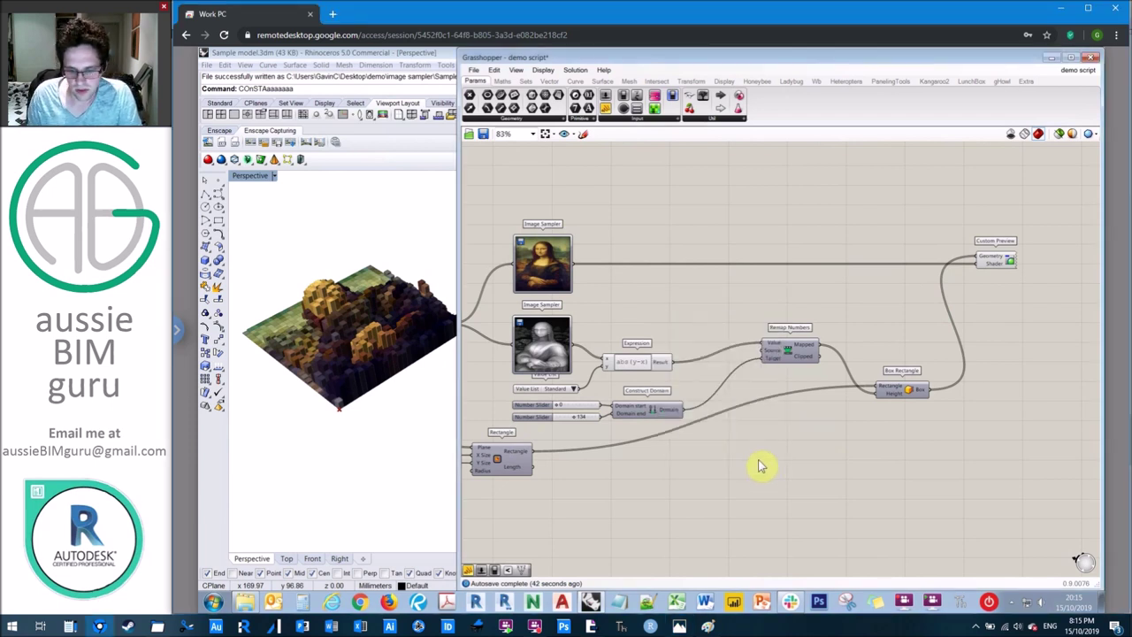
pyautogui.write('Cp')
# Add the Circle component that takes a plane and a radius, placing it below the Box Rectangle component
pyautogui.doubleClick(761, 463)
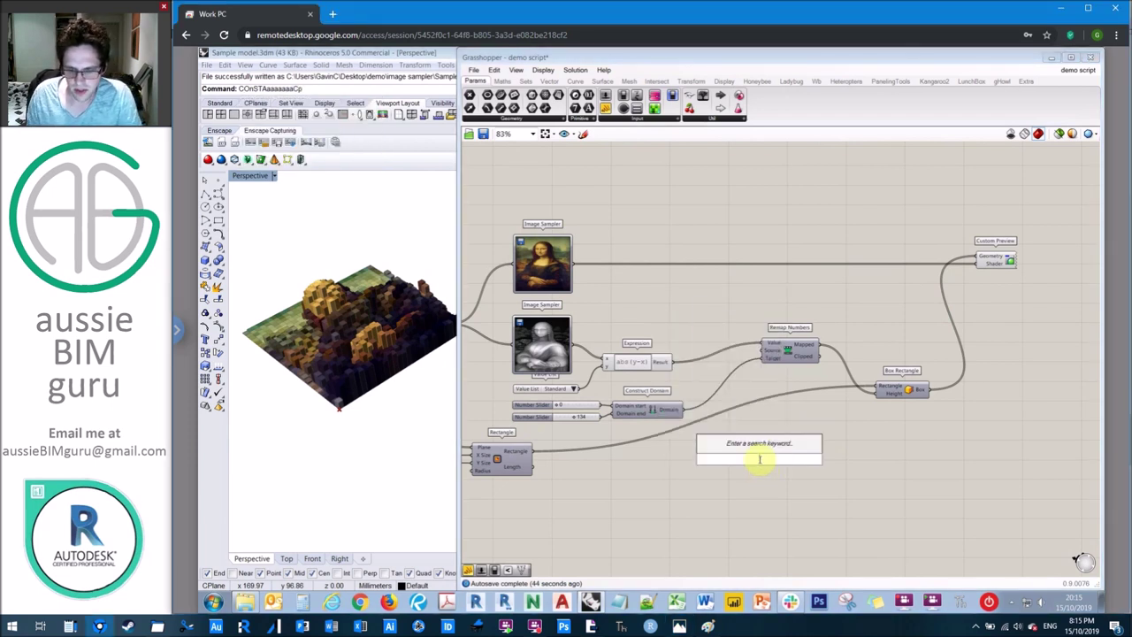
pyautogui.write('circle plane radius')
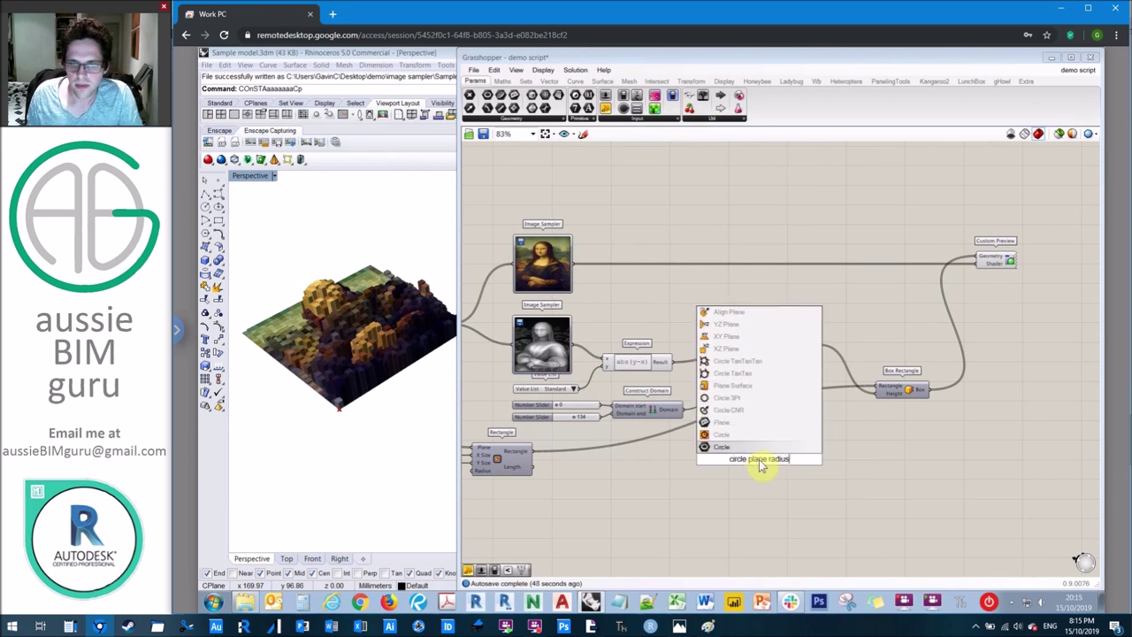
pyautogui.click(749, 435)
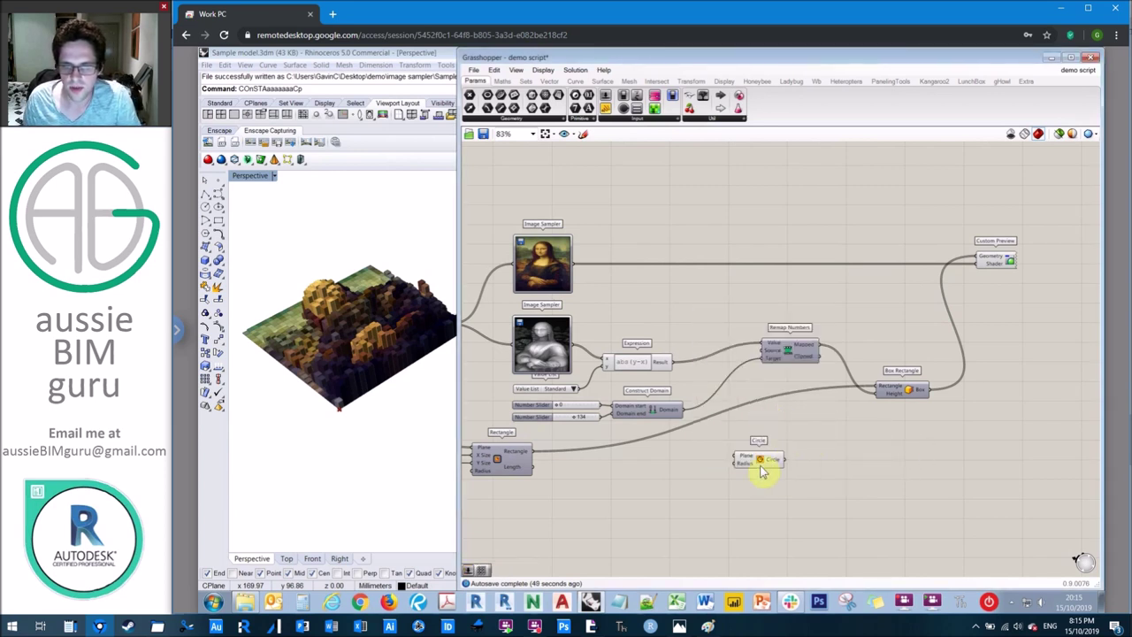
pyautogui.scroll(1, 760, 461)
pyautogui.moveTo(764, 463); pyautogui.dragTo(764, 466)
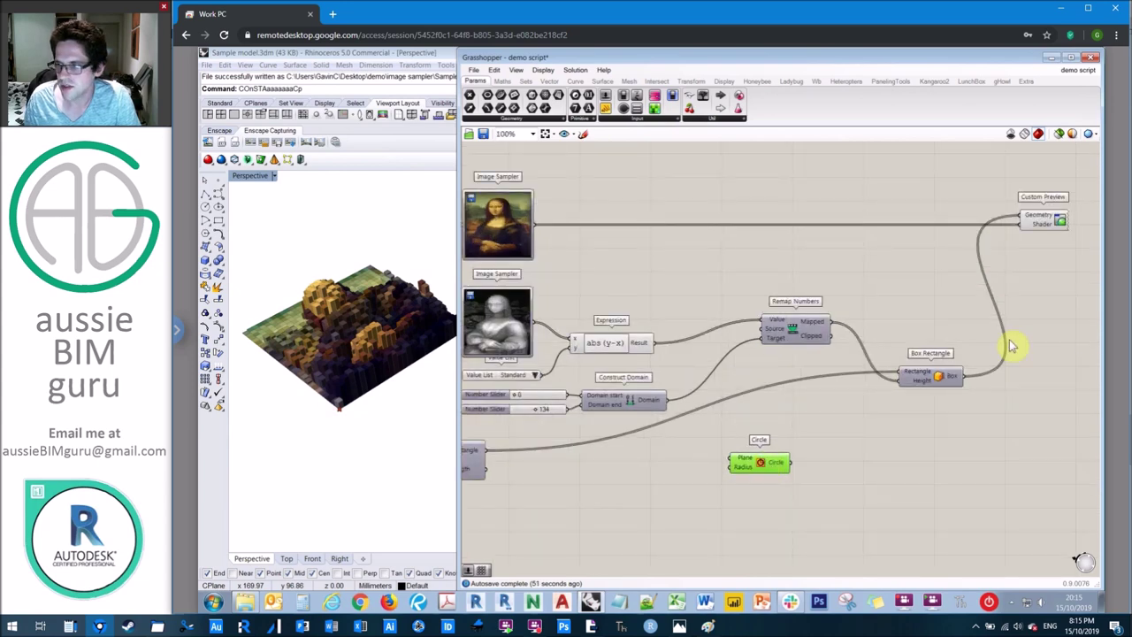
pyautogui.click(1011, 341)
# Connect the Geometry output of Rectangular Array to the Plane input of the Circle component
pyautogui.scroll(-2, 796, 450)
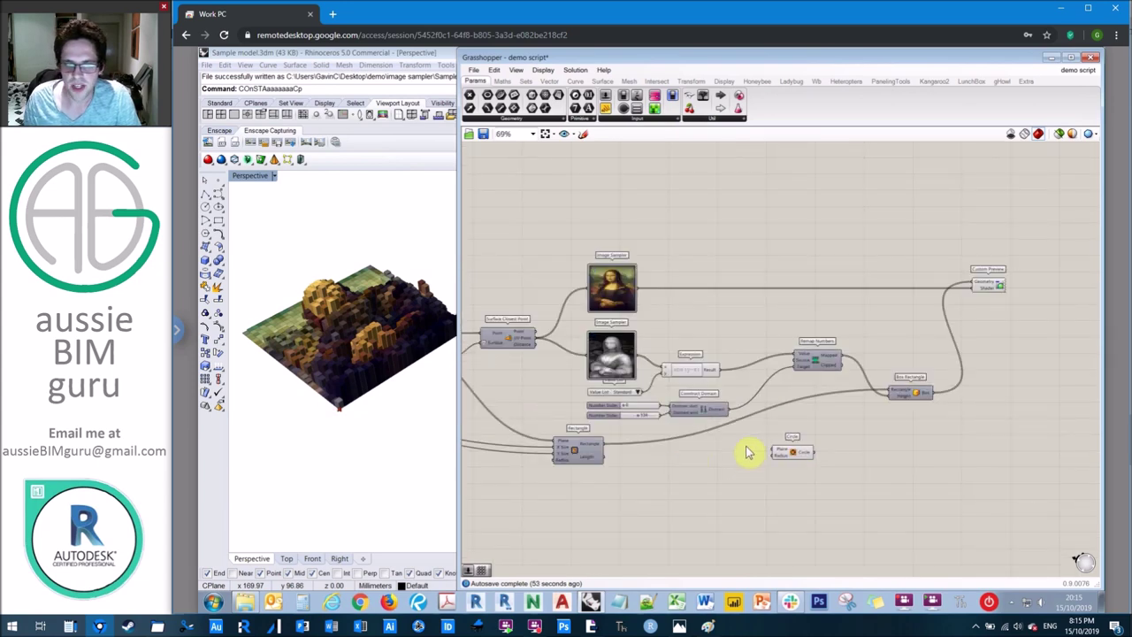
pyautogui.moveTo(748, 452); pyautogui.dragTo(893, 424, button='right')
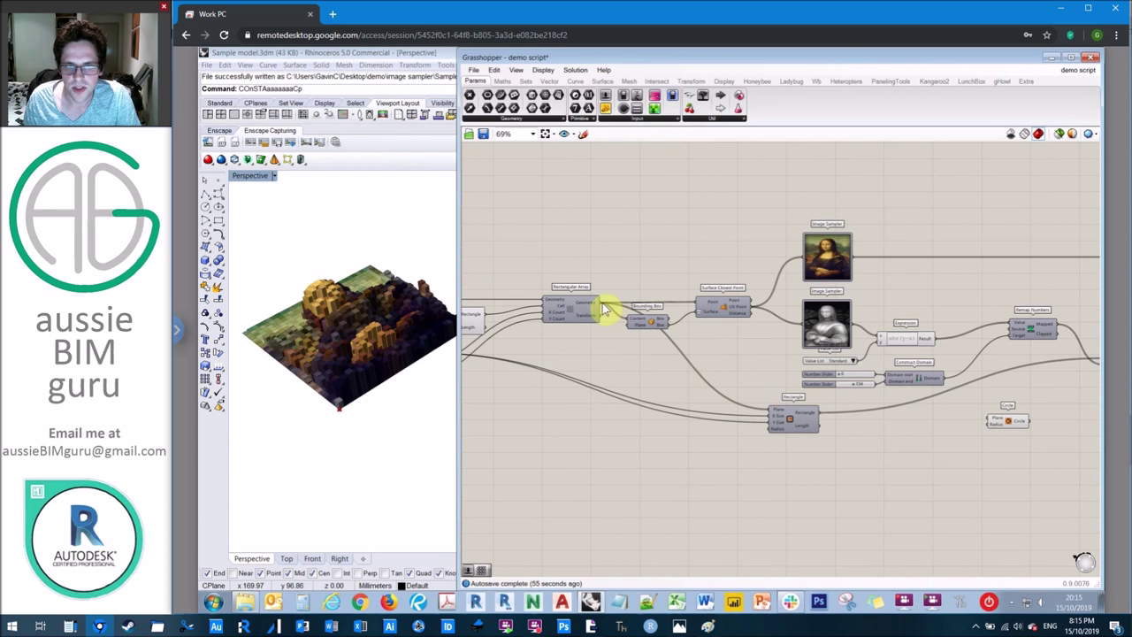
pyautogui.moveTo(604, 309); pyautogui.dragTo(997, 434)
# Disable the Rectangle component that feeds Box Rectangle and check the circles in the Rhino perspective view
pyautogui.click(792, 419)
pyautogui.middleClick(790, 417)
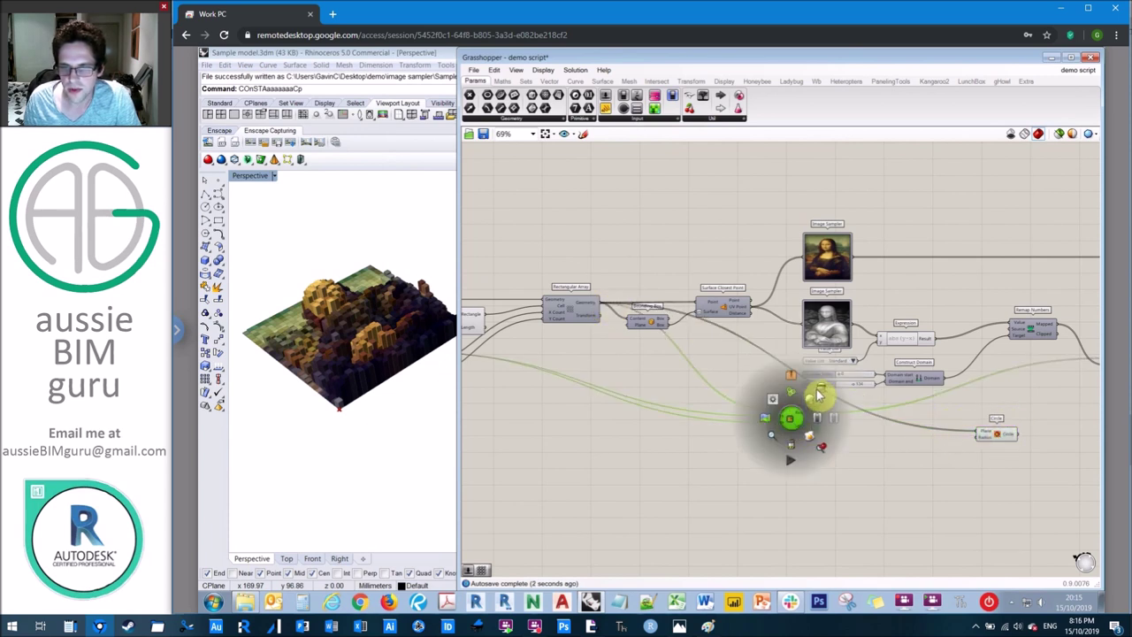
pyautogui.click(834, 417)
pyautogui.moveTo(820, 449); pyautogui.dragTo(815, 450, button='right')
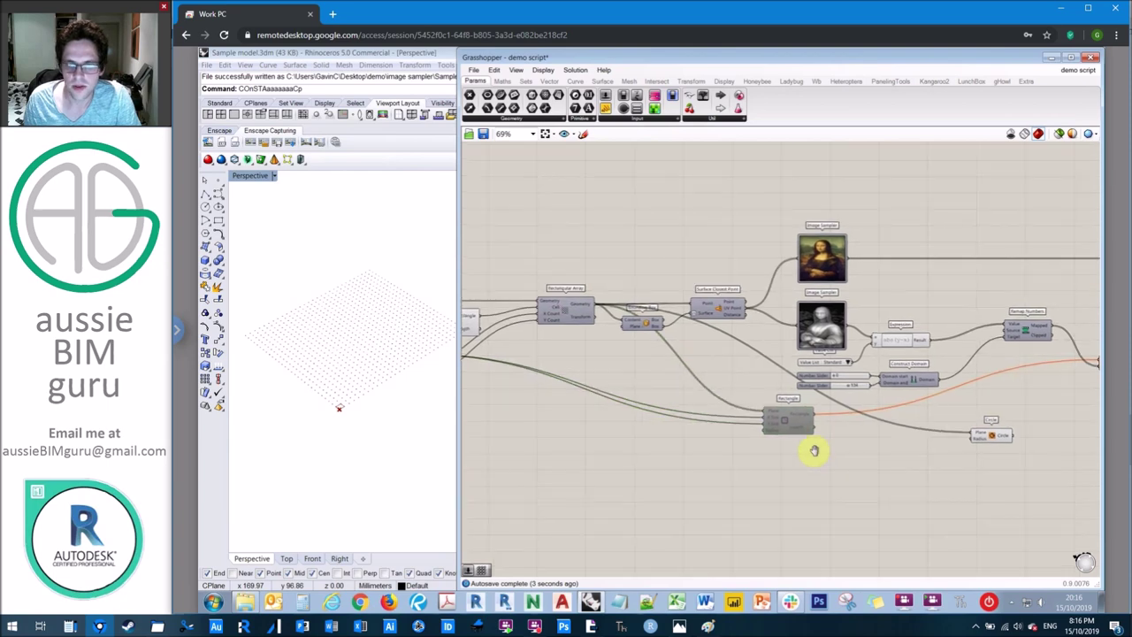
pyautogui.scroll(5, 935, 450)
pyautogui.scroll(5, 341, 352)
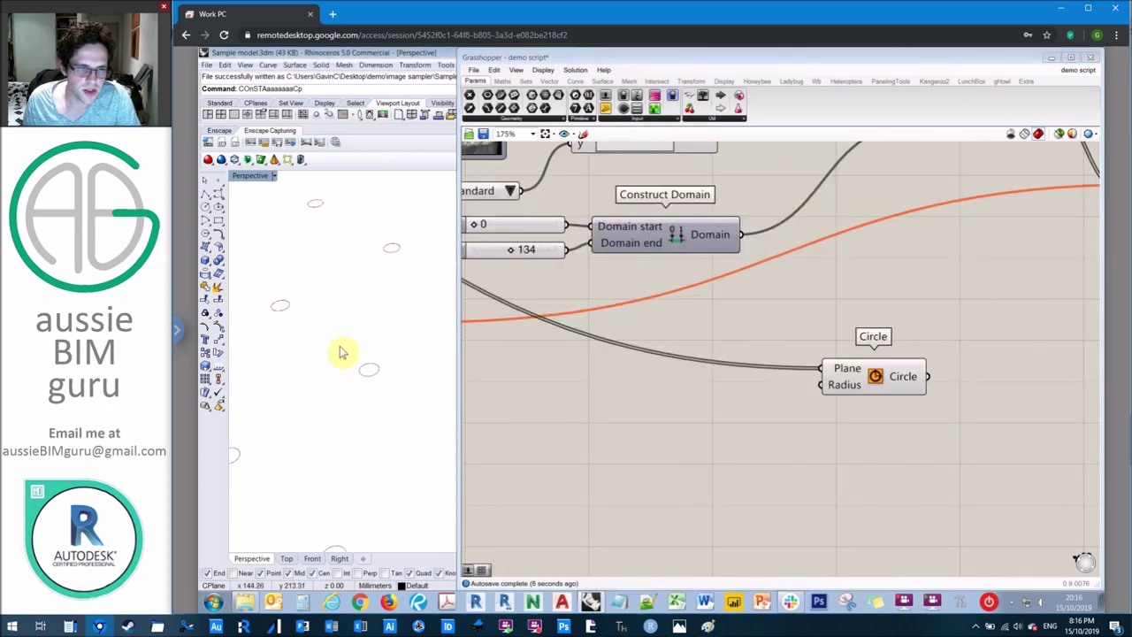
pyautogui.scroll(-6, 341, 351)
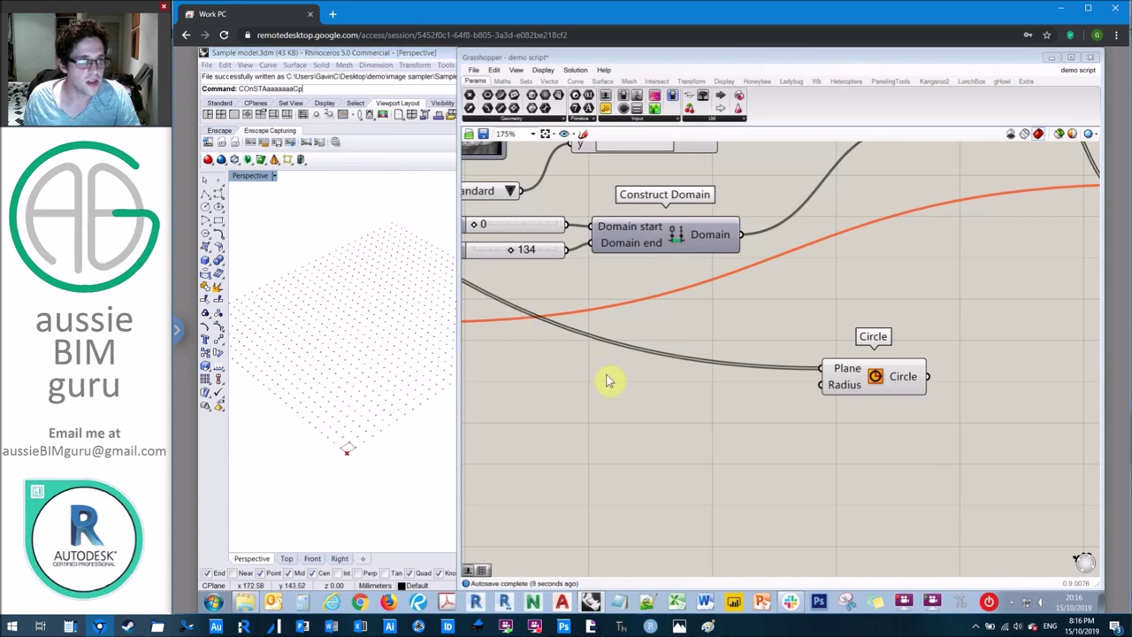
# Connect the Mapped output of Remap Numbers to the Radius input of the Circle component
pyautogui.scroll(-3, 928, 399)
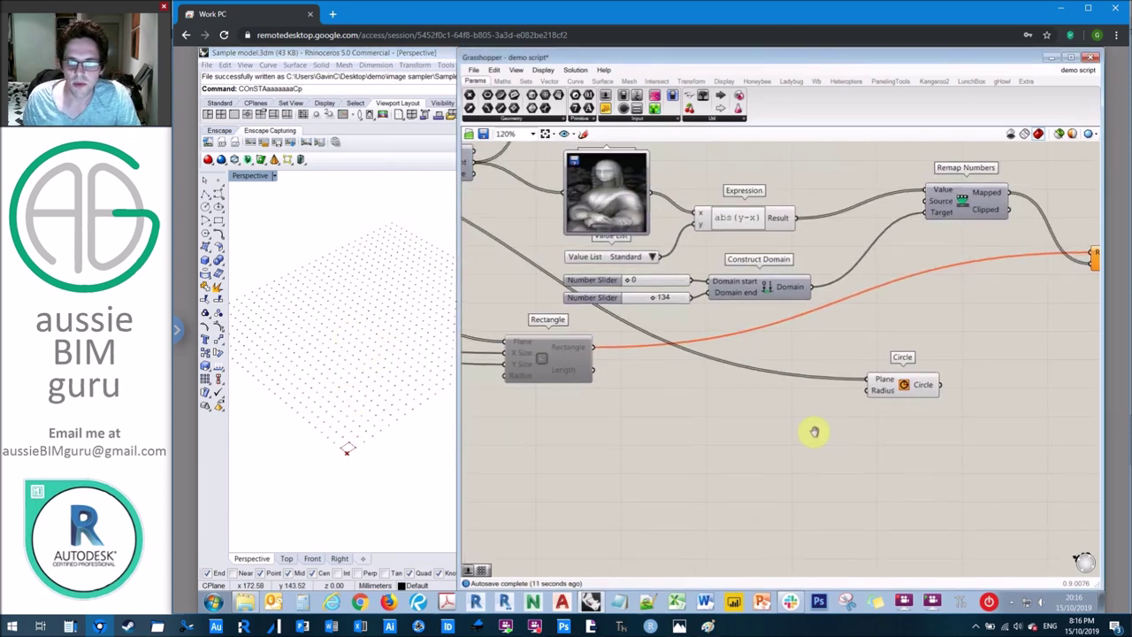
pyautogui.moveTo(724, 429); pyautogui.dragTo(664, 431, button='right')
pyautogui.moveTo(808, 399); pyautogui.dragTo(953, 196)
pyautogui.scroll(-3, 335, 350)
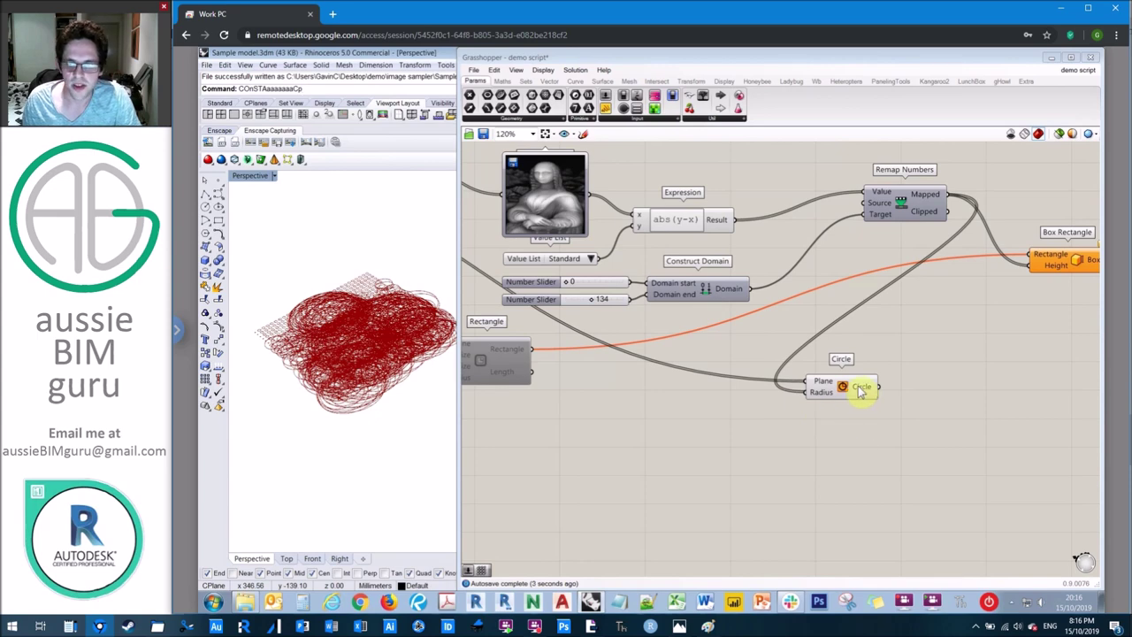
# Move the Circle aside and insert a Division component, with Remap Numbers' Mapped output as A and the Result feeding the Circle's Radius
pyautogui.moveTo(861, 392); pyautogui.dragTo(1044, 395)
pyautogui.click(865, 421)
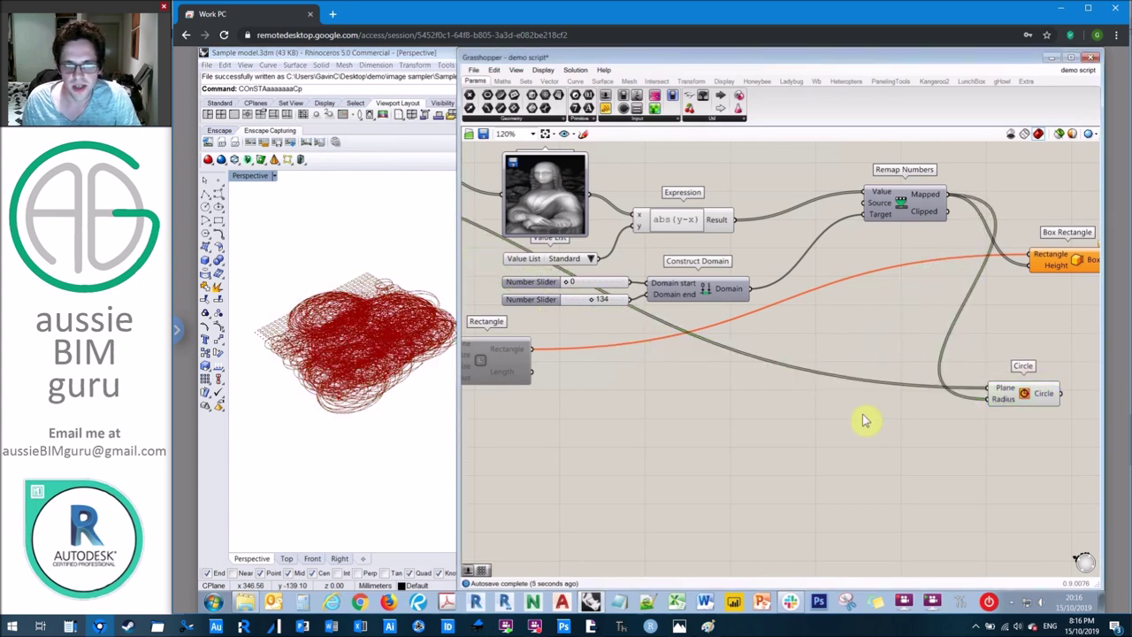
pyautogui.doubleClick(866, 421)
pyautogui.write('divisi')
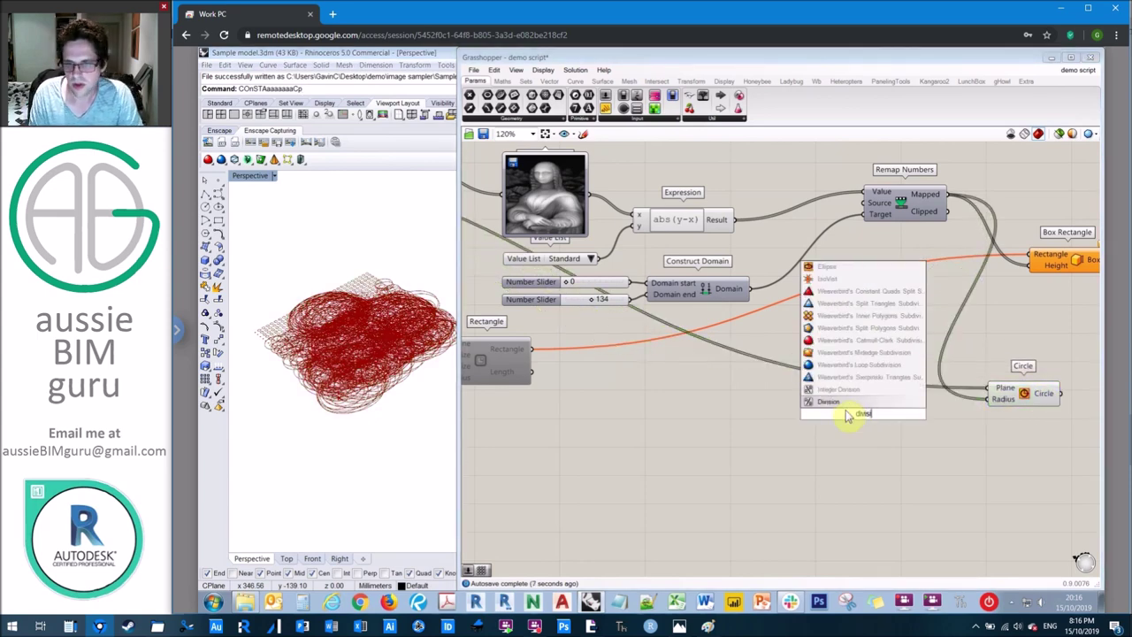
pyautogui.press('Return')
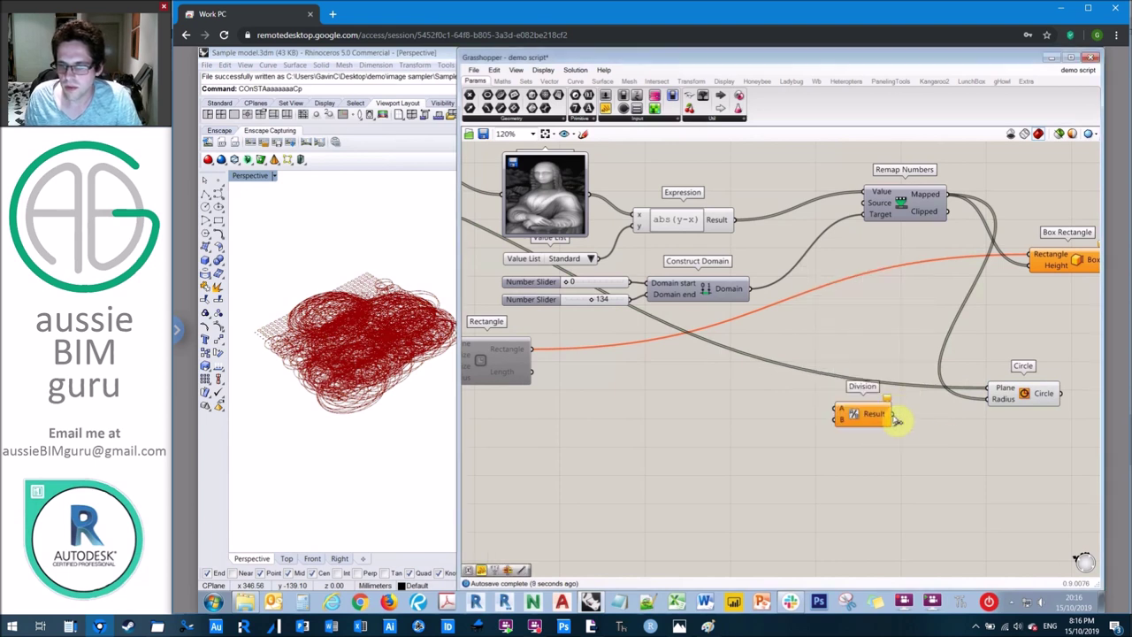
pyautogui.moveTo(896, 420); pyautogui.dragTo(991, 399)
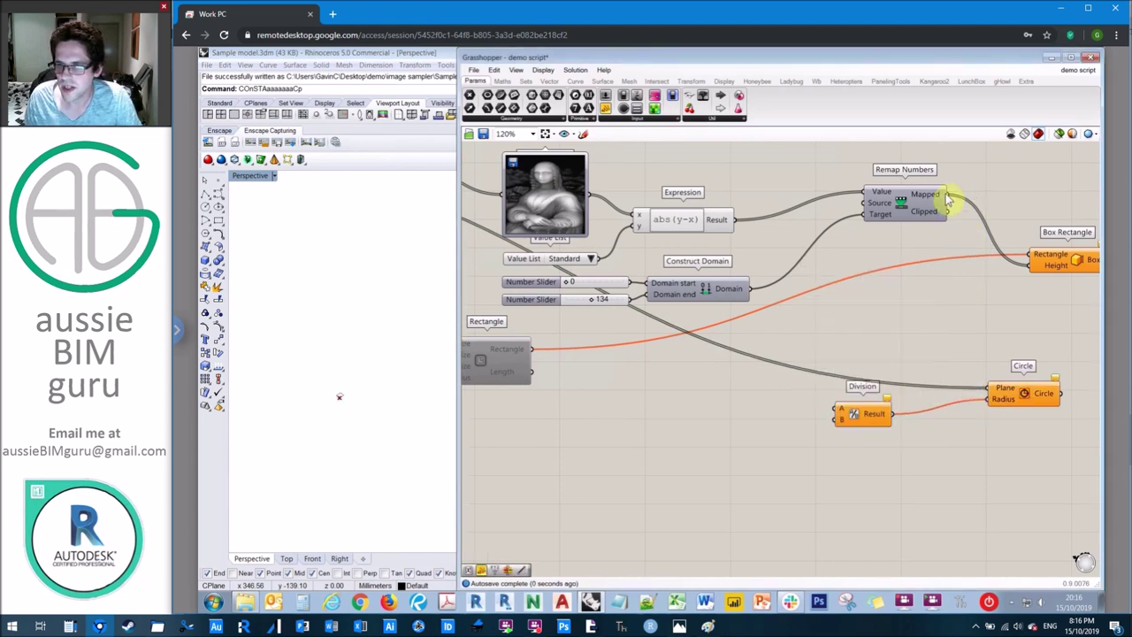
pyautogui.moveTo(951, 199); pyautogui.dragTo(837, 409)
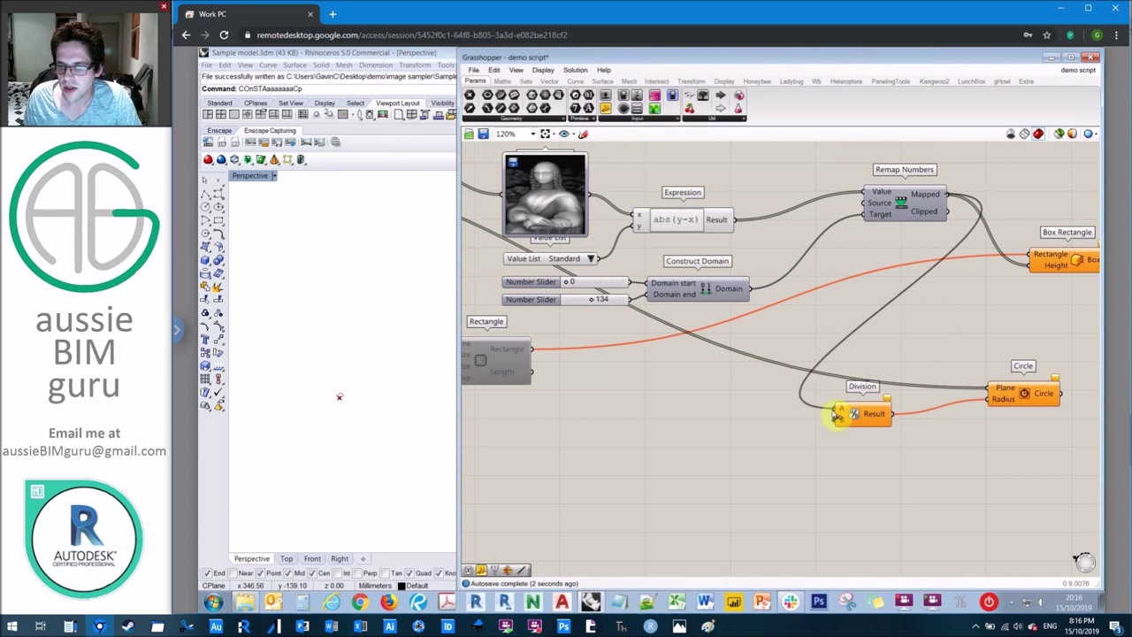
# Add a number slider ranging from 1 to 15 with value 5 and connect it to Division's B input
pyautogui.doubleClick(748, 429)
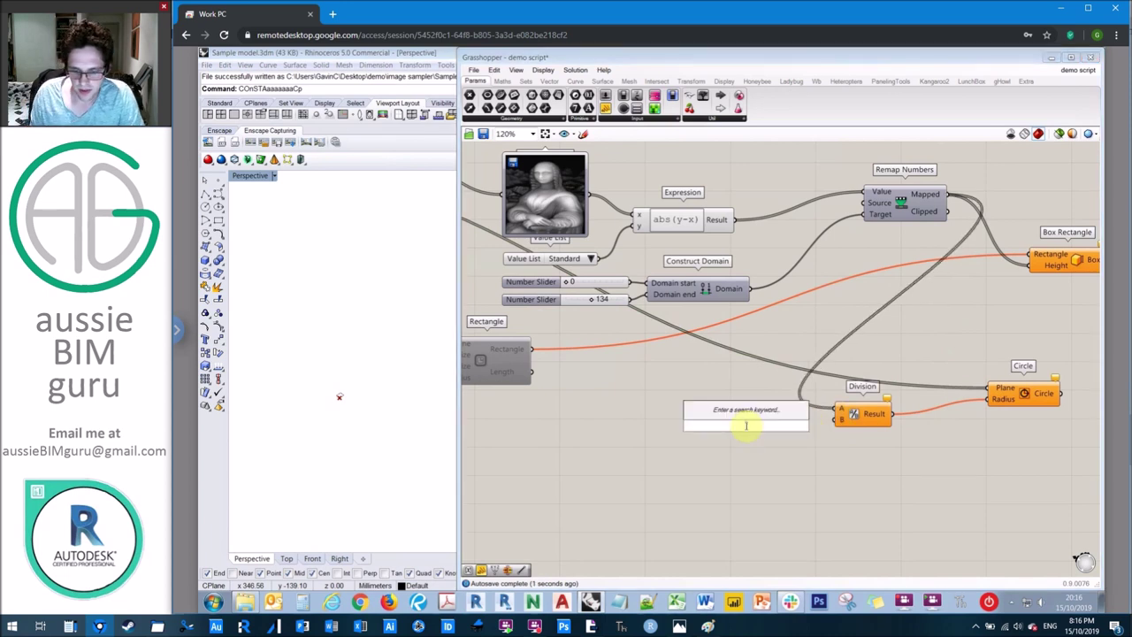
pyautogui.write('1<5<15')
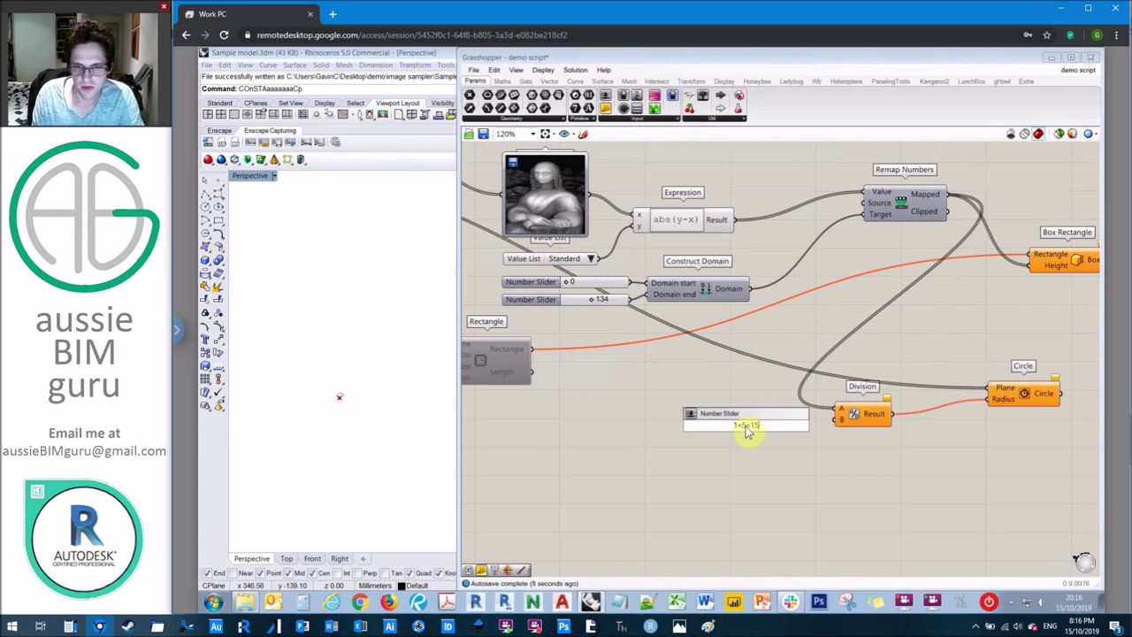
pyautogui.press('Return')
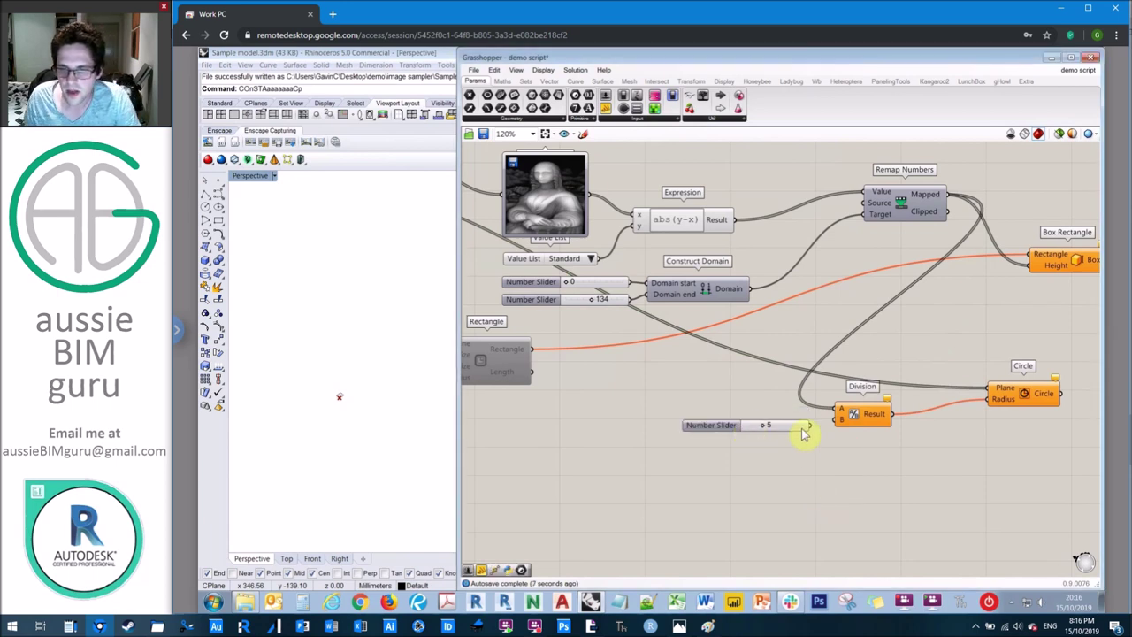
pyautogui.moveTo(810, 427); pyautogui.dragTo(836, 419)
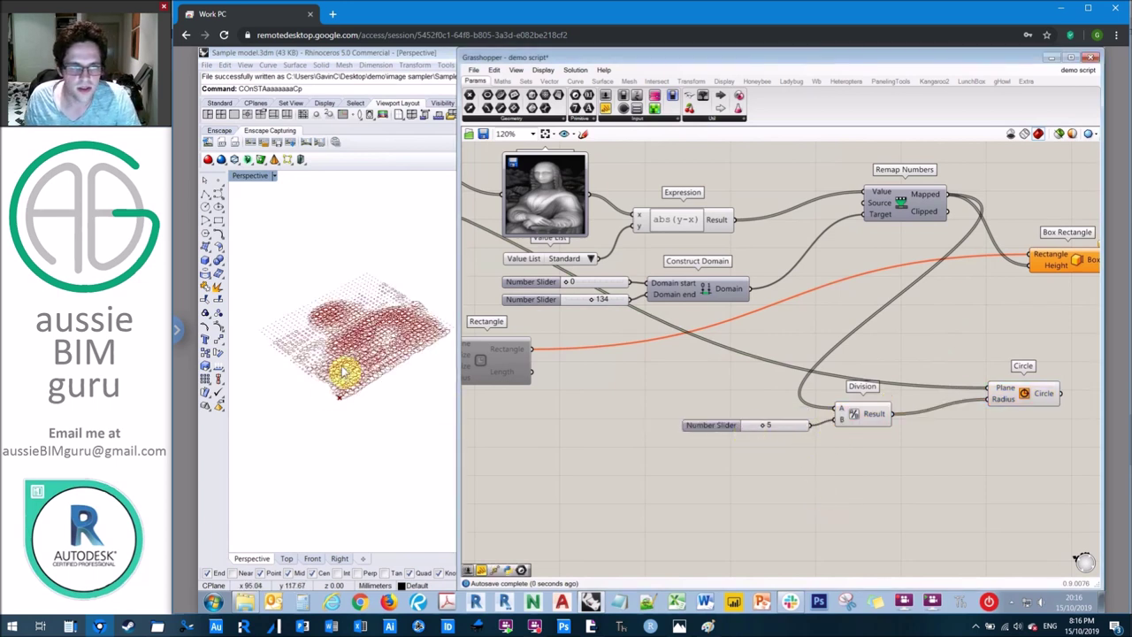
# Set the slider feeding Division's B input to 15 and inspect the circle sizes in the perspective view
pyautogui.scroll(5, 370, 337)
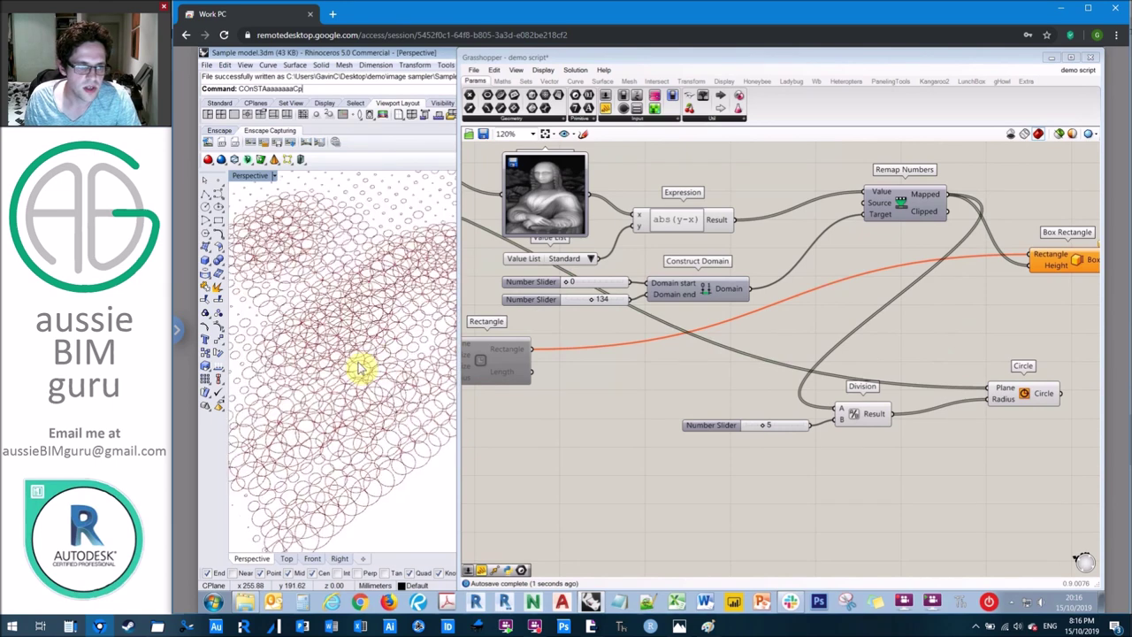
pyautogui.scroll(-5, 359, 369)
pyautogui.moveTo(765, 428); pyautogui.dragTo(808, 424)
pyautogui.scroll(-5, 383, 362)
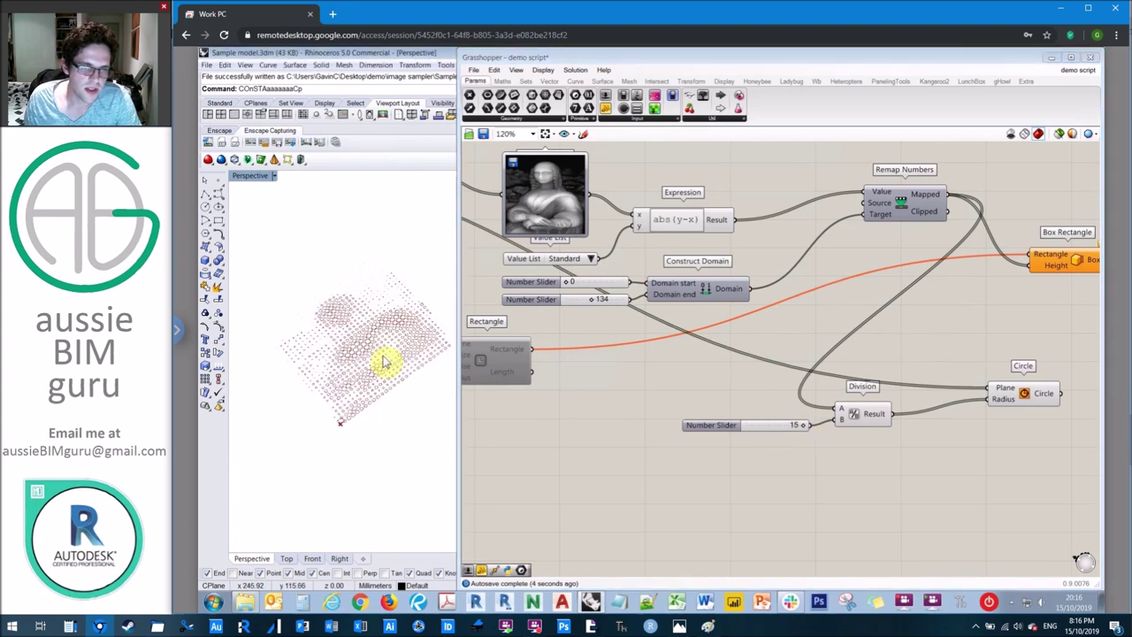
pyautogui.scroll(6, 380, 367)
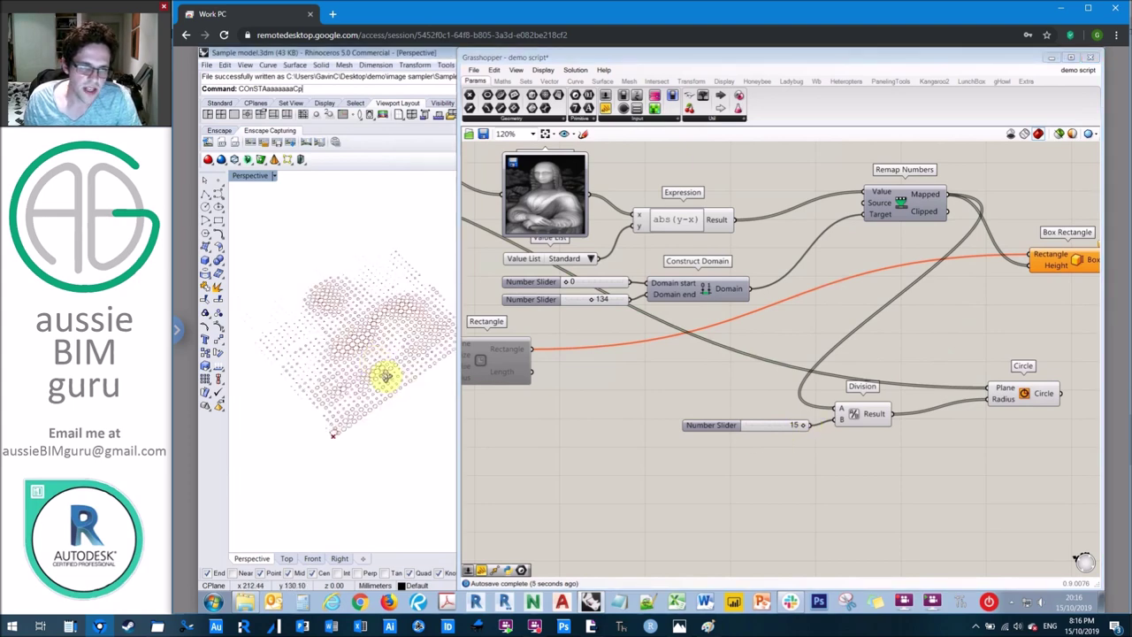
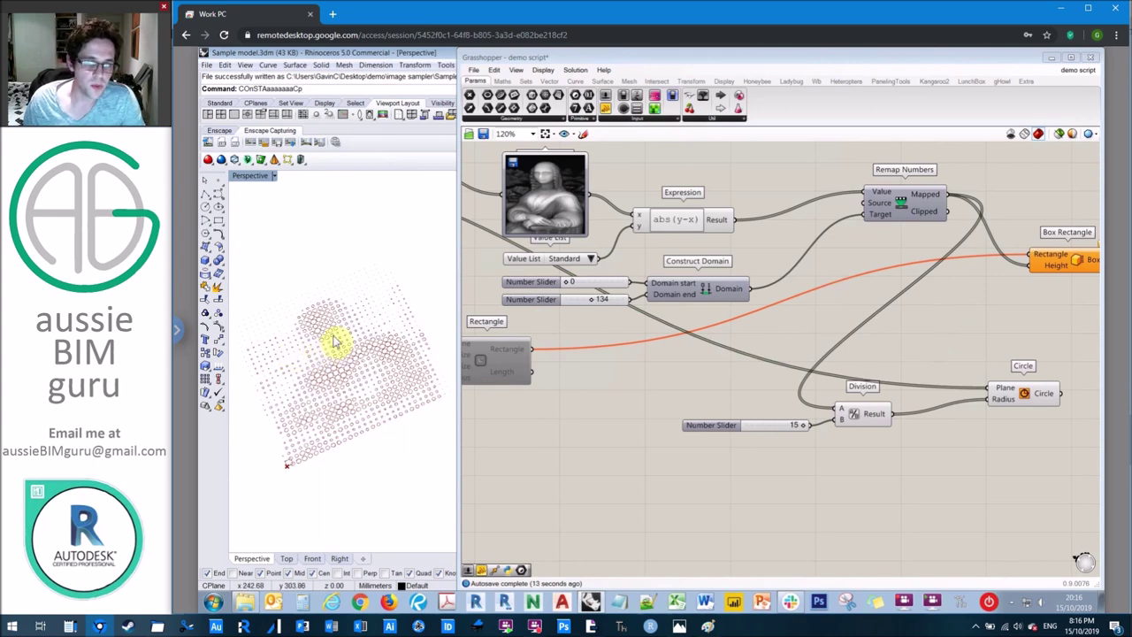
# Connect the Circle component's output to the Geometry input of Custom Preview, replacing the box geometry
pyautogui.moveTo(844, 314); pyautogui.dragTo(639, 372, button='right')
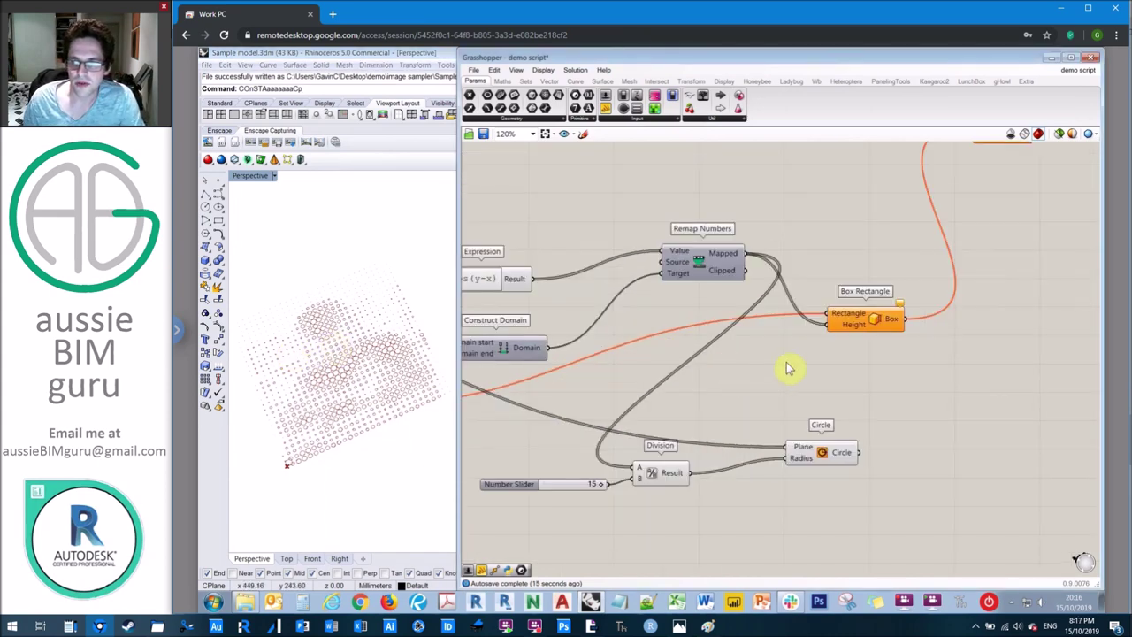
pyautogui.scroll(-1, 821, 375)
pyautogui.moveTo(849, 439); pyautogui.dragTo(945, 170)
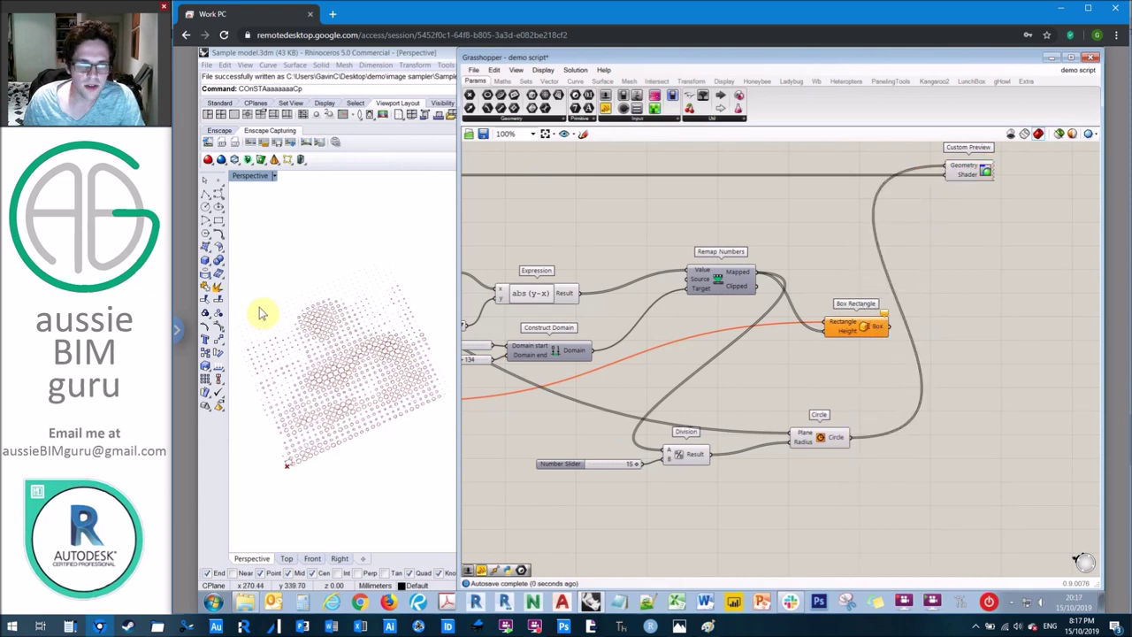
# Turn off the Circle component's own preview and inspect the coloured circles in the perspective view
pyautogui.click(821, 436)
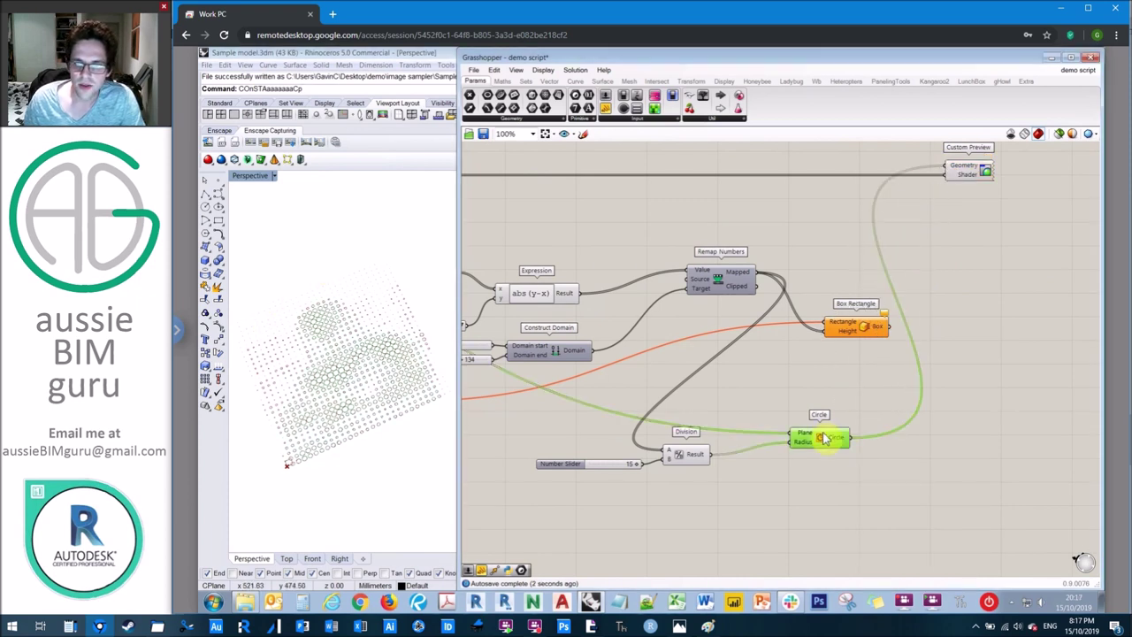
pyautogui.rightClick(821, 437)
pyautogui.click(867, 466)
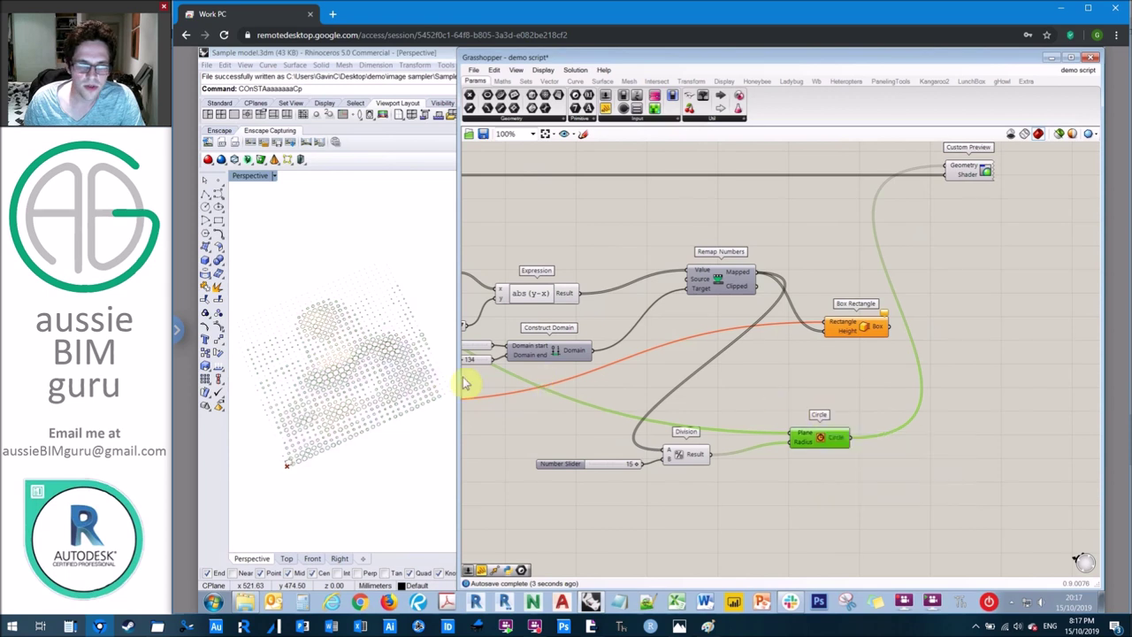
pyautogui.scroll(2, 329, 359)
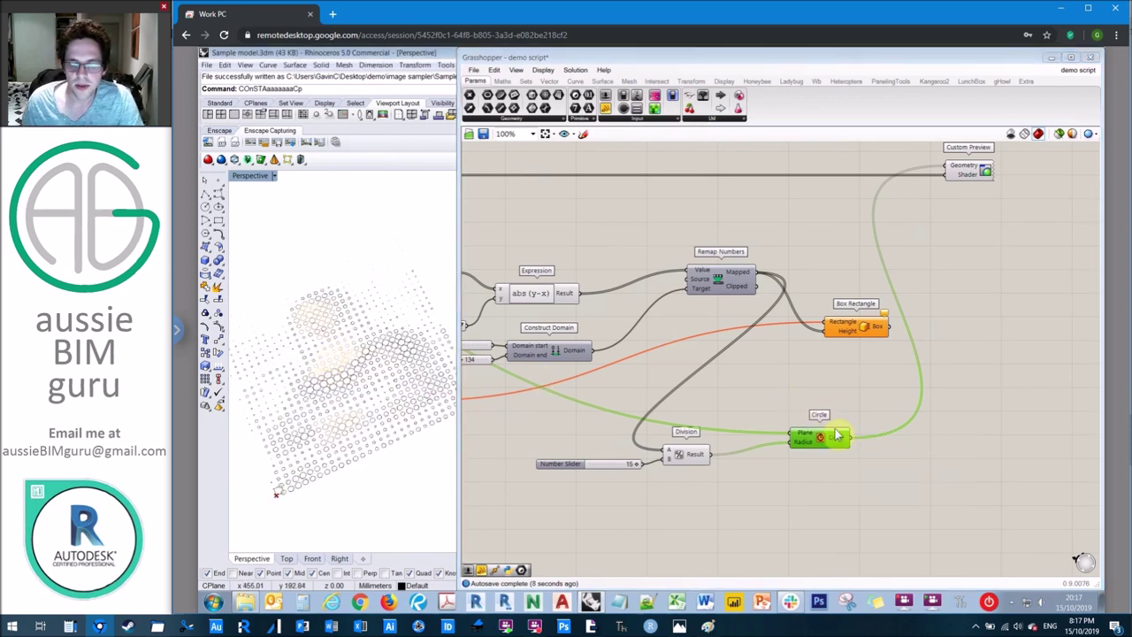
pyautogui.click(861, 395)
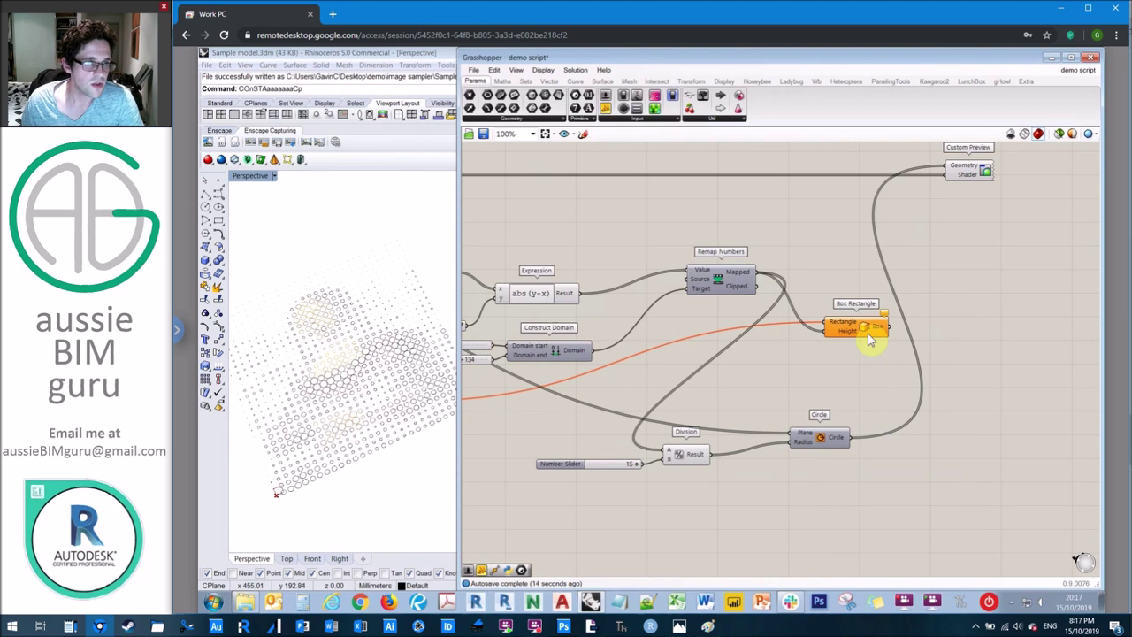
pyautogui.moveTo(863, 334)
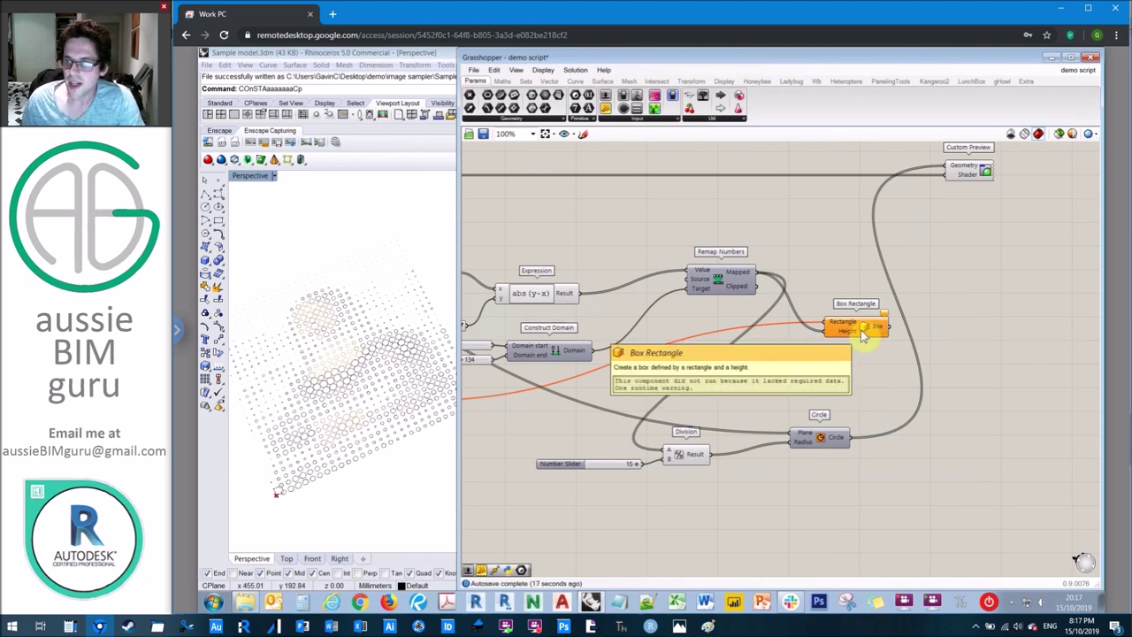
# Insert a Deconstruct point component above the image samplers and feed its Point input from Rectangular Array's Geometry output
pyautogui.scroll(-2, 1004, 376)
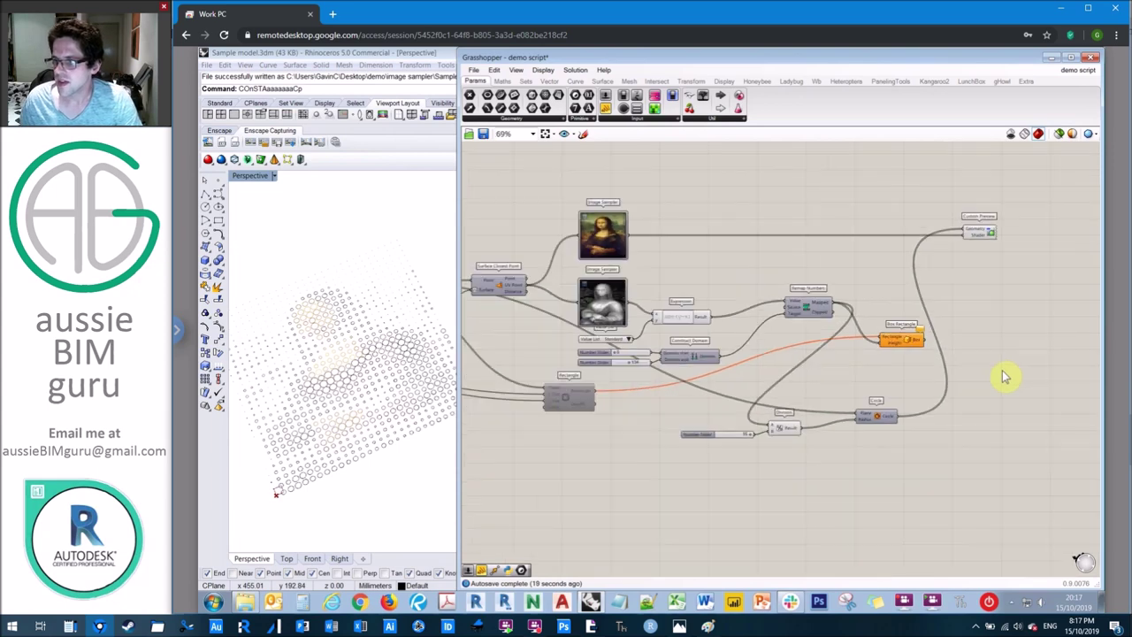
pyautogui.scroll(-2, 1004, 376)
pyautogui.moveTo(791, 300); pyautogui.dragTo(882, 338, button='right')
pyautogui.scroll(2, 744, 271)
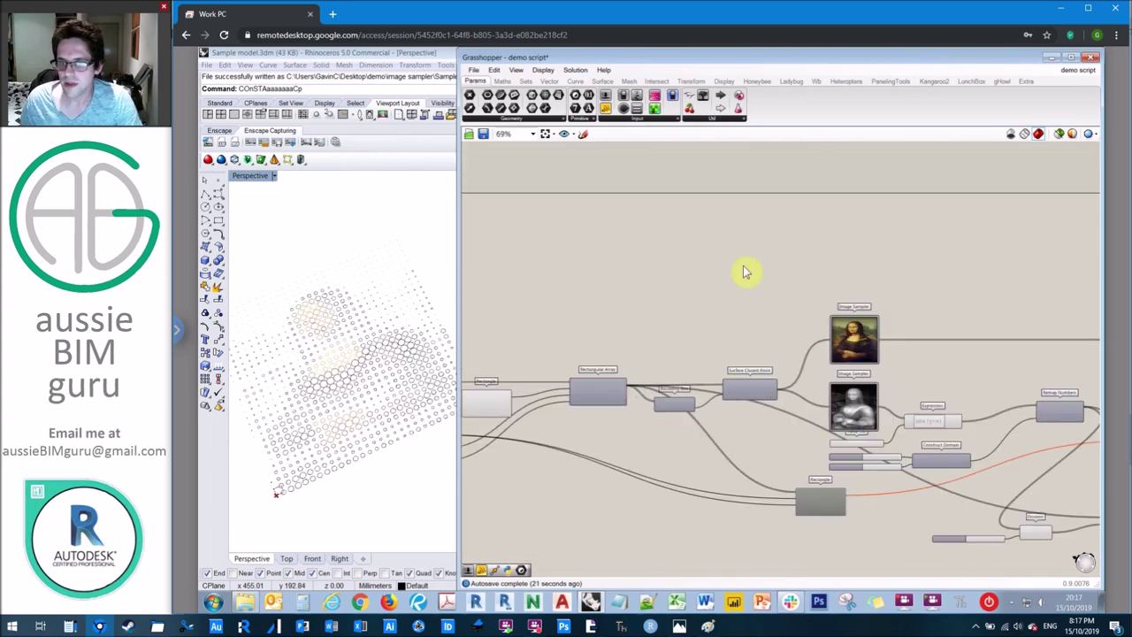
pyautogui.scroll(1, 743, 272)
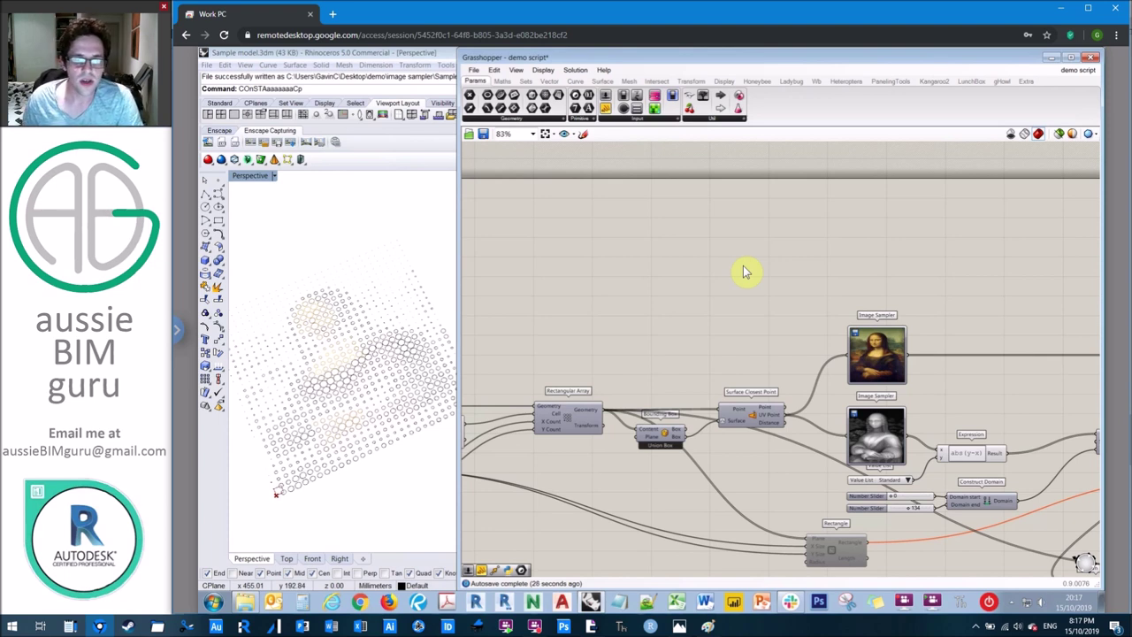
pyautogui.doubleClick(630, 305)
pyautogui.write('deconst')
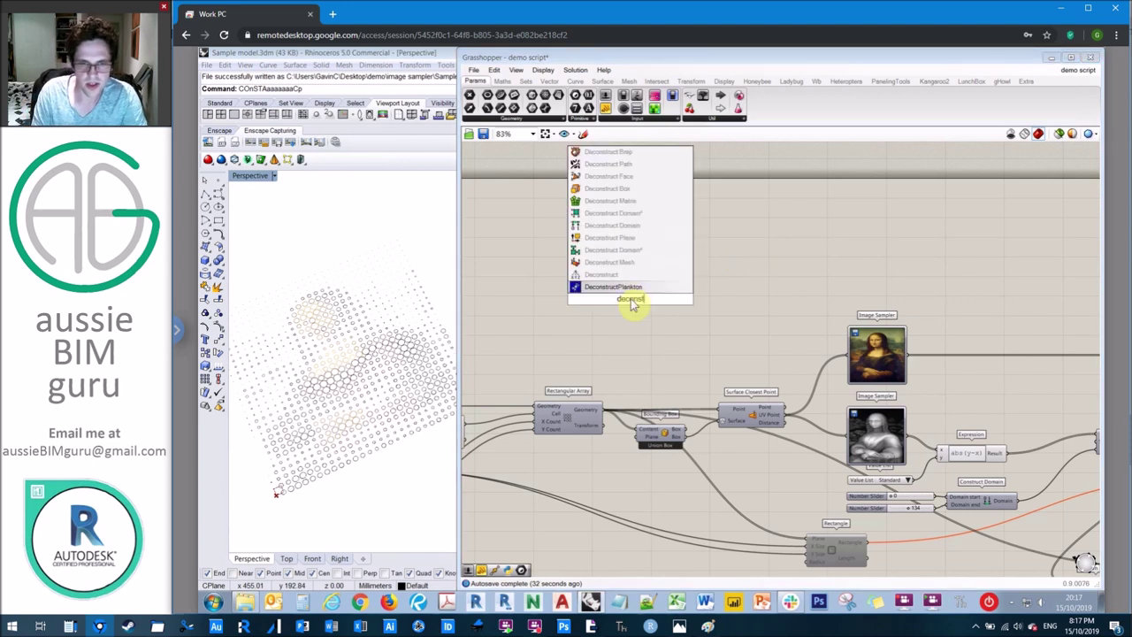
pyautogui.write('ruct')
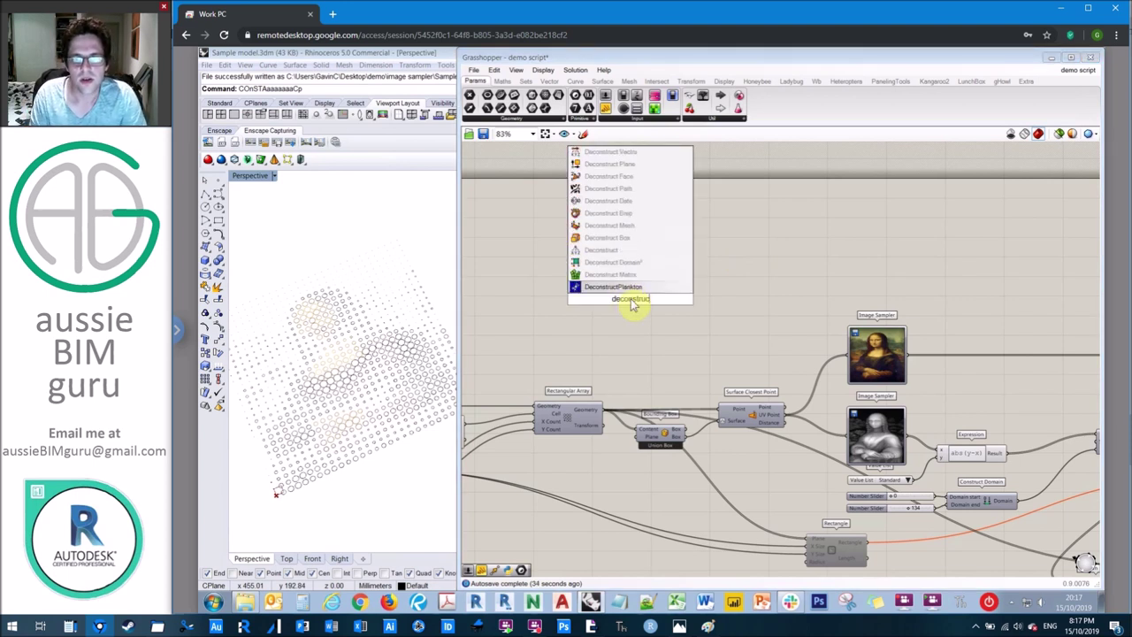
pyautogui.write(' point')
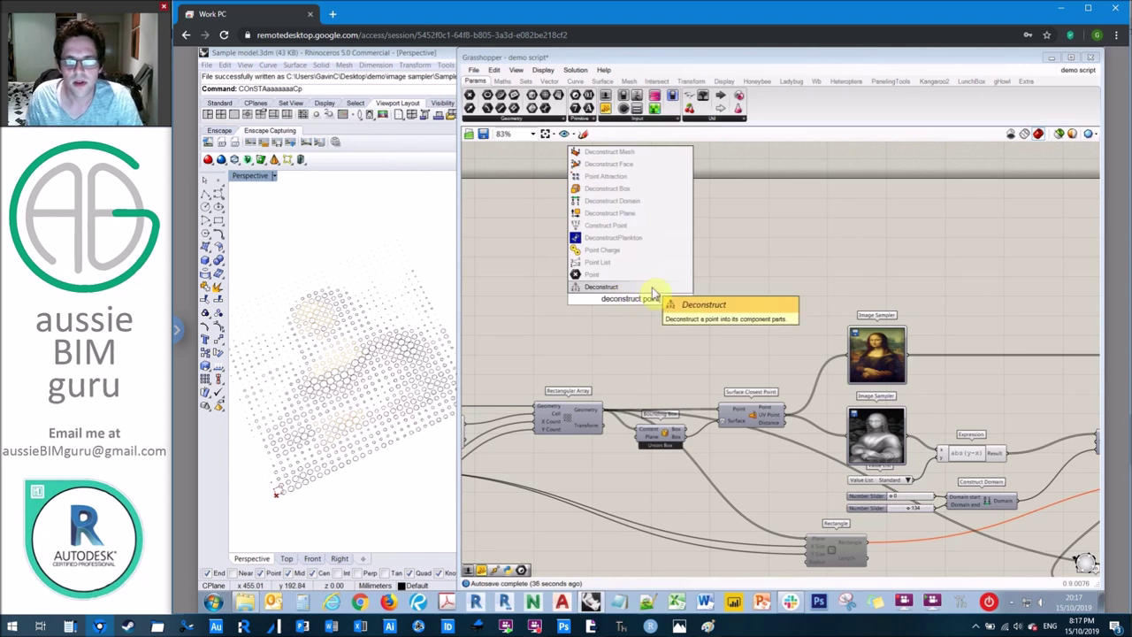
pyautogui.click(652, 289)
pyautogui.moveTo(626, 312); pyautogui.dragTo(690, 301, button='right')
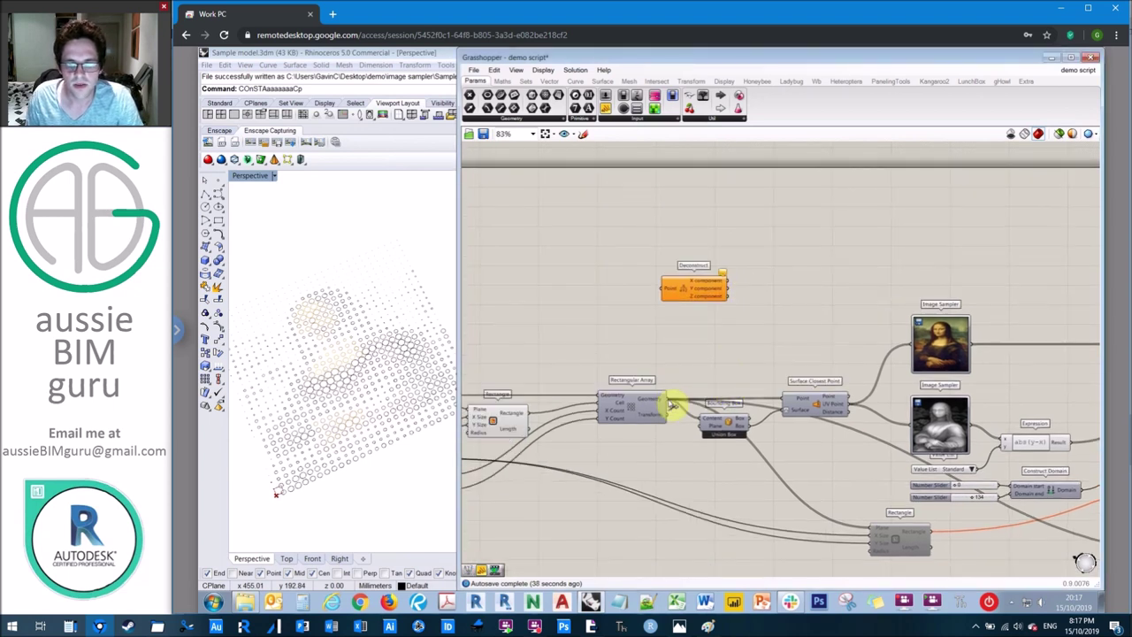
pyautogui.moveTo(673, 405); pyautogui.dragTo(841, 252)
# Insert a Construct Point component beside Deconstruct and connect the X and Y components to its X and Y coordinates
pyautogui.moveTo(922, 250); pyautogui.dragTo(865, 243, button='right')
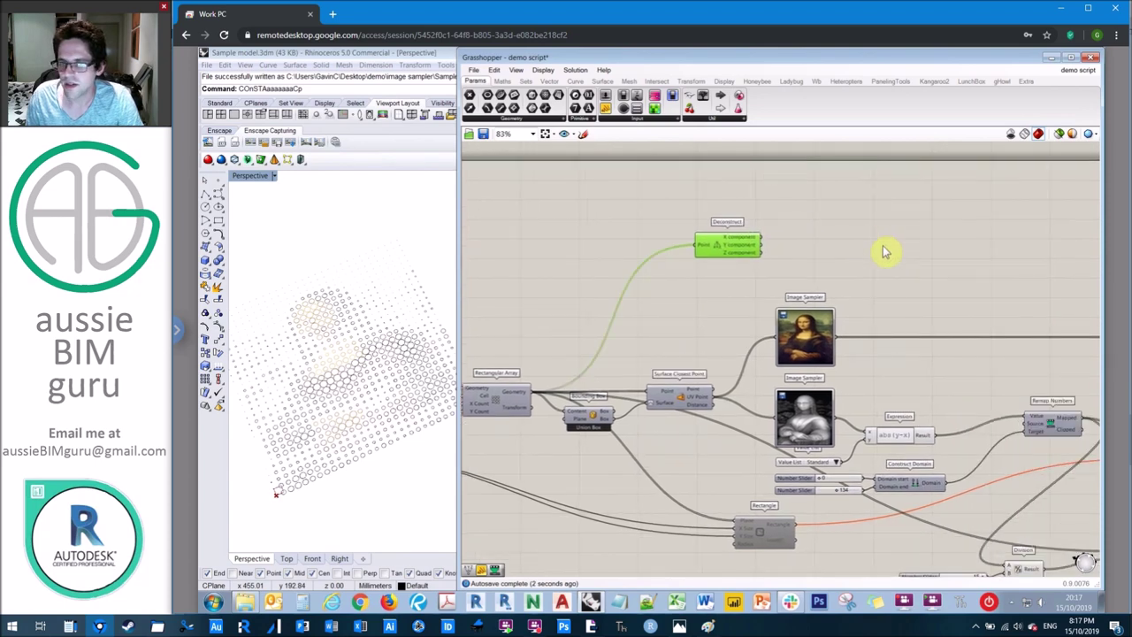
pyautogui.scroll(4, 885, 252)
pyautogui.doubleClick(854, 253)
pyautogui.write('construct')
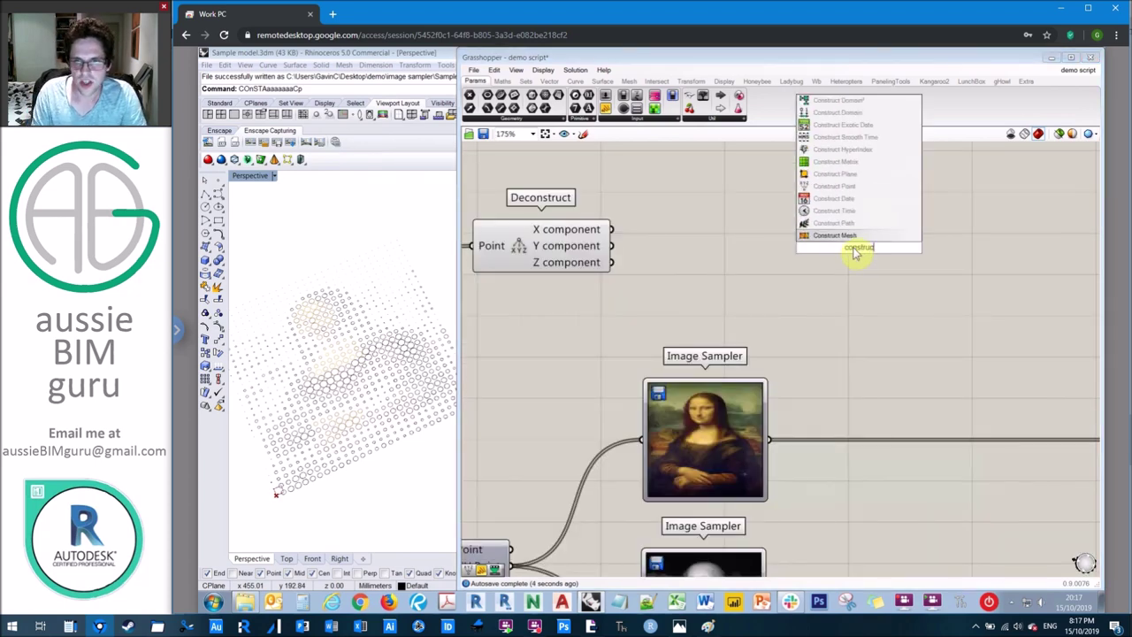
pyautogui.write(' point')
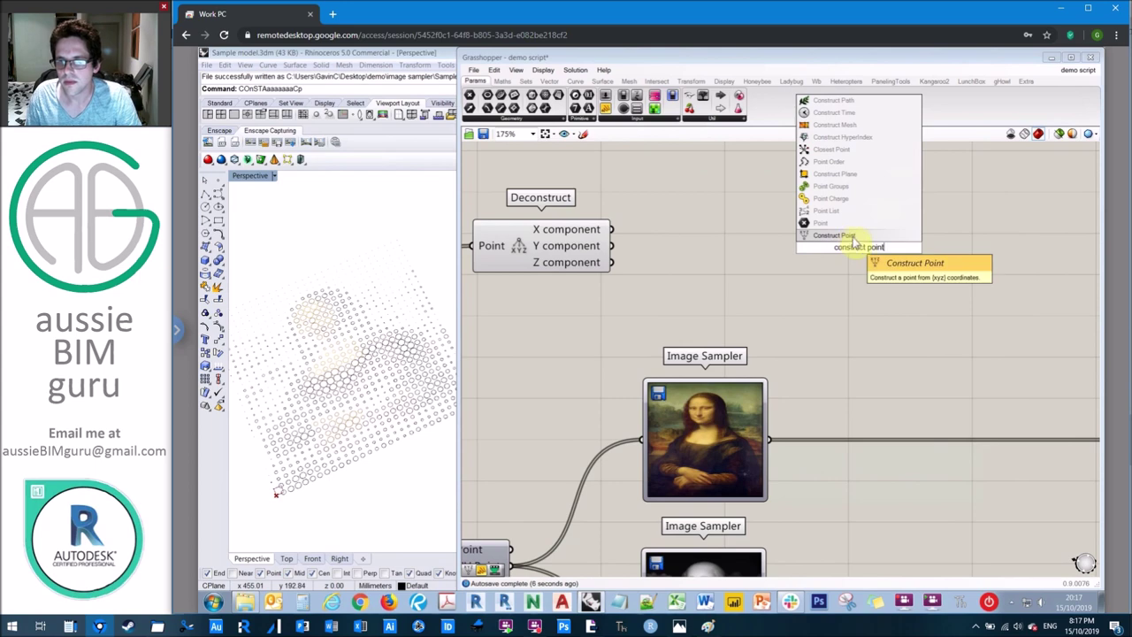
pyautogui.press('Return')
pyautogui.moveTo(610, 229); pyautogui.dragTo(768, 212)
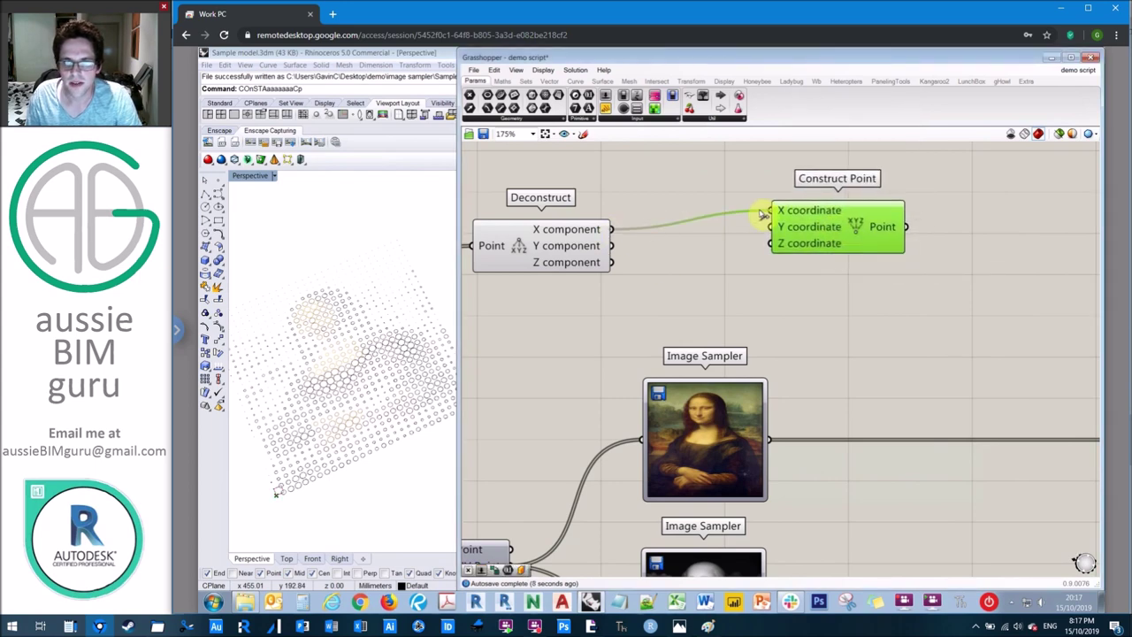
pyautogui.moveTo(611, 246); pyautogui.dragTo(768, 228)
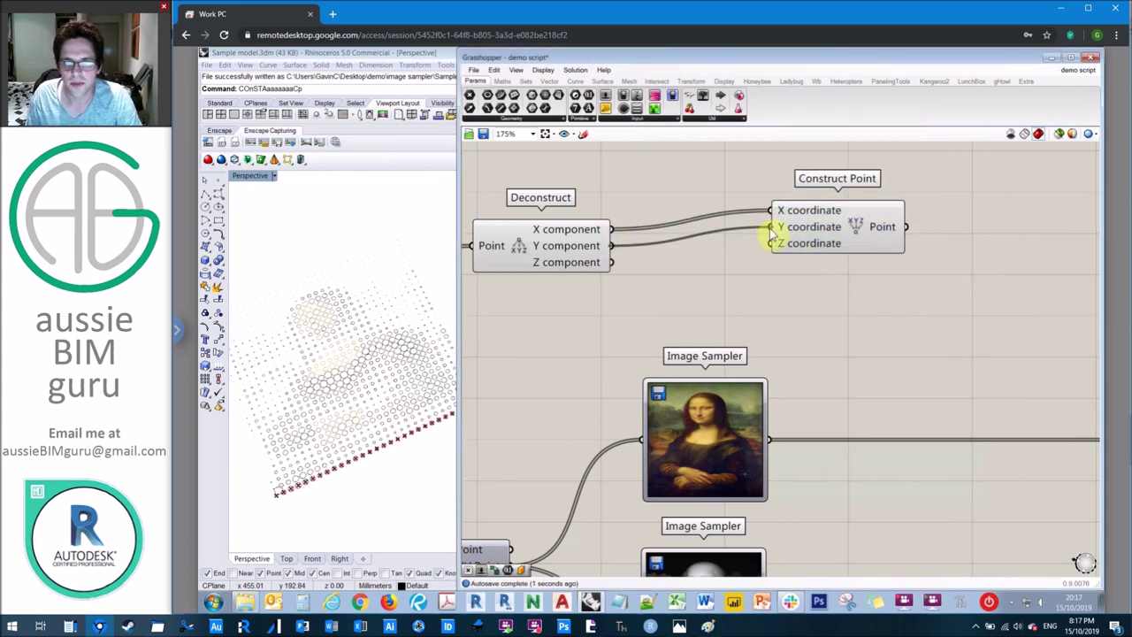
pyautogui.moveTo(836, 229); pyautogui.dragTo(840, 240)
# Connect Remap Numbers' Mapped output to Construct Point's Z coordinate and inspect the raised points in the perspective view
pyautogui.scroll(-4, 850, 245)
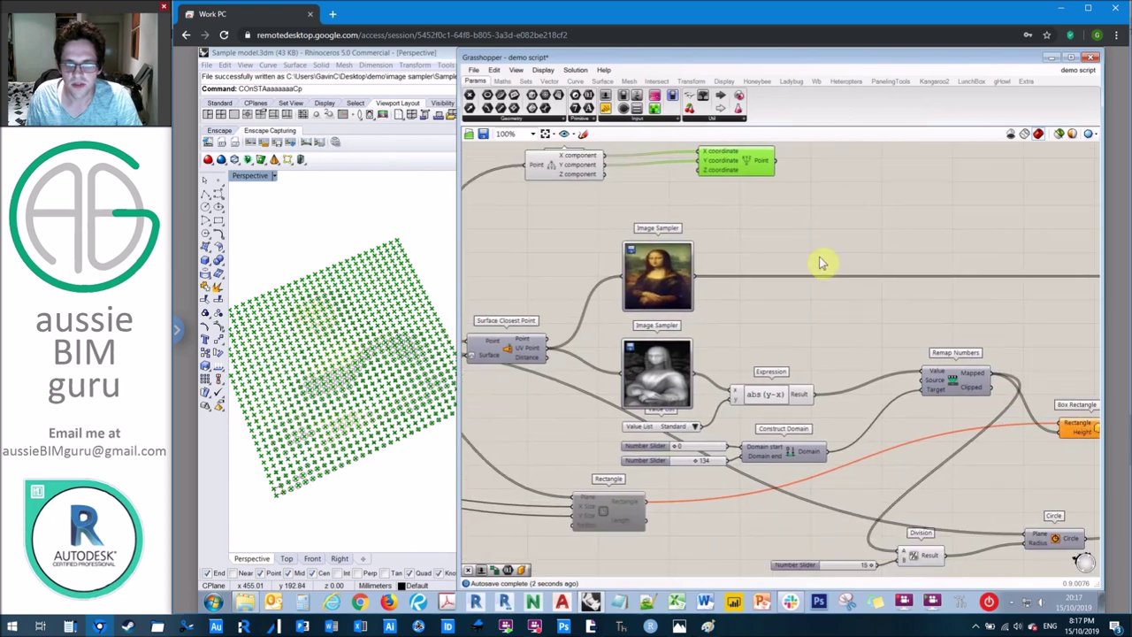
pyautogui.click(885, 283)
pyautogui.moveTo(997, 378); pyautogui.dragTo(703, 170)
pyautogui.moveTo(392, 265); pyautogui.dragTo(386, 330, button='right')
# Disable the Circle component
pyautogui.moveTo(860, 336); pyautogui.dragTo(772, 305, button='right')
pyautogui.click(971, 511)
pyautogui.middleClick(970, 510)
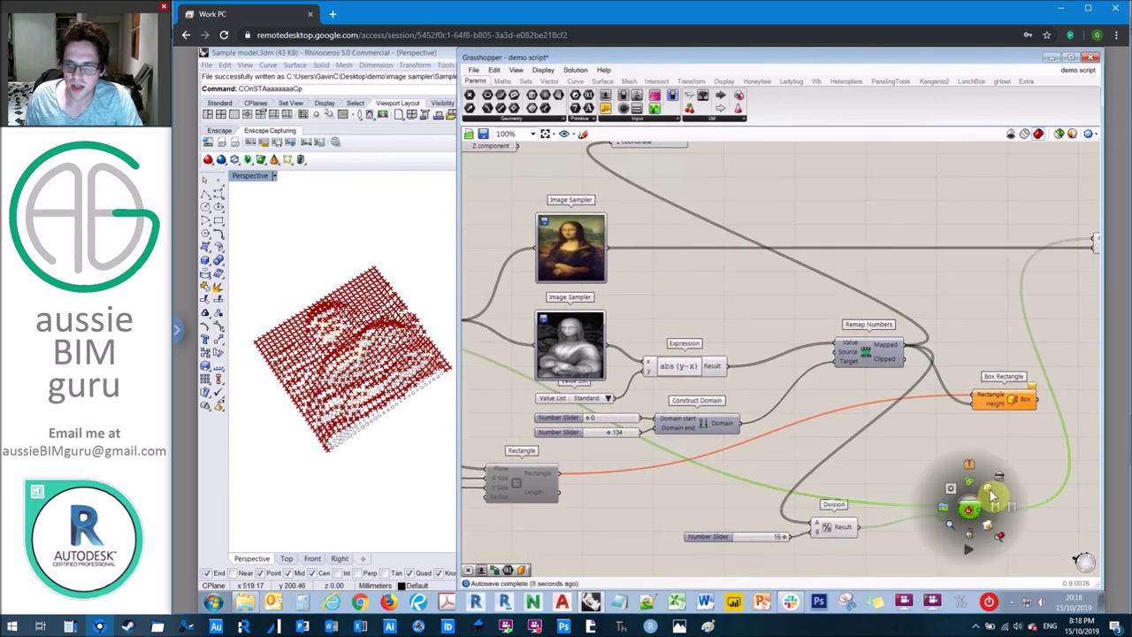
pyautogui.click(1013, 506)
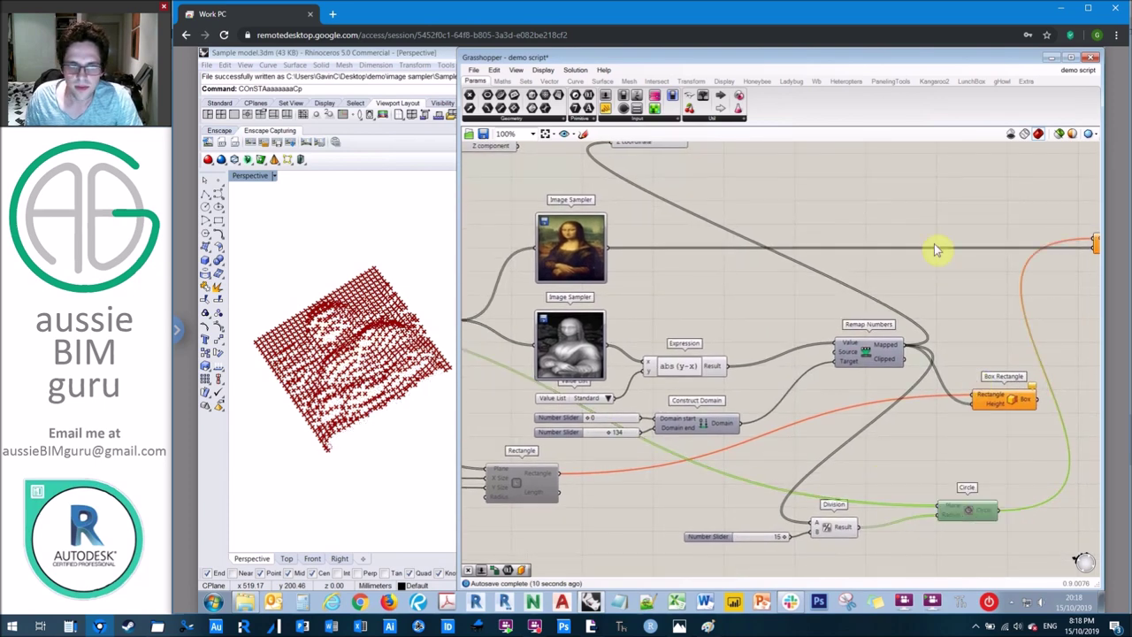
pyautogui.click(932, 243)
# Insert a Surface From Points component, with Construct Point's output as Points and the Y Count slider as U Count
pyautogui.moveTo(786, 223); pyautogui.dragTo(799, 332, button='right')
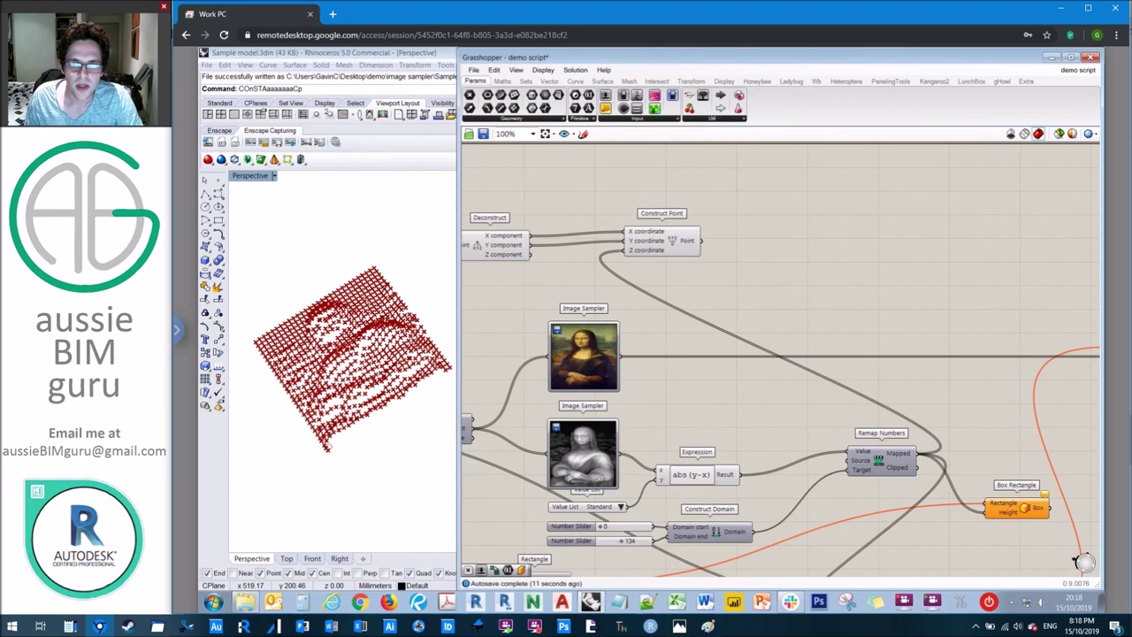
pyautogui.doubleClick(791, 263)
pyautogui.write('surface from')
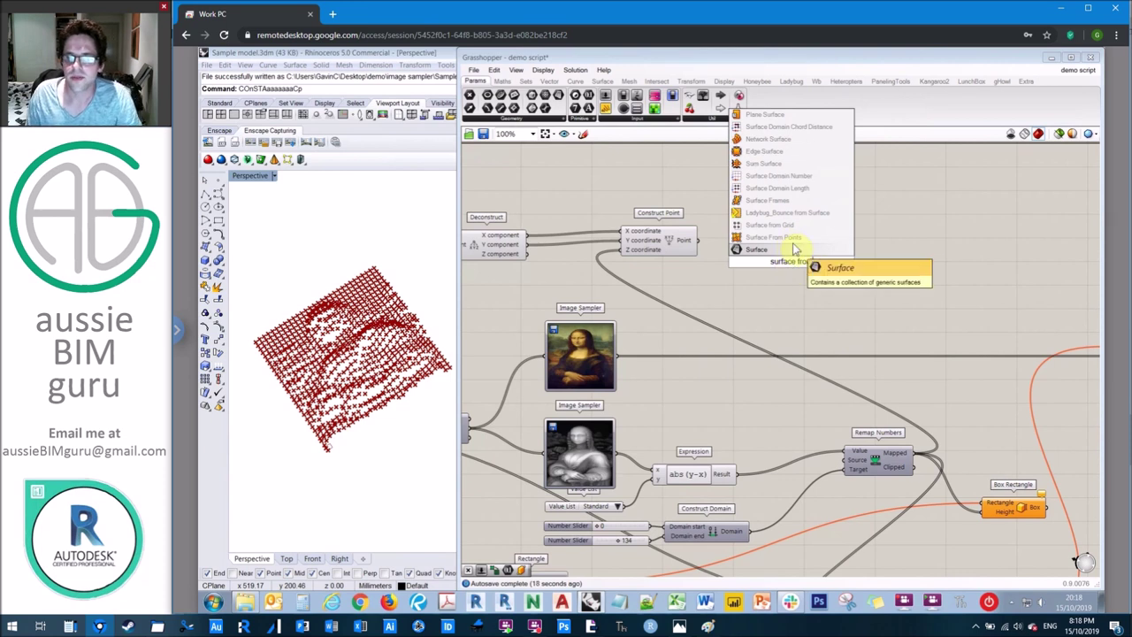
pyautogui.click(790, 237)
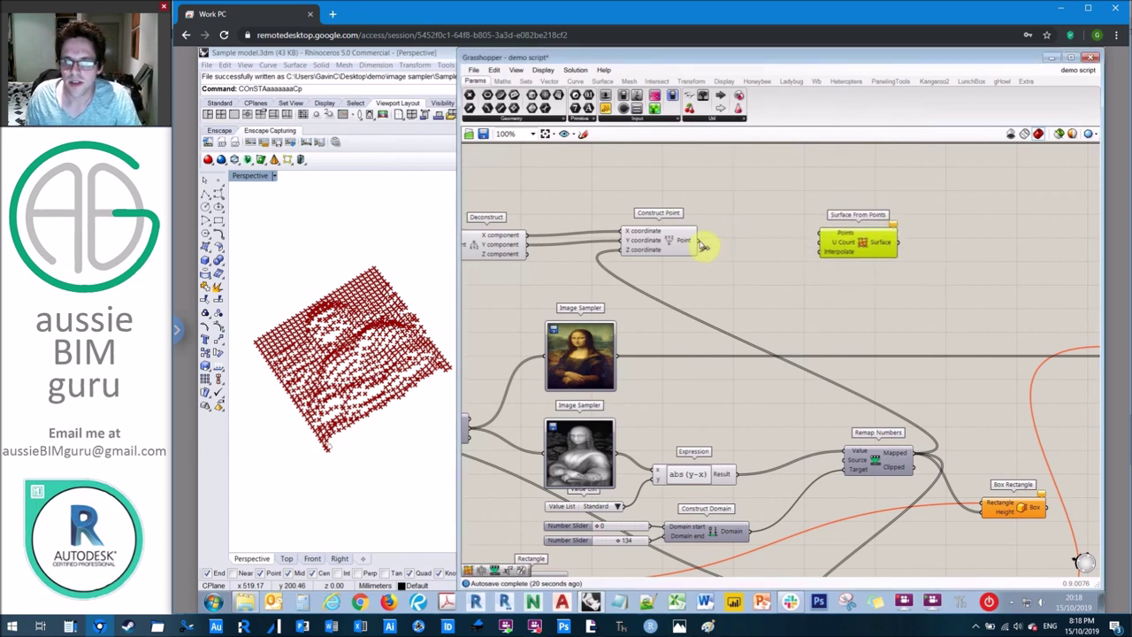
pyautogui.moveTo(701, 242); pyautogui.dragTo(525, 390)
pyautogui.scroll(-5, 855, 292)
pyautogui.scroll(3, 519, 396)
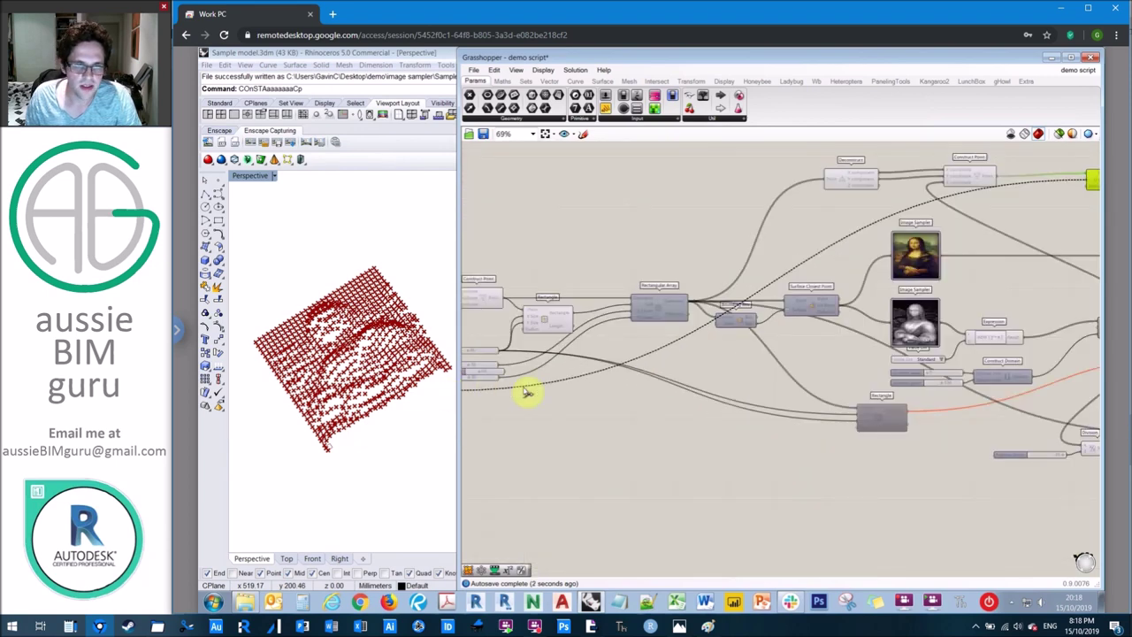
pyautogui.scroll(3, 526, 393)
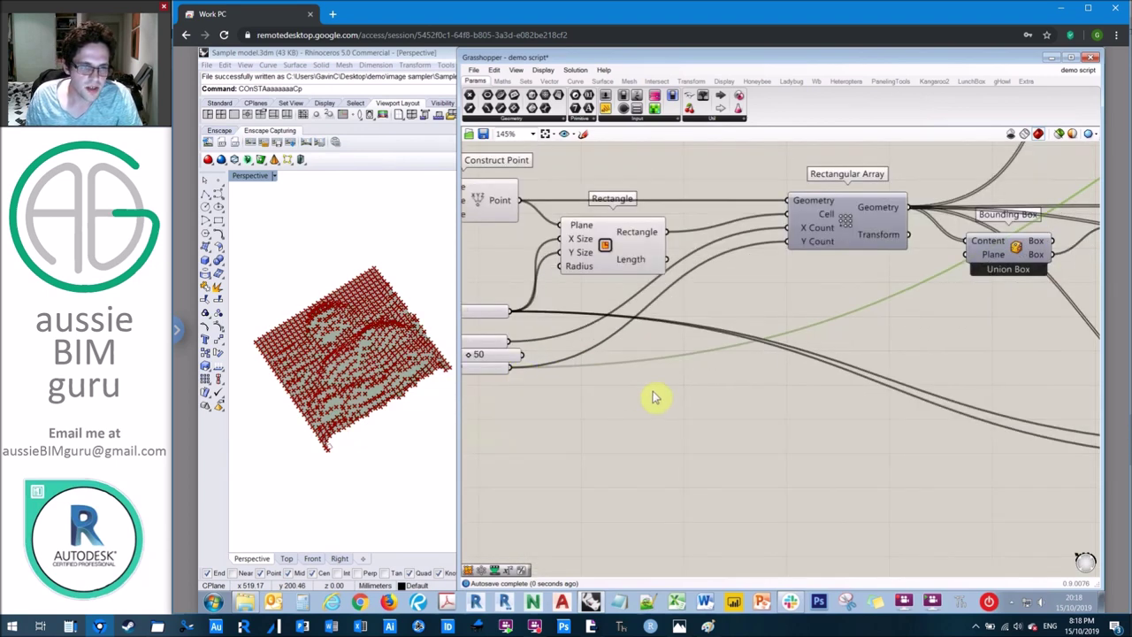
# Move Surface From Points closer to Construct Point and turn off its preview
pyautogui.moveTo(380, 434); pyautogui.dragTo(599, 412, button='right')
pyautogui.scroll(-3, 640, 475)
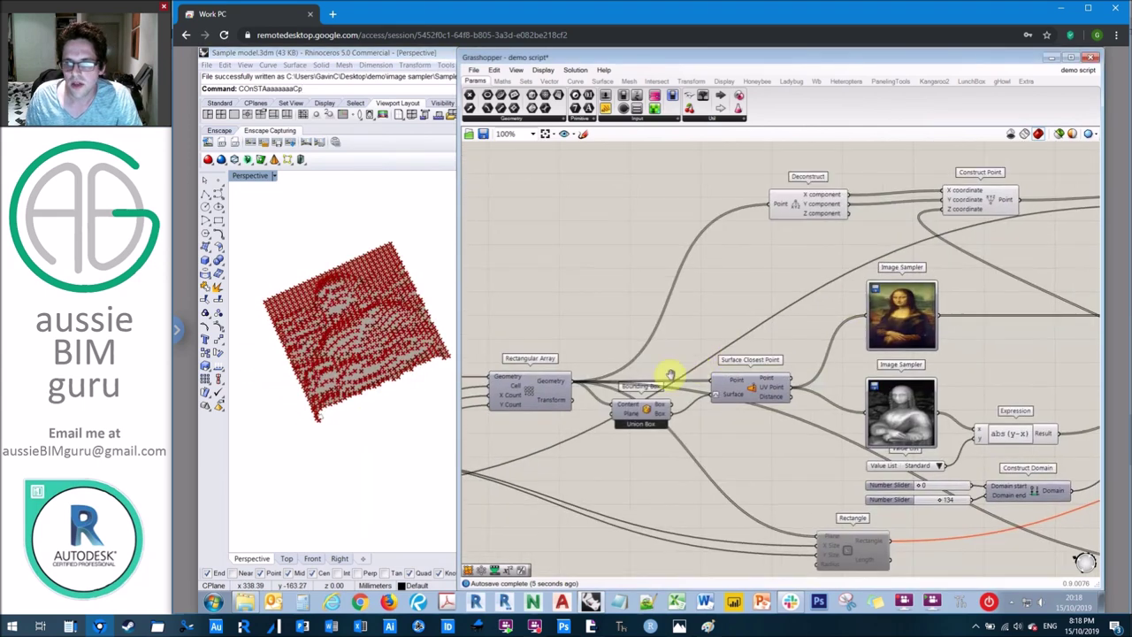
pyautogui.moveTo(1094, 192); pyautogui.dragTo(724, 328, button='right')
pyautogui.moveTo(867, 344); pyautogui.dragTo(798, 358)
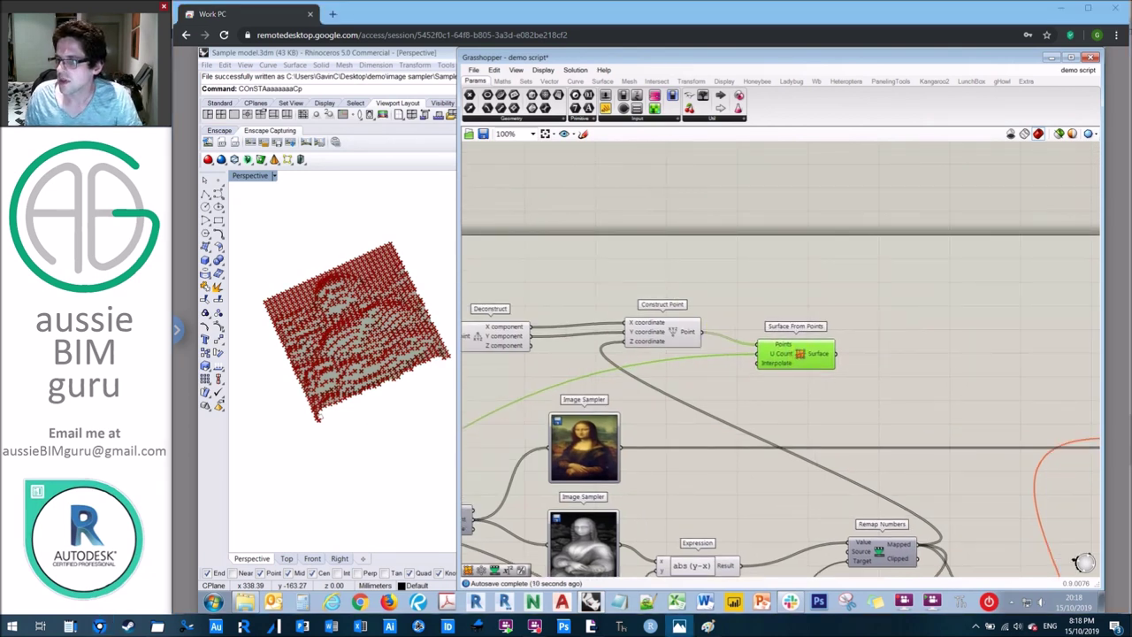
pyautogui.rightClick(799, 354)
pyautogui.click(839, 370)
# Insert a Divide Domain² component and place it just beyond the Surface From Points output
pyautogui.scroll(2, 872, 354)
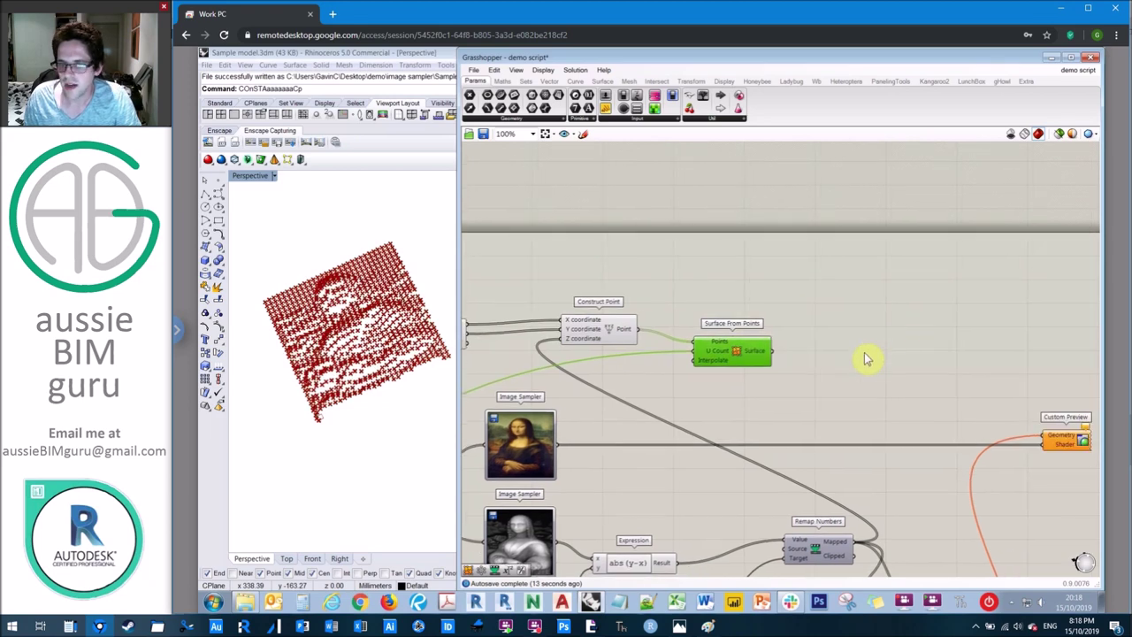
pyautogui.doubleClick(838, 331)
pyautogui.write('div')
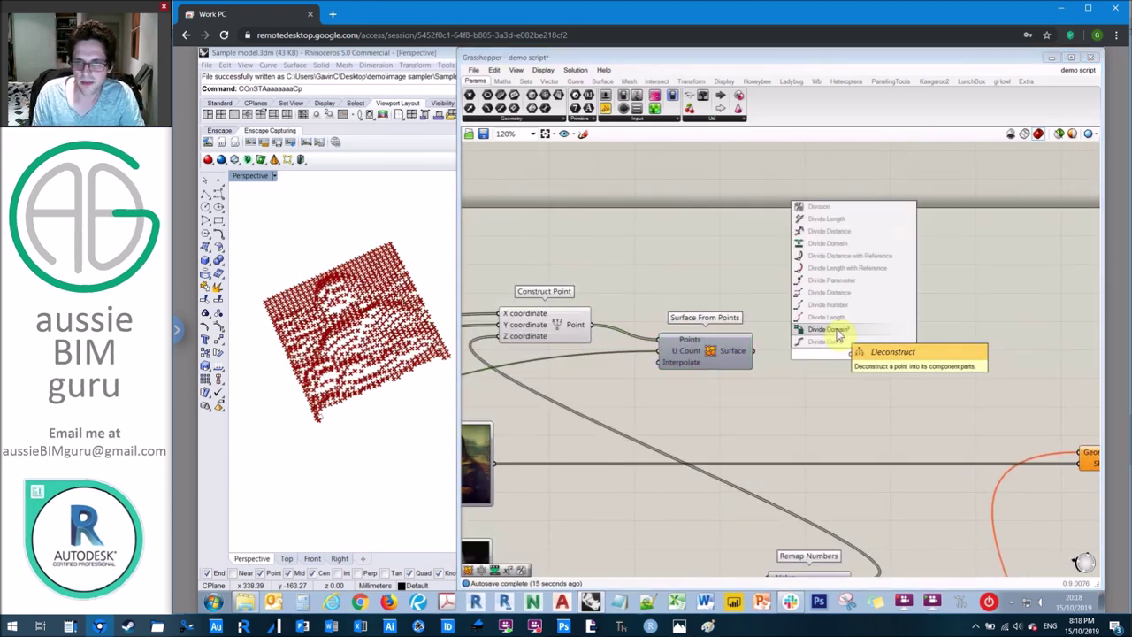
pyautogui.click(836, 329)
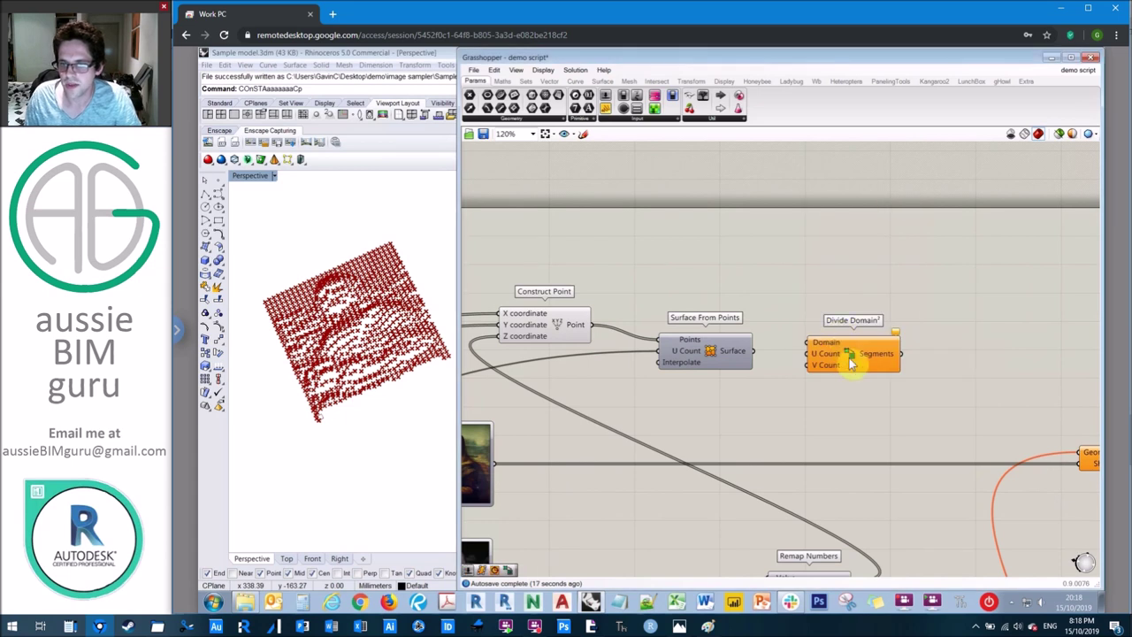
pyautogui.click(846, 278)
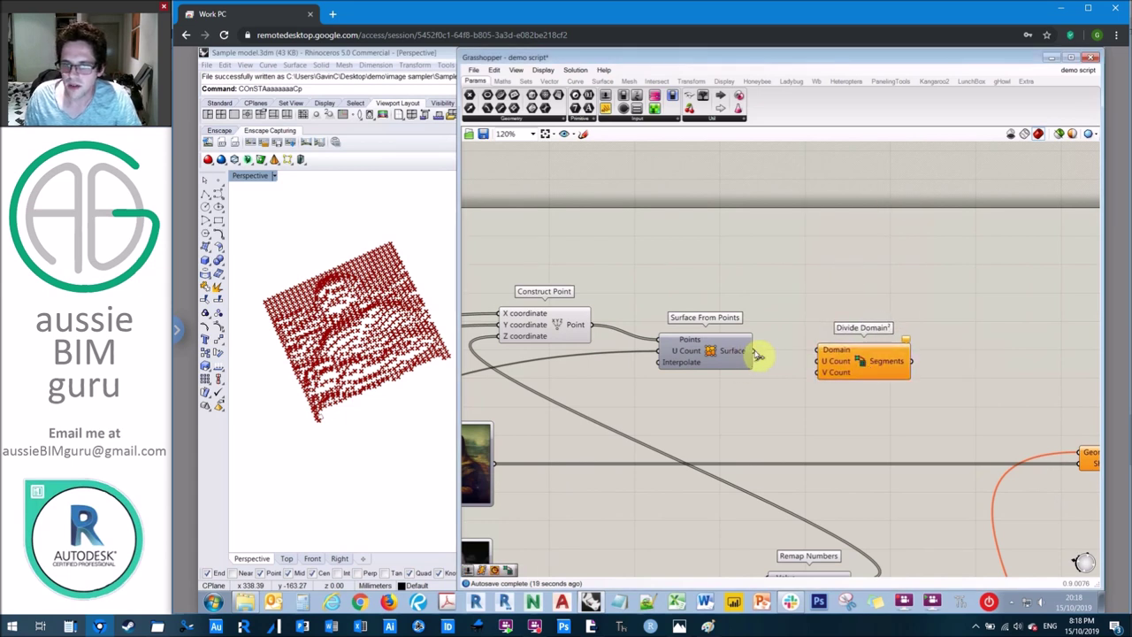
pyautogui.moveTo(817, 355)
pyautogui.mouseDown()
pyautogui.moveTo(758, 362)
pyautogui.moveTo(824, 357)
pyautogui.mouseUp()
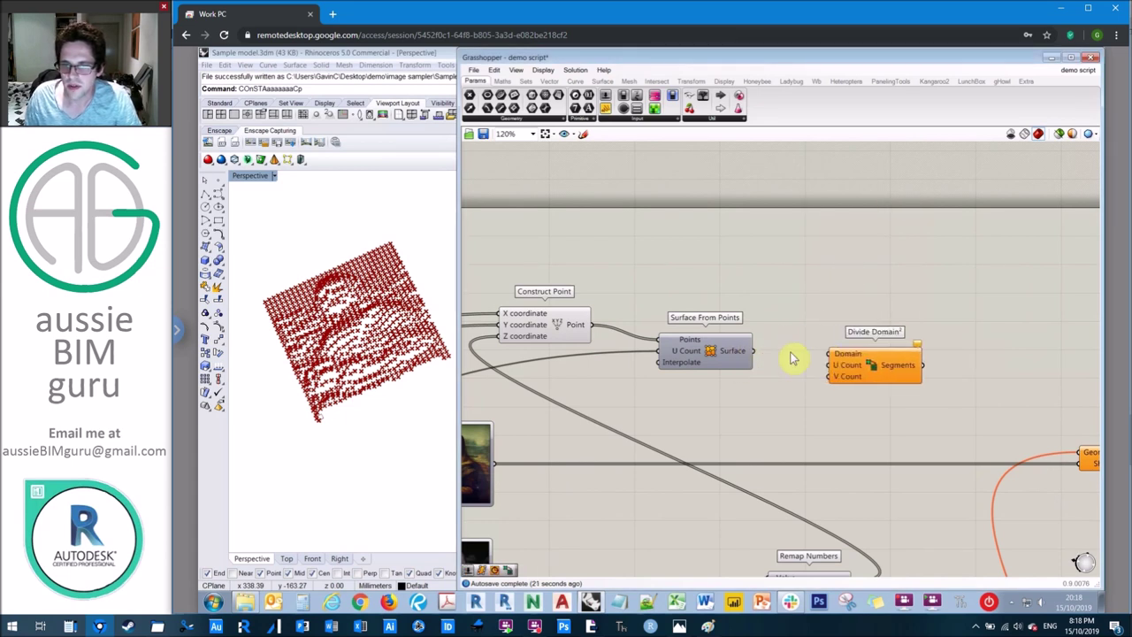
# Connect Surface From Points' output to Divide Domain²'s Domain input and the Y Count slider to its U Count
pyautogui.moveTo(755, 351); pyautogui.dragTo(823, 353)
pyautogui.scroll(-5, 991, 323)
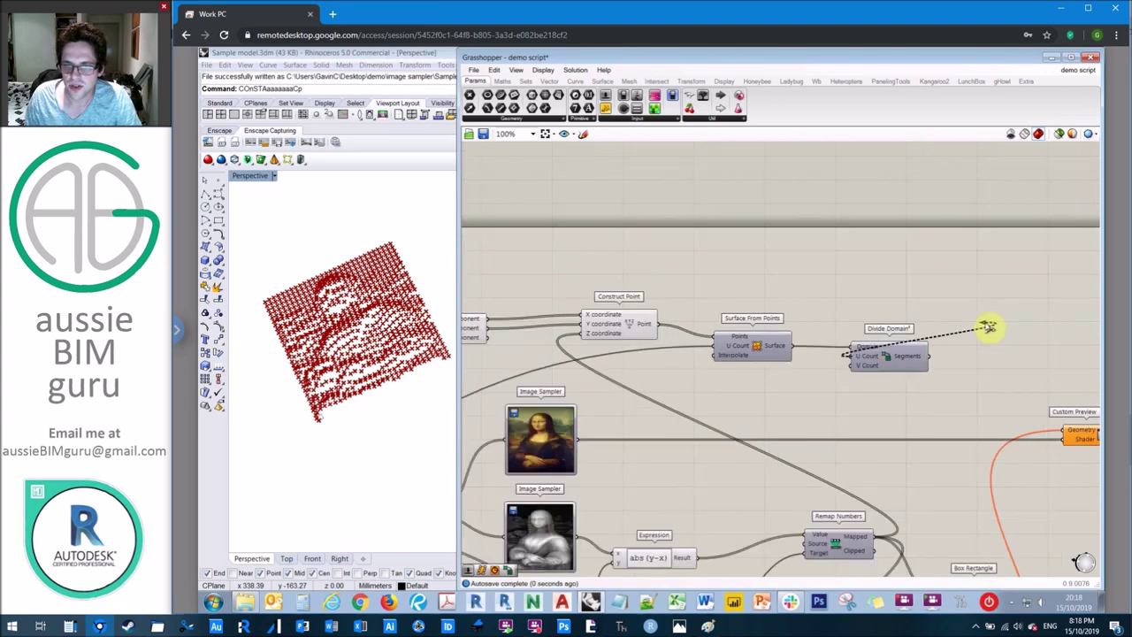
pyautogui.scroll(2, 620, 442)
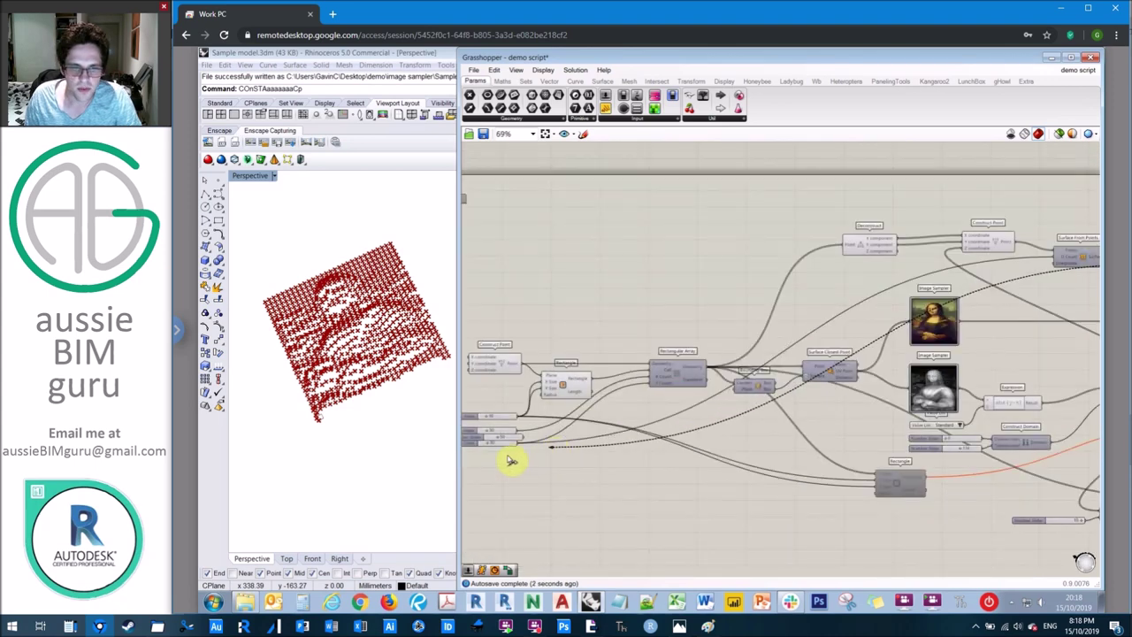
pyautogui.scroll(2, 506, 450)
pyautogui.moveTo(535, 463); pyautogui.dragTo(686, 451, button='right')
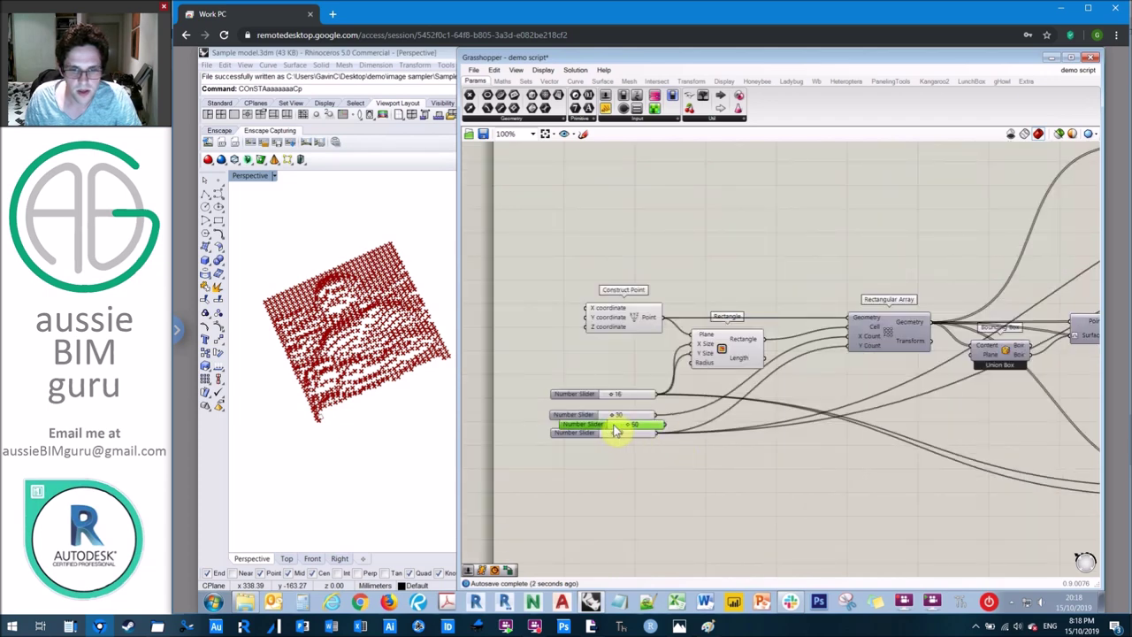
# Delete the spare number slider overlapping the count sliders and connect the X Count slider to Divide Domain²'s V Count
pyautogui.moveTo(617, 430); pyautogui.dragTo(599, 465)
pyautogui.press('Delete')
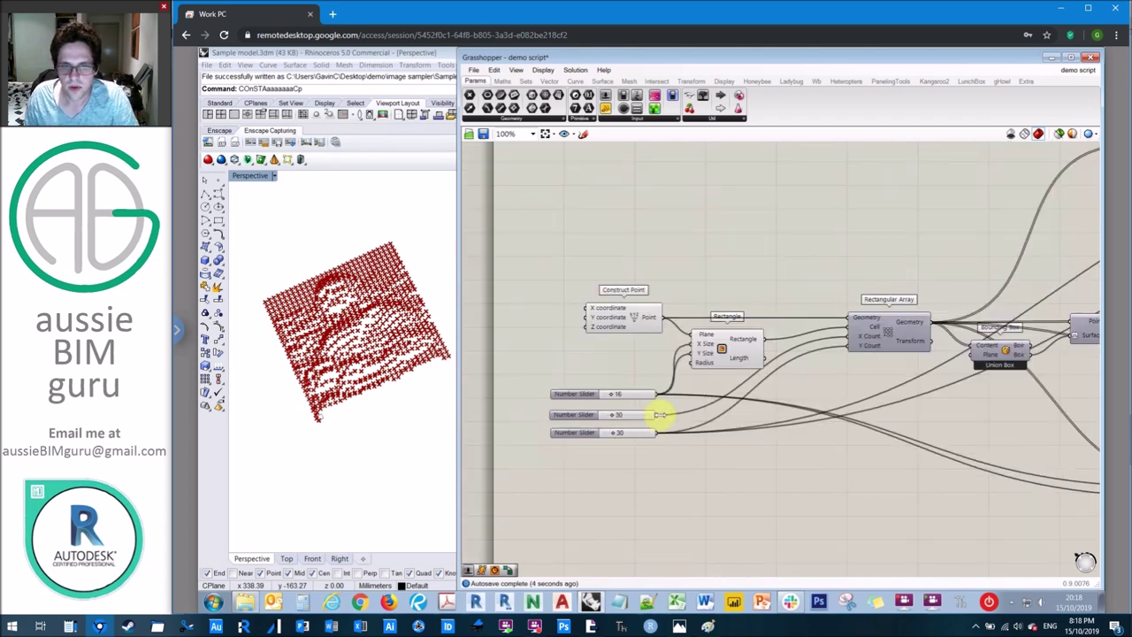
pyautogui.moveTo(656, 416); pyautogui.dragTo(893, 351)
pyautogui.scroll(-7, 681, 405)
pyautogui.scroll(4, 925, 330)
pyautogui.scroll(7, 897, 356)
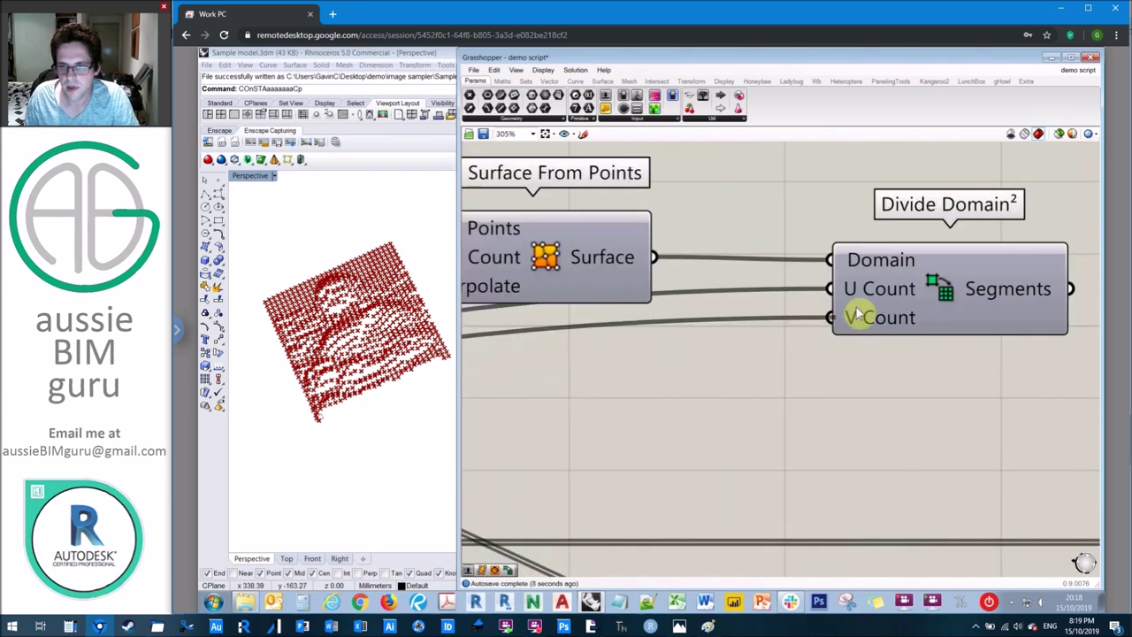
# Move Divide Domain² closer to Surface From Points and insert an Isotrim component just beyond it
pyautogui.moveTo(831, 365); pyautogui.dragTo(849, 388)
pyautogui.click(876, 253)
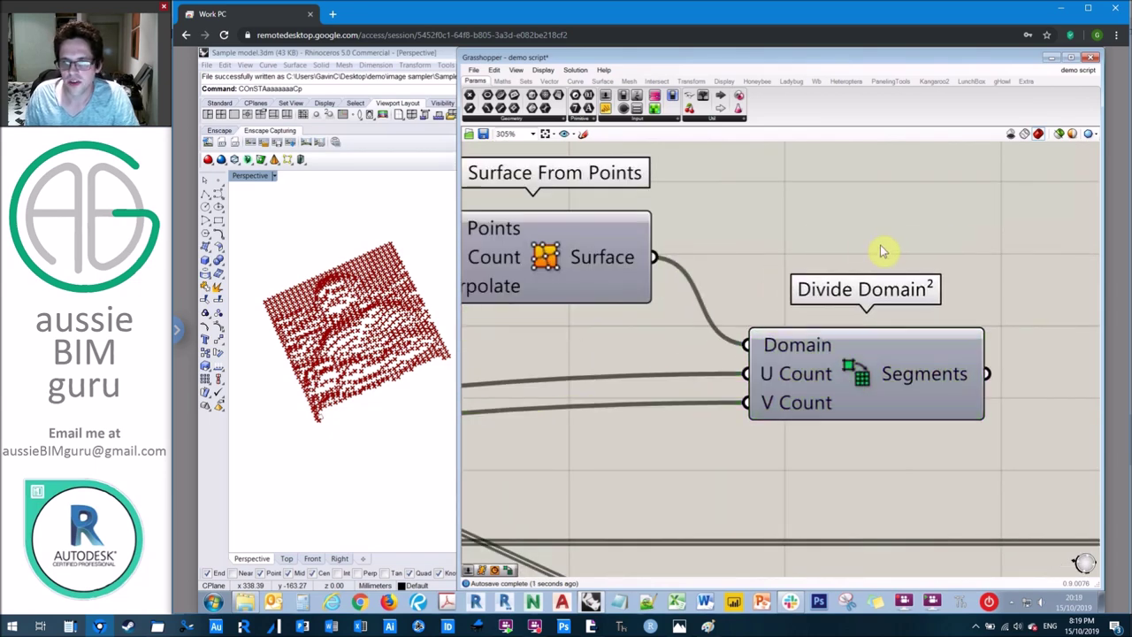
pyautogui.moveTo(882, 250); pyautogui.dragTo(512, 268, button='right')
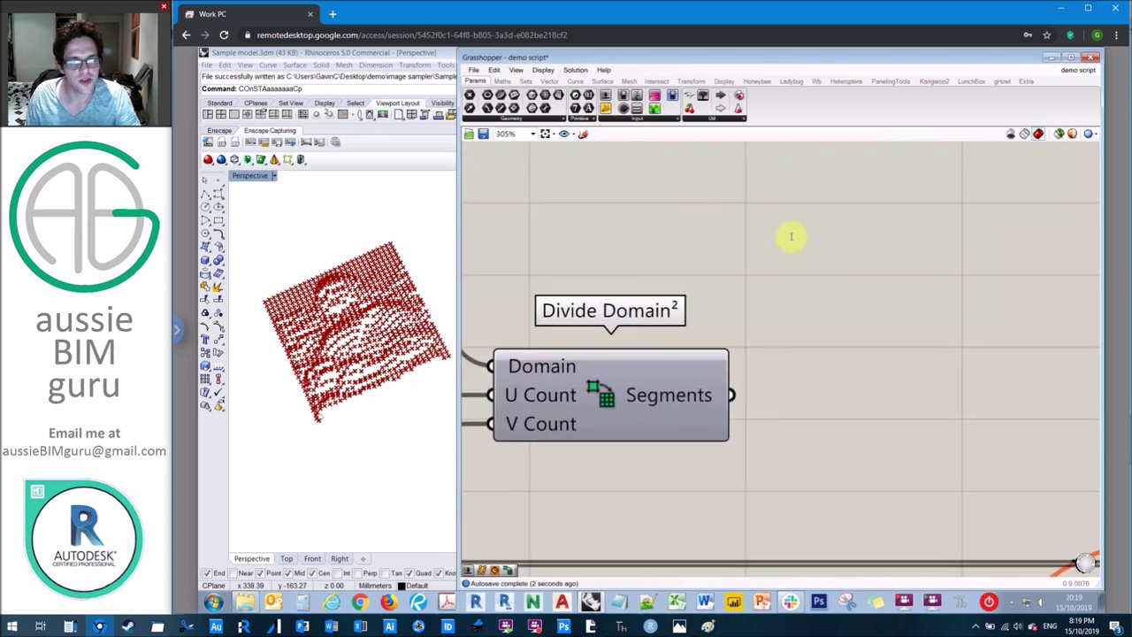
pyautogui.doubleClick(792, 236)
pyautogui.write('isotrim')
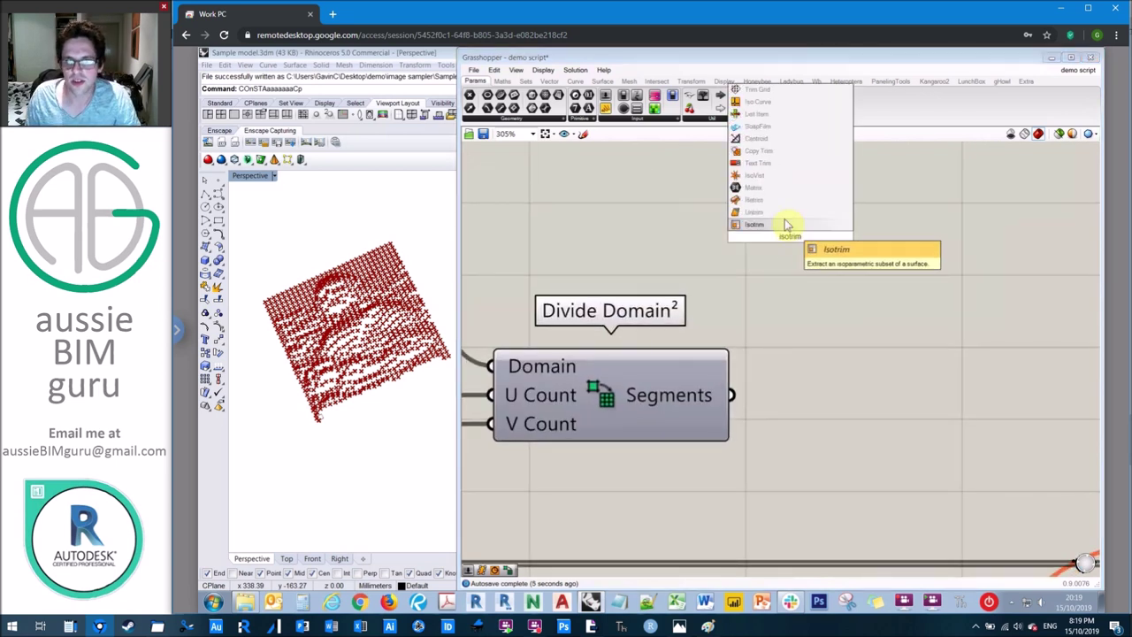
pyautogui.moveTo(786, 224); pyautogui.dragTo(790, 236)
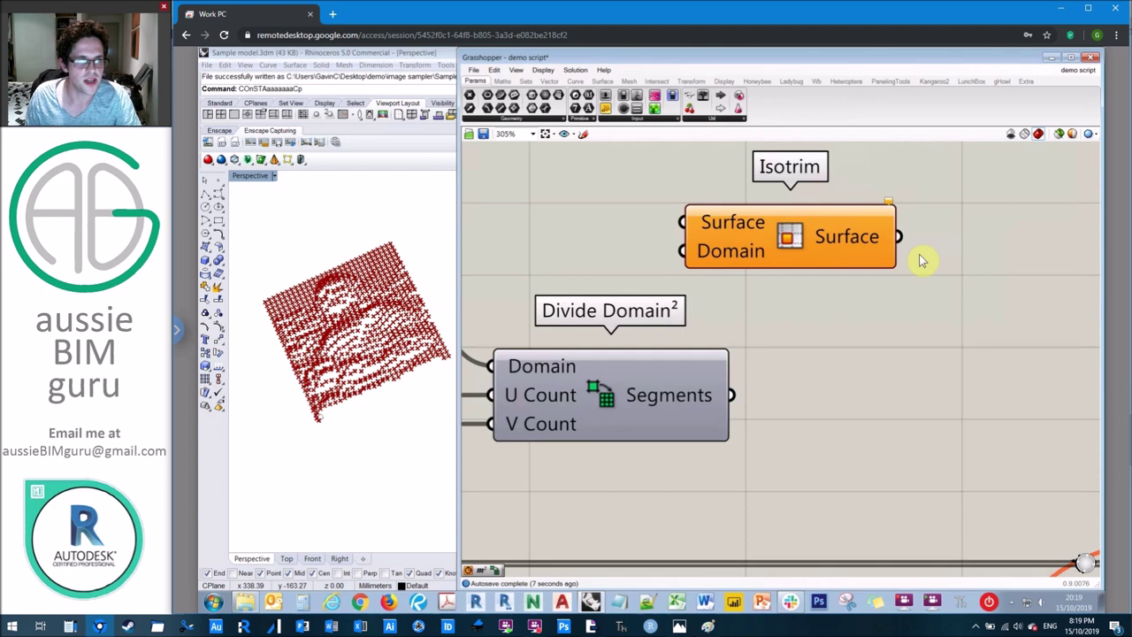
pyautogui.scroll(-2, 920, 260)
pyautogui.moveTo(884, 250); pyautogui.dragTo(964, 285)
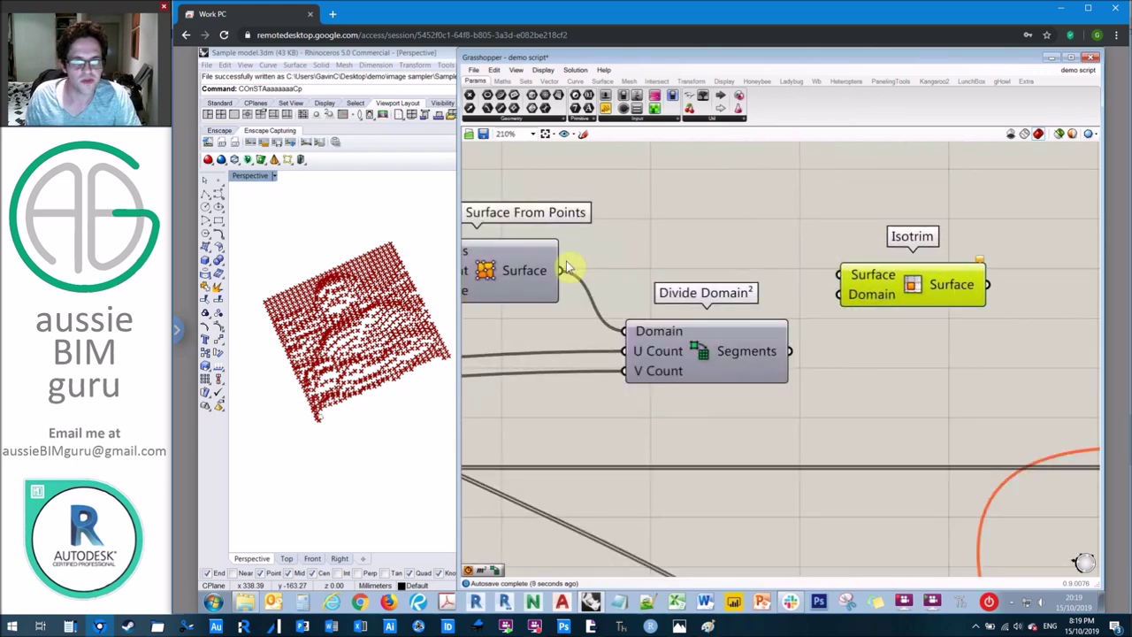
# Connect Surface From Points' surface to Isotrim's Surface input and Divide Domain²'s Segments to its Domain input
pyautogui.moveTo(561, 271); pyautogui.dragTo(889, 270)
pyautogui.moveTo(790, 351); pyautogui.dragTo(849, 288)
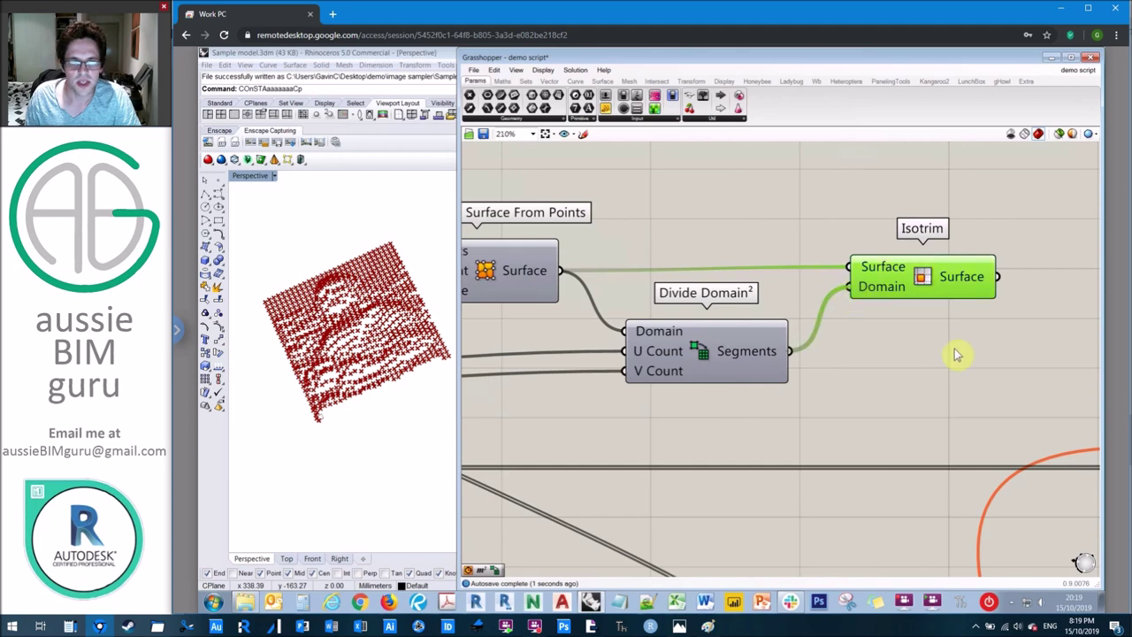
pyautogui.click(961, 354)
# Turn off the preview of the Construct Point feeding Surface From Points and view the relief surface at an angle
pyautogui.moveTo(749, 239); pyautogui.dragTo(887, 227, button='right')
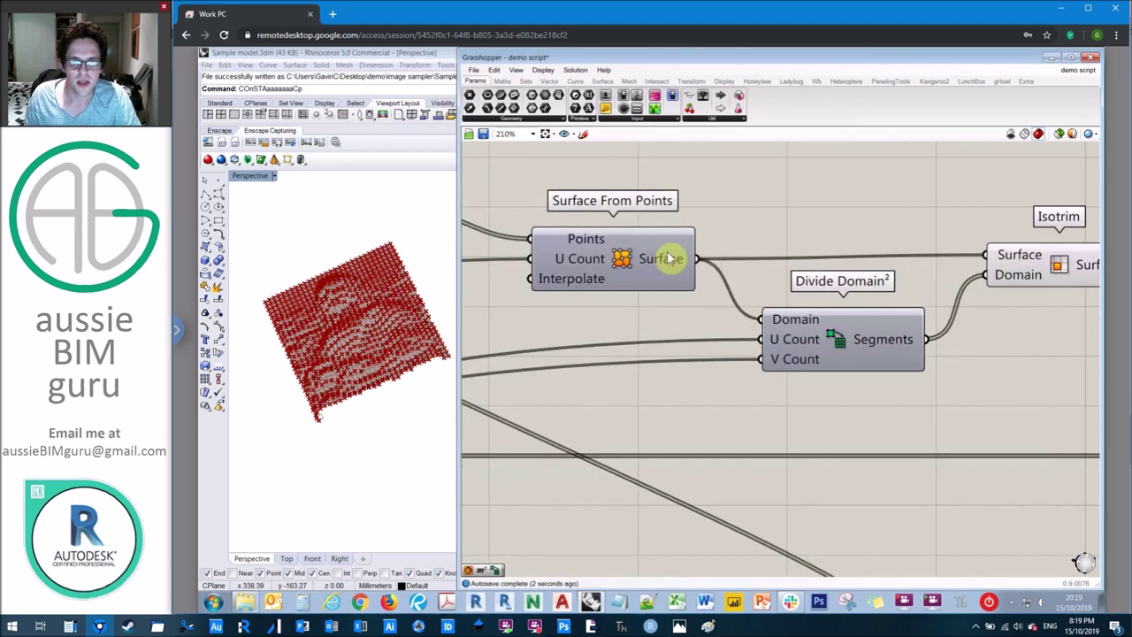
pyautogui.scroll(-2, 669, 257)
pyautogui.moveTo(733, 201); pyautogui.dragTo(966, 197, button='right')
pyautogui.click(679, 210)
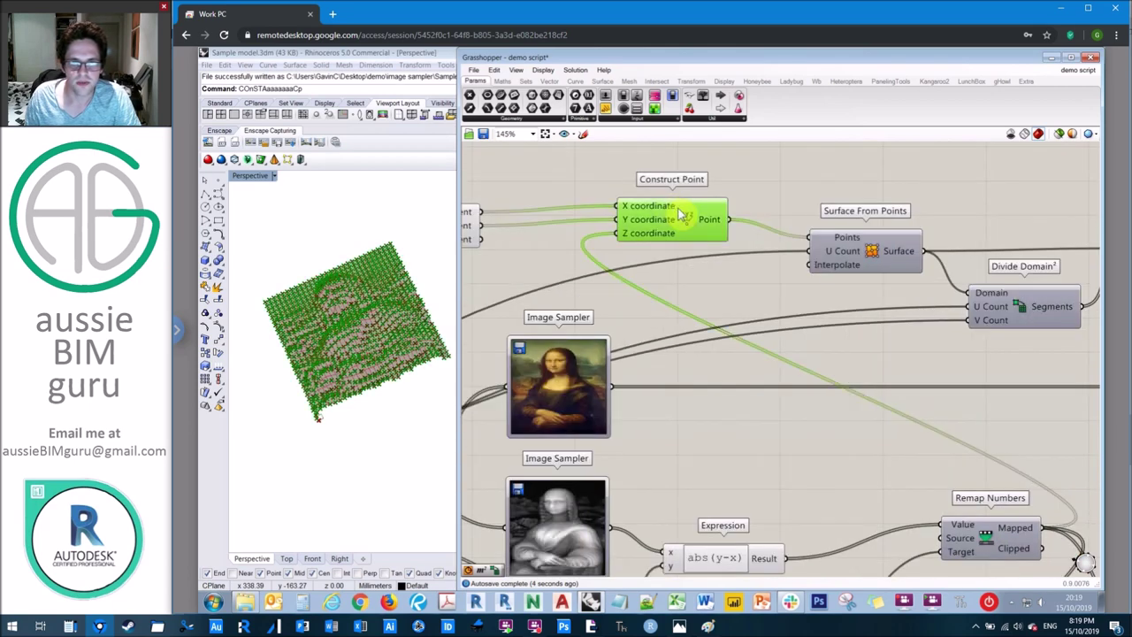
pyautogui.rightClick(678, 211)
pyautogui.click(709, 231)
pyautogui.moveTo(379, 253); pyautogui.dragTo(366, 371, button='right')
pyautogui.scroll(-5, 367, 318)
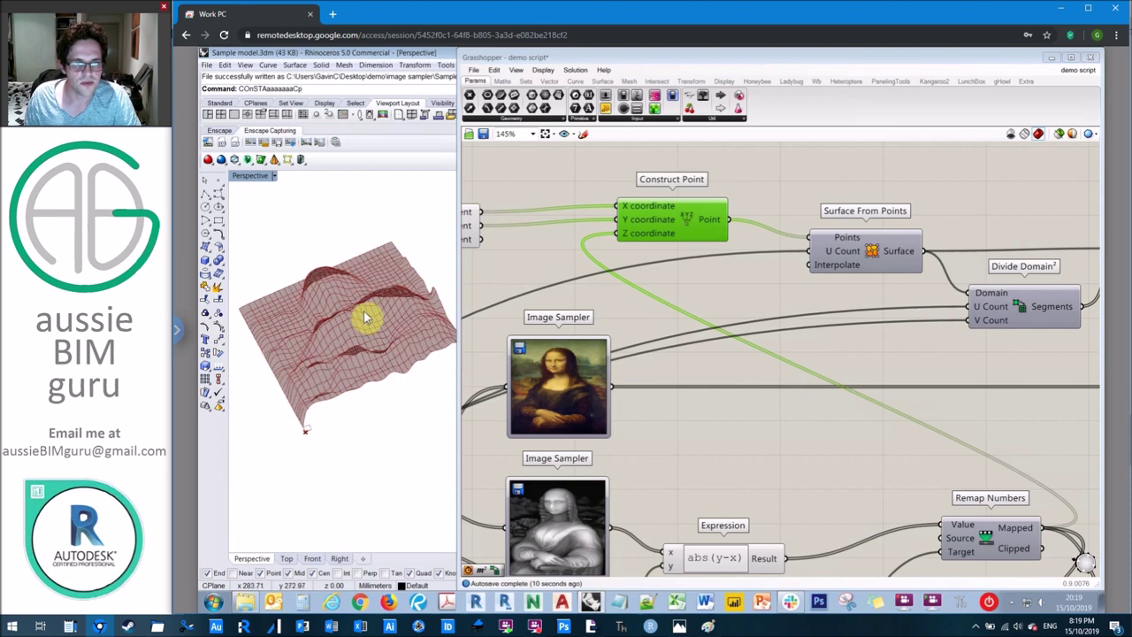
# Turn off the preview of the Isotrim component
pyautogui.moveTo(870, 330); pyautogui.dragTo(630, 340, button='right')
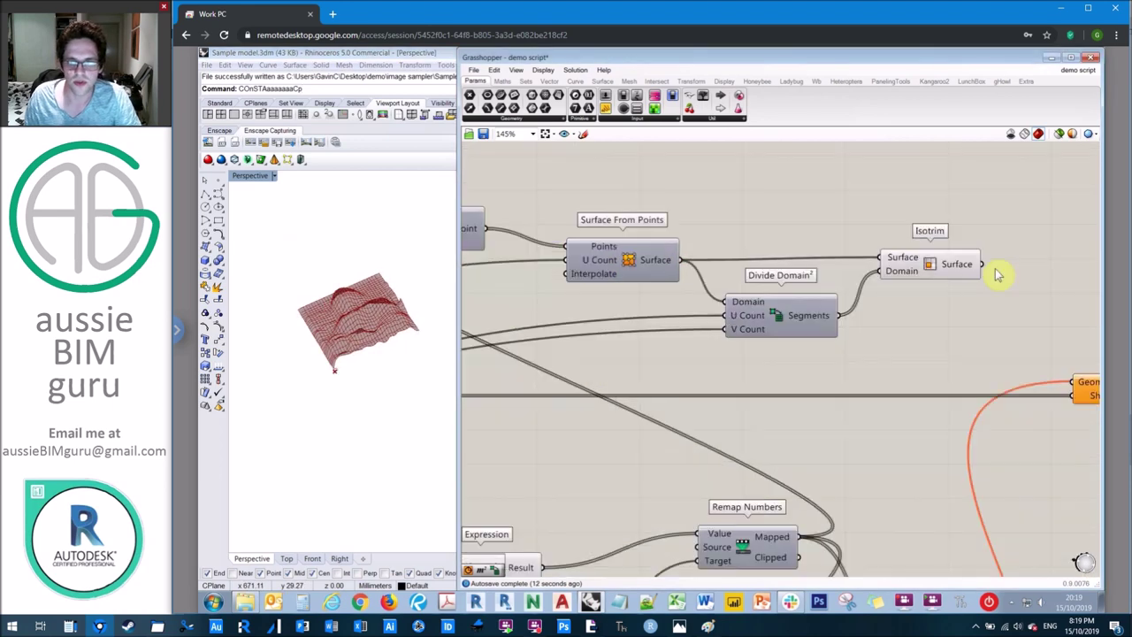
pyautogui.click(932, 268)
pyautogui.rightClick(932, 265)
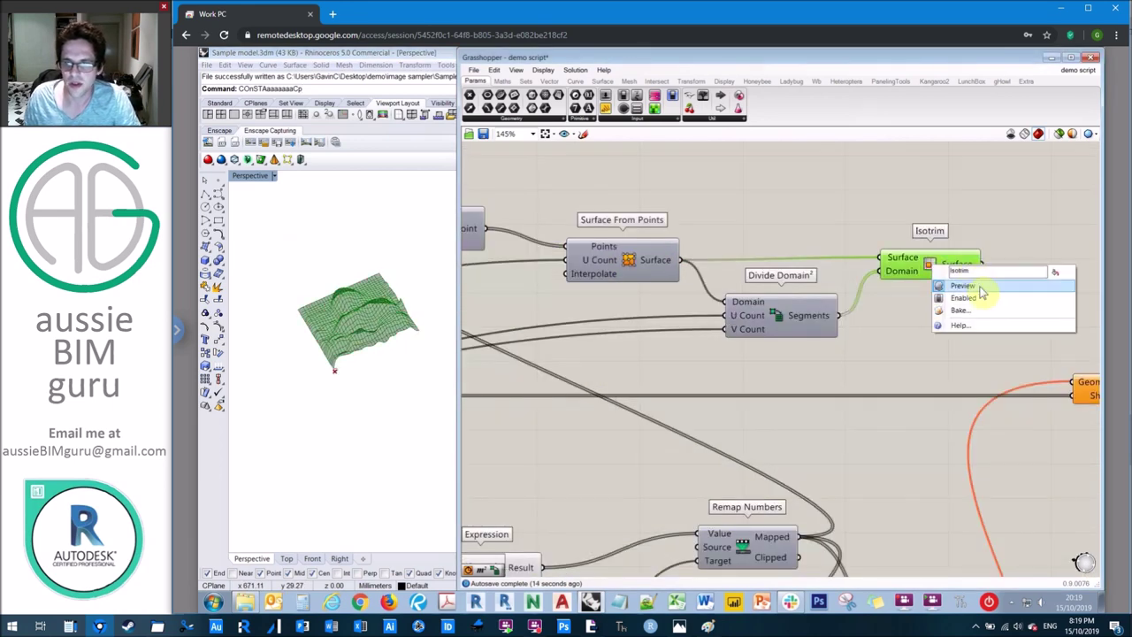
pyautogui.click(982, 290)
# Connect Isotrim's Surface output to the Custom Preview's Geometry input in place of the box geometry
pyautogui.moveTo(1032, 310); pyautogui.dragTo(822, 268, button='right')
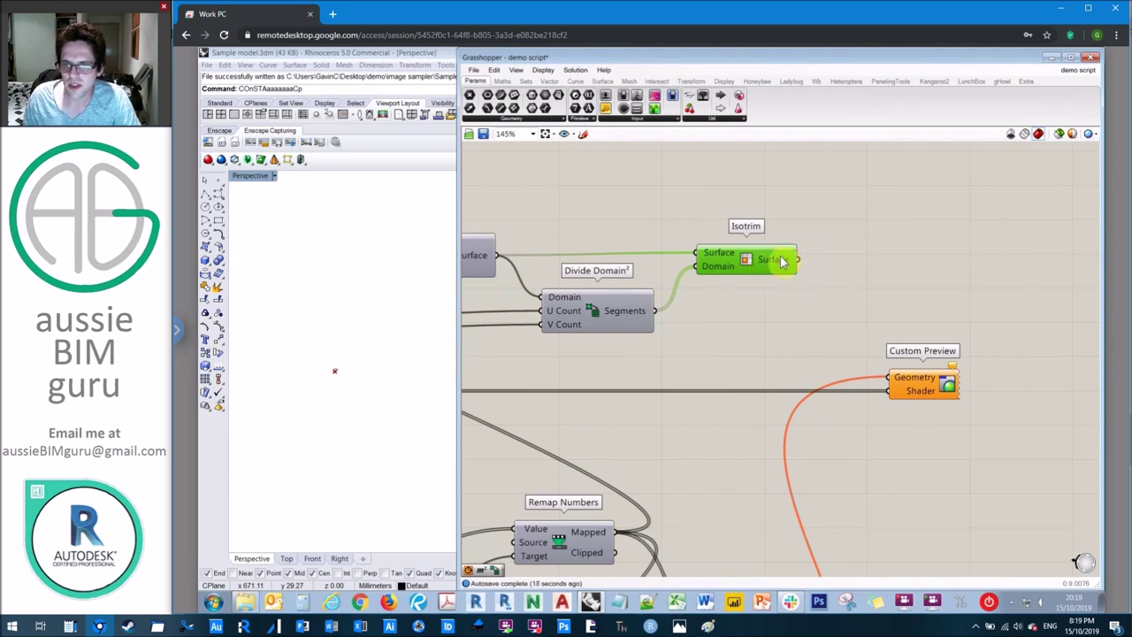
pyautogui.moveTo(782, 261)
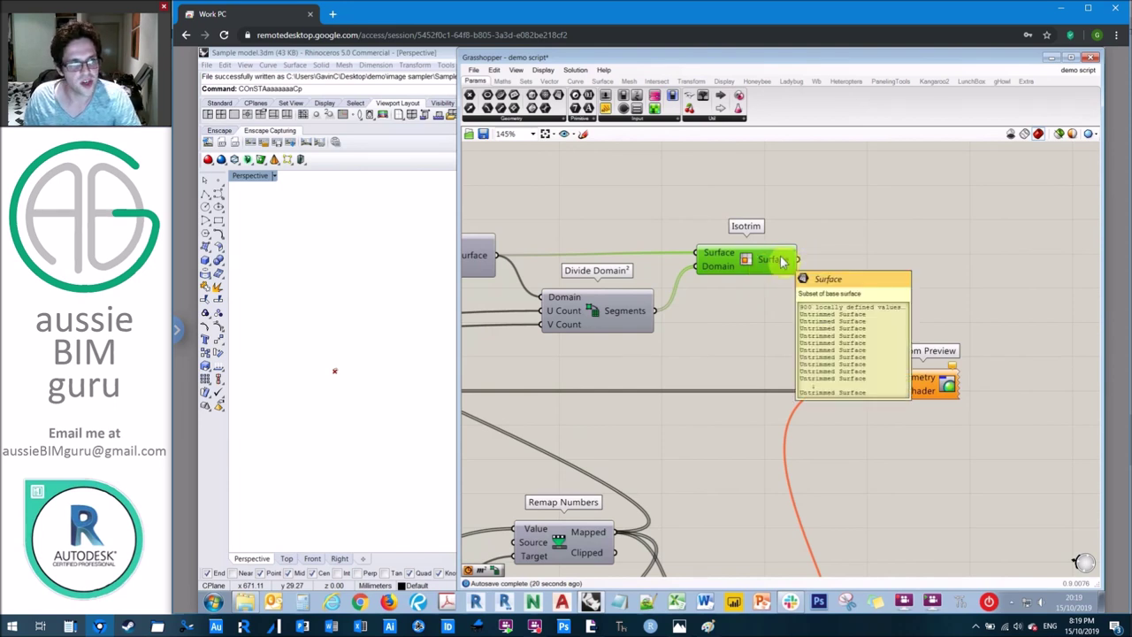
pyautogui.click(826, 245)
pyautogui.moveTo(797, 259); pyautogui.dragTo(889, 378)
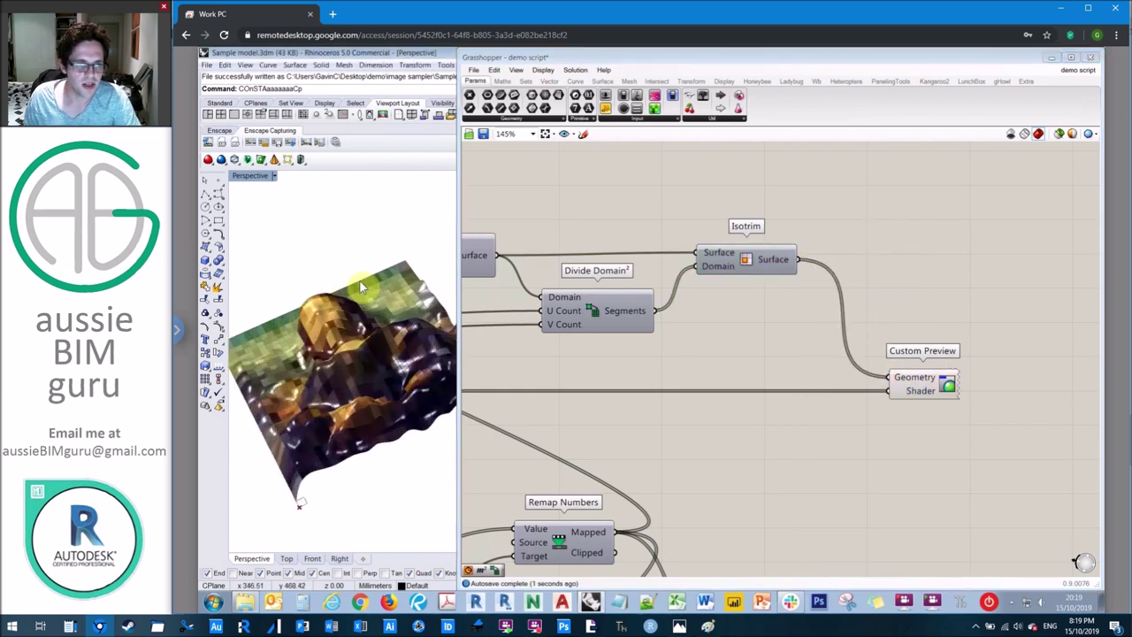
# Set the Perspective viewport's display mode to Shaded and view the coloured relief from a low angle
pyautogui.moveTo(361, 287); pyautogui.dragTo(305, 220, button='right')
pyautogui.click(274, 176)
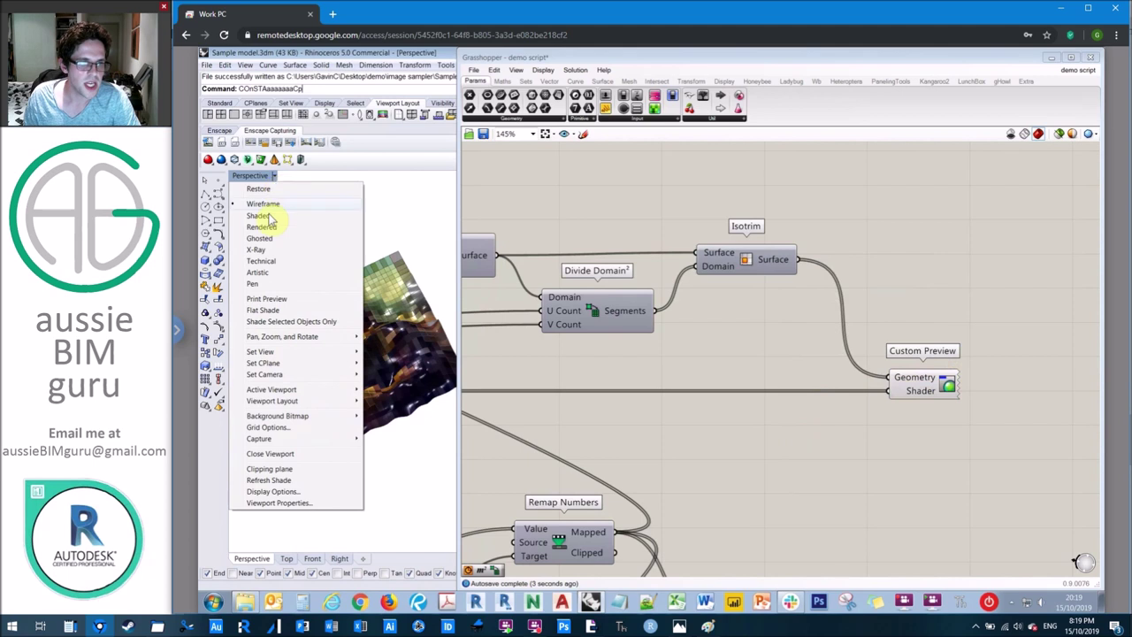
pyautogui.click(271, 221)
pyautogui.moveTo(326, 256)
pyautogui.mouseDown(button='right')
pyautogui.moveTo(360, 220)
pyautogui.moveTo(404, 215)
pyautogui.moveTo(358, 221)
pyautogui.mouseUp(button='right')
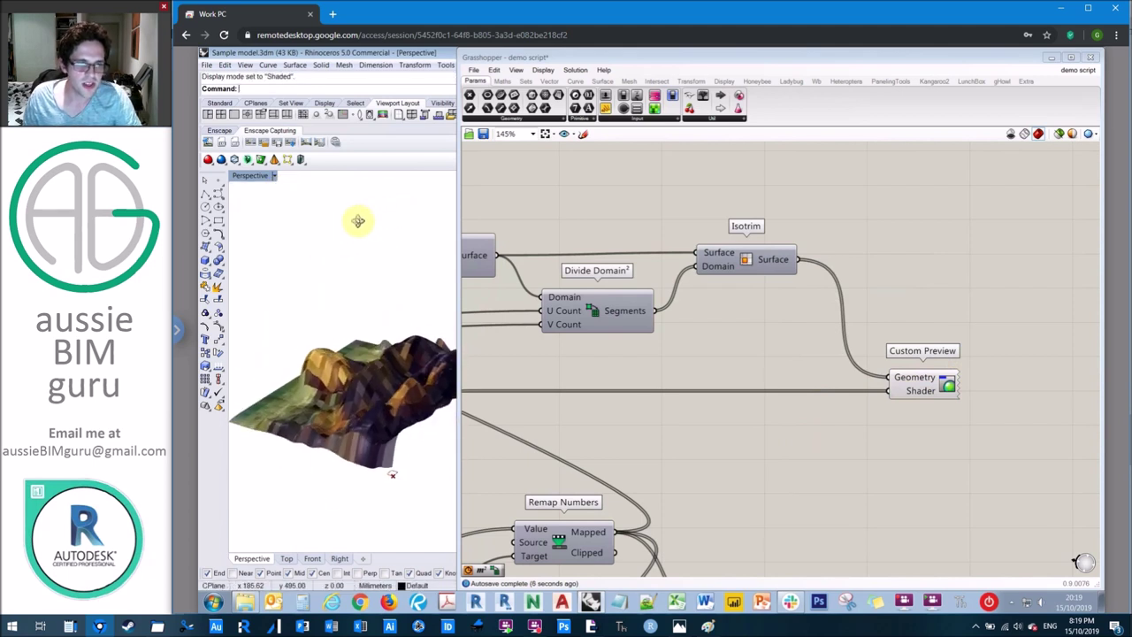
# Narrow the Grasshopper window to enlarge the Rhino viewport and bring the whole relief surface into view
pyautogui.click(697, 209)
pyautogui.moveTo(460, 193); pyautogui.dragTo(609, 187)
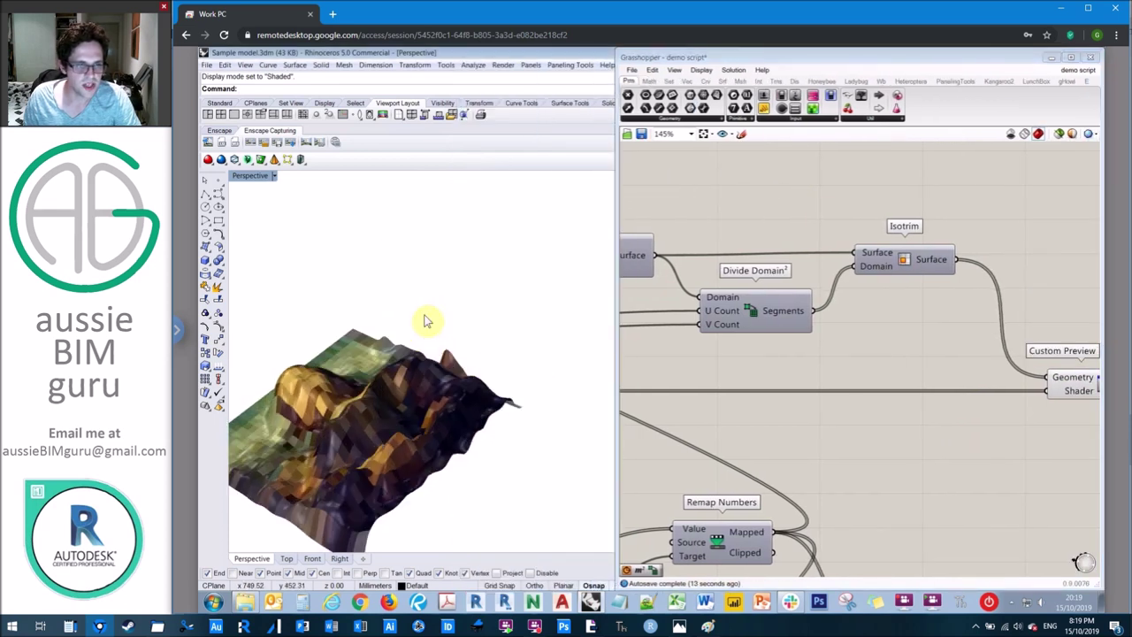
pyautogui.scroll(-3, 784, 306)
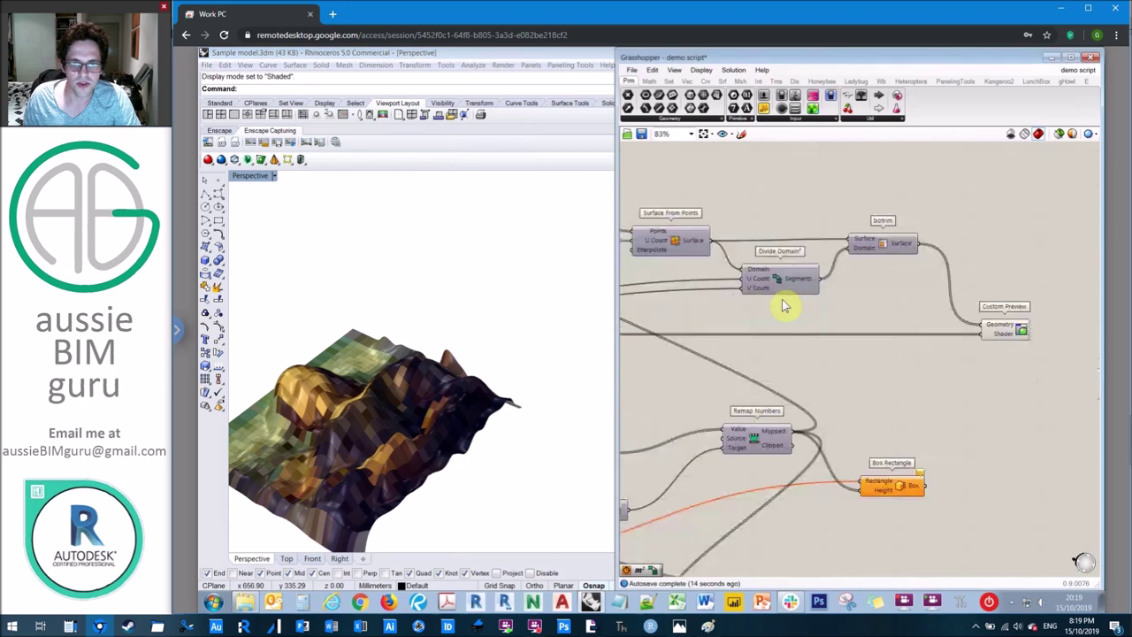
pyautogui.keyDown('shift'); pyautogui.moveTo(358, 285); pyautogui.dragTo(414, 230, button='right'); pyautogui.keyUp('shift')
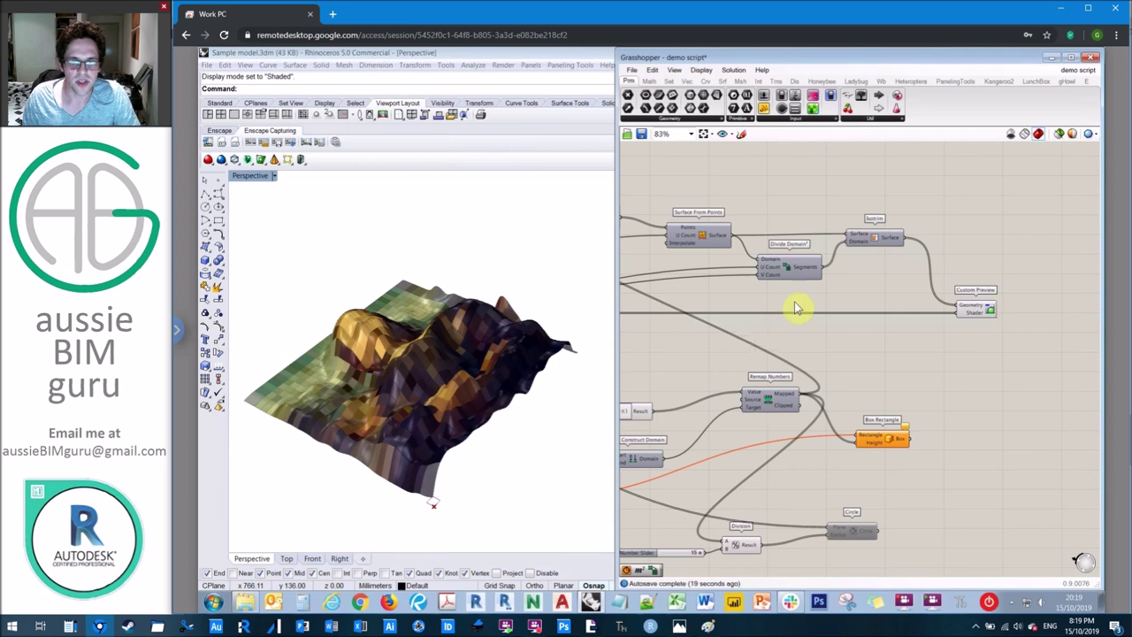
# Switch the Value List feeding the Expression to Inverted to compare the relief, and return it to Standard
pyautogui.moveTo(796, 309); pyautogui.dragTo(947, 265, button='right')
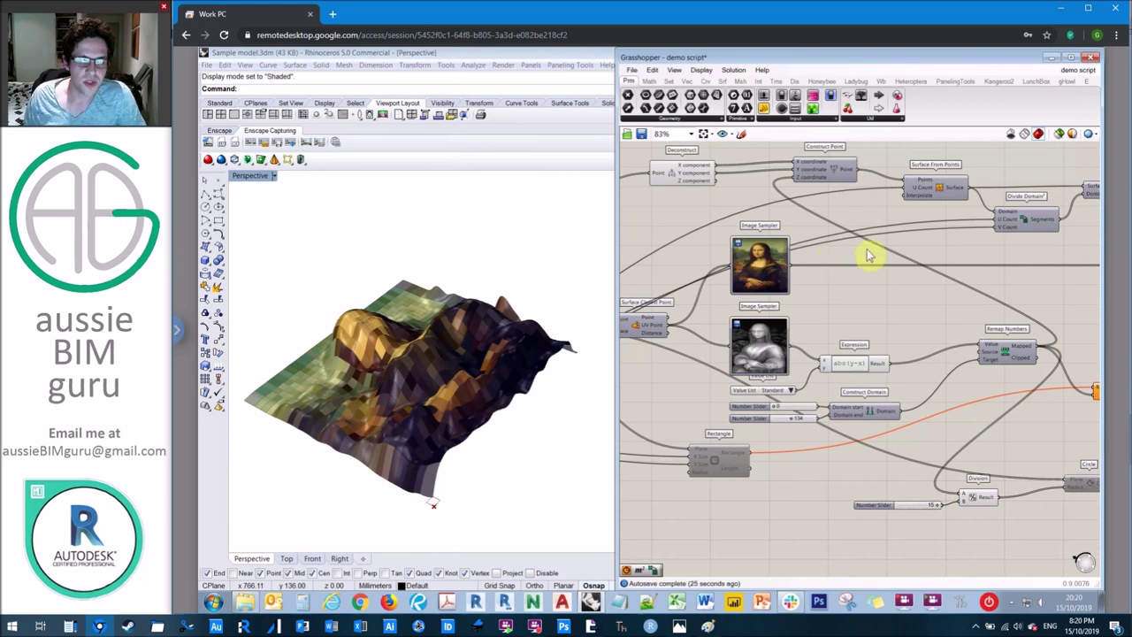
pyautogui.scroll(2, 794, 392)
pyautogui.scroll(1, 793, 392)
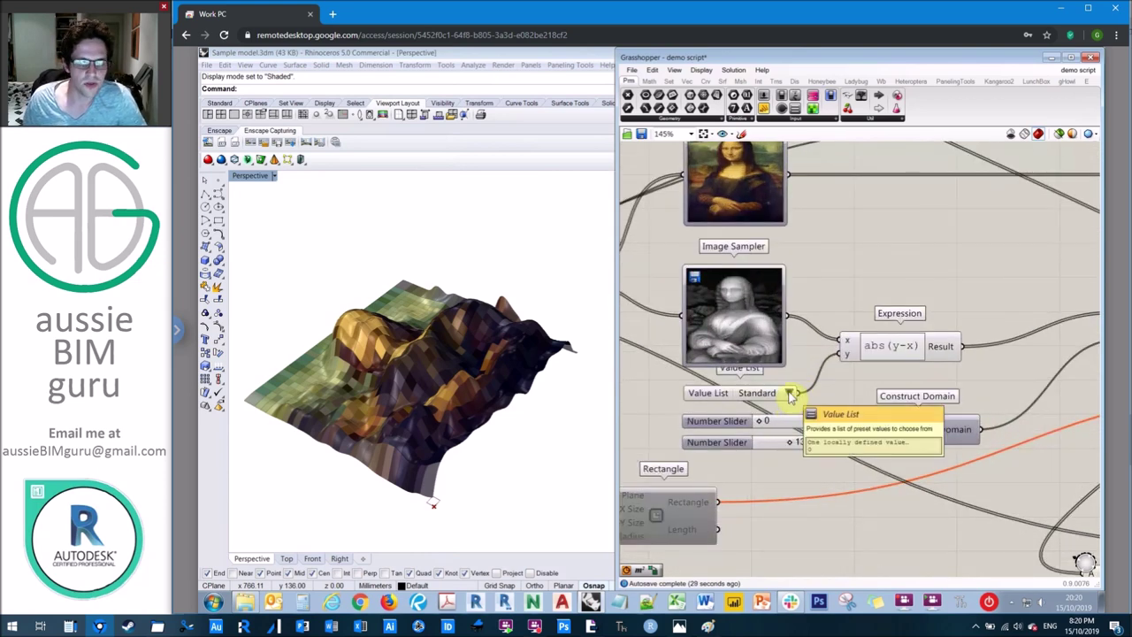
pyautogui.click(790, 394)
pyautogui.click(810, 417)
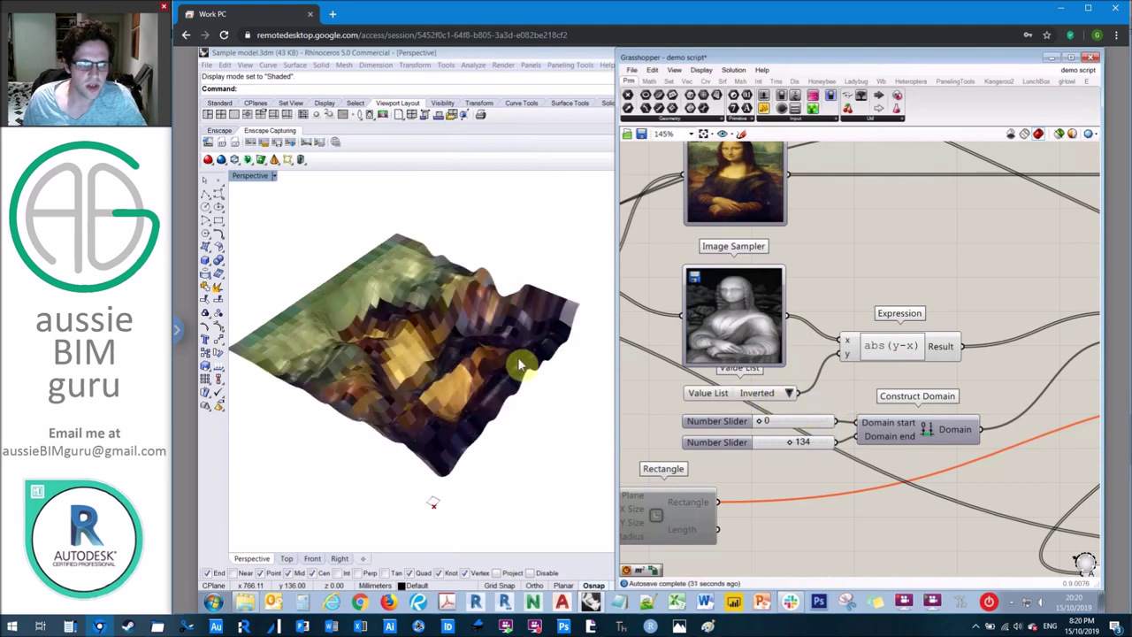
pyautogui.click(790, 395)
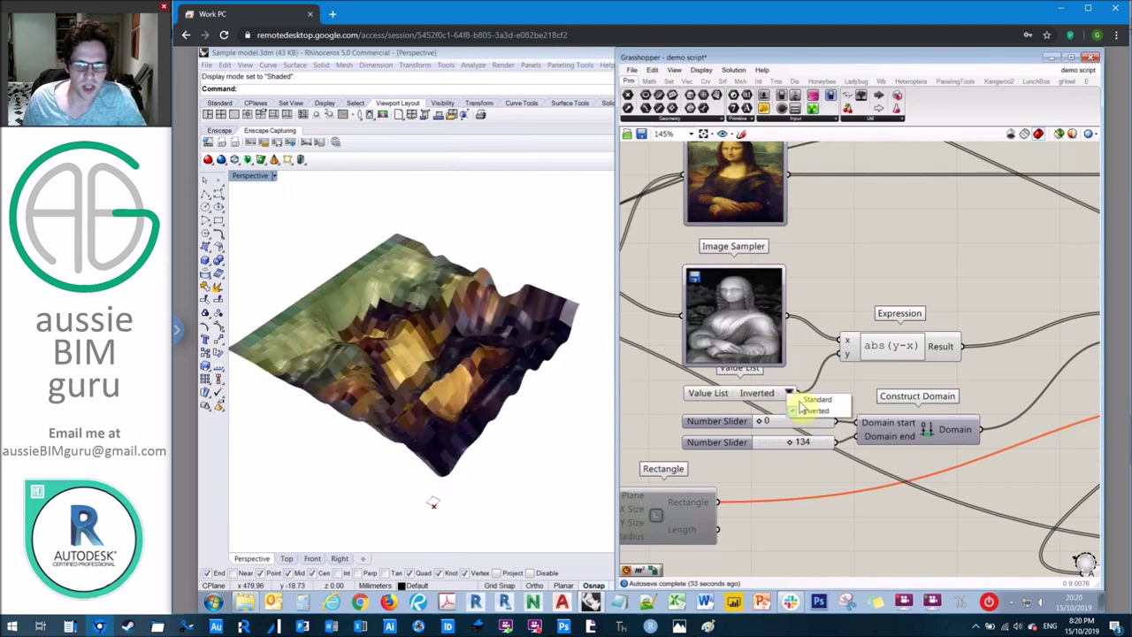
pyautogui.click(805, 406)
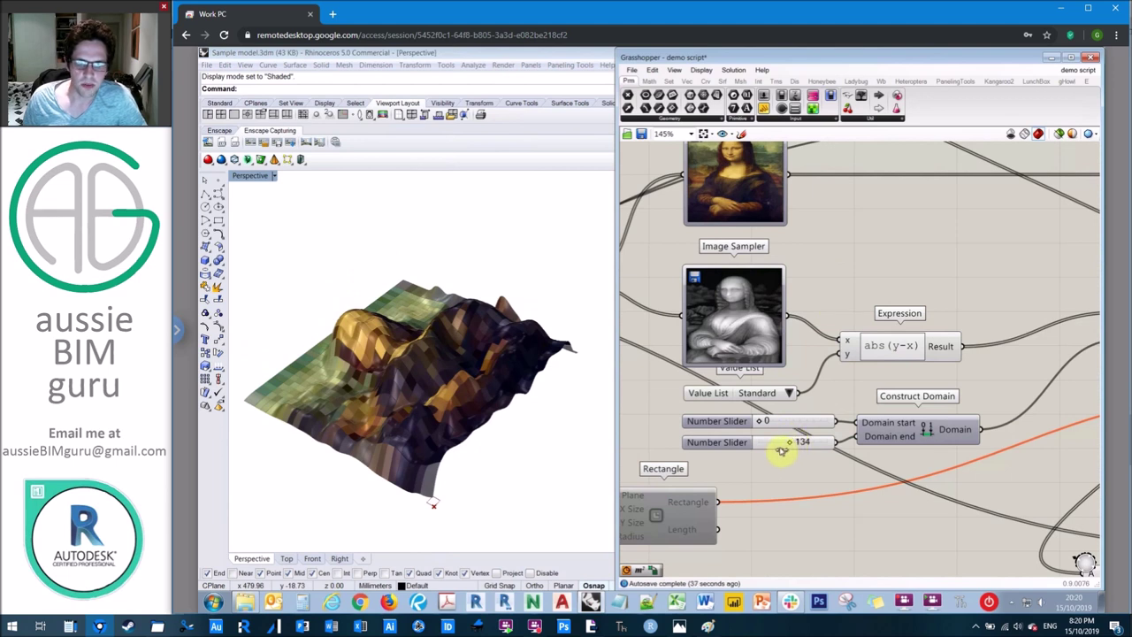
# Set the Construct Domain's Domain end slider to 53 to flatten the relief and save the script
pyautogui.moveTo(774, 450); pyautogui.dragTo(772, 447)
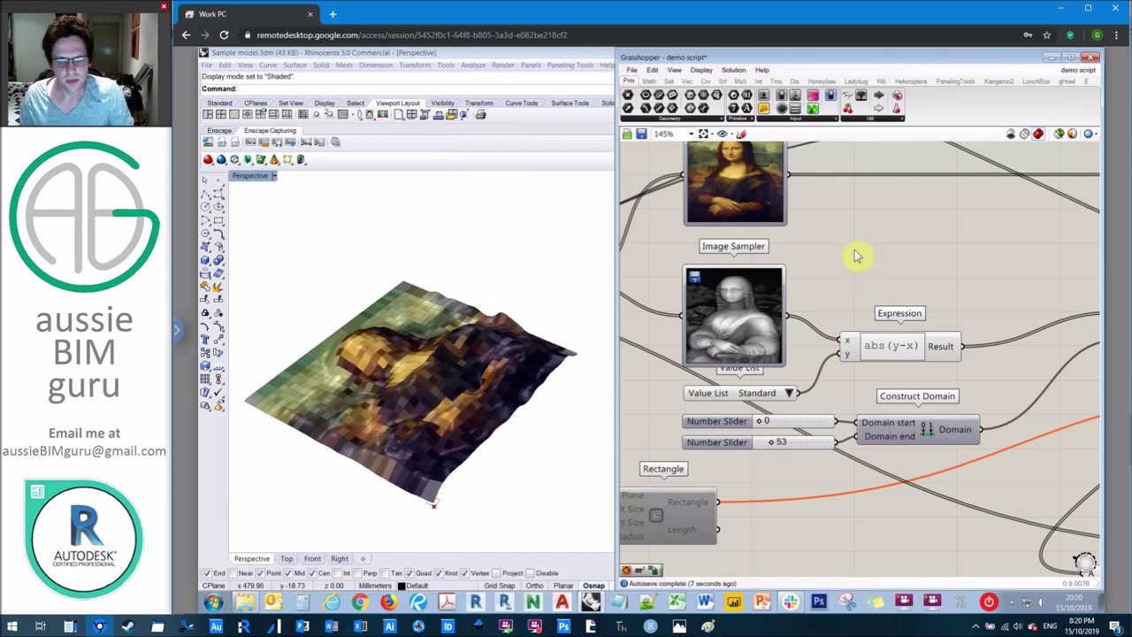
pyautogui.hotkey('ctrl', 's')
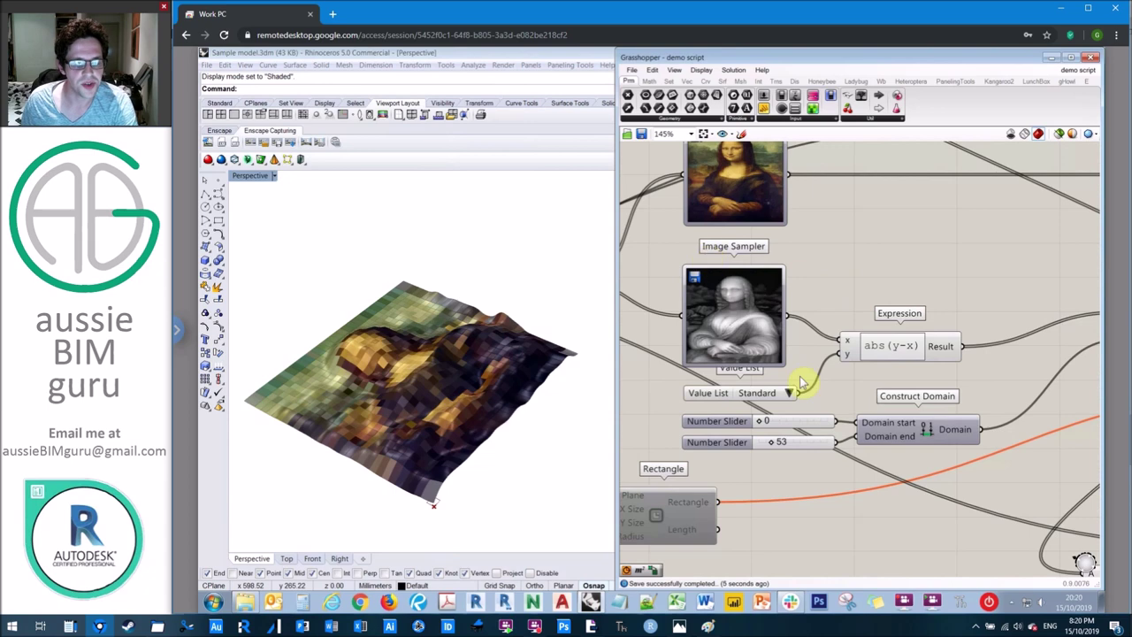
pyautogui.click(591, 626)
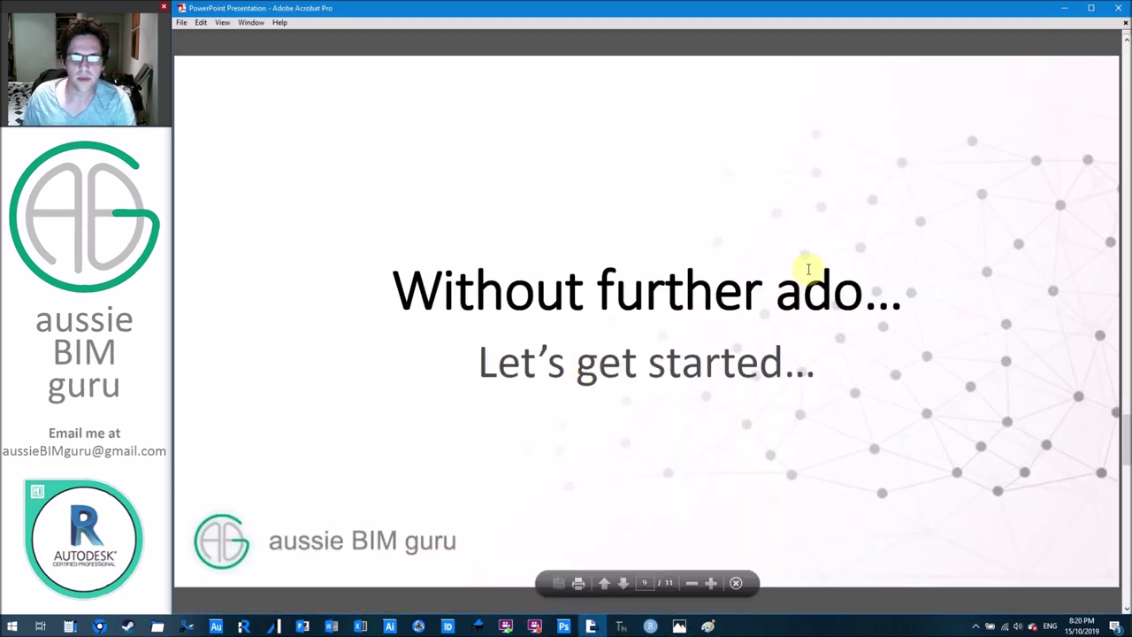
pyautogui.press('Down')
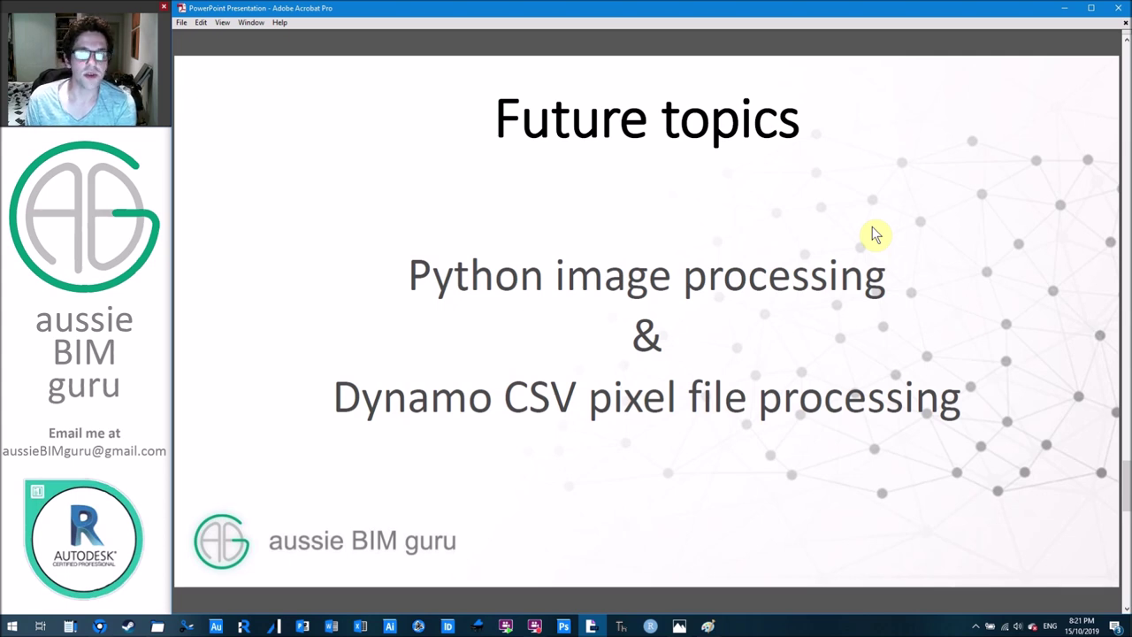
pyautogui.scroll(-2, 934, 310)
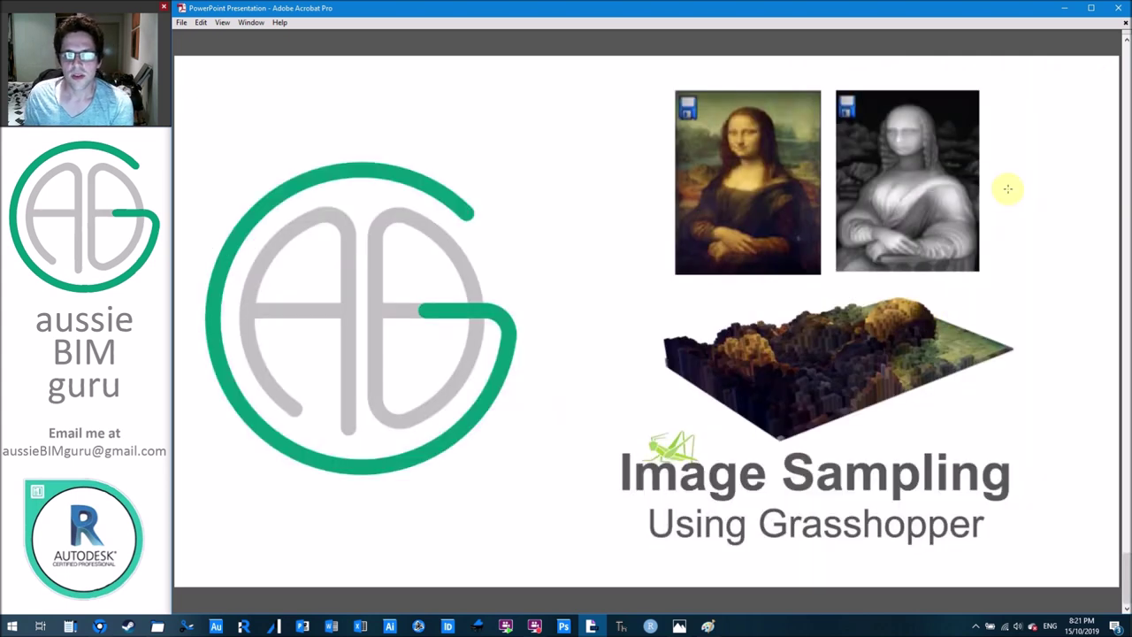